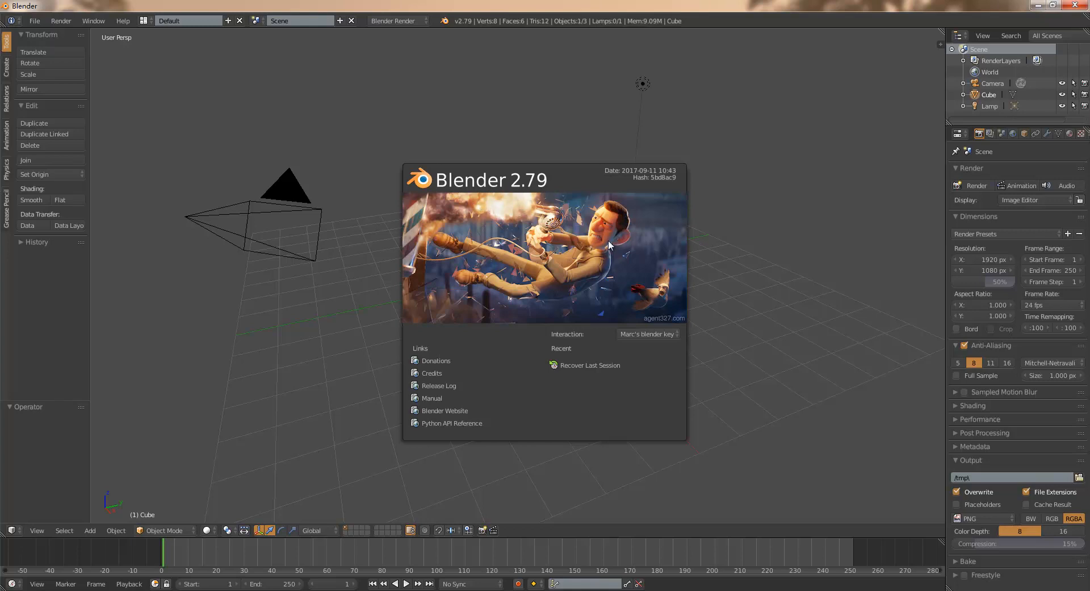
- Dismiss the splash screen and start the Screencast Keys display in the 3D view
{"action": "left_click", "coordinate": [762, 180]}
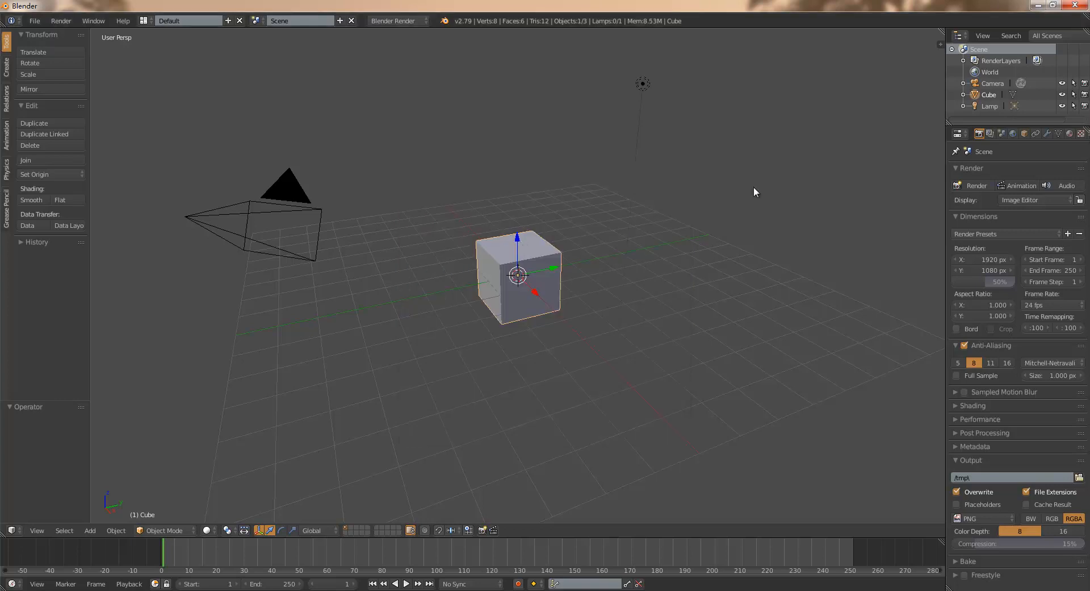
{"action": "scroll", "coordinate": [569, 240], "scroll_direction": "up", "scroll_amount": 4}
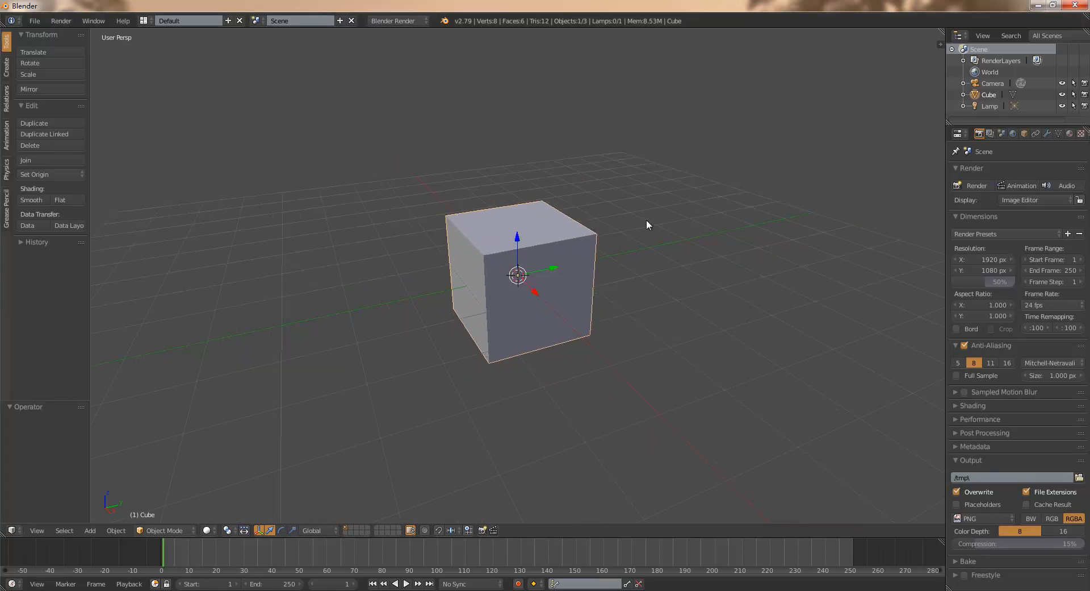
{"action": "key", "text": "n"}
{"action": "left_click_drag", "start_coordinate": [939, 225], "coordinate": [939, 369]}
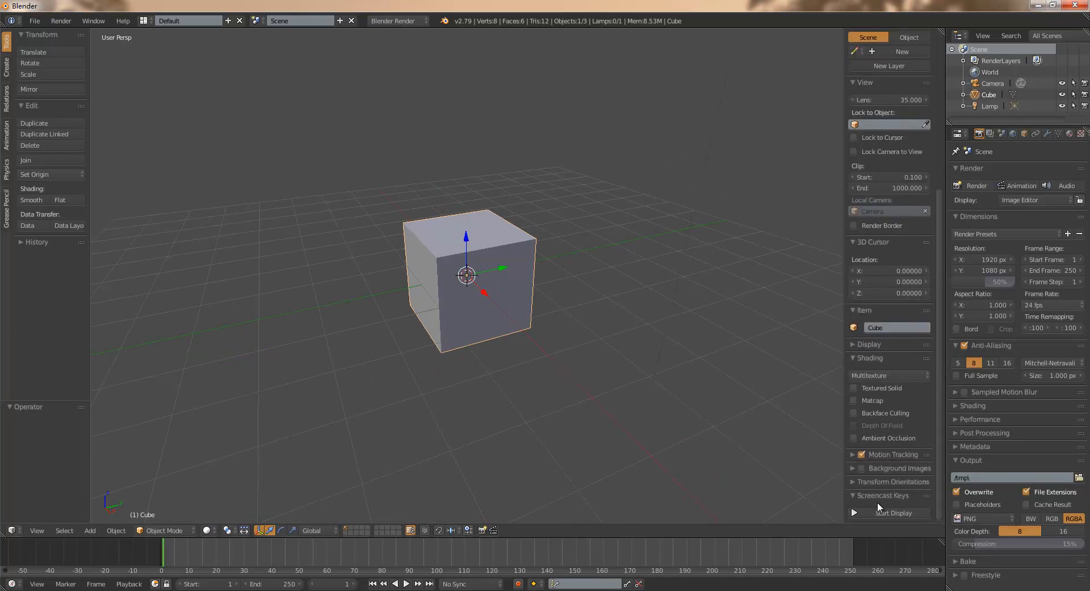
{"action": "left_click", "coordinate": [891, 512]}
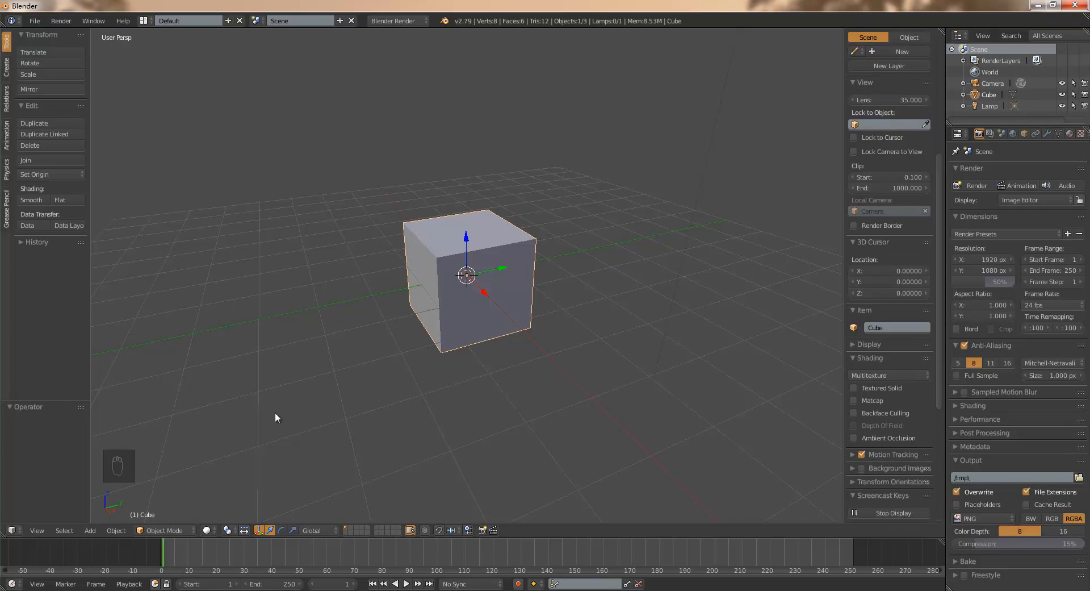
{"action": "key", "text": "s"}
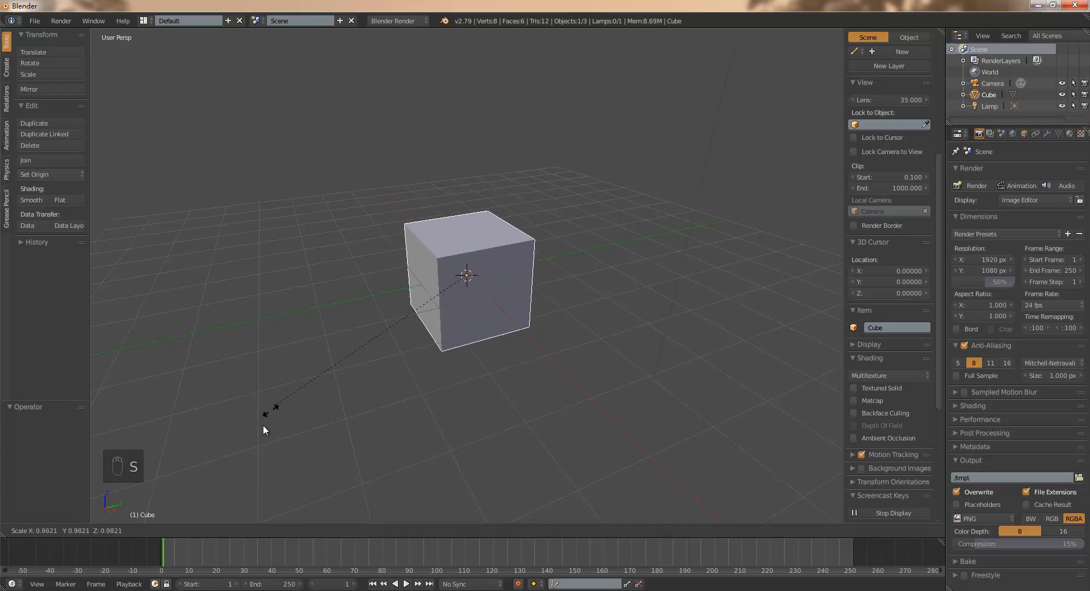
{"action": "right_click", "coordinate": [331, 374]}
{"action": "key", "text": "n"}
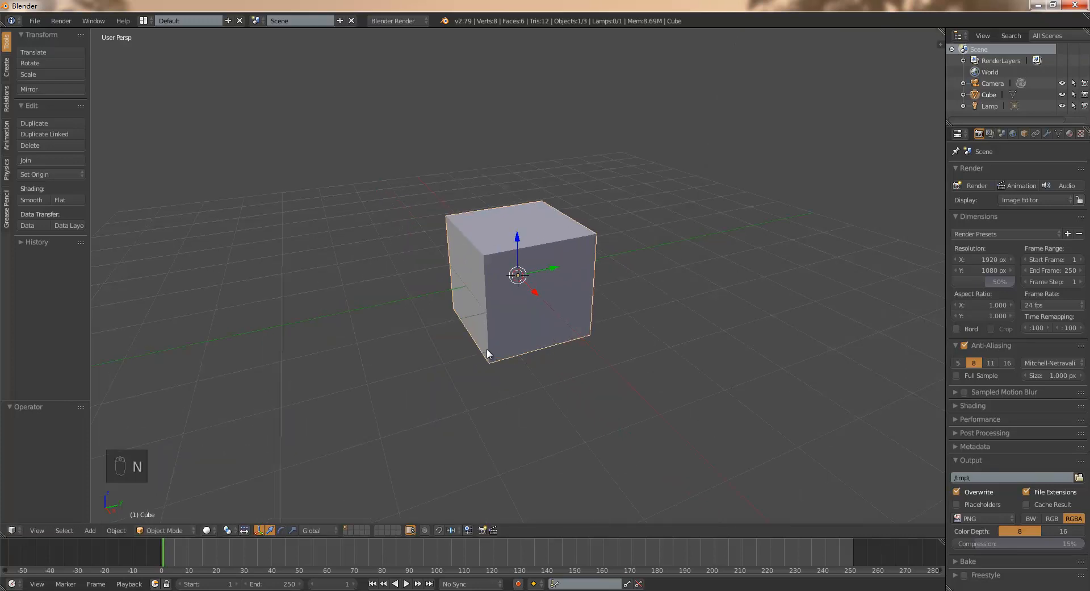
- Flatten the default cube into a thin slab by scaling it along X by about 0.226
{"action": "scroll", "coordinate": [491, 346], "scroll_direction": "down", "scroll_amount": 4}
{"action": "scroll", "coordinate": [490, 345], "scroll_direction": "up", "scroll_amount": 2}
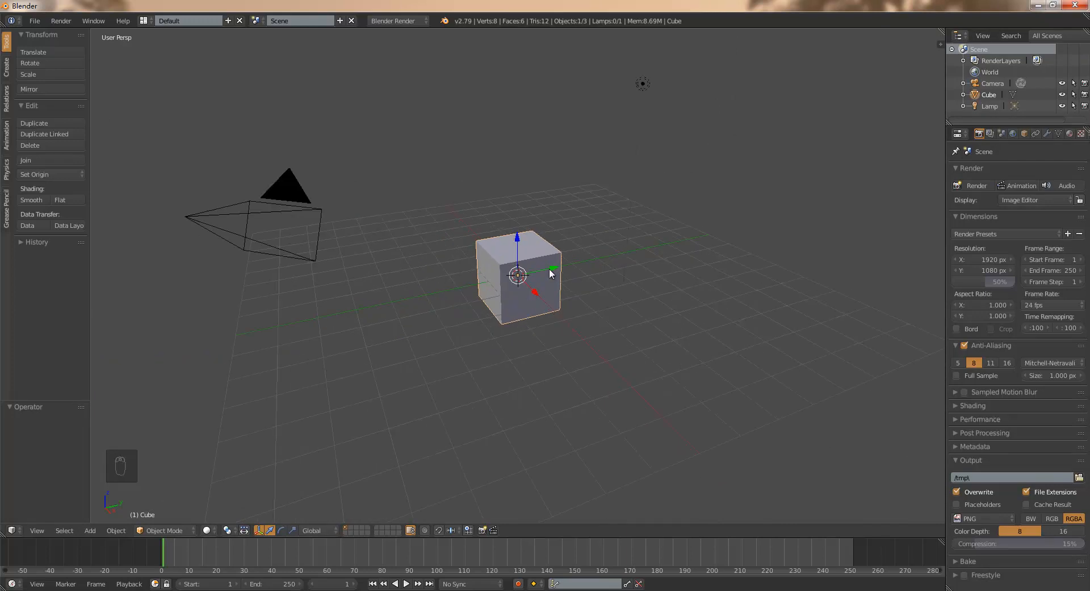
{"action": "scroll", "coordinate": [550, 274], "scroll_direction": "up", "scroll_amount": 4}
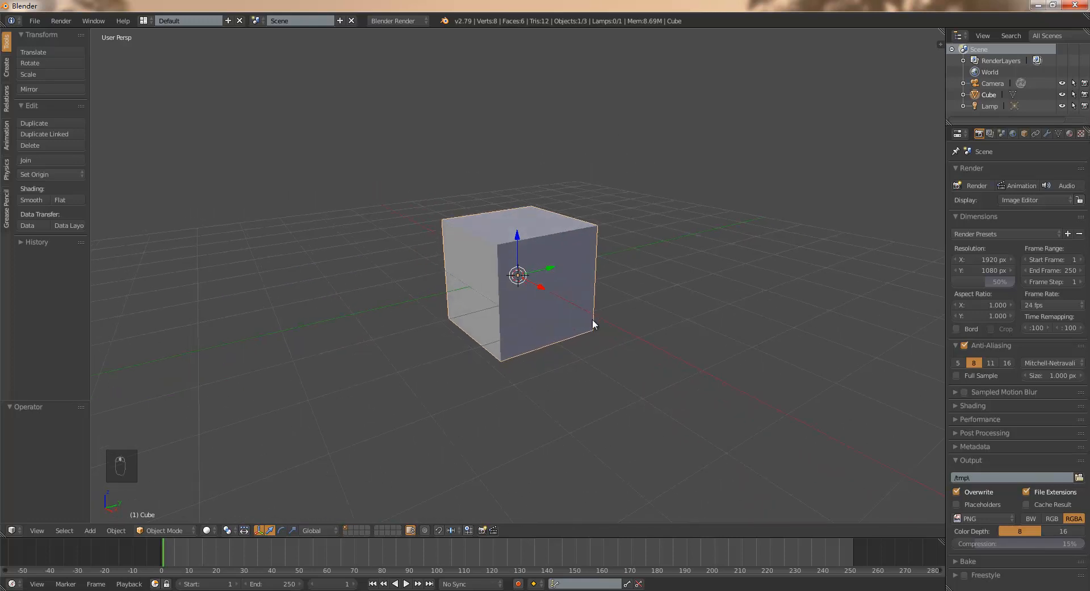
{"action": "key", "text": "s"}
{"action": "key", "text": "x"}
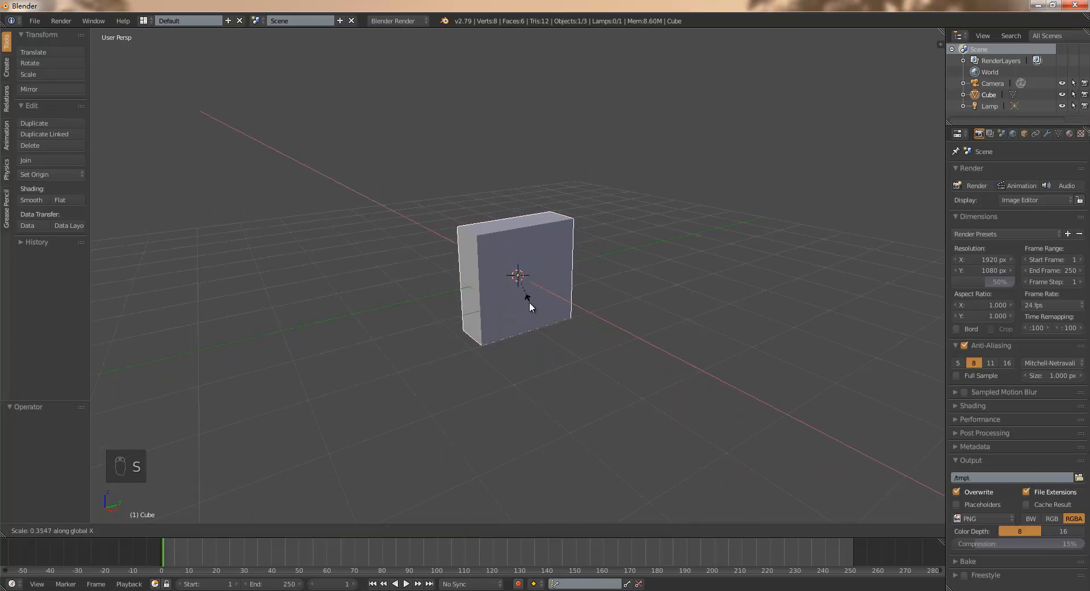
{"action": "left_click", "coordinate": [521, 294]}
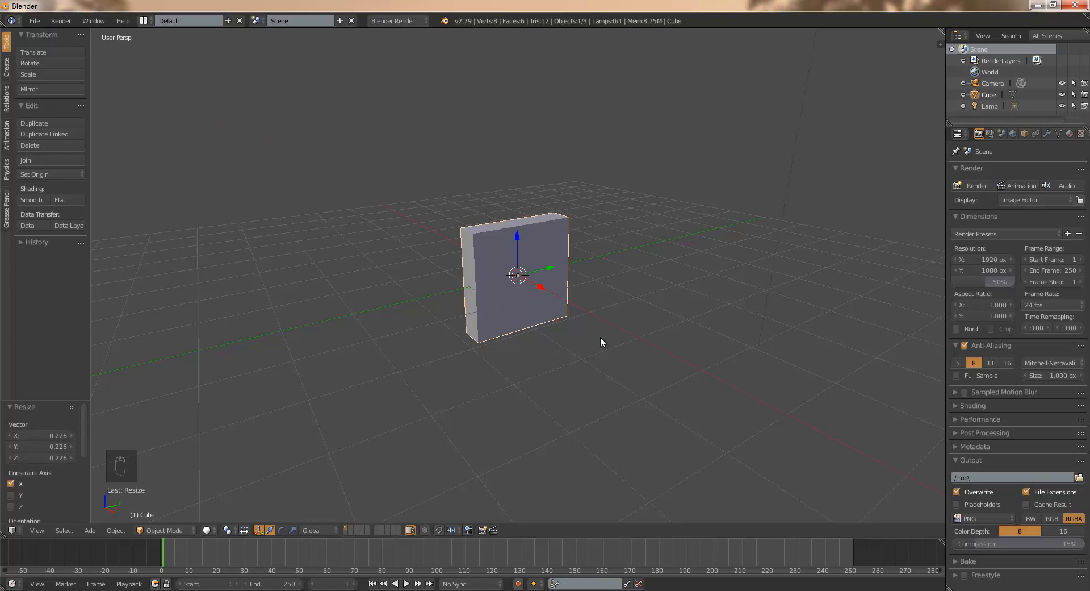
- Stretch the slab by scaling it about 2.08 along Z and about 1.36 along Y
{"action": "key", "text": "s"}
{"action": "key", "text": "z"}
{"action": "left_click", "coordinate": [699, 371]}
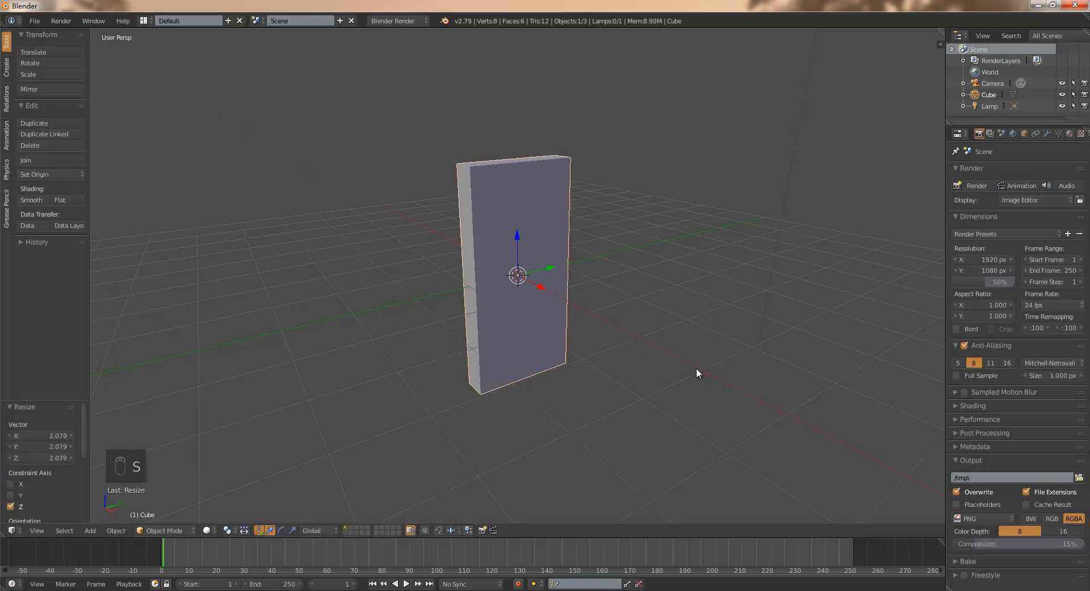
{"action": "key", "text": "s"}
{"action": "key", "text": "y"}
{"action": "left_click", "coordinate": [775, 359]}
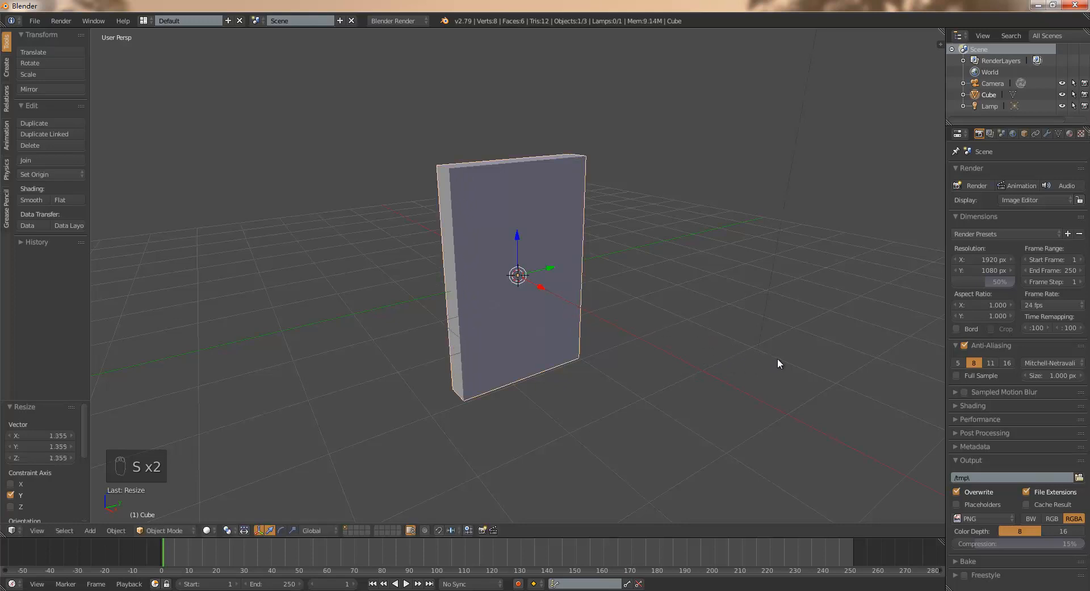
- Add a Bevel modifier to the slab and set it to 2 segments
{"action": "middle_click_drag", "start_coordinate": [652, 333], "coordinate": [655, 349]}
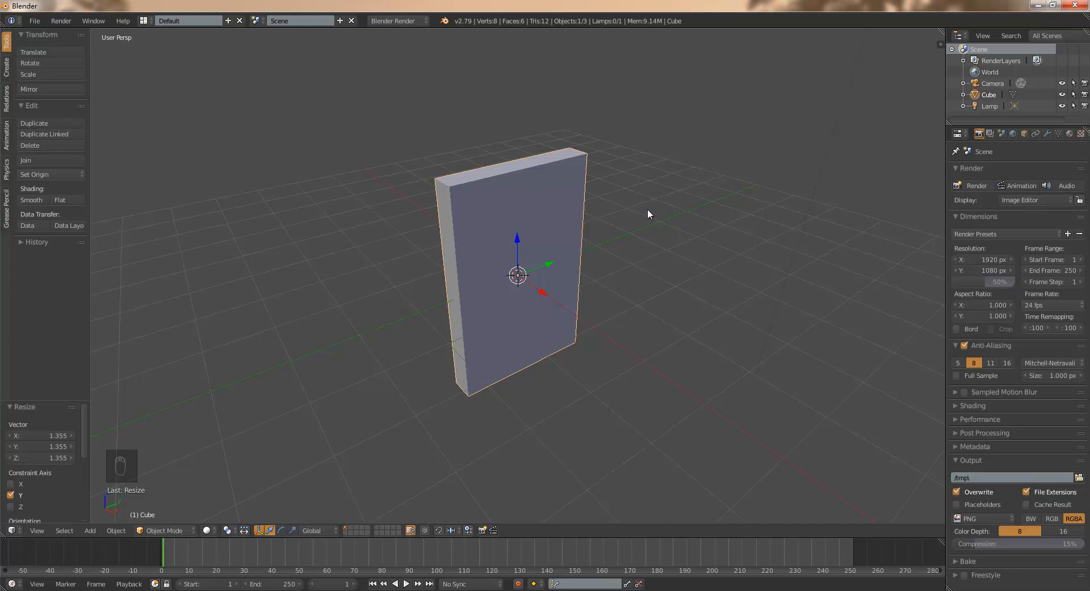
{"action": "left_click_drag", "start_coordinate": [946, 198], "coordinate": [937, 197]}
{"action": "left_click", "coordinate": [1035, 137]}
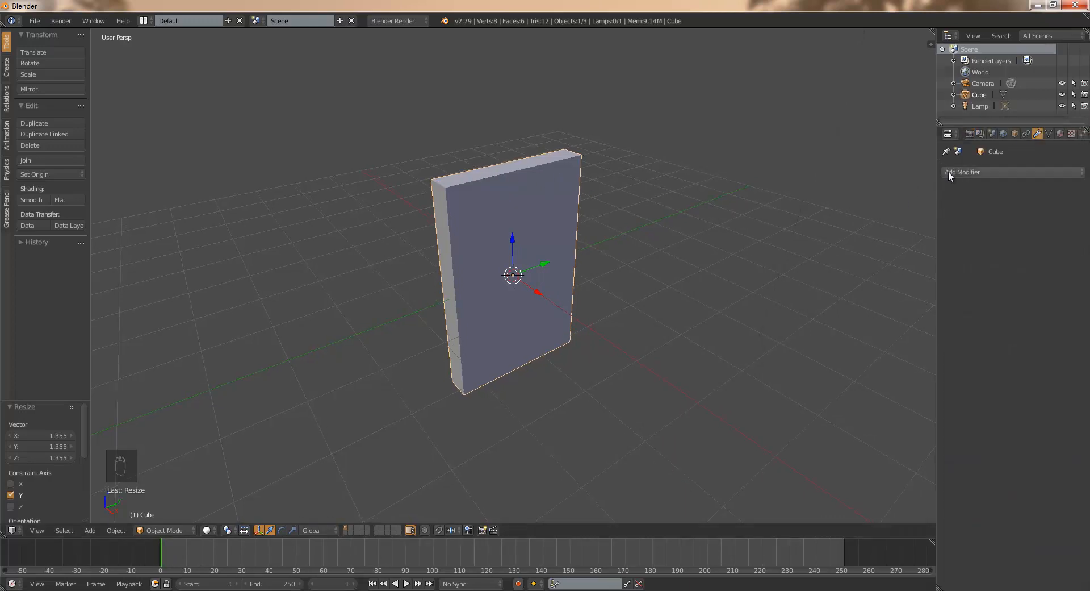
{"action": "left_click", "coordinate": [962, 172]}
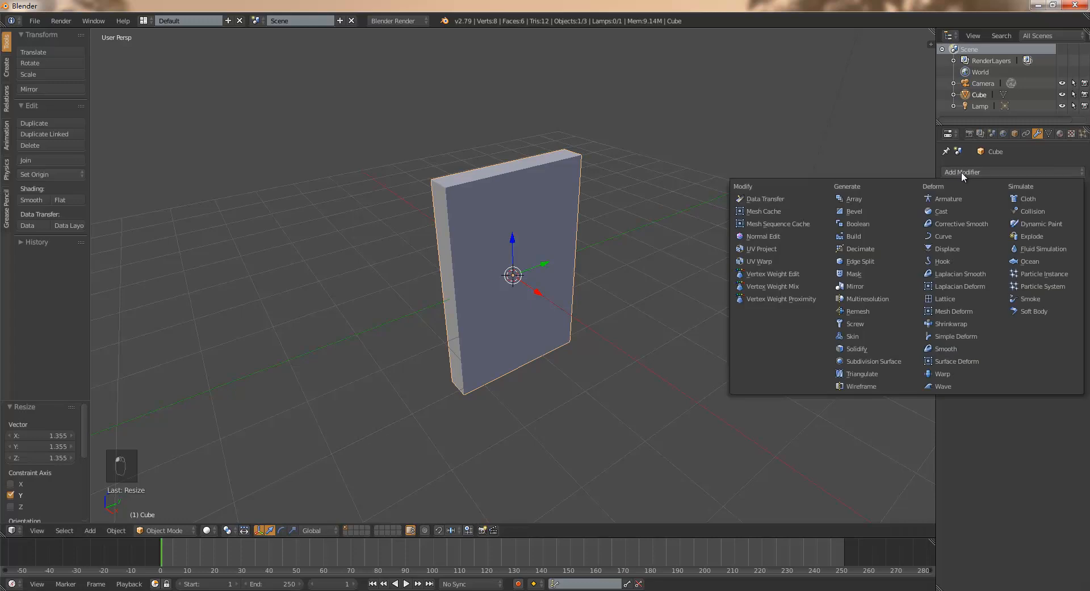
{"action": "left_click", "coordinate": [891, 215]}
{"action": "scroll", "coordinate": [427, 170], "scroll_direction": "up", "scroll_amount": 1}
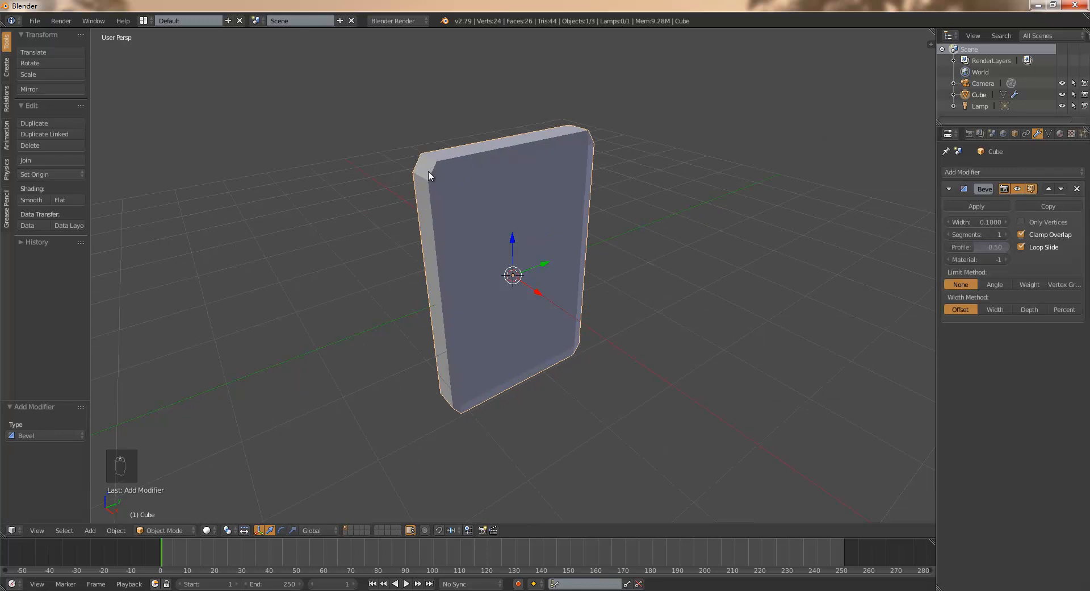
{"action": "middle_click_drag", "start_coordinate": [449, 210], "coordinate": [466, 207]}
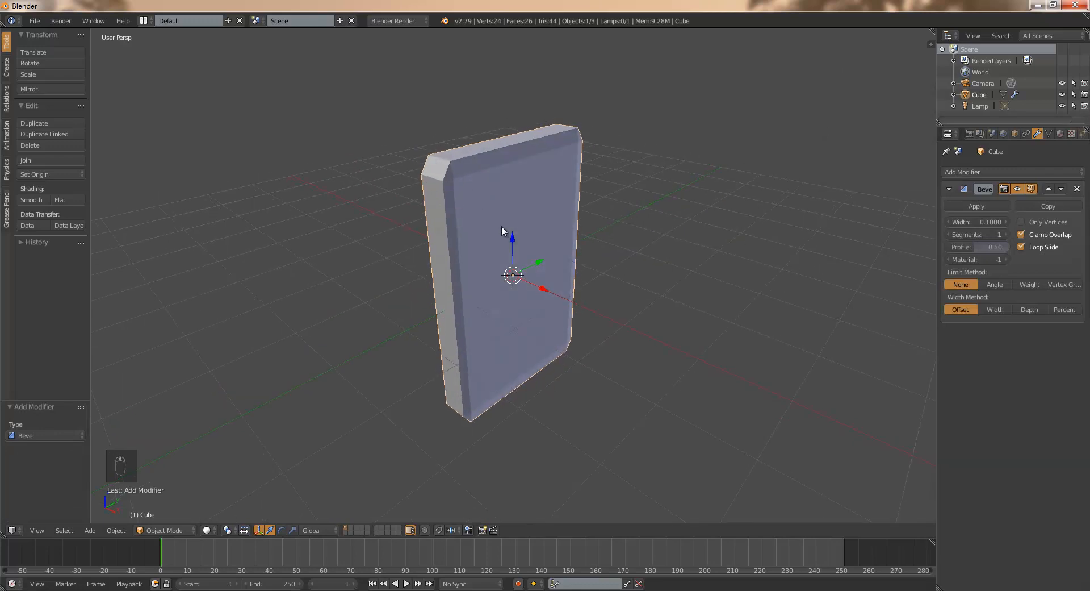
{"action": "middle_click_drag", "start_coordinate": [549, 252], "coordinate": [537, 250]}
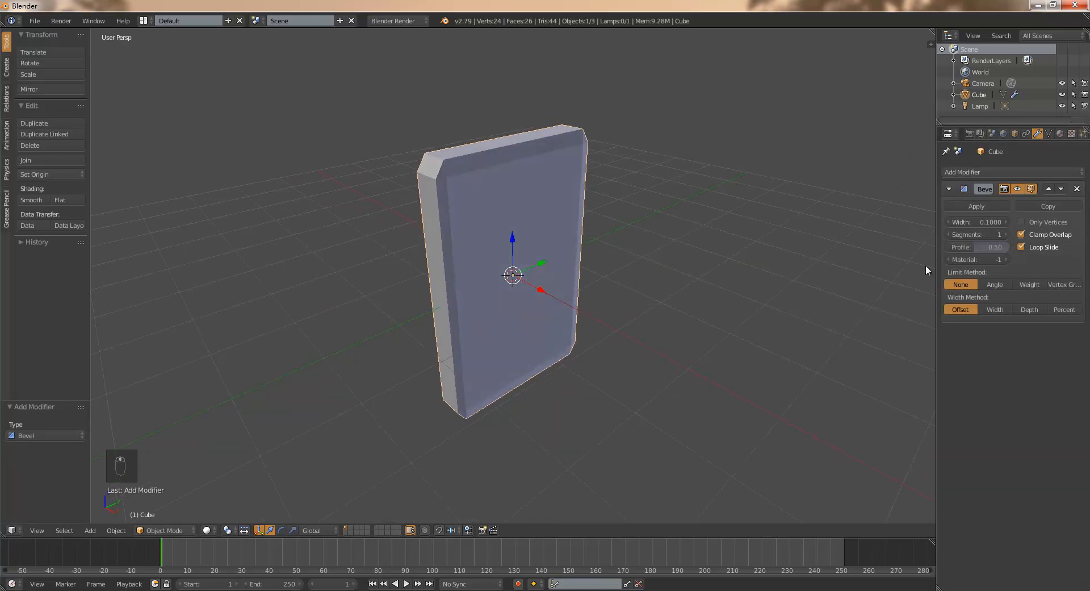
{"action": "left_click", "coordinate": [1005, 233]}
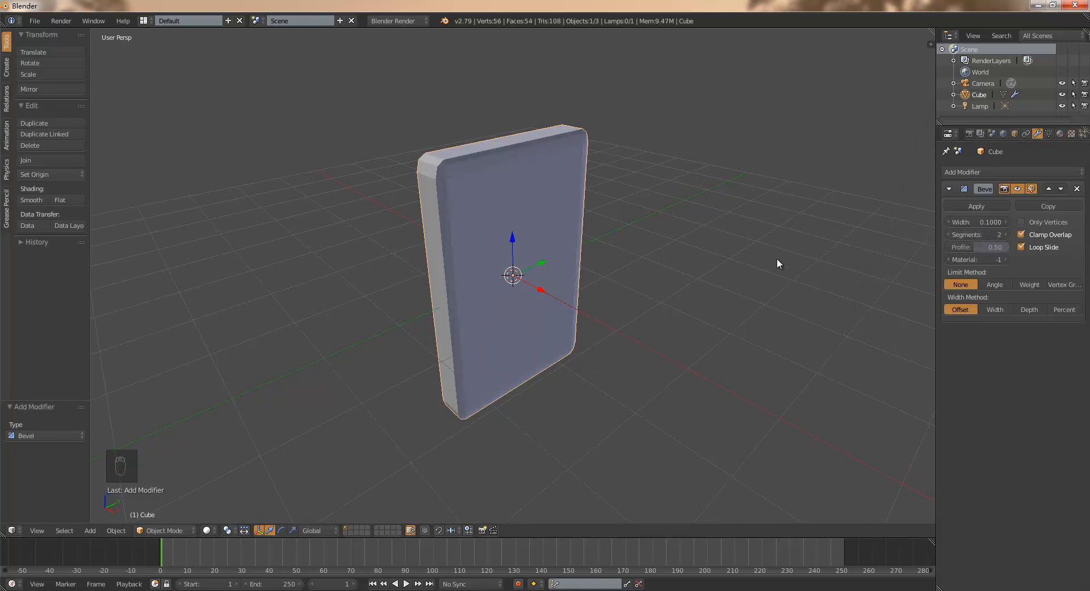
- Shade the slab smooth and add a Subdivision Surface modifier to it
{"action": "left_click", "coordinate": [32, 200]}
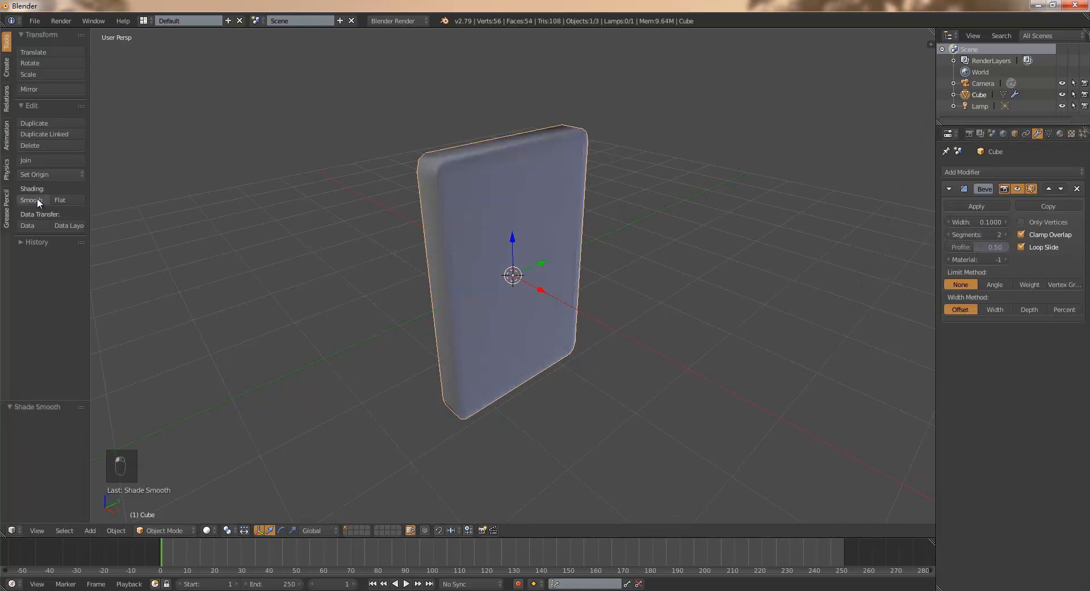
{"action": "mouse_move", "coordinate": [495, 282]}
{"action": "middle_mouse_down"}
{"action": "mouse_move", "coordinate": [521, 241]}
{"action": "mouse_move", "coordinate": [511, 275]}
{"action": "mouse_move", "coordinate": [435, 288]}
{"action": "mouse_move", "coordinate": [502, 296]}
{"action": "mouse_move", "coordinate": [503, 282]}
{"action": "middle_mouse_up"}
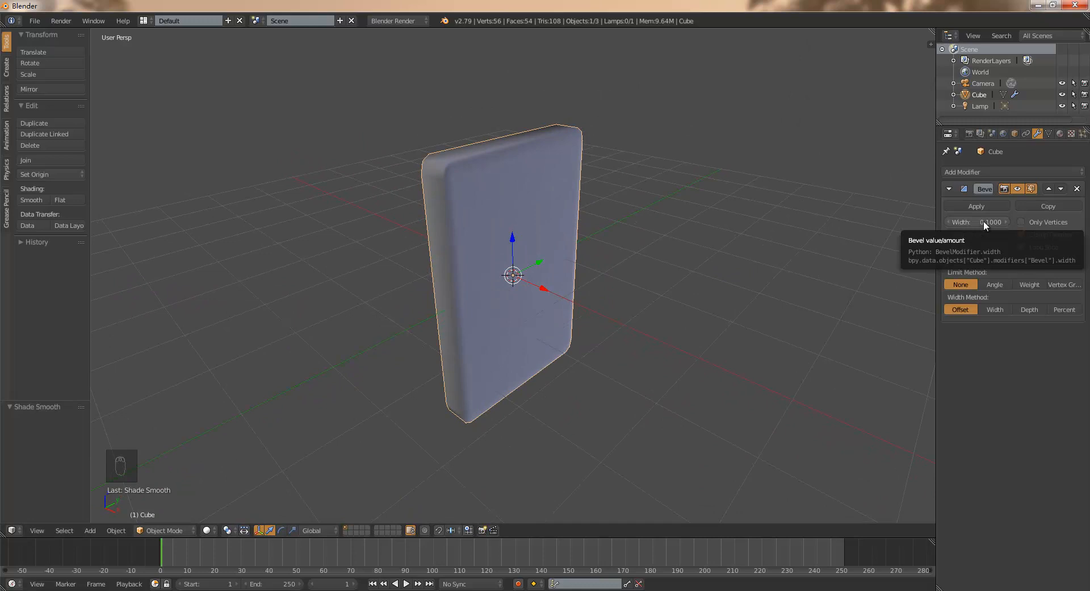
{"action": "left_click", "coordinate": [999, 169]}
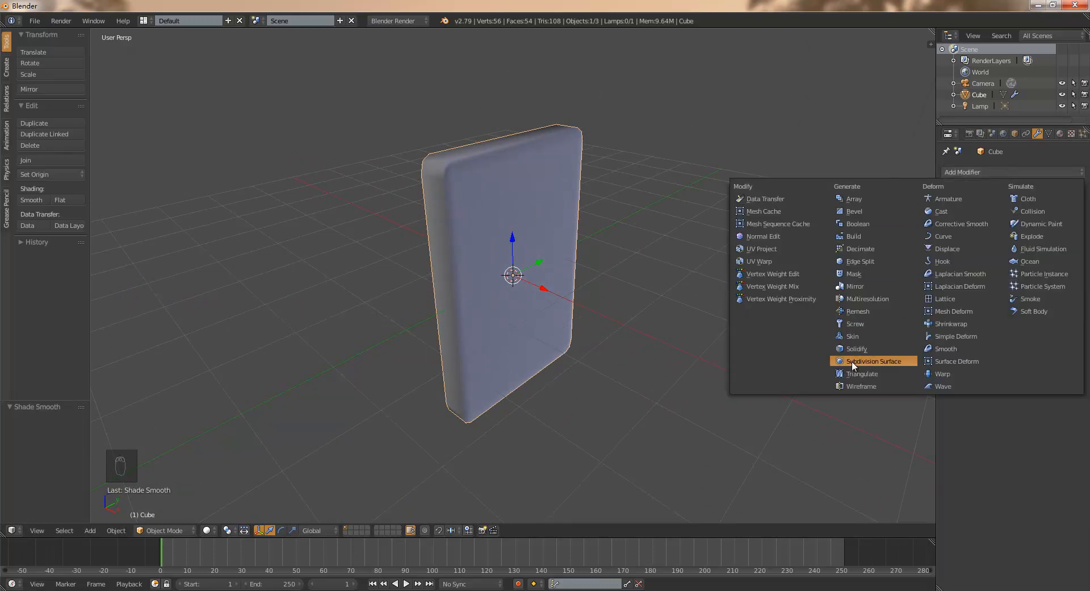
{"action": "left_click", "coordinate": [900, 363]}
{"action": "mouse_move", "coordinate": [510, 209]}
{"action": "middle_mouse_down"}
{"action": "mouse_move", "coordinate": [511, 170]}
{"action": "mouse_move", "coordinate": [507, 220]}
{"action": "mouse_move", "coordinate": [511, 195]}
{"action": "middle_mouse_up"}
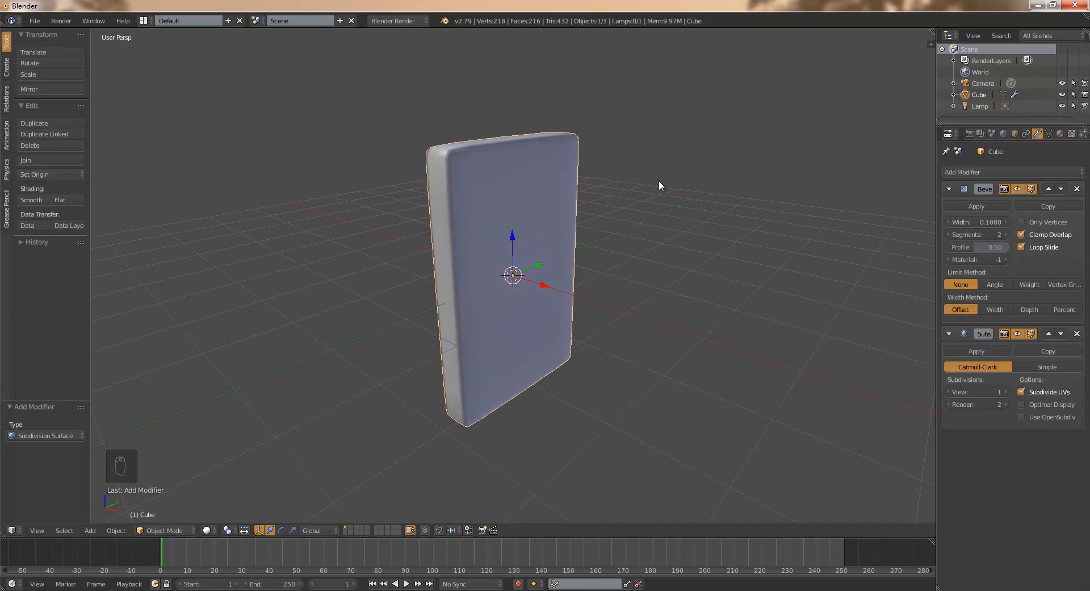
{"action": "middle_click_drag", "start_coordinate": [701, 233], "coordinate": [704, 243]}
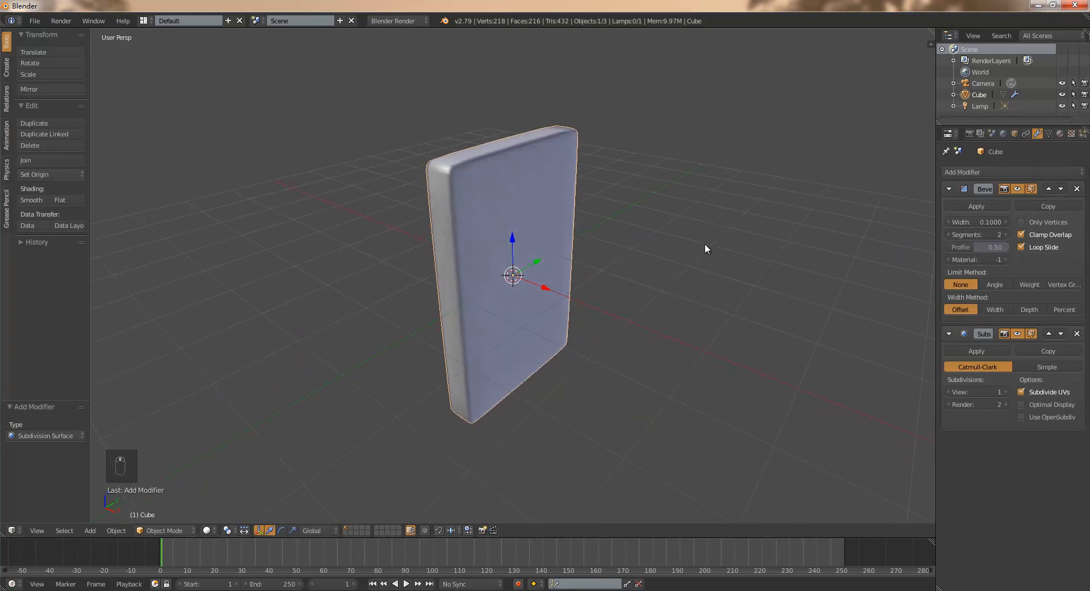
- Apply the Bevel and Subdivision Surface modifiers to the slab's mesh
{"action": "left_click", "coordinate": [980, 205]}
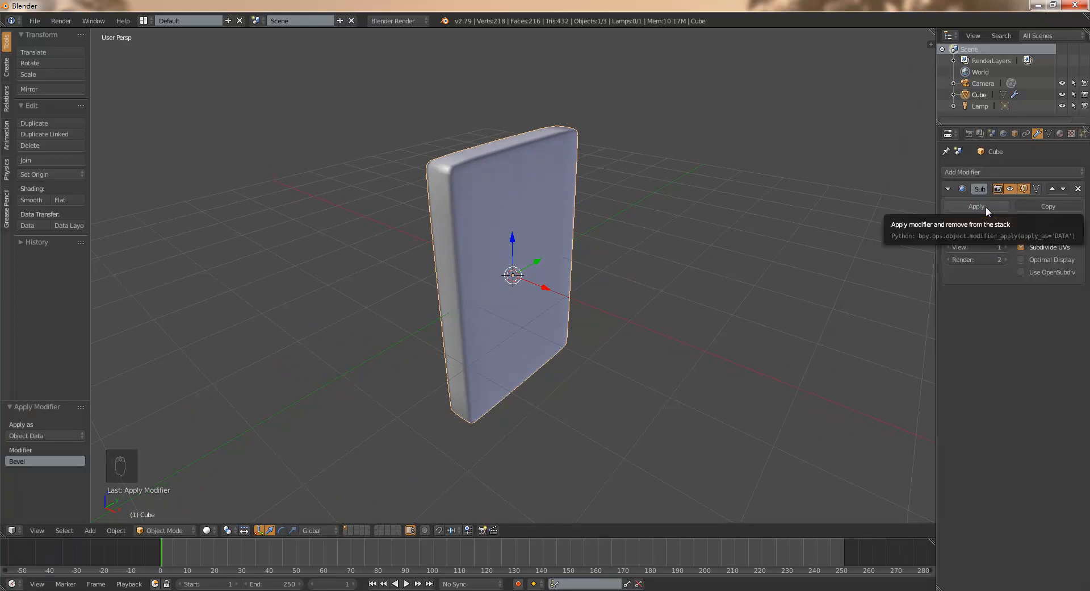
{"action": "left_click", "coordinate": [986, 206]}
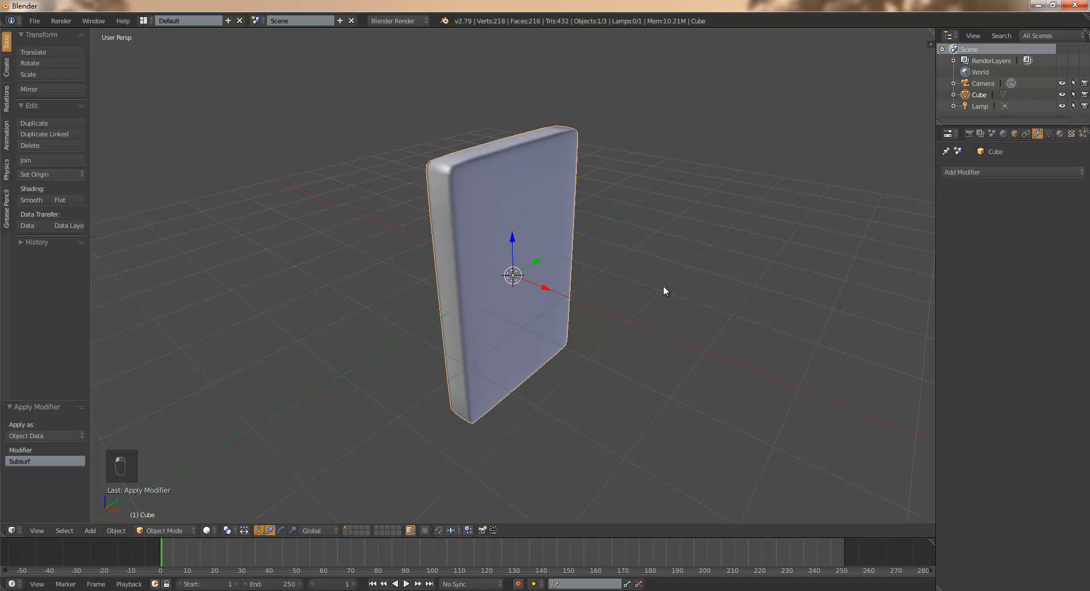
{"action": "middle_click_drag", "start_coordinate": [668, 276], "coordinate": [657, 273]}
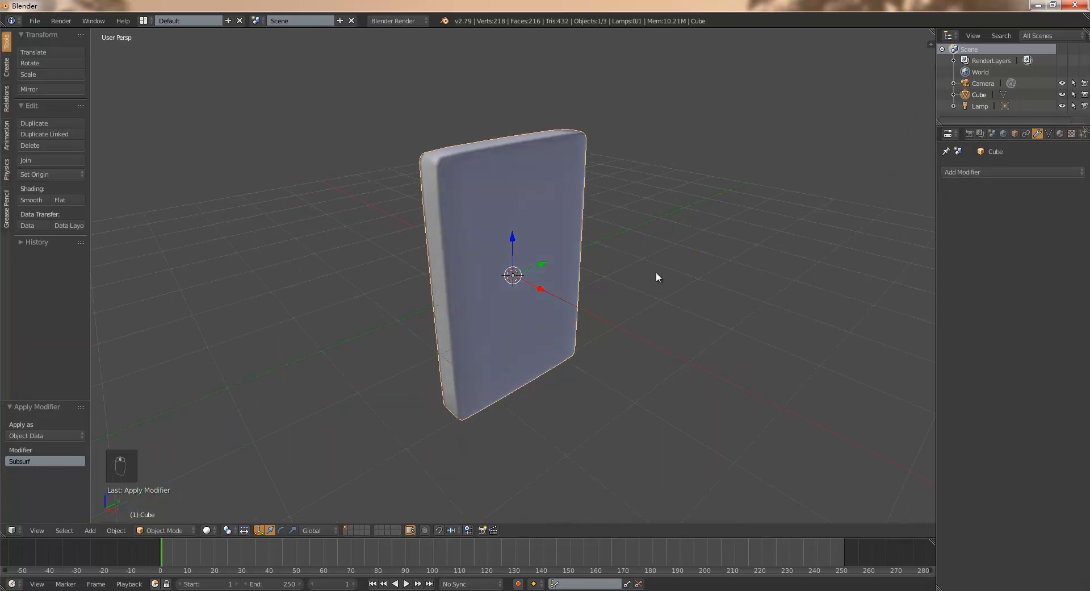
- Add a text object and move it about 1.03 along X, out in front of the slab
{"action": "key", "text": "a"}
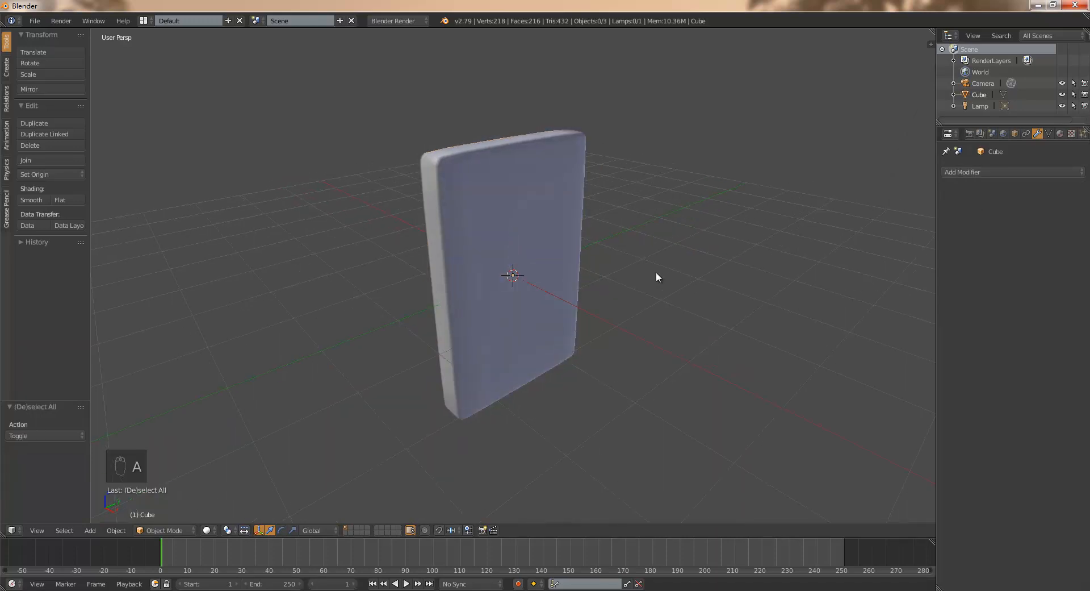
{"action": "key", "text": "shift+a"}
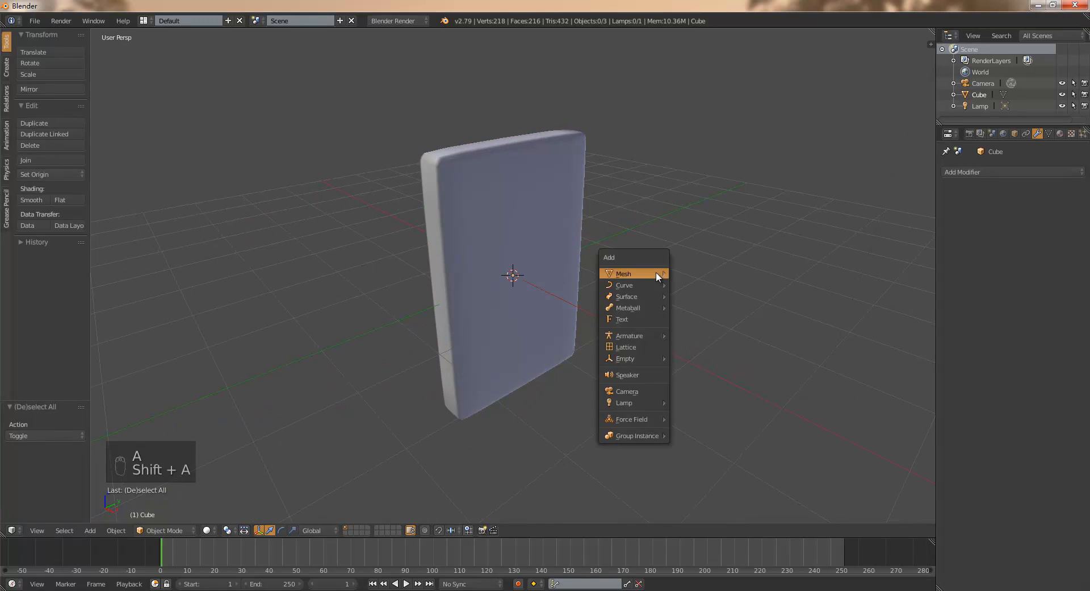
{"action": "left_click", "coordinate": [647, 319]}
{"action": "key", "text": "g"}
{"action": "left_click", "coordinate": [578, 323]}
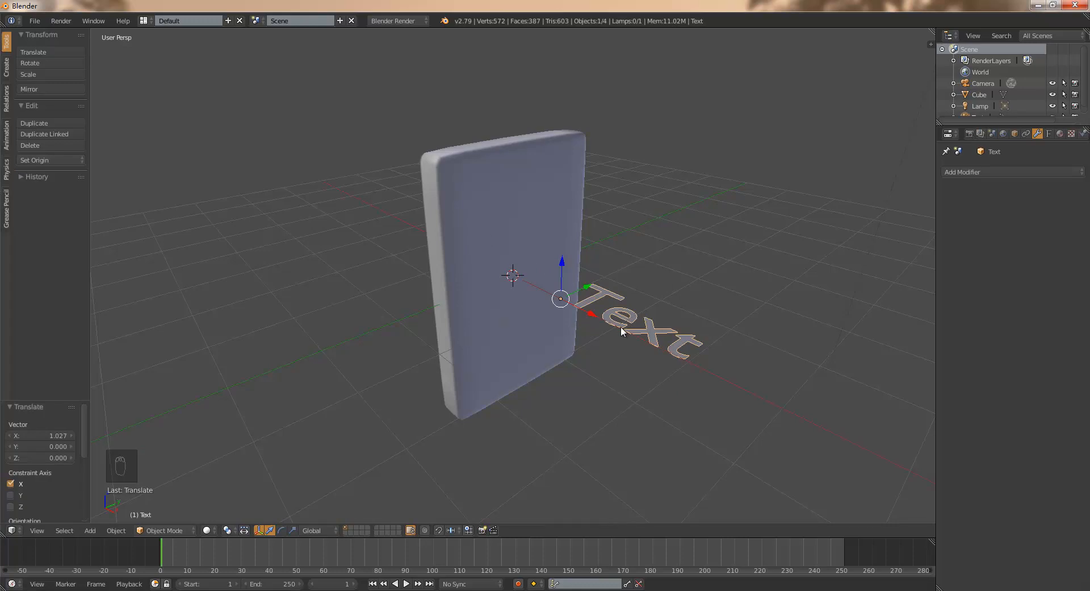
- Stand the text upright, parallel to the slab's face, by rotating it 90° about Z and 90° about Y
{"action": "type", "text": "rz90"}
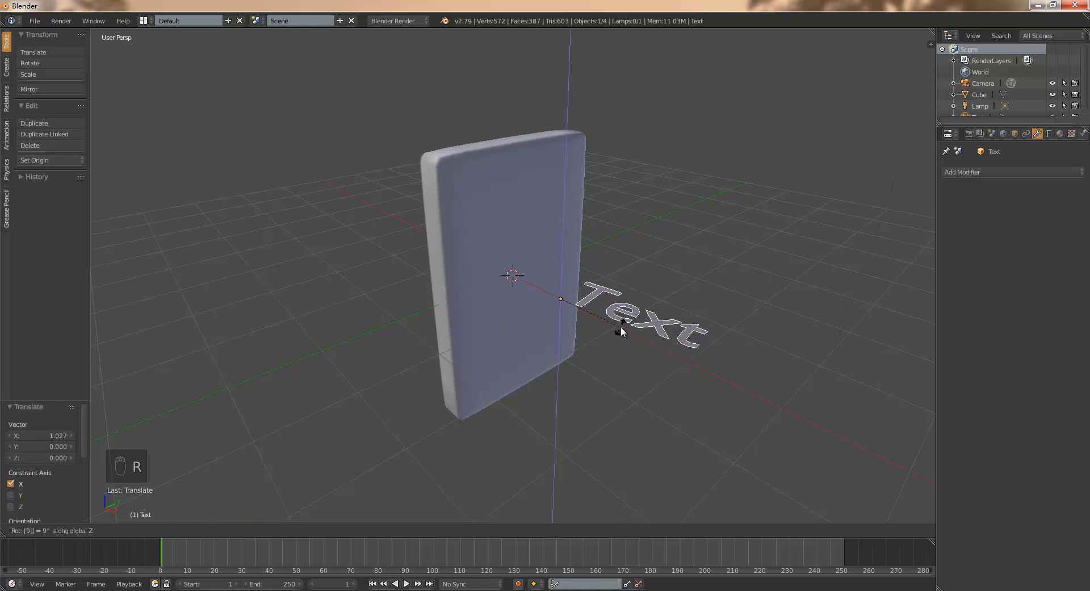
{"action": "key", "text": "Return"}
{"action": "key", "text": "r"}
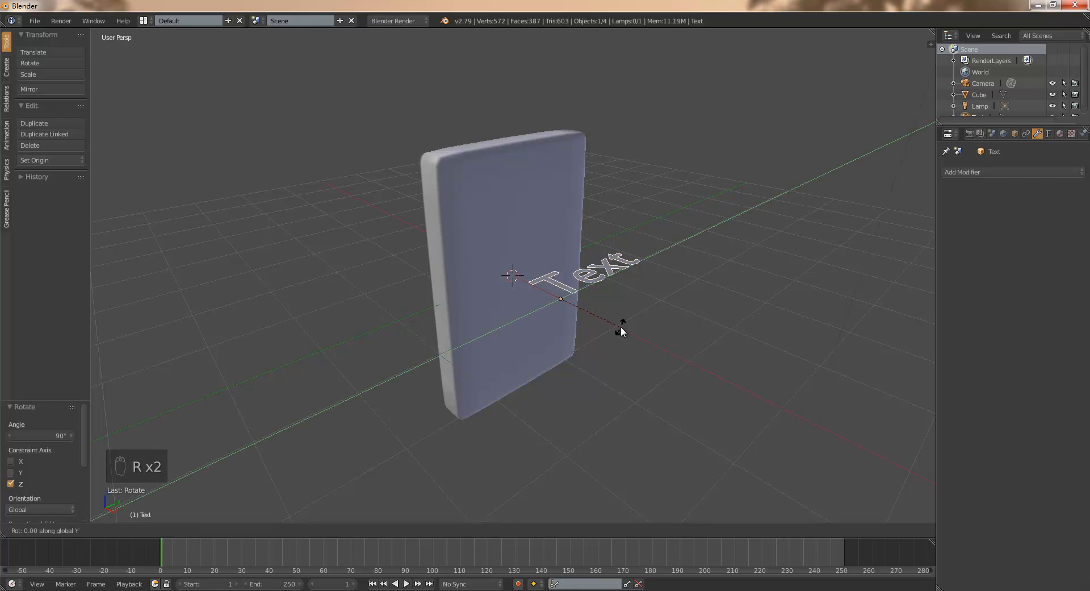
{"action": "type", "text": "y90"}
{"action": "key", "text": "Return"}
- Move the text about -0.85 along Y so that it sits in front of the slab's face
{"action": "key", "text": "g"}
{"action": "key", "text": "y"}
{"action": "left_click", "coordinate": [573, 319]}
{"action": "mouse_move", "coordinate": [598, 336]}
{"action": "middle_mouse_down"}
{"action": "mouse_move", "coordinate": [619, 332]}
{"action": "mouse_move", "coordinate": [596, 317]}
{"action": "mouse_move", "coordinate": [616, 338]}
{"action": "middle_mouse_up"}
{"action": "scroll", "coordinate": [568, 303], "scroll_direction": "up", "scroll_amount": 1}
{"action": "scroll", "coordinate": [571, 307], "scroll_direction": "up", "scroll_amount": 2}
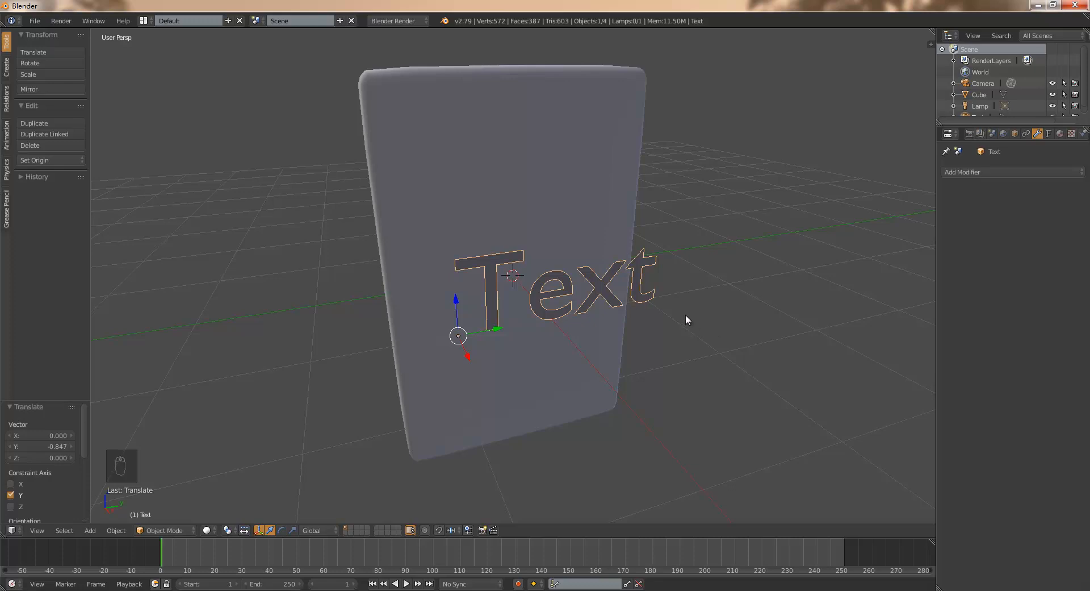
- Replace the content of the text object with the letter "A"
{"action": "middle_click_drag", "start_coordinate": [638, 333], "coordinate": [655, 335]}
{"action": "key", "text": "Tab"}
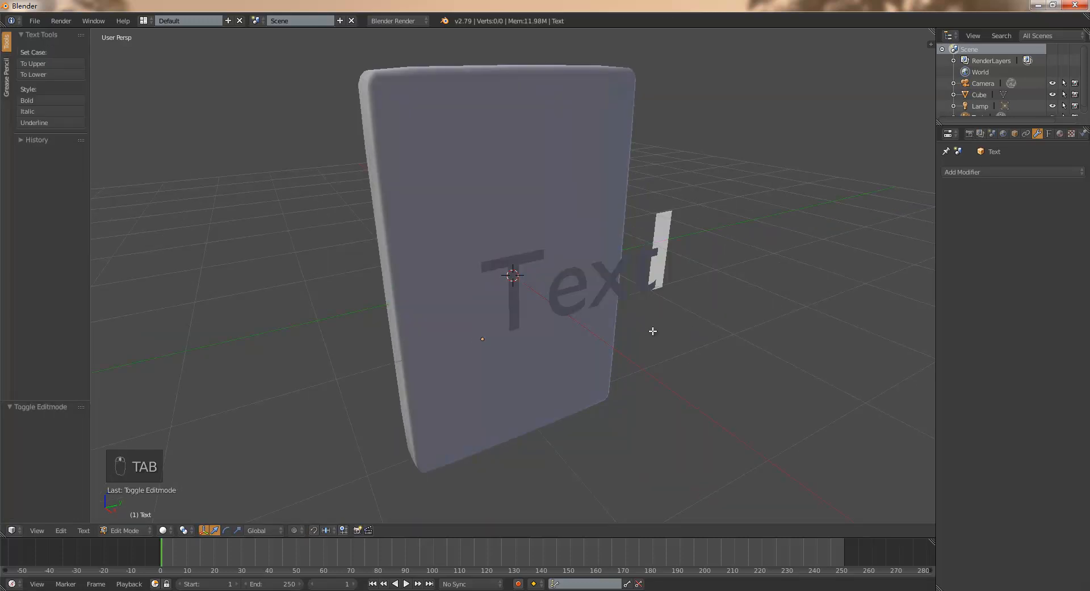
{"action": "key", "text": "BackSpace"}
{"action": "key", "text": "BackSpace"}
{"action": "key", "text": "BackSpace"}
{"action": "key", "text": "BackSpace"}
{"action": "key", "text": "BackSpace"}
{"action": "key", "text": "BackSpace"}
{"action": "type", "text": "A"}
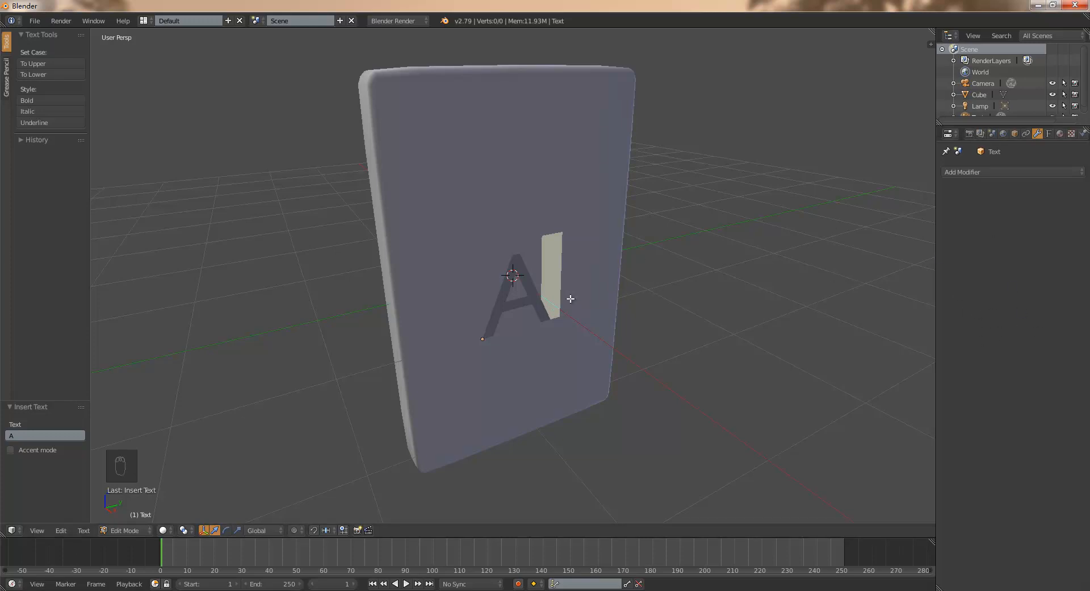
- Finish editing the text content and return to Object Mode
{"action": "mouse_move", "coordinate": [613, 334]}
{"action": "middle_mouse_down"}
{"action": "mouse_move", "coordinate": [630, 326]}
{"action": "mouse_move", "coordinate": [555, 337]}
{"action": "mouse_move", "coordinate": [628, 339]}
{"action": "middle_mouse_up"}
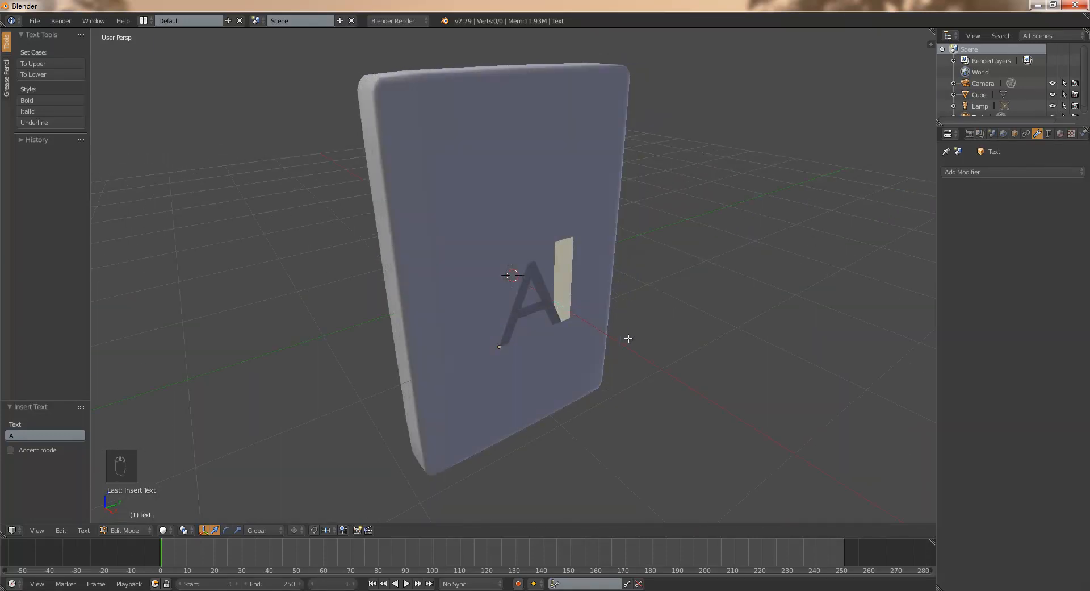
{"action": "key", "text": "Tab"}
{"action": "mouse_move", "coordinate": [604, 277]}
{"action": "middle_mouse_down"}
{"action": "mouse_move", "coordinate": [588, 308]}
{"action": "mouse_move", "coordinate": [599, 294]}
{"action": "middle_mouse_up"}
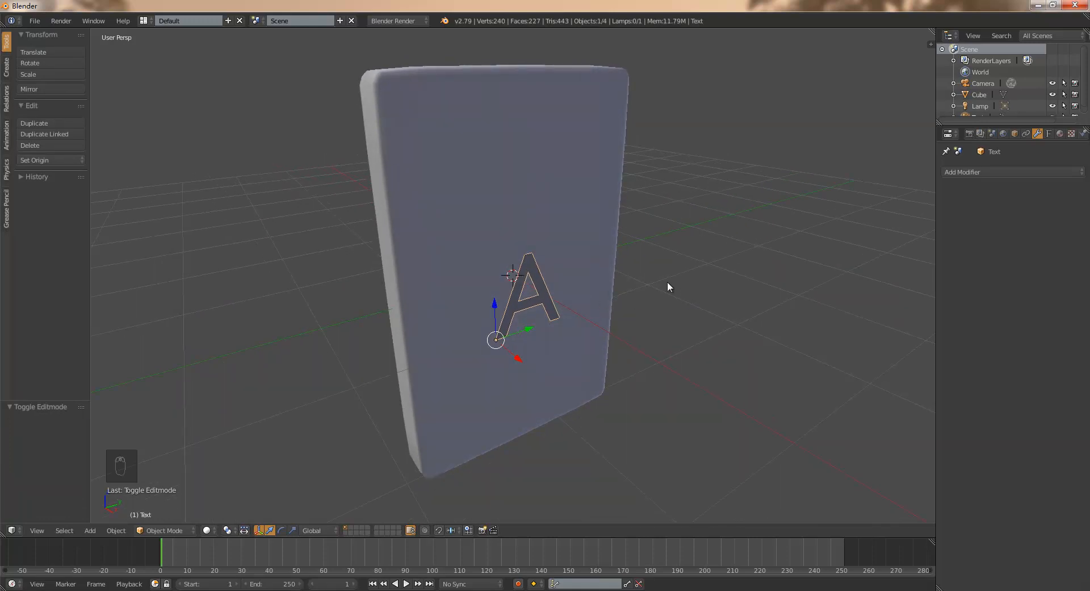
- Set the letter's font size to 2.89 and move it down and about -0.09 along Y to center it on the slab's face
{"action": "key", "text": "F4"}
{"action": "key", "text": "F5"}
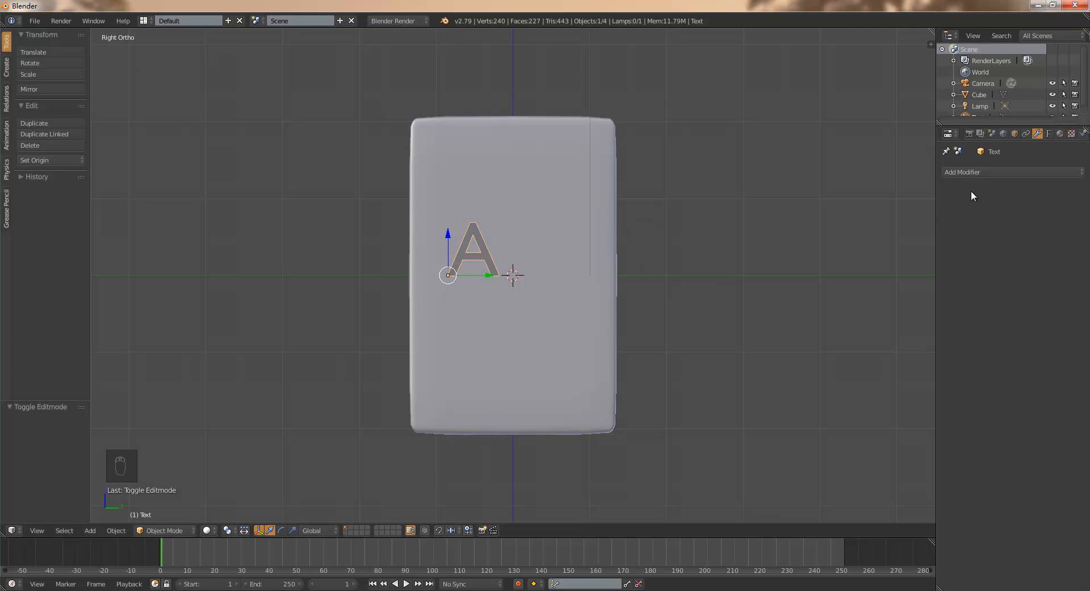
{"action": "left_click", "coordinate": [1049, 134]}
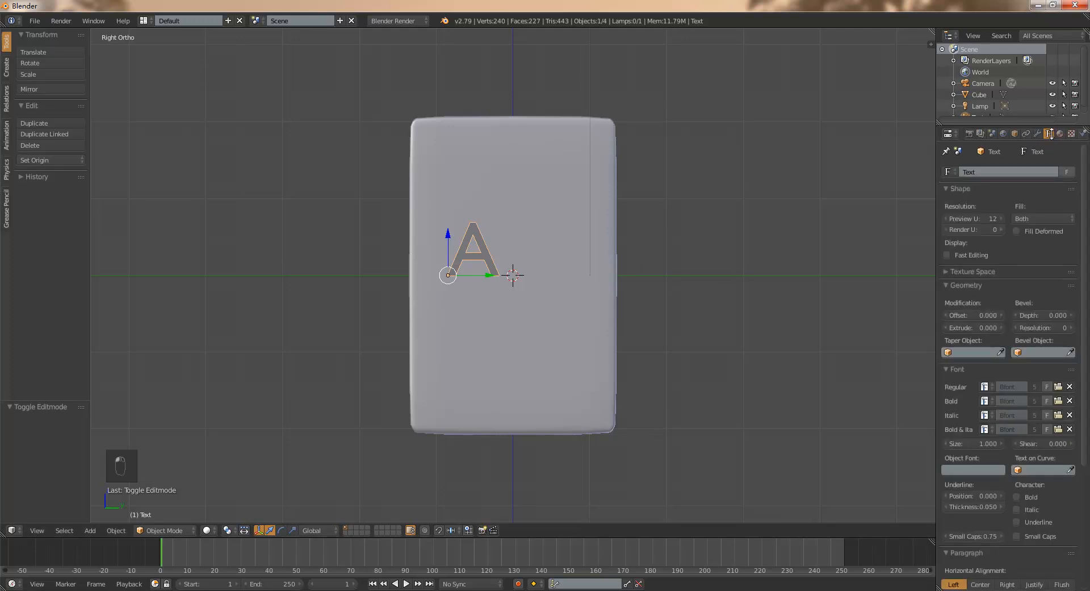
{"action": "left_click_drag", "start_coordinate": [937, 277], "coordinate": [915, 294]}
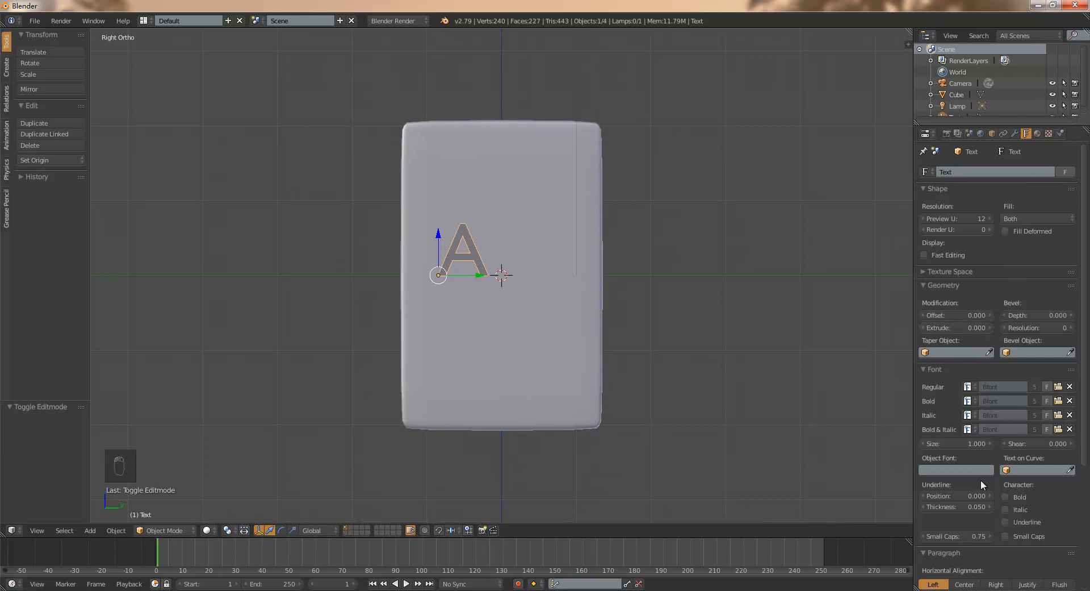
{"action": "left_click_drag", "start_coordinate": [1037, 445], "coordinate": [965, 445]}
{"action": "left_click_drag", "start_coordinate": [438, 237], "coordinate": [465, 339]}
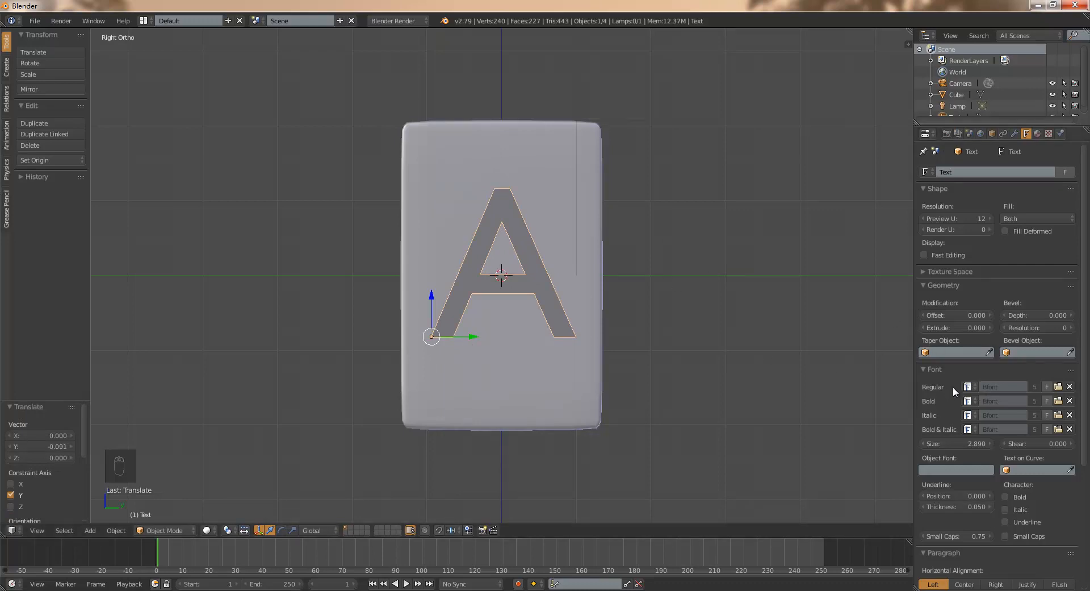
- Load comic.ttf from C:\Windows\Fonts as the regular font of the text, choosing it by thumbnail preview
{"action": "left_click_drag", "start_coordinate": [1081, 373], "coordinate": [1088, 429]}
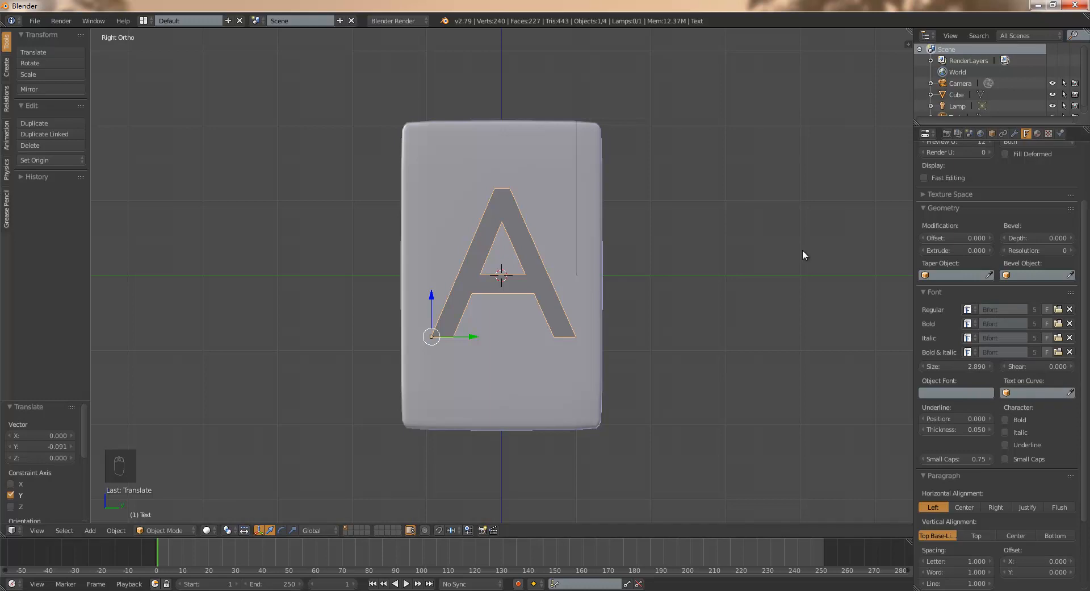
{"action": "left_click", "coordinate": [1059, 309]}
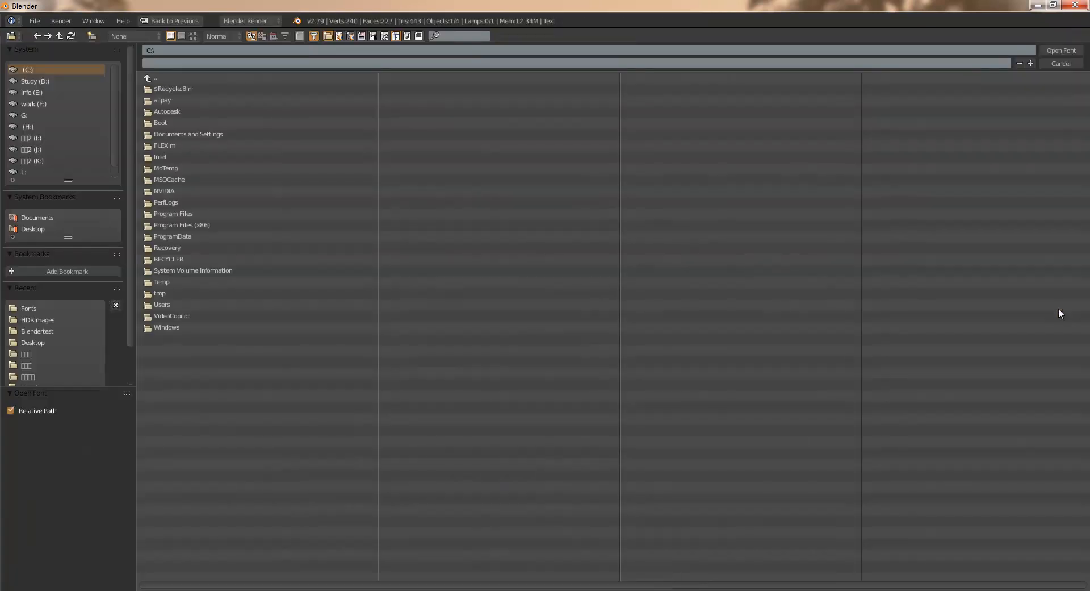
{"action": "left_click", "coordinate": [176, 328]}
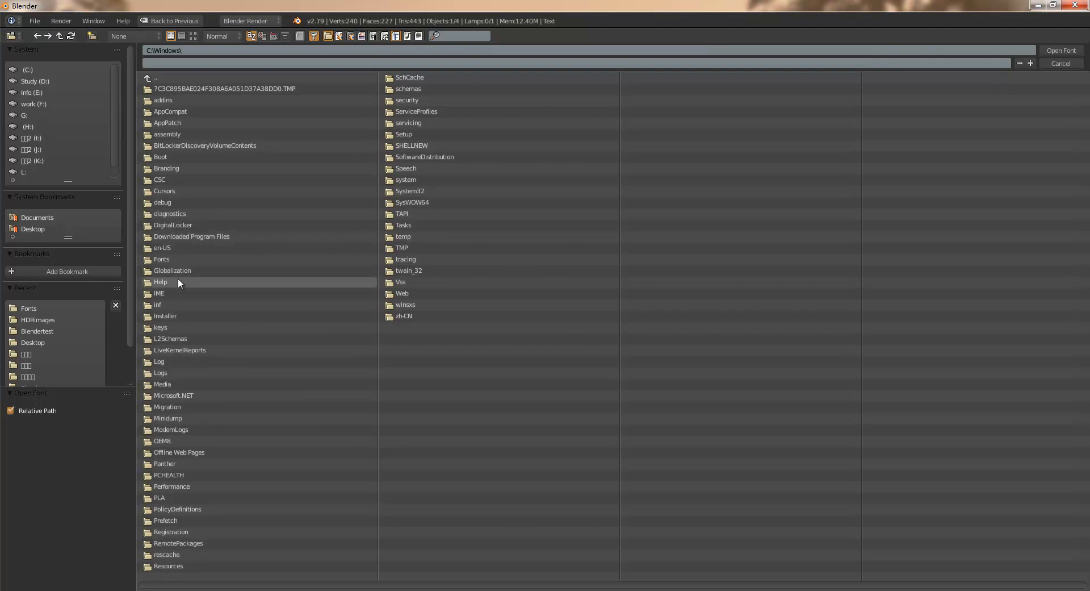
{"action": "left_click", "coordinate": [180, 261]}
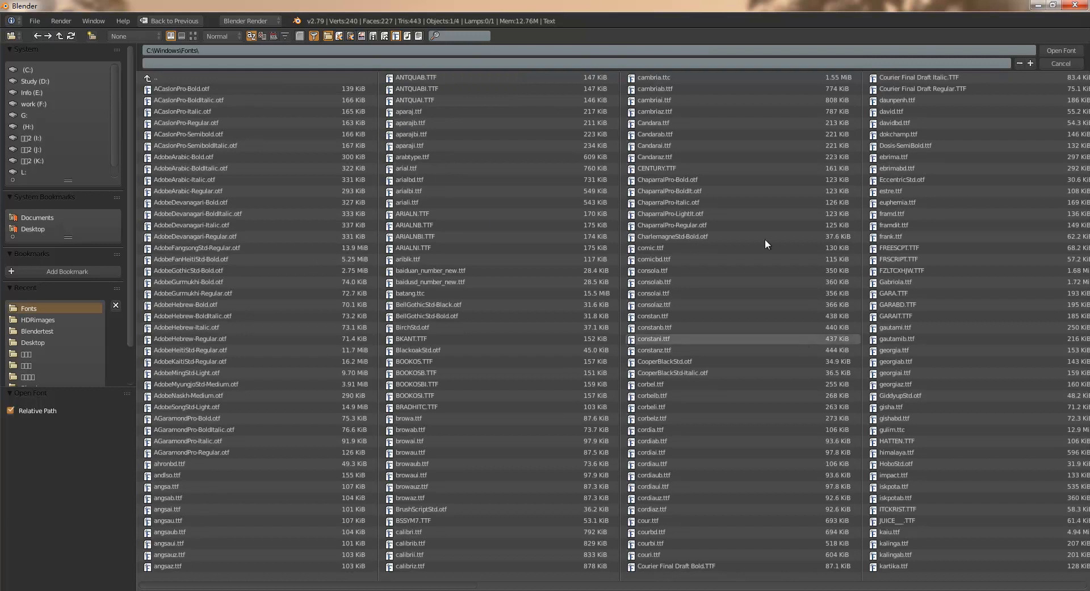
{"action": "left_click", "coordinate": [193, 36]}
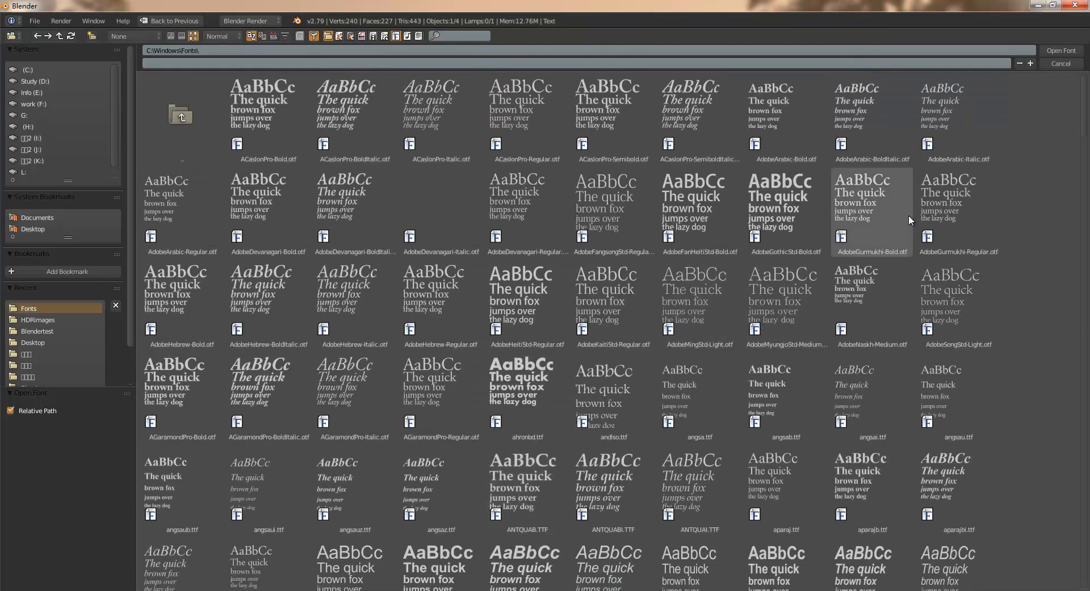
{"action": "left_click_drag", "start_coordinate": [1086, 133], "coordinate": [1087, 230]}
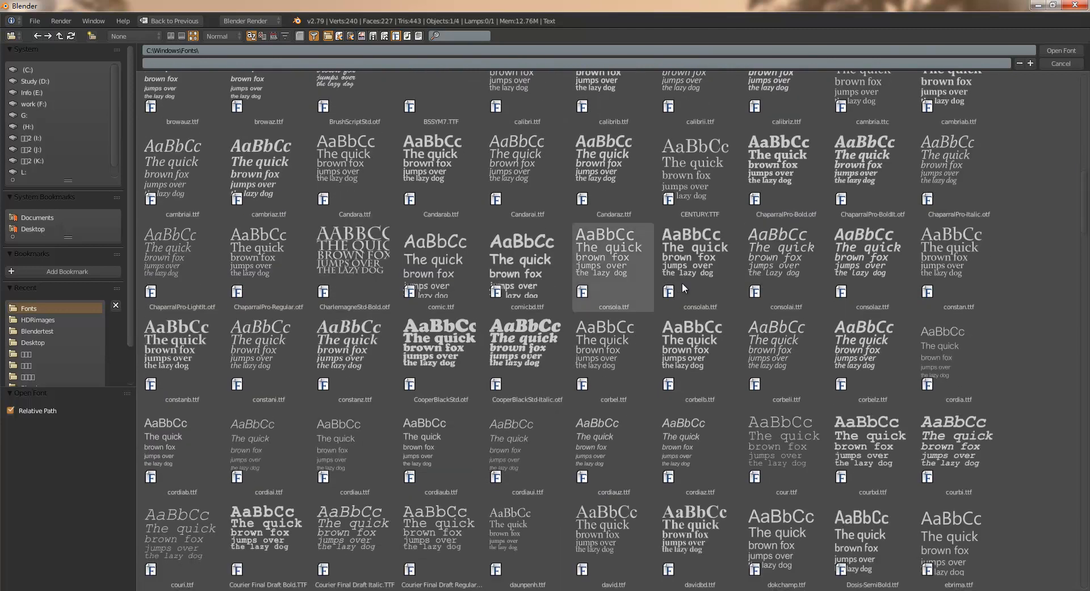
{"action": "left_click", "coordinate": [443, 257]}
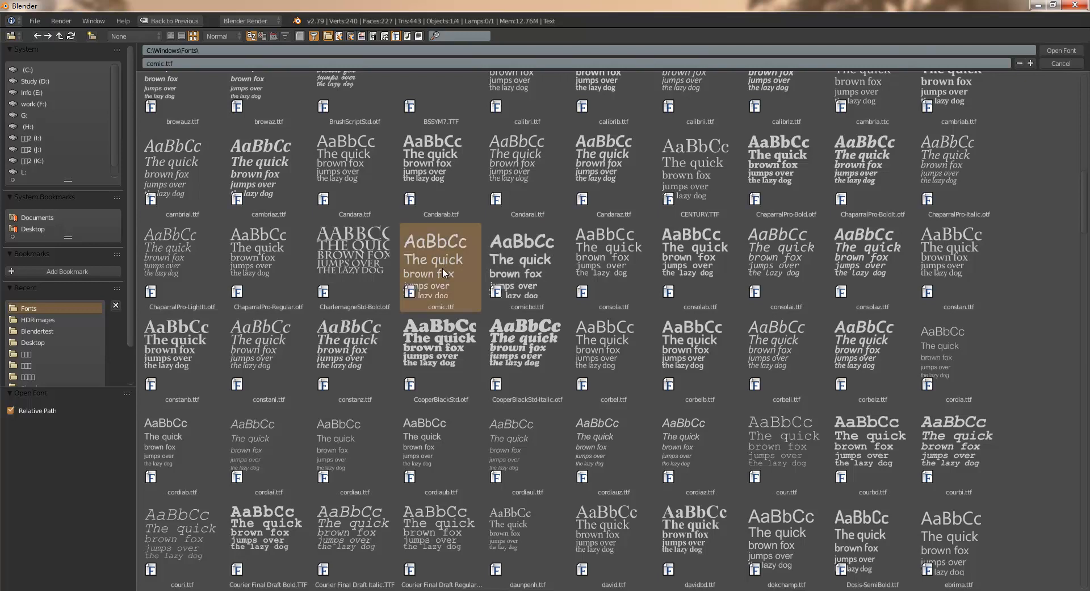
{"action": "left_click", "coordinate": [1061, 51]}
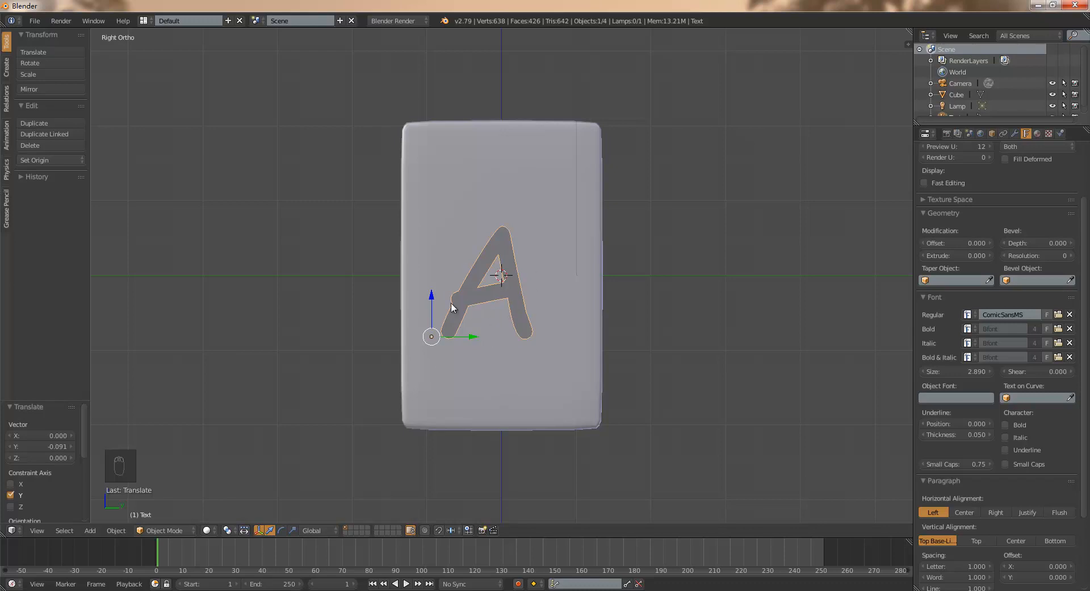
- Set the letter's font size to 3.83 and move it about -0.15 along Y to recenter it on the slab
{"action": "left_click_drag", "start_coordinate": [981, 370], "coordinate": [1038, 370]}
{"action": "key", "text": "g"}
{"action": "key", "text": "y"}
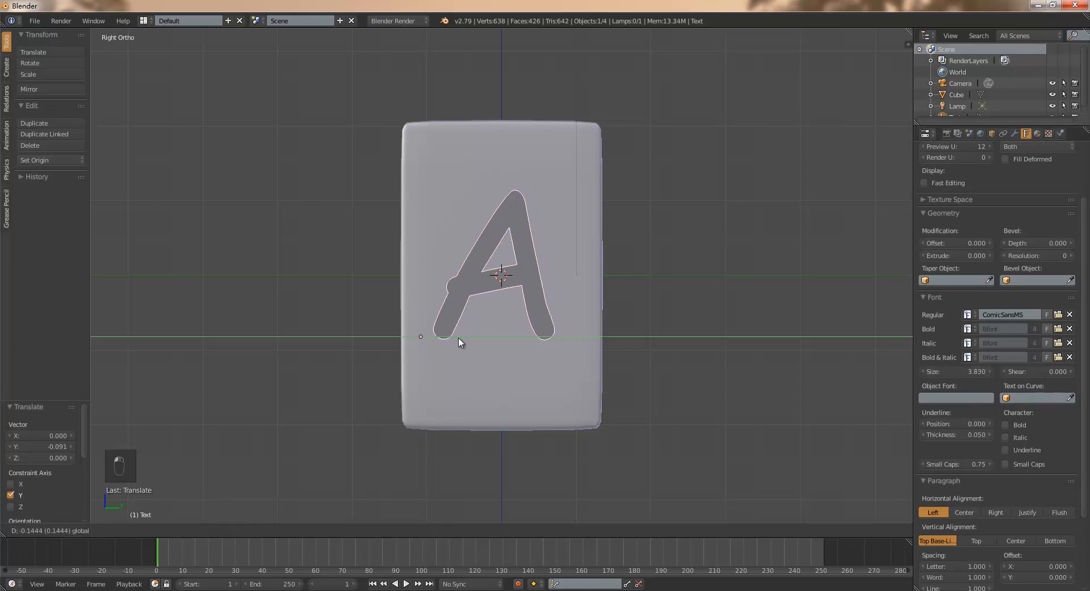
{"action": "left_click", "coordinate": [461, 340]}
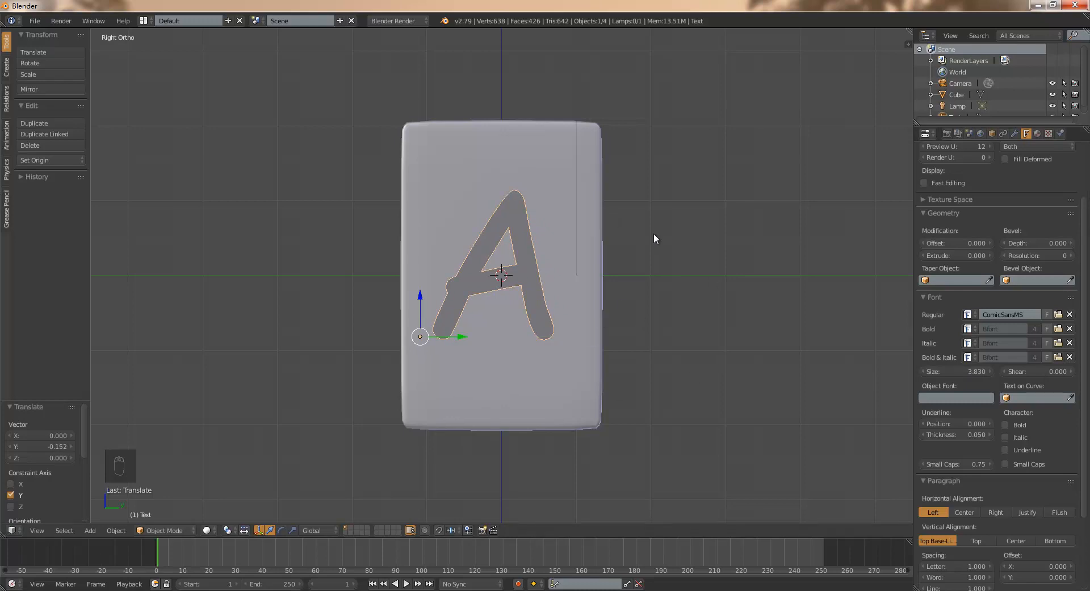
- Give the letter thickness with an extrude value of 0.109 and a bevel depth of 0.038
{"action": "left_click_drag", "start_coordinate": [960, 122], "coordinate": [960, 159]}
{"action": "key", "text": "F5"}
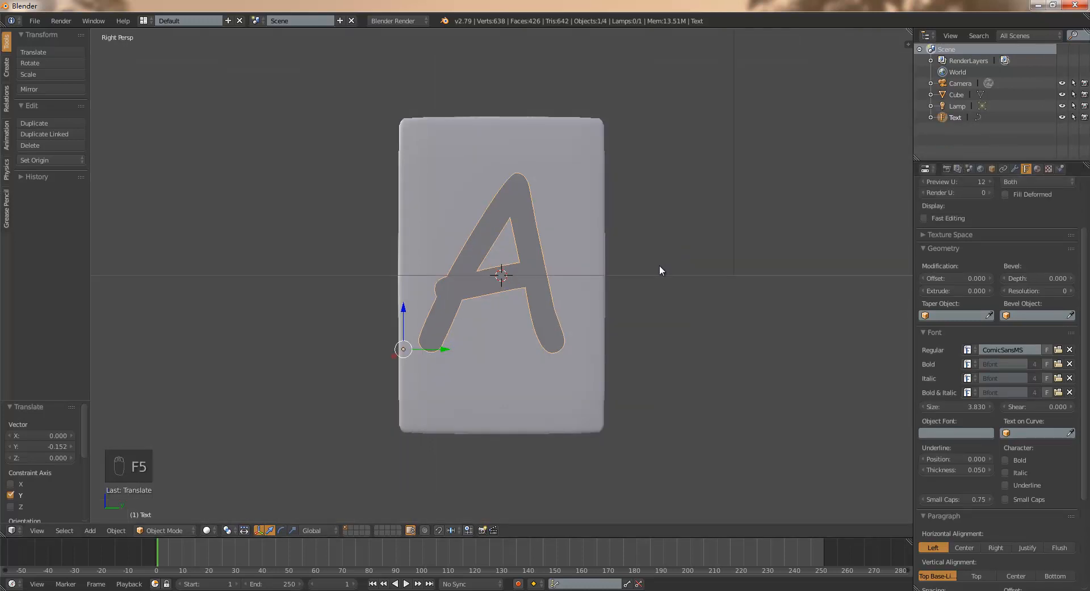
{"action": "key", "text": "F1"}
{"action": "middle_click_drag", "start_coordinate": [375, 307], "coordinate": [448, 340]}
{"action": "middle_click_drag", "start_coordinate": [584, 337], "coordinate": [571, 325], "text": "shift"}
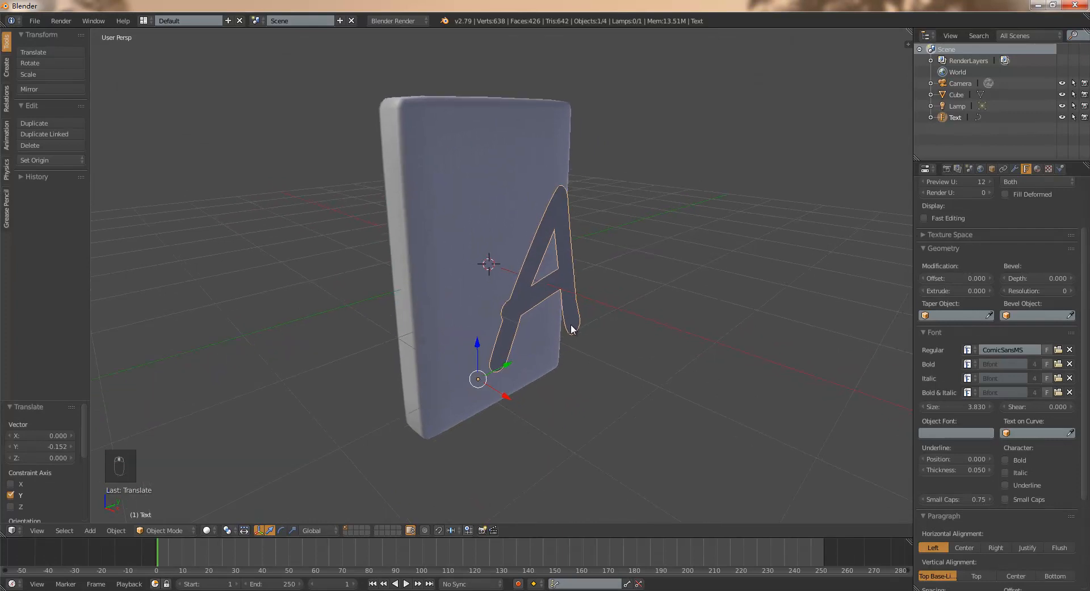
{"action": "mouse_move", "coordinate": [381, 331]}
{"action": "middle_mouse_down"}
{"action": "mouse_move", "coordinate": [425, 332]}
{"action": "mouse_move", "coordinate": [397, 331]}
{"action": "middle_mouse_up"}
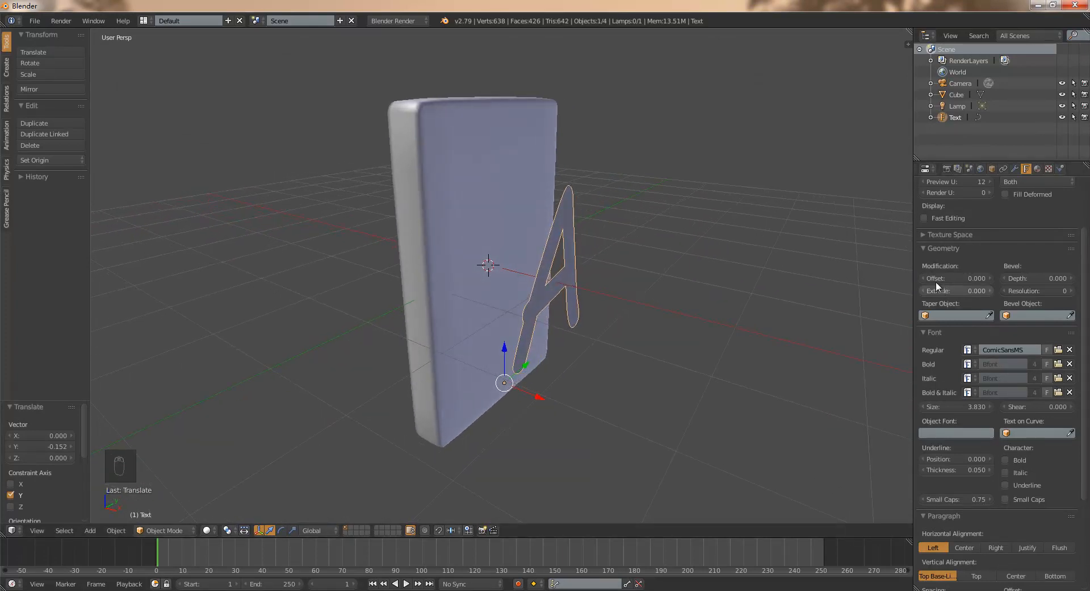
{"action": "left_click_drag", "start_coordinate": [942, 292], "coordinate": [1081, 287]}
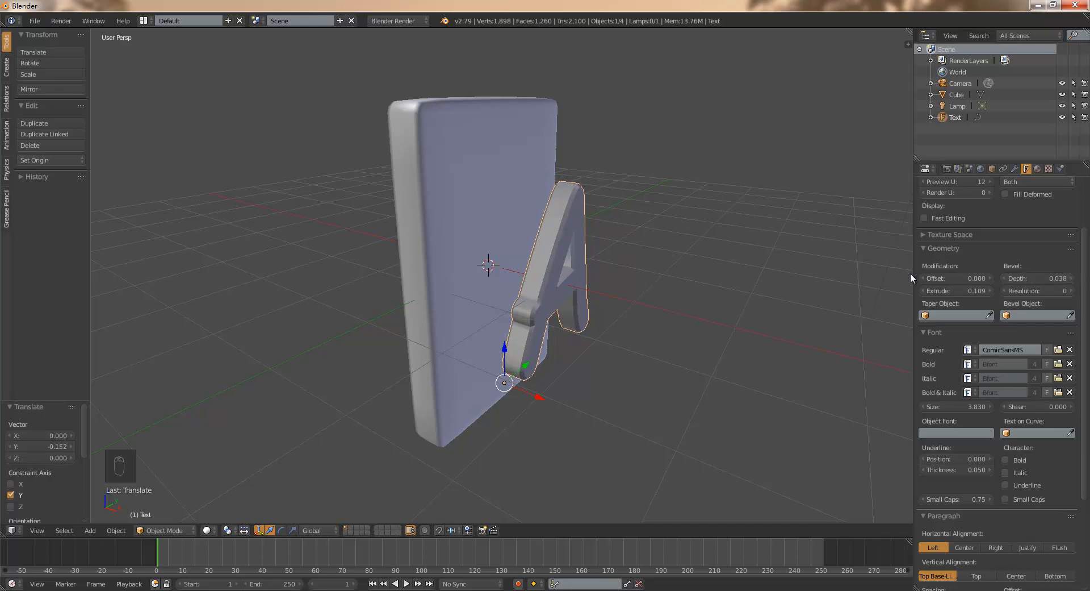
- Smooth the letter's beveled edges by setting the bevel resolution to 2
{"action": "middle_click_drag", "start_coordinate": [603, 182], "coordinate": [670, 228]}
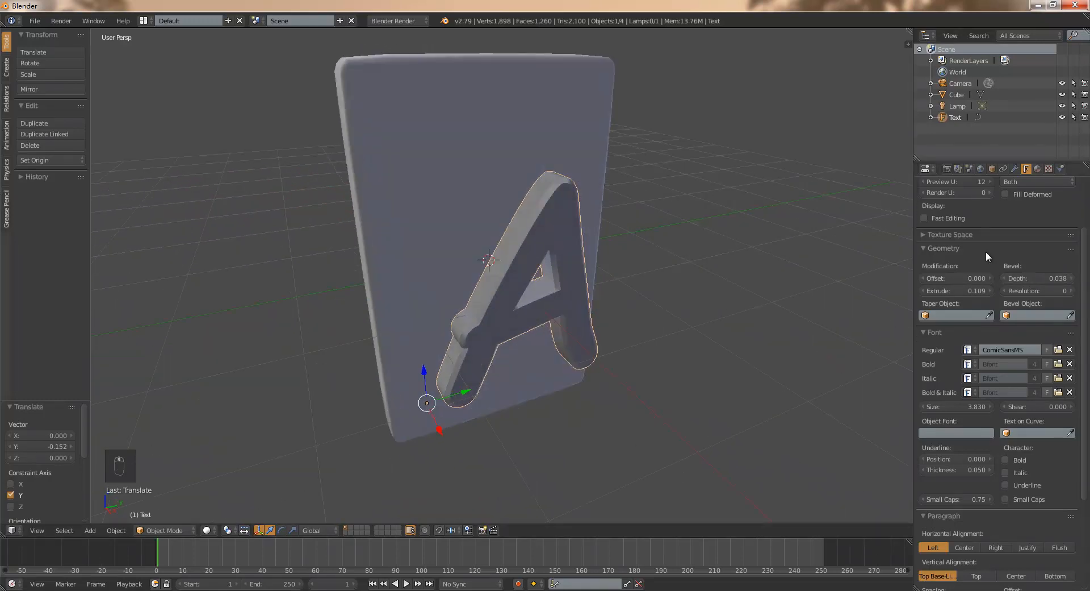
{"action": "middle_click_drag", "start_coordinate": [699, 272], "coordinate": [622, 262]}
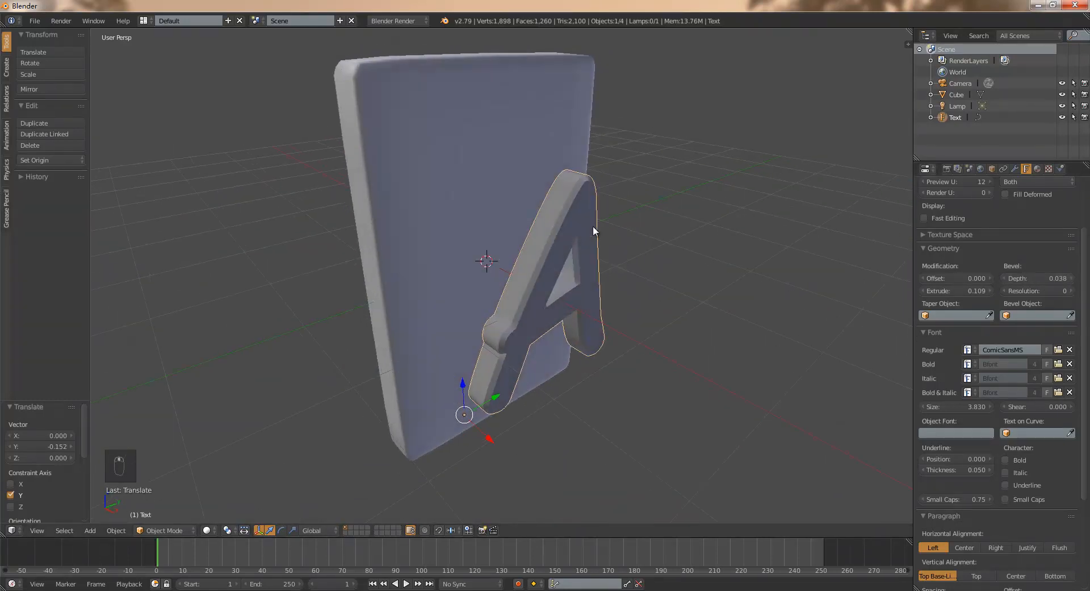
{"action": "scroll", "coordinate": [579, 195], "scroll_direction": "up", "scroll_amount": 3}
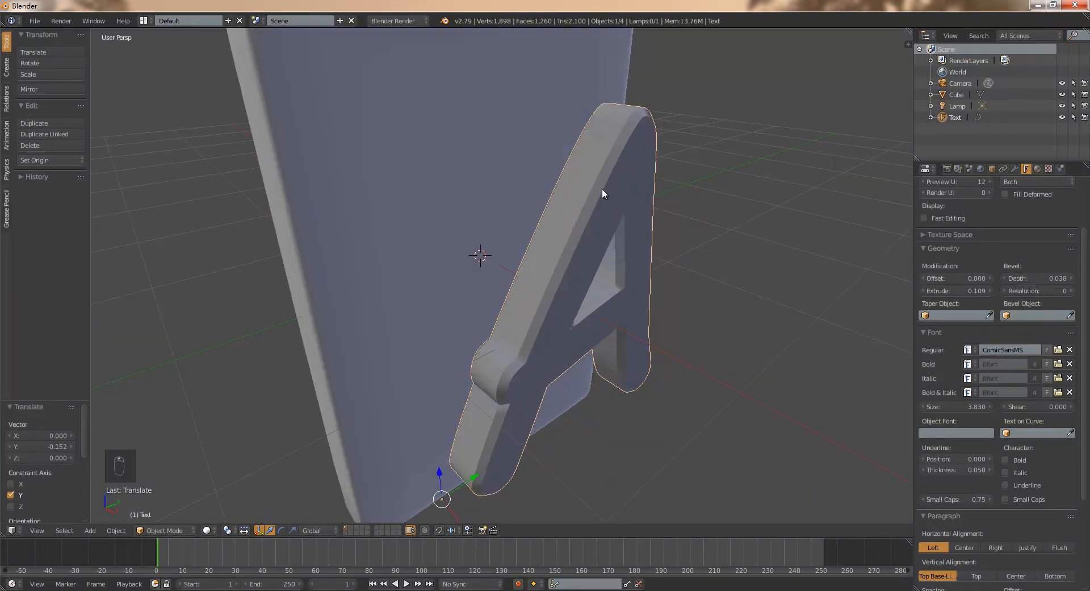
{"action": "middle_click_drag", "start_coordinate": [659, 214], "coordinate": [744, 250]}
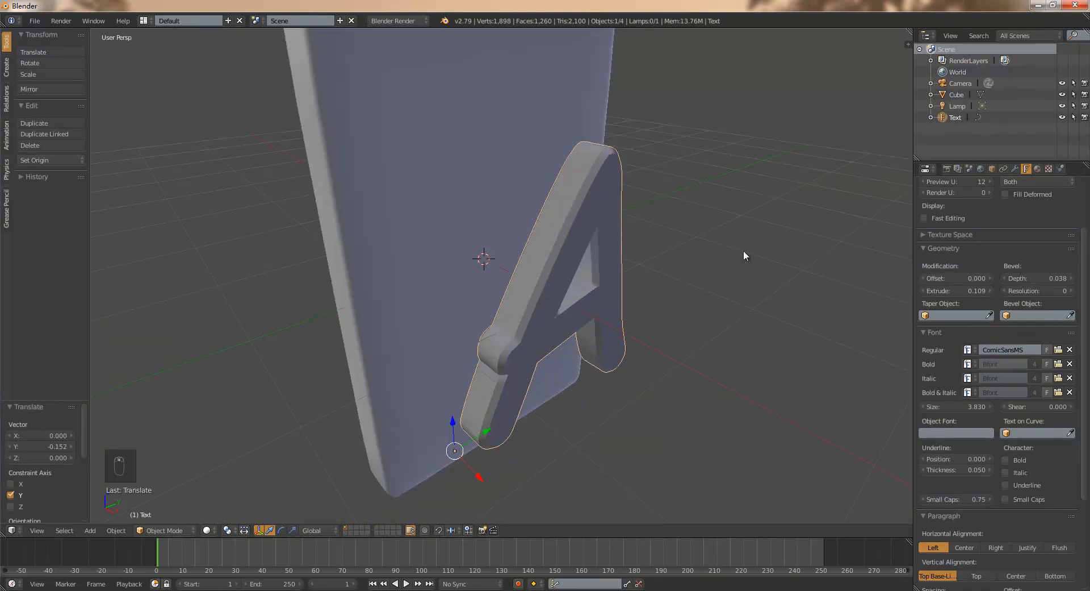
{"action": "left_click", "coordinate": [1071, 291]}
{"action": "left_click", "coordinate": [1071, 291]}
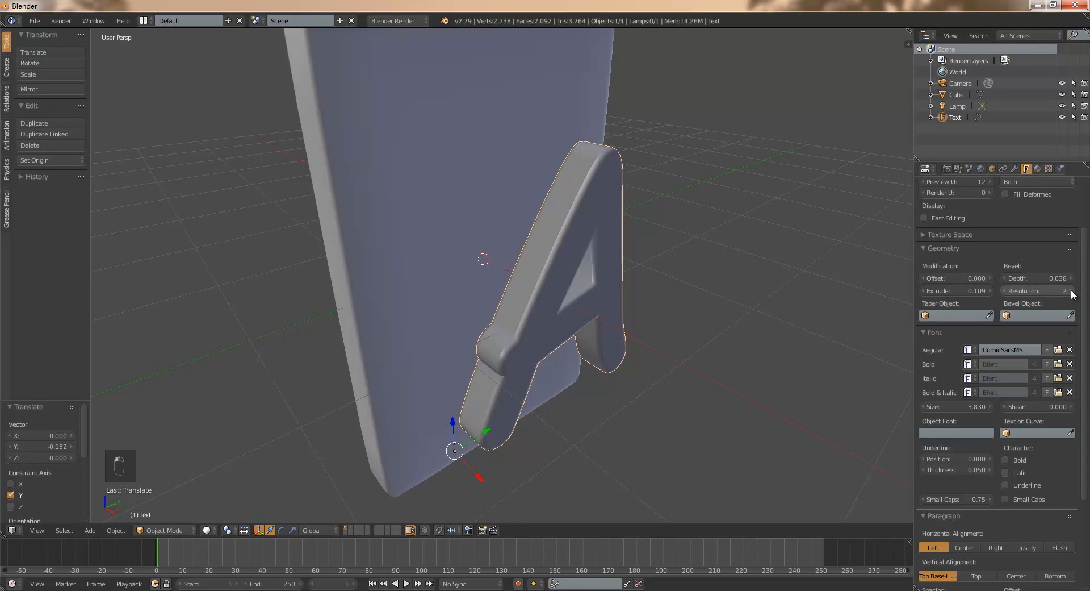
- Move the letter about -0.65 along X so that its back sits against the slab's front face
{"action": "middle_click_drag", "start_coordinate": [786, 288], "coordinate": [672, 263]}
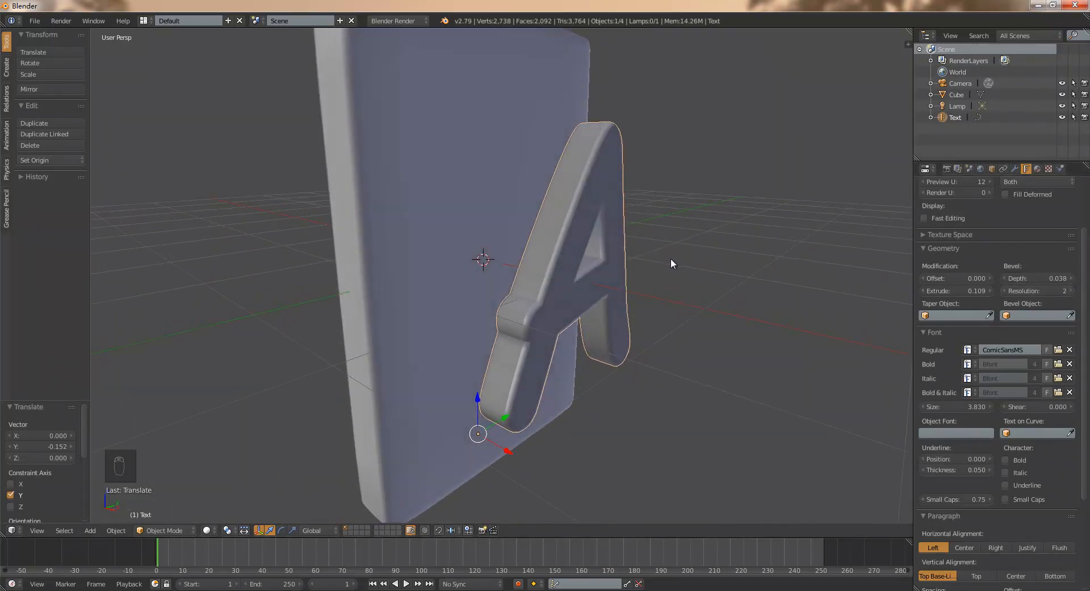
{"action": "key", "text": "F2"}
{"action": "key", "text": "F5"}
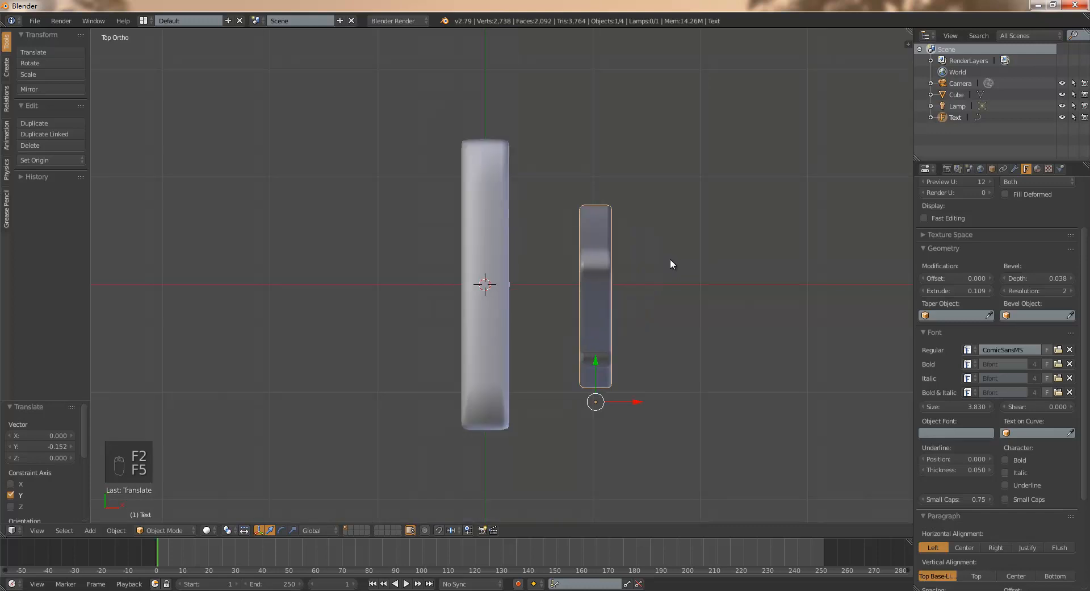
{"action": "left_click_drag", "start_coordinate": [638, 403], "coordinate": [567, 401]}
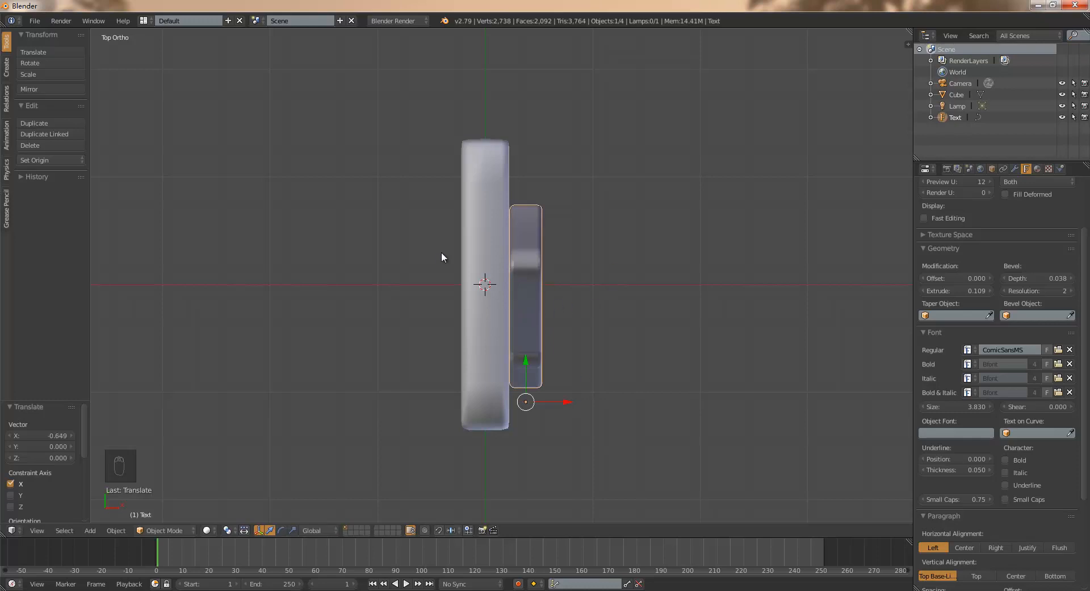
{"action": "middle_click_drag", "start_coordinate": [551, 264], "coordinate": [584, 265]}
{"action": "scroll", "coordinate": [584, 265], "scroll_direction": "down", "scroll_amount": 4}
{"action": "scroll", "coordinate": [626, 302], "scroll_direction": "up", "scroll_amount": 2}
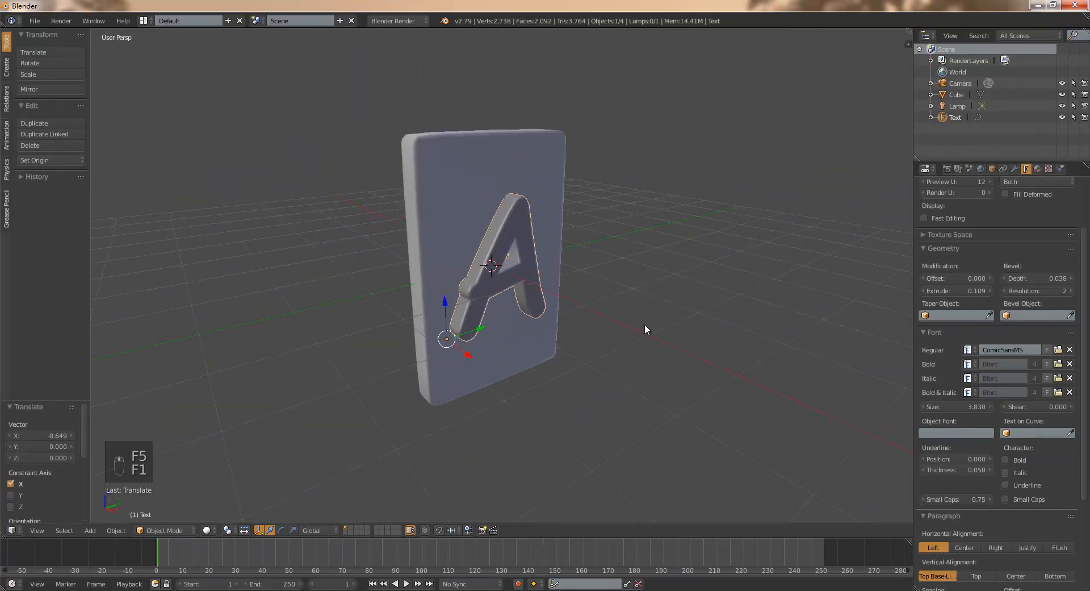
{"action": "mouse_move", "coordinate": [676, 342]}
{"action": "middle_mouse_down"}
{"action": "mouse_move", "coordinate": [553, 326]}
{"action": "mouse_move", "coordinate": [535, 297]}
{"action": "mouse_move", "coordinate": [539, 336]}
{"action": "mouse_move", "coordinate": [652, 327]}
{"action": "mouse_move", "coordinate": [672, 352]}
{"action": "middle_mouse_up"}
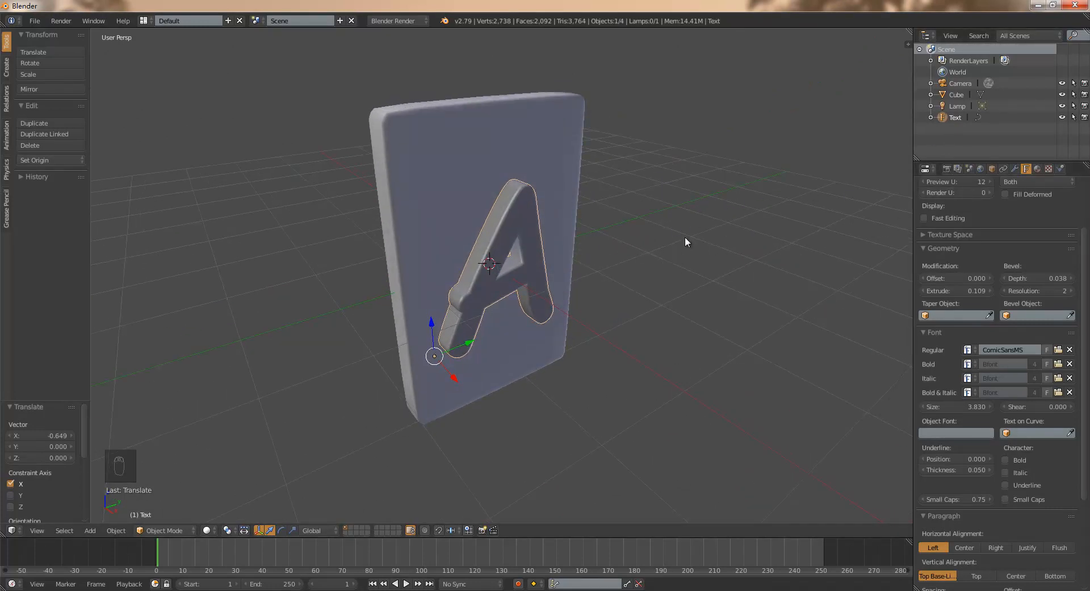
- Parent the Text object to the Cube slab and check it in the object hierarchy
{"action": "left_click_drag", "start_coordinate": [944, 117], "coordinate": [946, 95]}
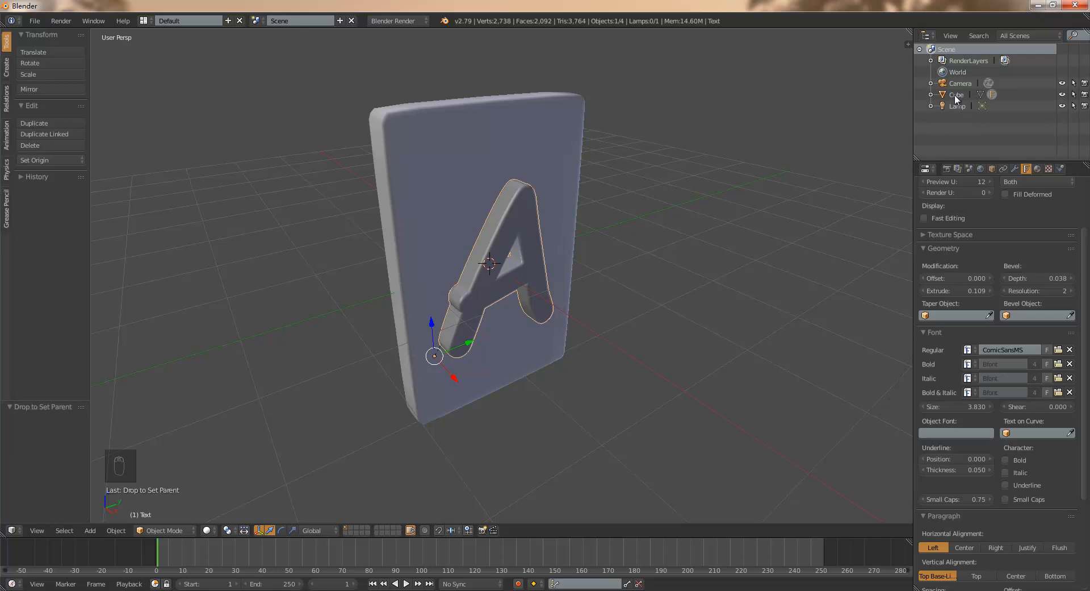
{"action": "left_click", "coordinate": [931, 94]}
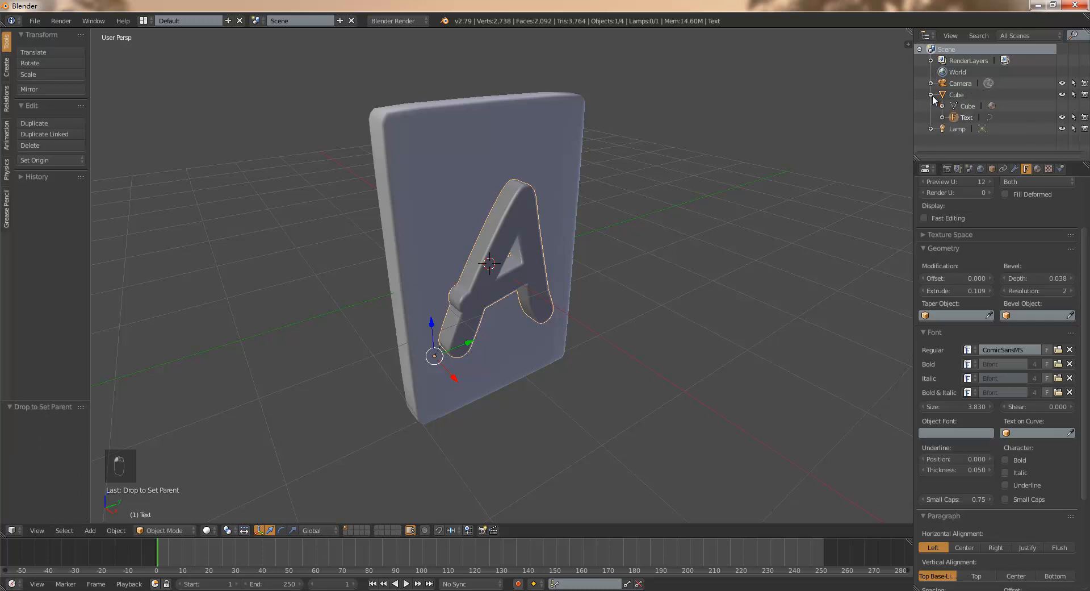
{"action": "left_click", "coordinate": [931, 95]}
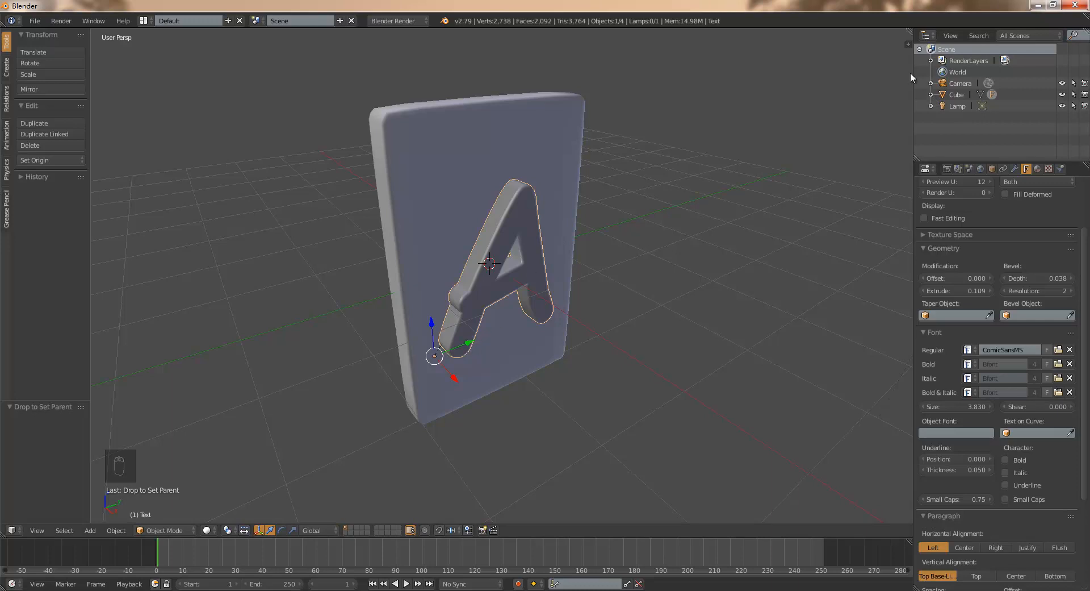
- Select the slab and move it about 1.73 along Y together with its letter
{"action": "right_click", "coordinate": [482, 338]}
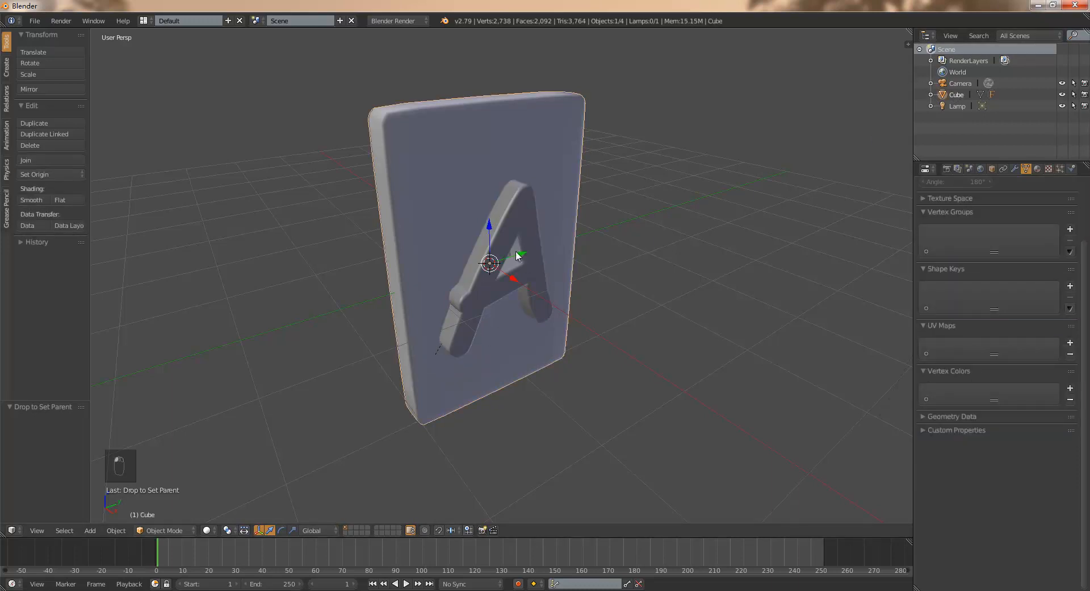
{"action": "left_click_drag", "start_coordinate": [519, 250], "coordinate": [623, 253]}
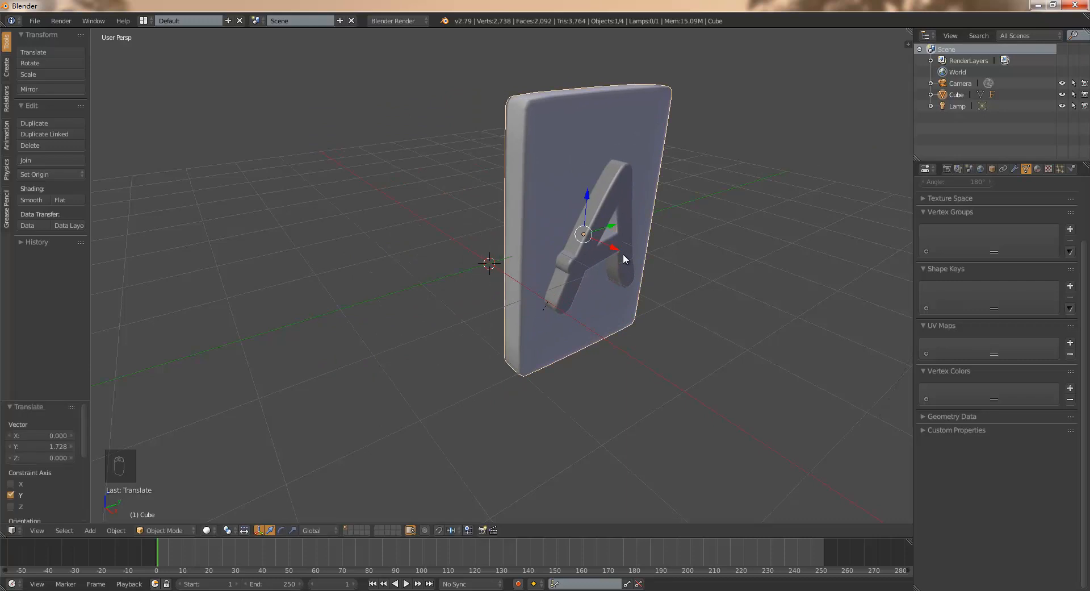
- Undo the slab's last move and duplicate the slab with its letter, placing the copy about 2.88 along Y
{"action": "key", "text": "ctrl+z"}
{"action": "scroll", "coordinate": [691, 291], "scroll_direction": "down", "scroll_amount": 2}
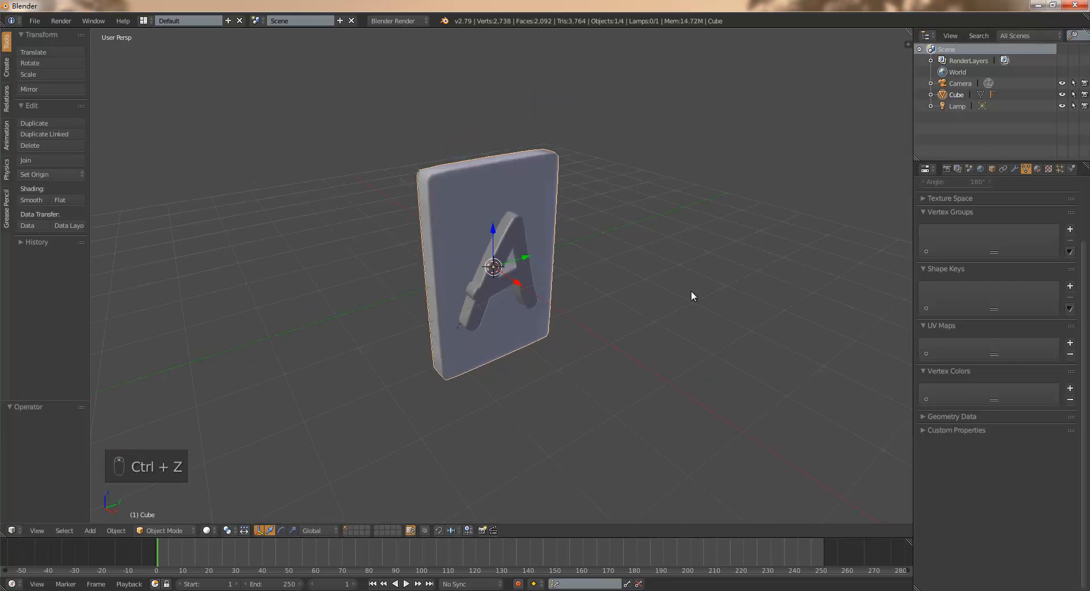
{"action": "key", "text": "b"}
{"action": "left_click_drag", "start_coordinate": [394, 120], "coordinate": [627, 402]}
{"action": "key", "text": "shift+d"}
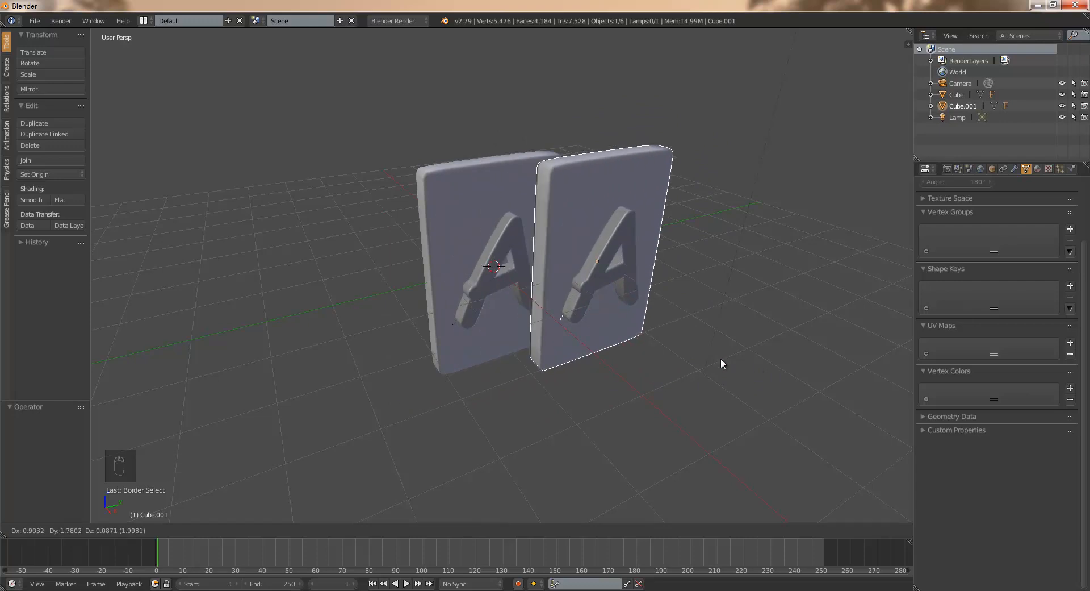
{"action": "key", "text": "y"}
{"action": "left_click", "coordinate": [738, 357]}
- Duplicate the second slab with its letter and place the third one about 2.84 further along Y
{"action": "middle_click_drag", "start_coordinate": [671, 326], "coordinate": [686, 301]}
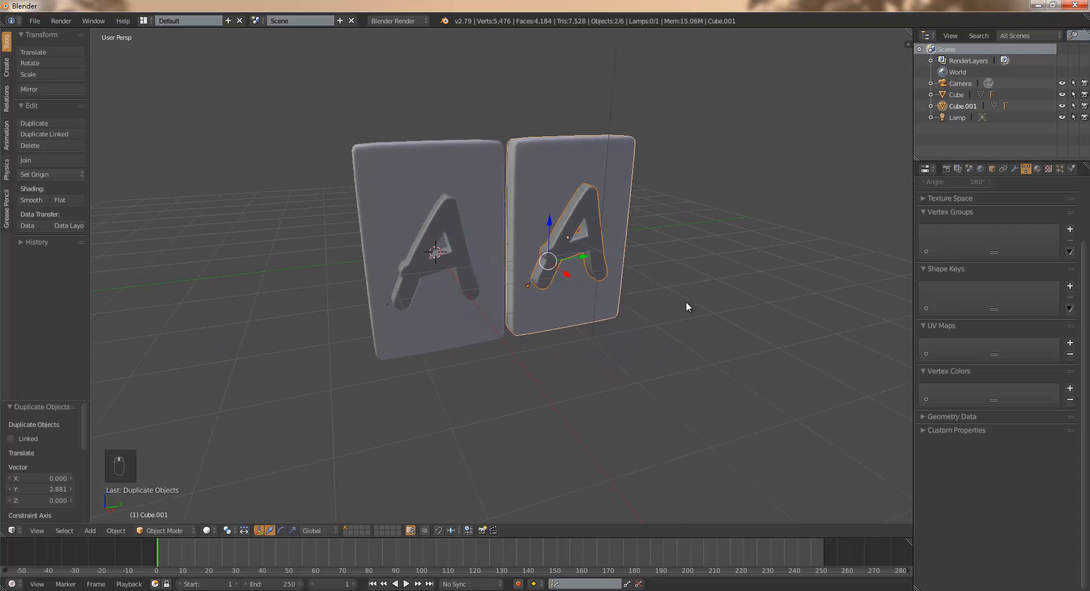
{"action": "key", "text": "shift+d"}
{"action": "key", "text": "y"}
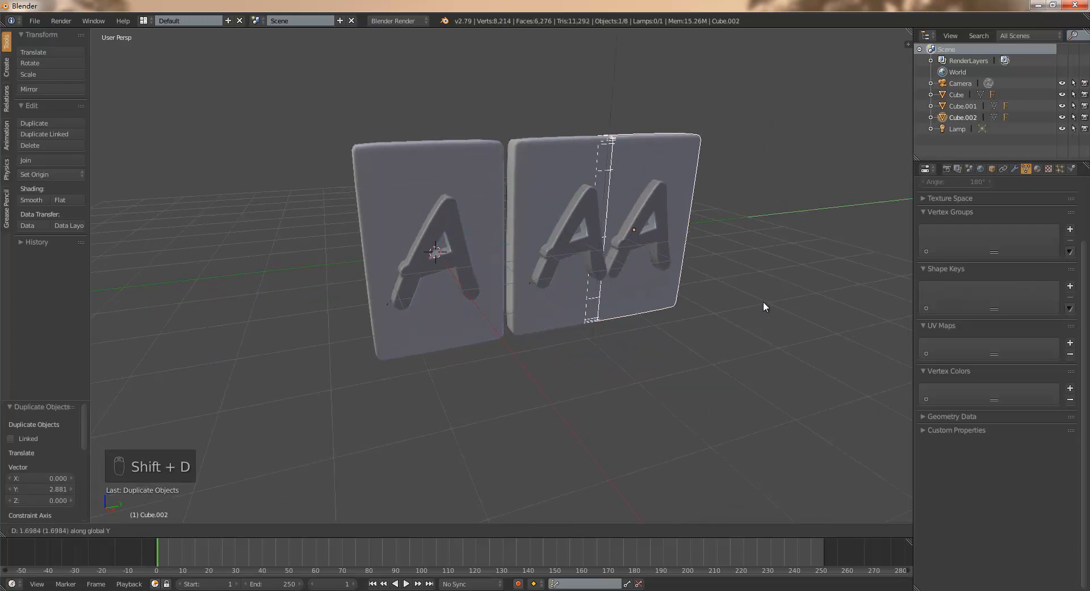
{"action": "left_click", "coordinate": [793, 301]}
- Change the letter on the middle slab to R
{"action": "middle_click_drag", "start_coordinate": [794, 301], "coordinate": [659, 219]}
{"action": "scroll", "coordinate": [660, 219], "scroll_direction": "up", "scroll_amount": 1}
{"action": "right_click", "coordinate": [626, 193]}
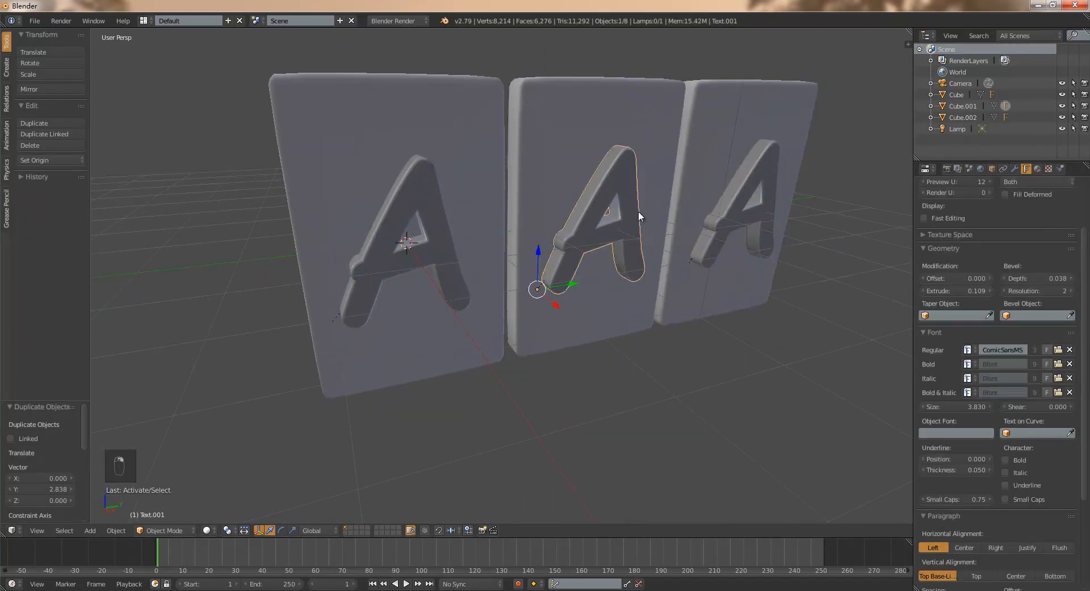
{"action": "key", "text": "Tab"}
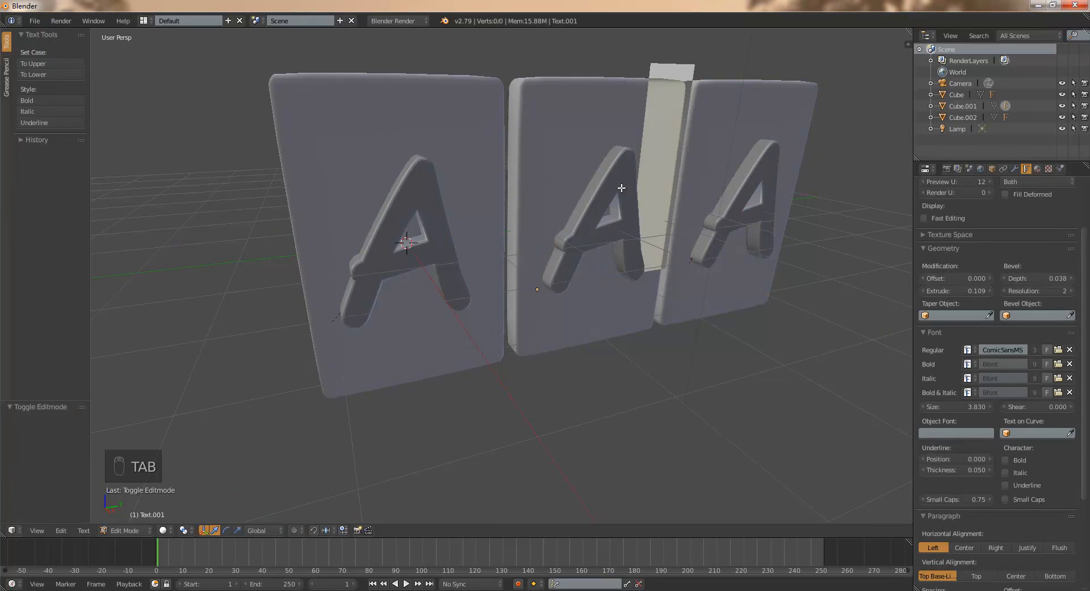
{"action": "key", "text": "BackSpace"}
{"action": "type", "text": "R"}
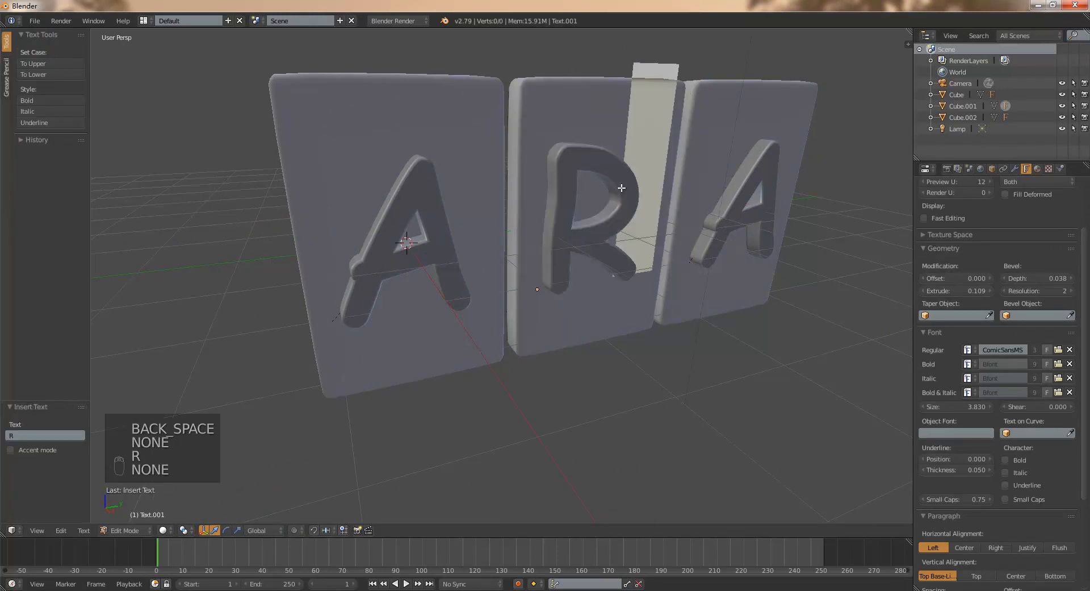
{"action": "key", "text": "Tab"}
- Change the letter on the third slab to T
{"action": "right_click", "coordinate": [744, 188]}
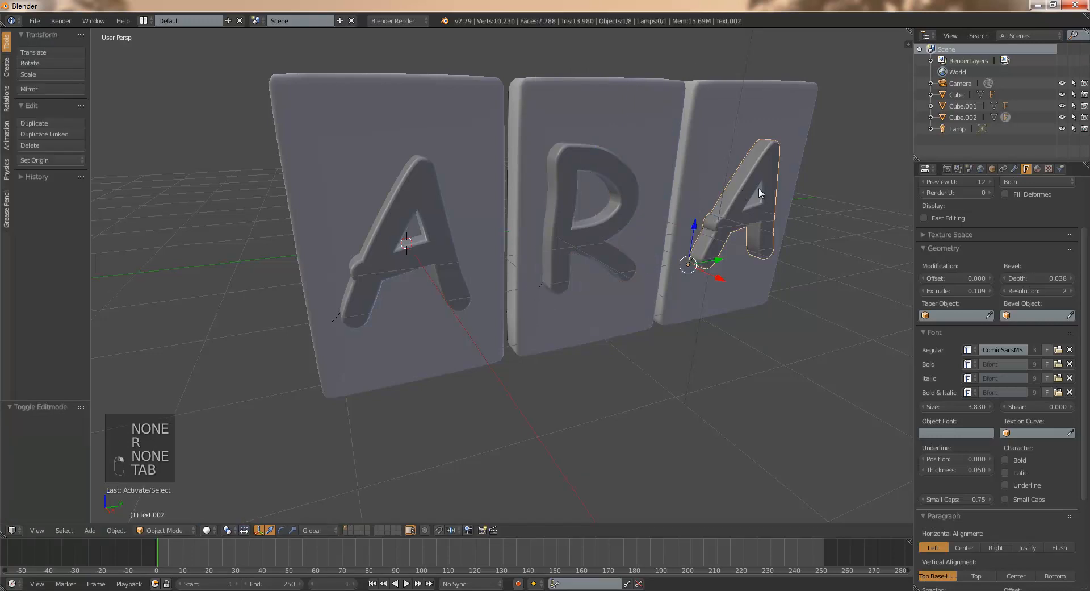
{"action": "middle_click_drag", "start_coordinate": [765, 215], "coordinate": [761, 216]}
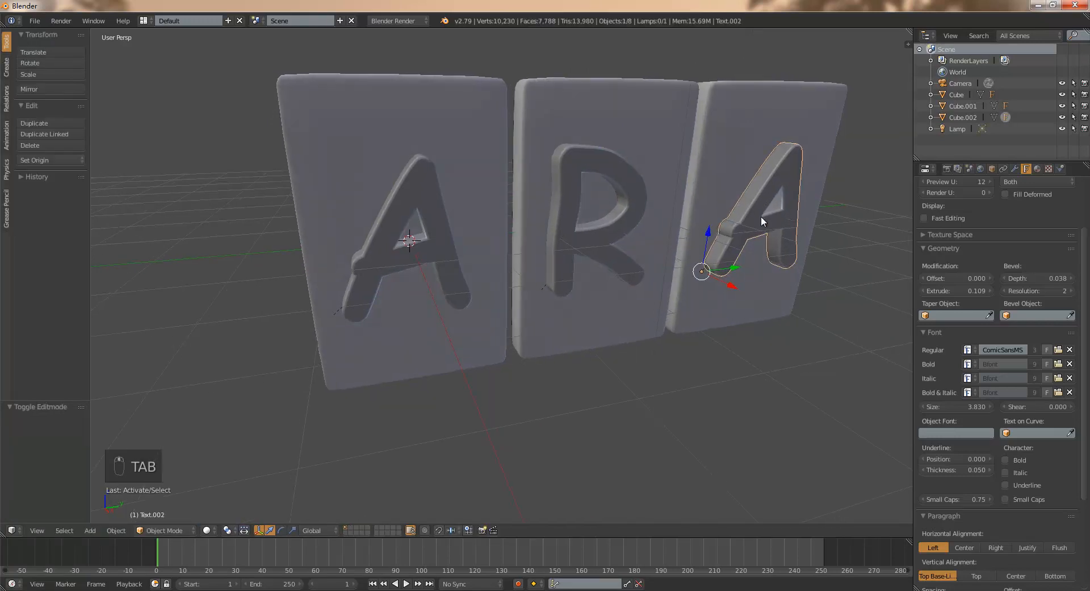
{"action": "key", "text": "Tab"}
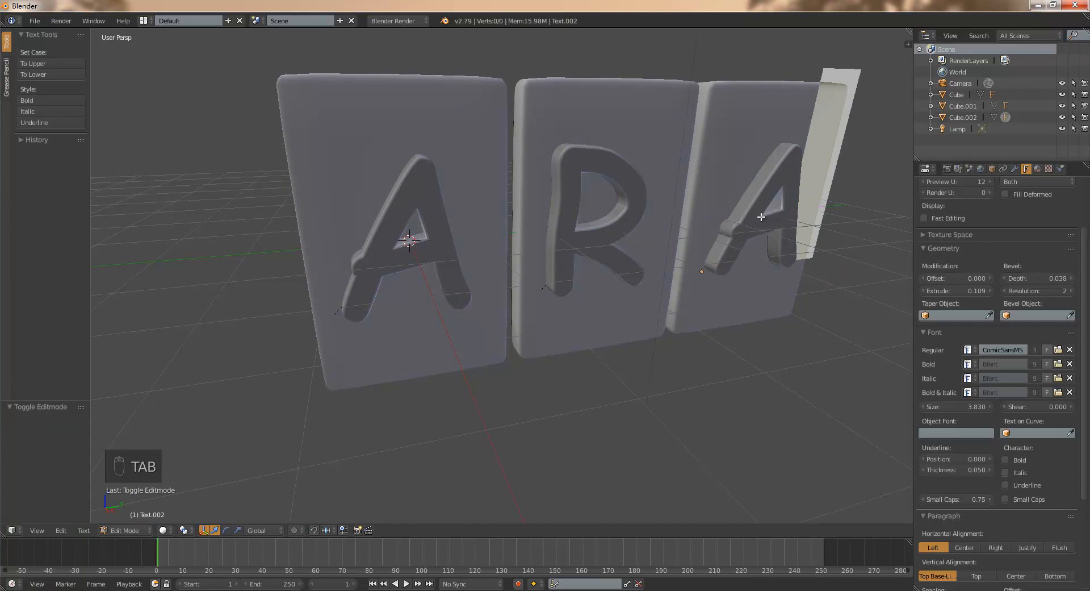
{"action": "key", "text": "BackSpace"}
{"action": "type", "text": "T"}
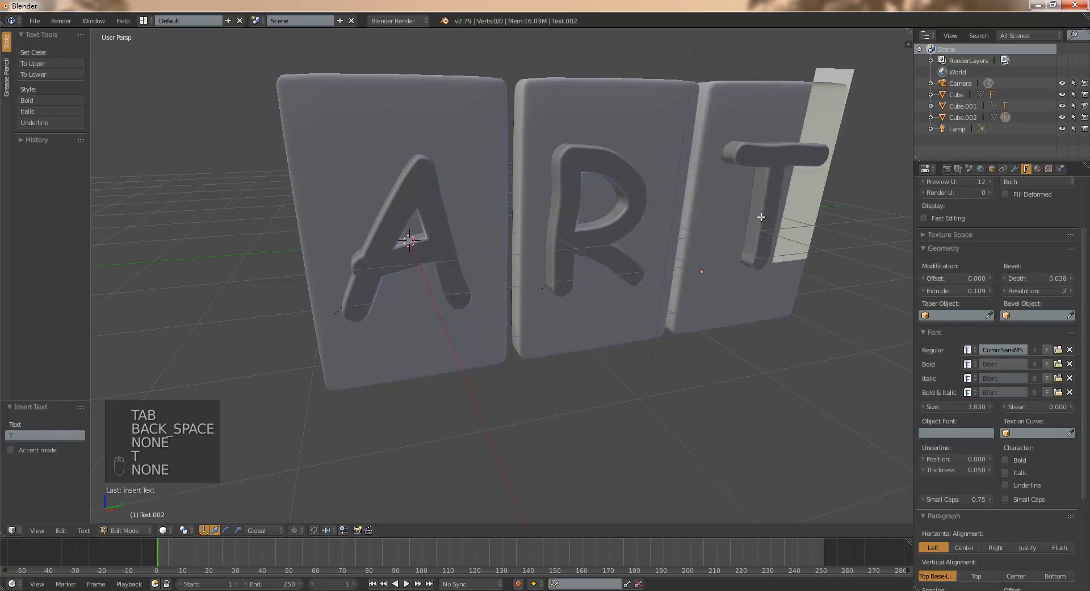
{"action": "key", "text": "Tab"}
- Select all three slabs with their letters and move them about -2.57 along Y, working in the right orthographic view
{"action": "mouse_move", "coordinate": [710, 283]}
{"action": "middle_mouse_down"}
{"action": "mouse_move", "coordinate": [712, 267]}
{"action": "mouse_move", "coordinate": [767, 290]}
{"action": "mouse_move", "coordinate": [723, 284]}
{"action": "middle_mouse_up"}
{"action": "scroll", "coordinate": [595, 285], "scroll_direction": "down", "scroll_amount": 3}
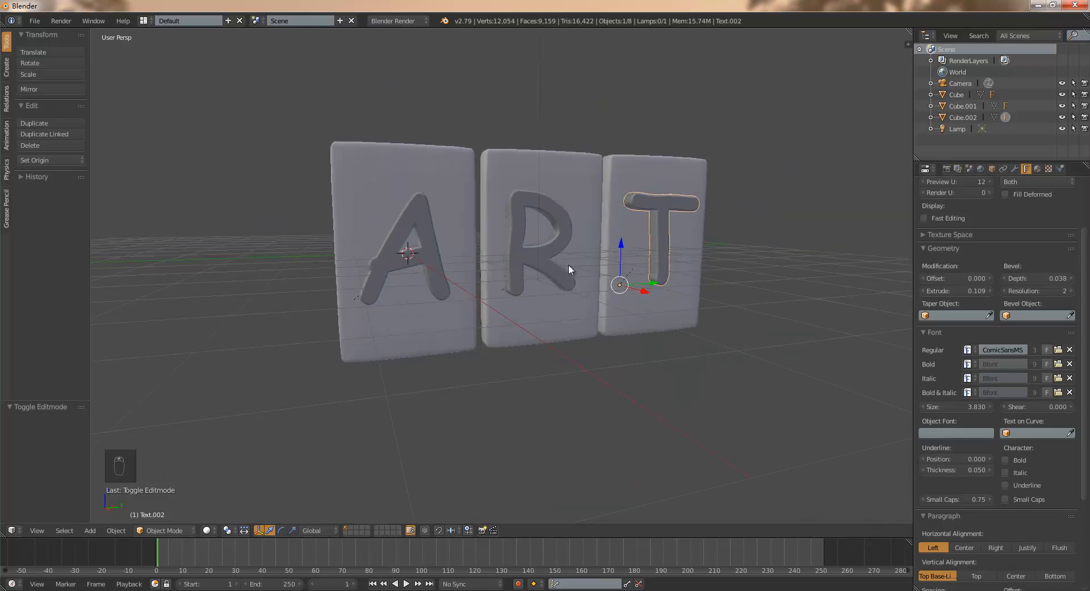
{"action": "scroll", "coordinate": [625, 301], "scroll_direction": "up", "scroll_amount": 2}
{"action": "mouse_move", "coordinate": [653, 310]}
{"action": "middle_mouse_down"}
{"action": "mouse_move", "coordinate": [660, 336]}
{"action": "mouse_move", "coordinate": [675, 323]}
{"action": "mouse_move", "coordinate": [646, 323]}
{"action": "middle_mouse_up"}
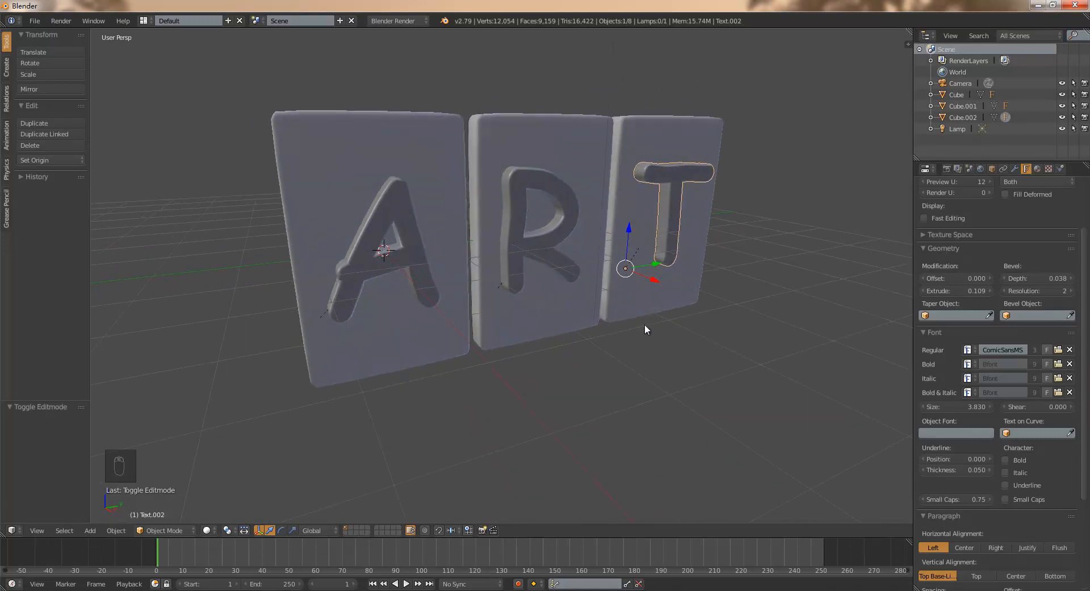
{"action": "key", "text": "F4"}
{"action": "key", "text": "F5"}
{"action": "middle_click_drag", "start_coordinate": [753, 362], "coordinate": [719, 363], "text": "shift"}
{"action": "scroll", "coordinate": [590, 353], "scroll_direction": "down", "scroll_amount": 1}
{"action": "key", "text": "b"}
{"action": "left_click_drag", "start_coordinate": [306, 143], "coordinate": [698, 367]}
{"action": "key", "text": "g"}
{"action": "key", "text": "y"}
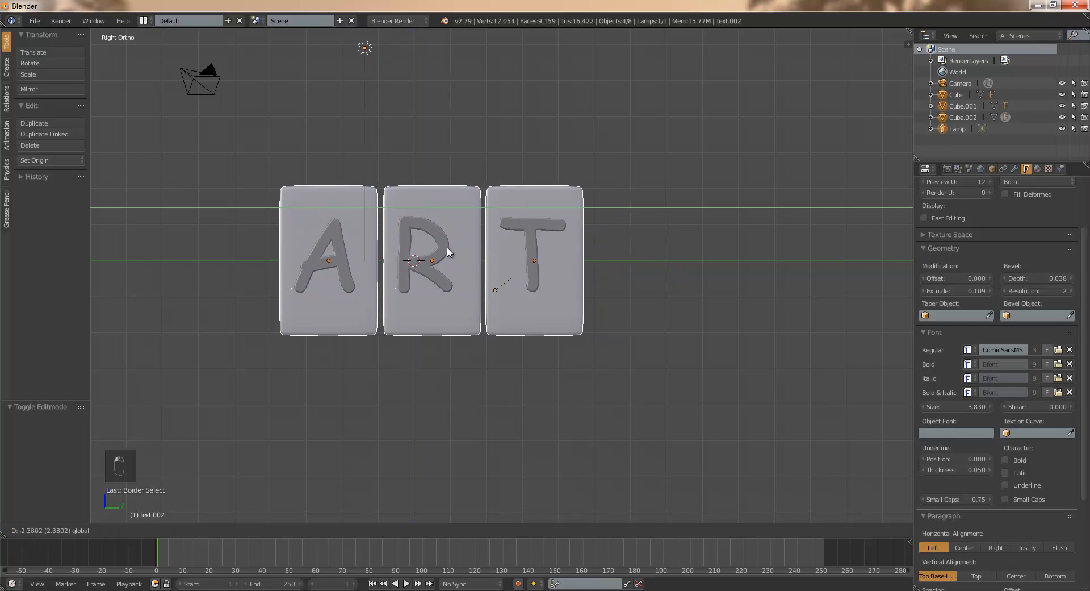
{"action": "left_click", "coordinate": [440, 244]}
- Raise the three lettered slabs about 2.11 along Z so that they stand on the ground line
{"action": "key", "text": "g"}
{"action": "key", "text": "z"}
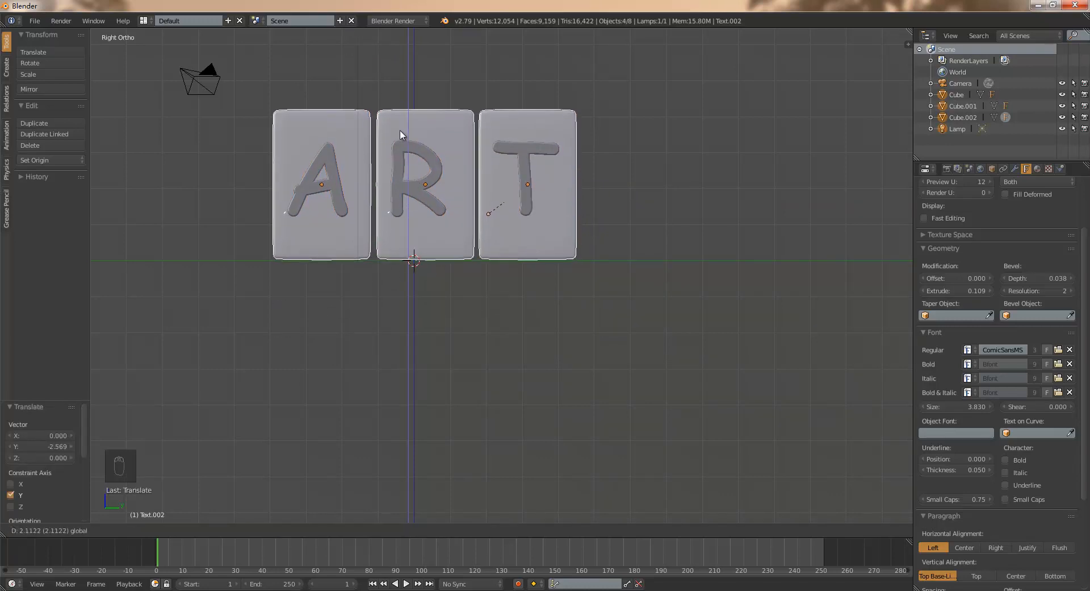
{"action": "left_click", "coordinate": [401, 134]}
- Split the 3D view into two side-by-side viewports and hide the tool shelf in both
{"action": "middle_click_drag", "start_coordinate": [508, 281], "coordinate": [525, 398], "text": "shift"}
{"action": "key", "text": "F1"}
{"action": "key", "text": "F5"}
{"action": "left_click_drag", "start_coordinate": [909, 36], "coordinate": [491, 43]}
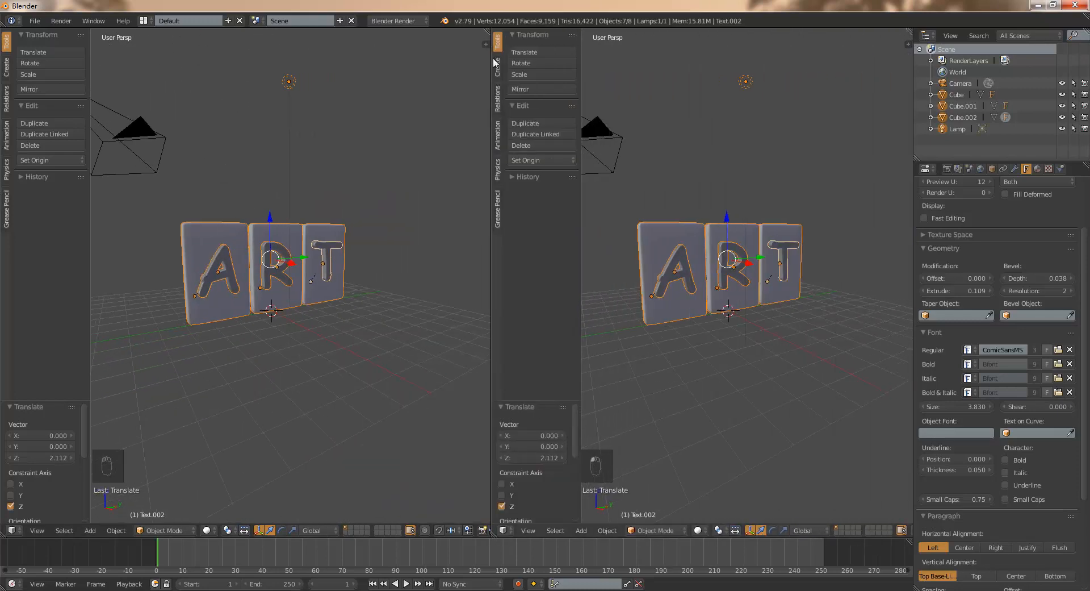
{"action": "key", "text": "t"}
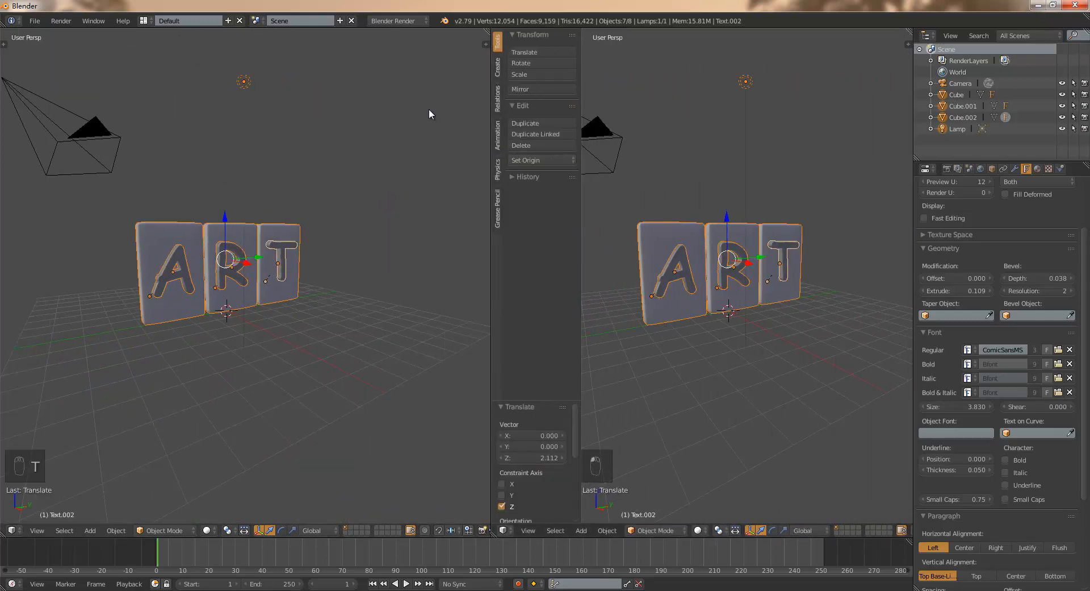
{"action": "key", "text": "t"}
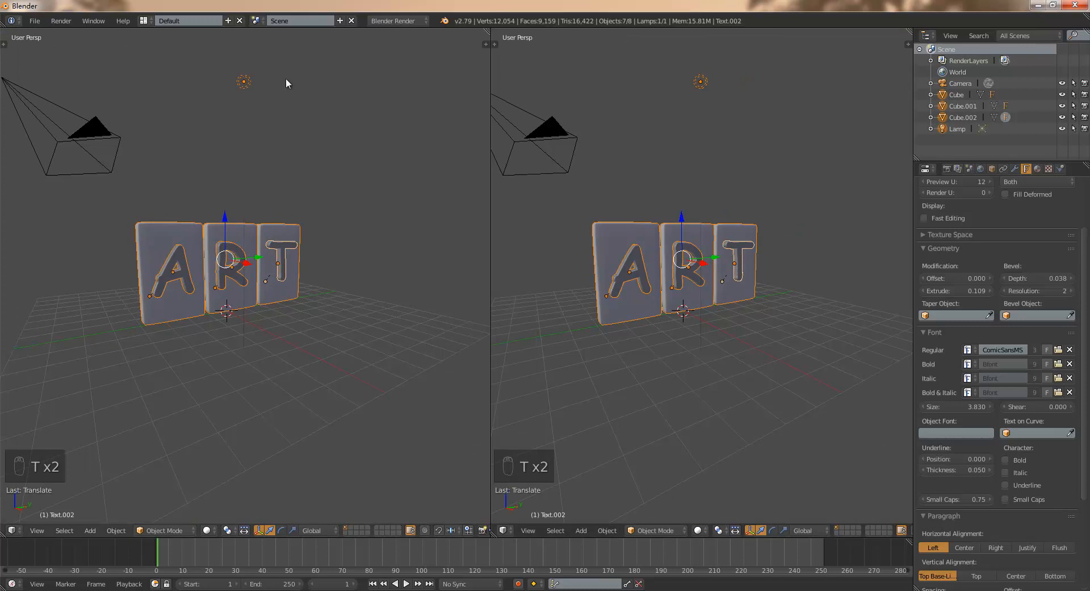
- Deselect everything, select the camera and show the camera view in one of the two viewports
{"action": "key", "text": "a"}
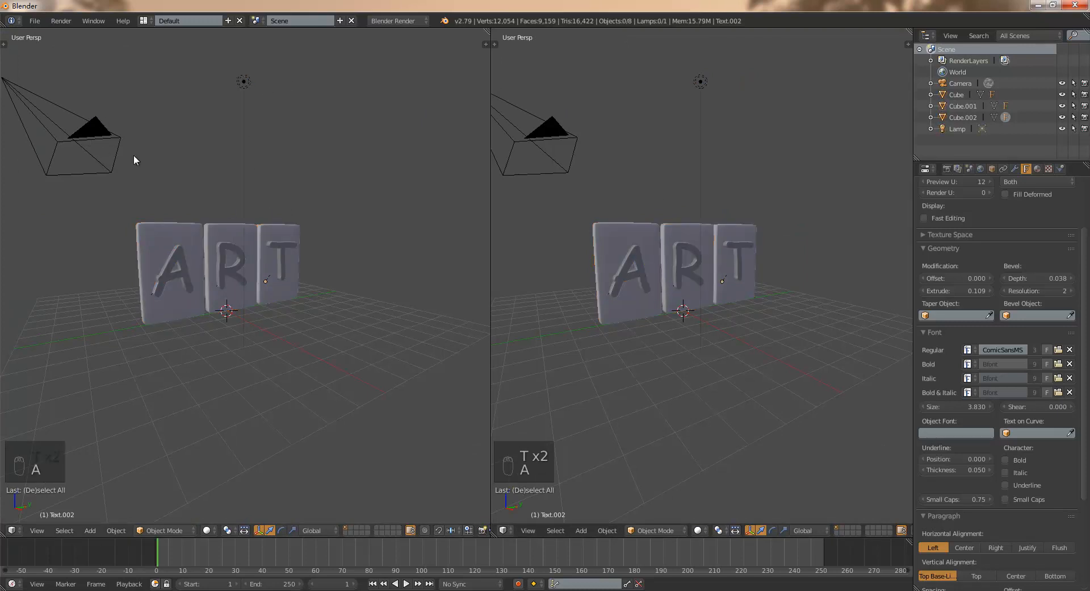
{"action": "right_click", "coordinate": [102, 140]}
{"action": "key", "text": "ctrl+alt+KP_0"}
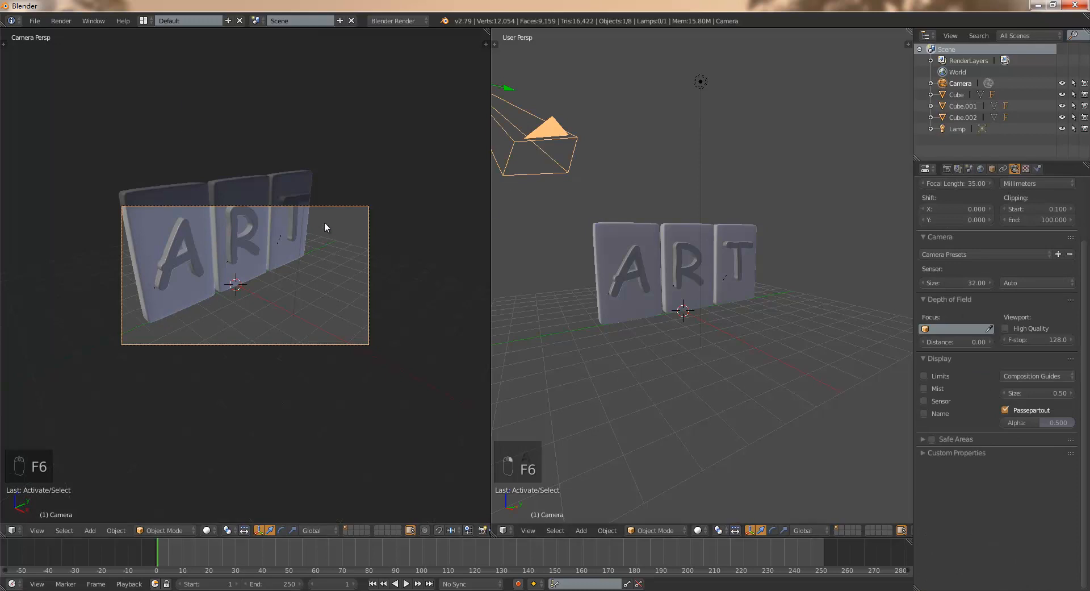
- Lower the camera along Z and tilt it upward about its local X axis until the ART slabs are framed
{"action": "scroll", "coordinate": [570, 178], "scroll_direction": "down", "scroll_amount": 4}
{"action": "scroll", "coordinate": [663, 210], "scroll_direction": "up", "scroll_amount": 1}
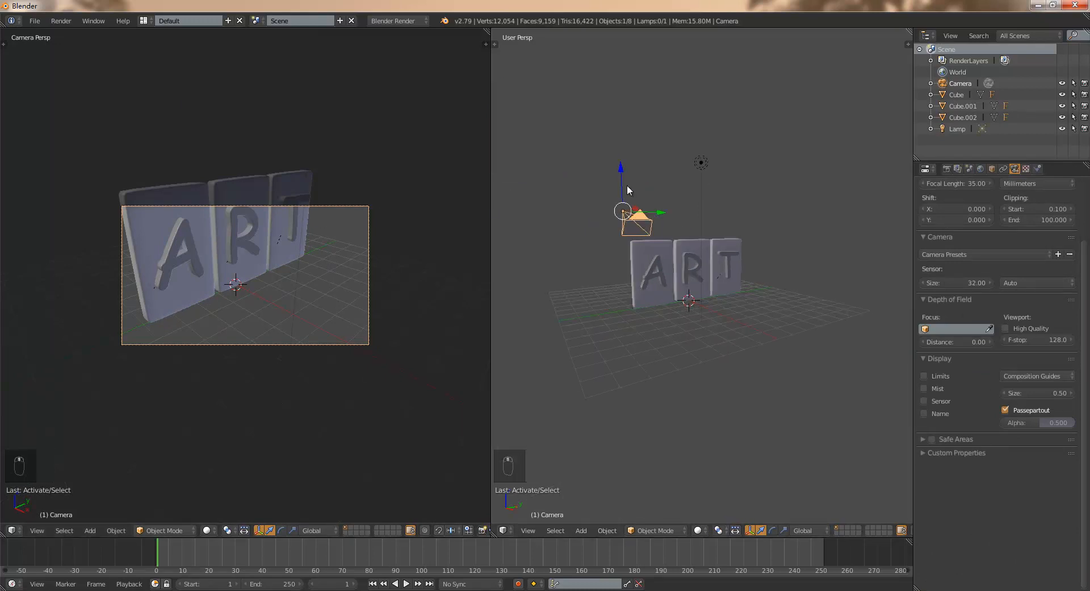
{"action": "left_click_drag", "start_coordinate": [622, 174], "coordinate": [620, 270]}
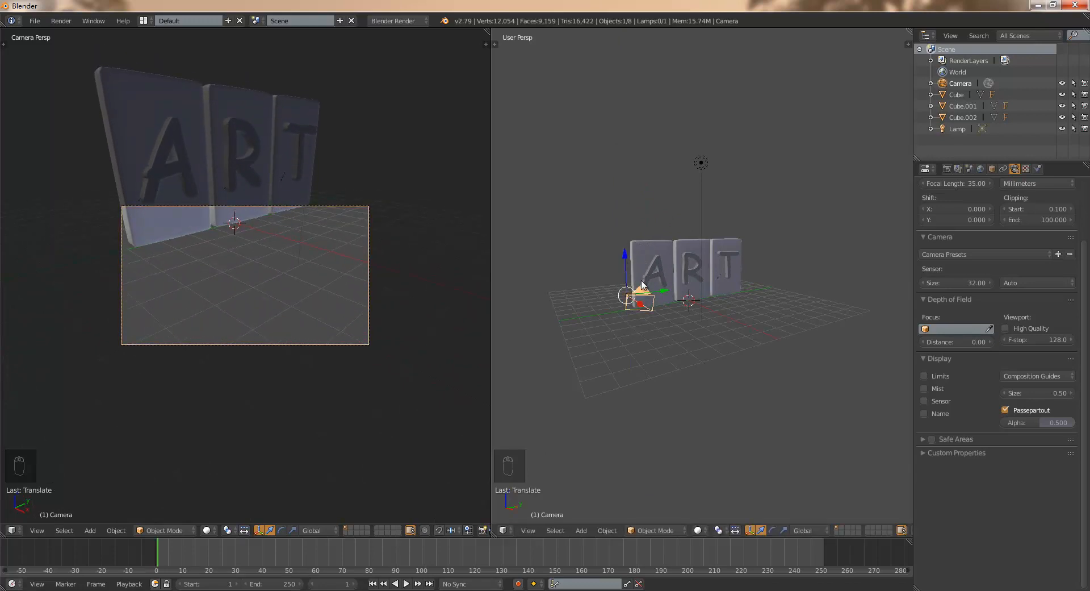
{"action": "key", "text": "r"}
{"action": "key", "text": "x"}
{"action": "key", "text": "x"}
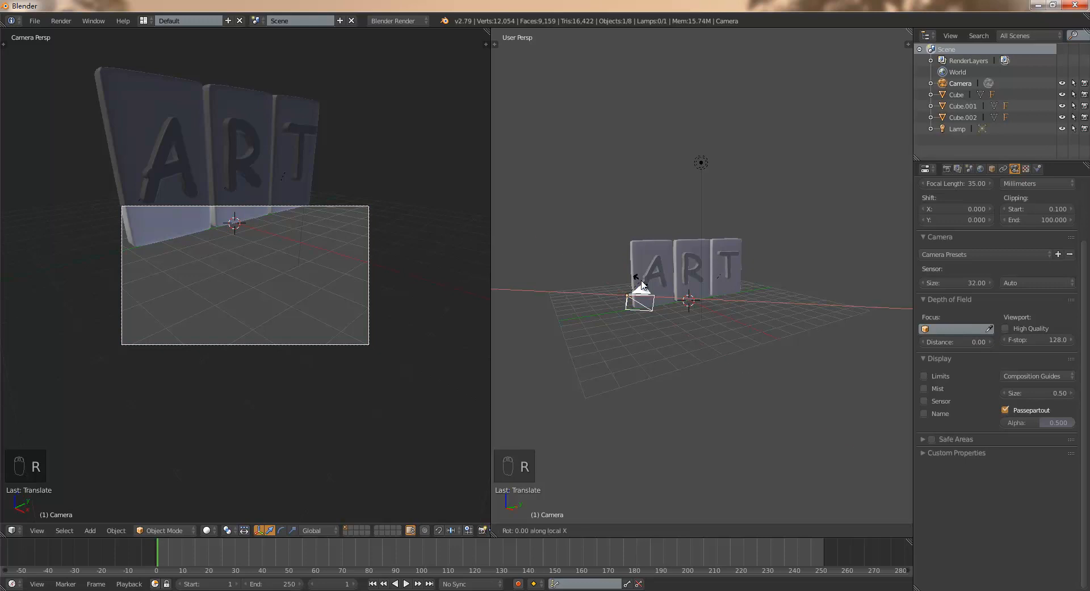
{"action": "left_click", "coordinate": [634, 254]}
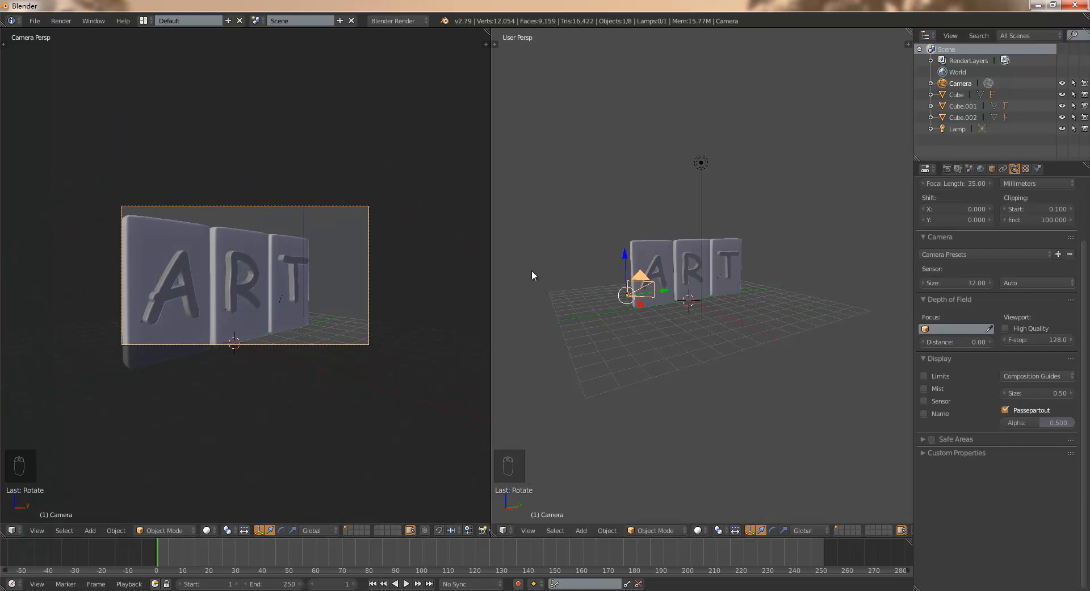
- Lower the camera a little further along Z, bring it closer along X and shift it in negative Y
{"action": "key", "text": "g"}
{"action": "key", "text": "z"}
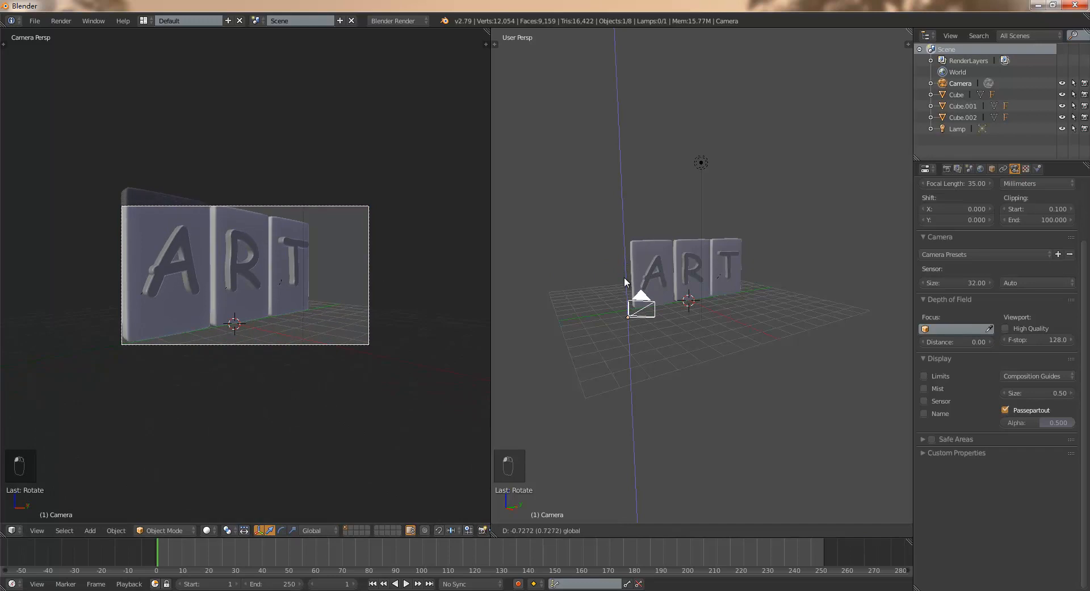
{"action": "left_click", "coordinate": [625, 283]}
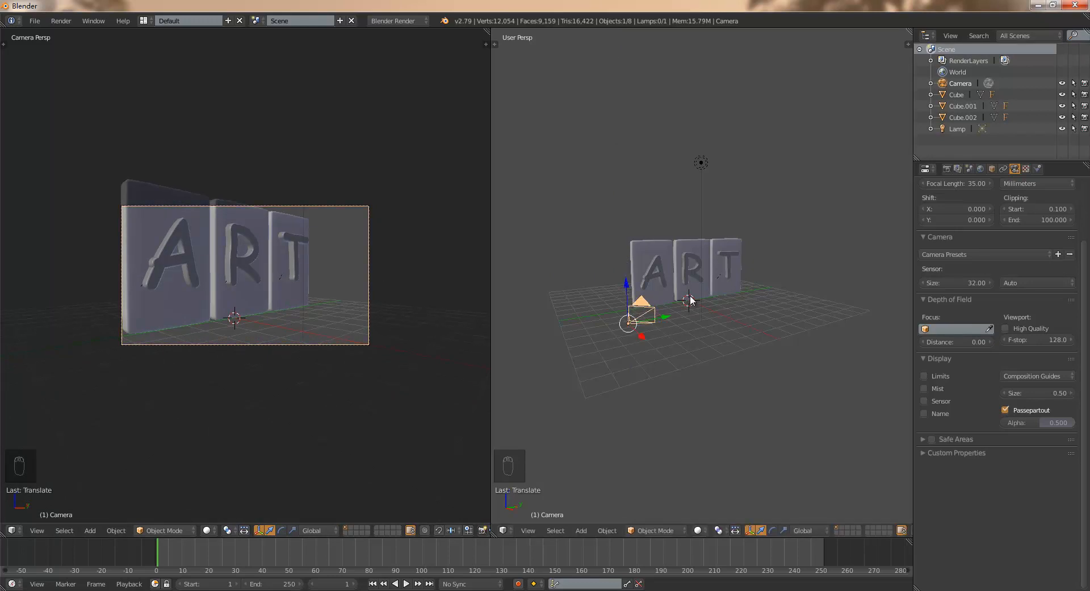
{"action": "middle_click_drag", "start_coordinate": [700, 271], "coordinate": [714, 308]}
{"action": "left_click_drag", "start_coordinate": [705, 455], "coordinate": [662, 427]}
{"action": "left_click_drag", "start_coordinate": [672, 370], "coordinate": [627, 399]}
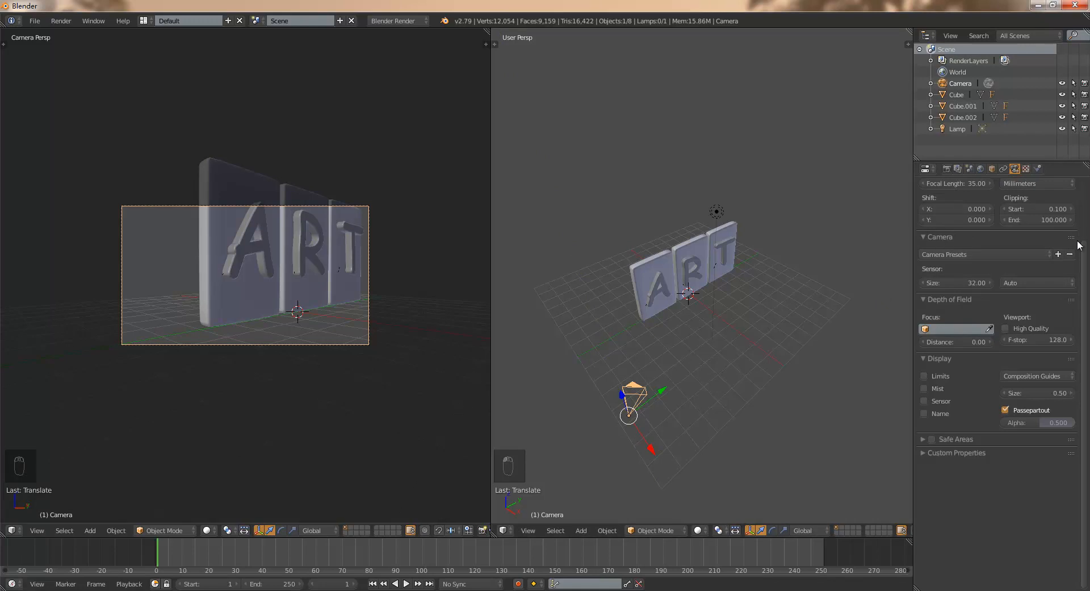
- Set the camera's focal length to 25.45 mm and move it in positive Y and closer to the slabs along X
{"action": "scroll", "coordinate": [1073, 245], "scroll_direction": "up", "scroll_amount": 3}
{"action": "left_click_drag", "start_coordinate": [979, 252], "coordinate": [429, 276]}
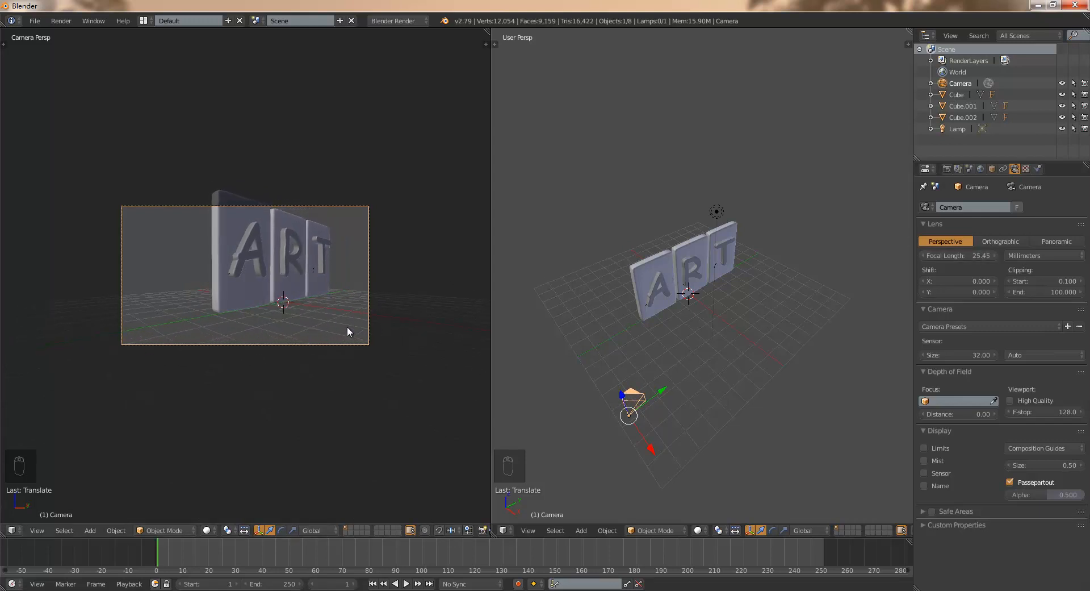
{"action": "key", "text": "g"}
{"action": "key", "text": "y"}
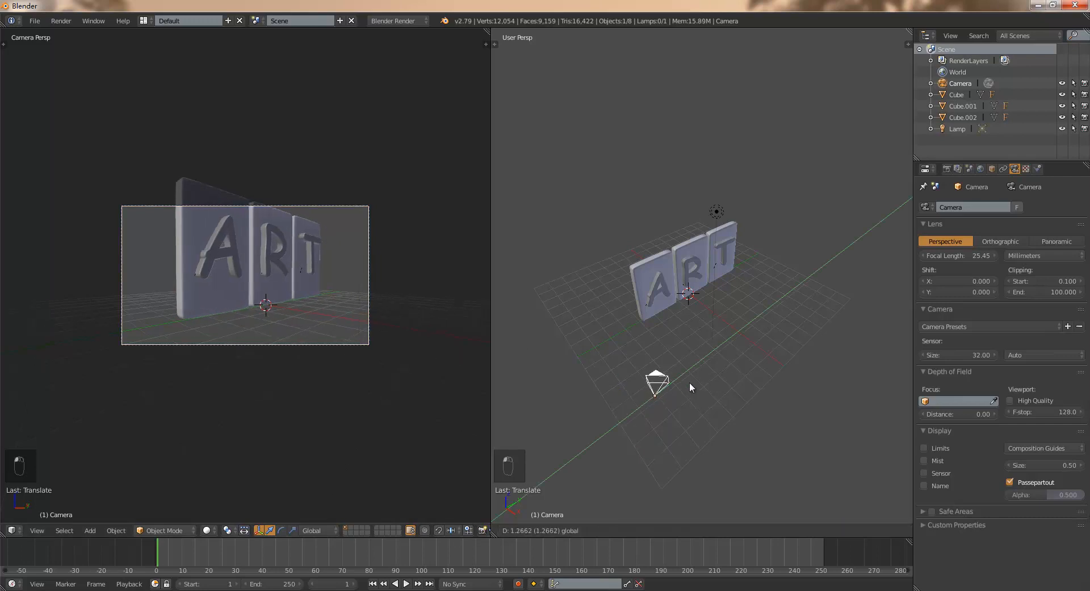
{"action": "left_click", "coordinate": [689, 382]}
{"action": "left_click_drag", "start_coordinate": [678, 426], "coordinate": [658, 404]}
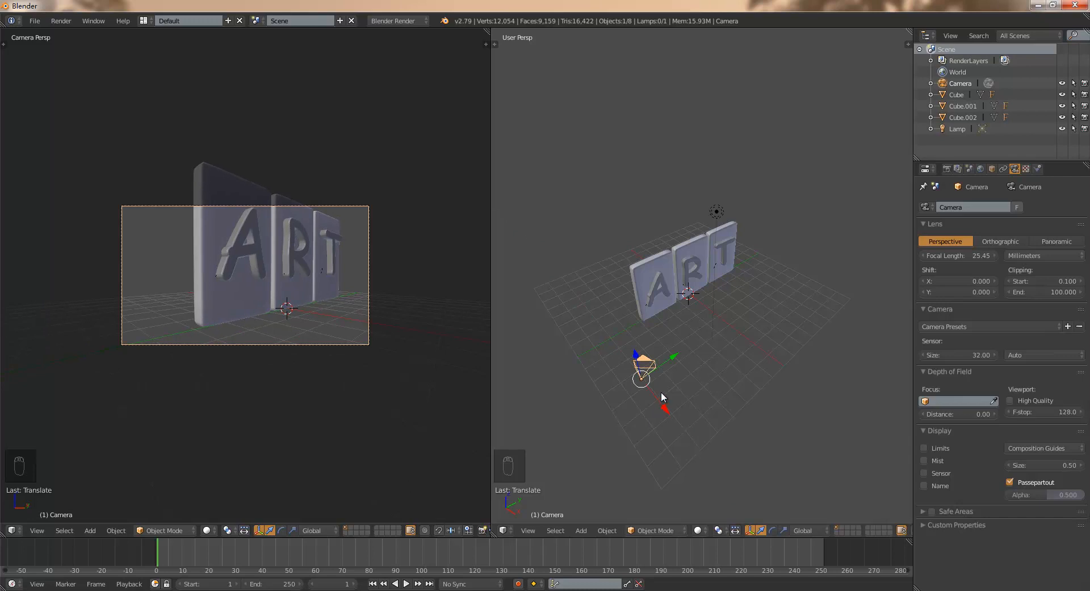
- Rotate the camera about 4.2 degrees around its local X axis
{"action": "key", "text": "r"}
{"action": "key", "text": "x"}
{"action": "key", "text": "x"}
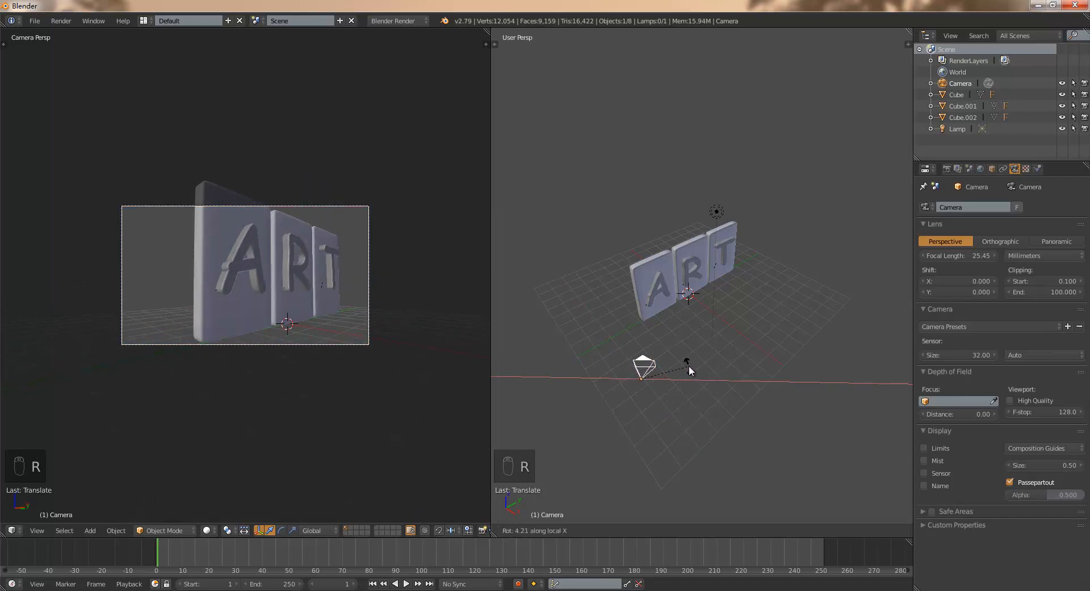
{"action": "left_click", "coordinate": [690, 365]}
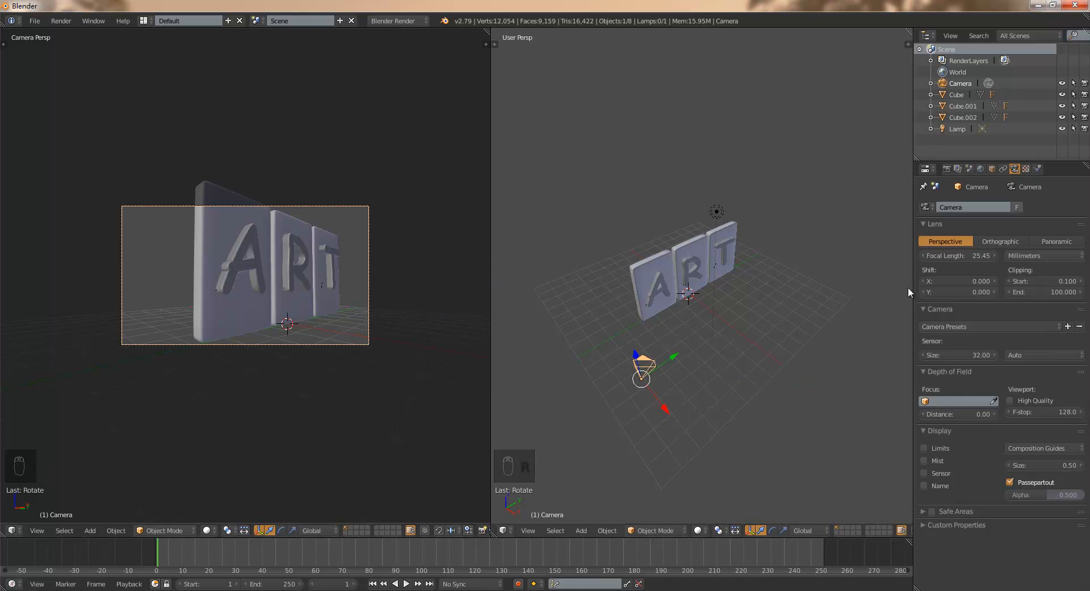
- Show the camera's transform values and insert a keyframe on its location at frame 1
{"action": "left_click_drag", "start_coordinate": [914, 288], "coordinate": [925, 288]}
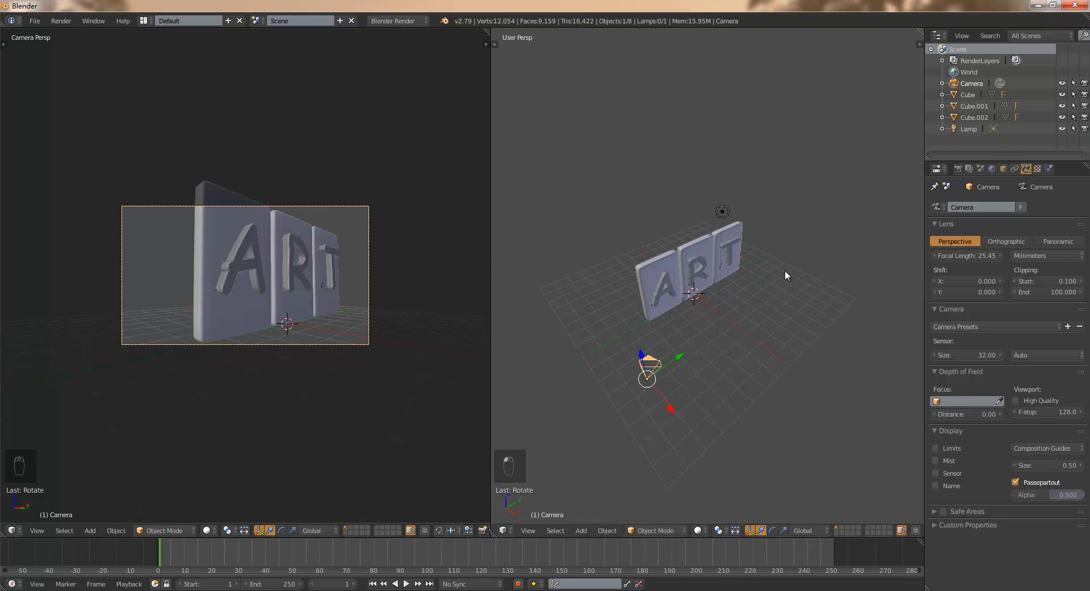
{"action": "key", "text": "n"}
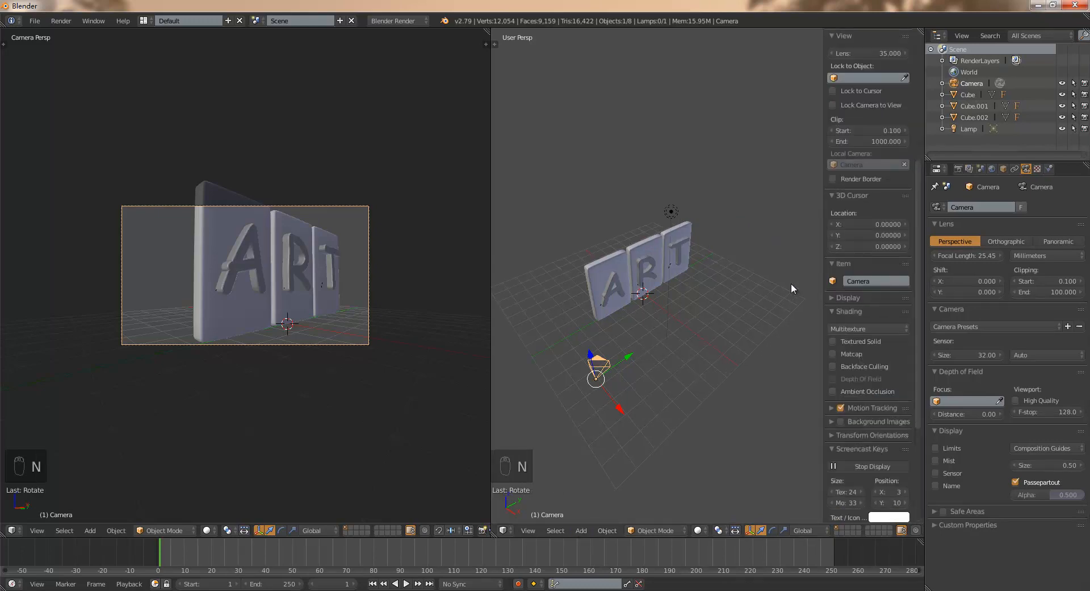
{"action": "mouse_move", "coordinate": [918, 230]}
{"action": "left_mouse_down"}
{"action": "mouse_move", "coordinate": [919, 111]}
{"action": "mouse_move", "coordinate": [919, 126]}
{"action": "left_mouse_up"}
{"action": "right_click", "coordinate": [869, 62]}
{"action": "left_click", "coordinate": [869, 60]}
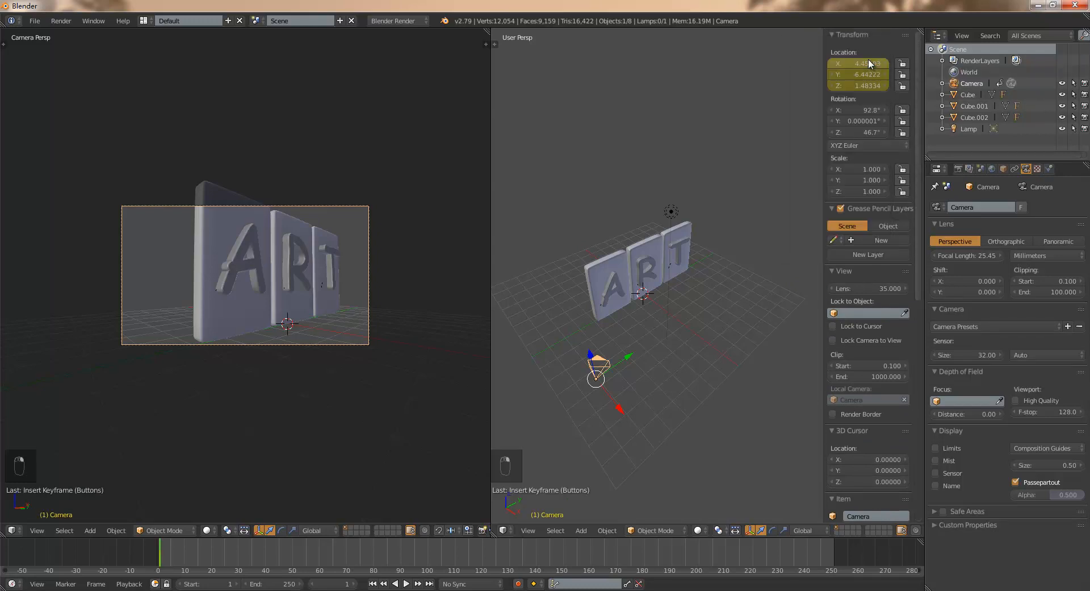
- Insert a keyframe on the camera's rotation at frame 1 and turn on automatic keyframing
{"action": "right_click", "coordinate": [869, 110]}
{"action": "left_click", "coordinate": [869, 110]}
{"action": "left_click", "coordinate": [518, 583]}
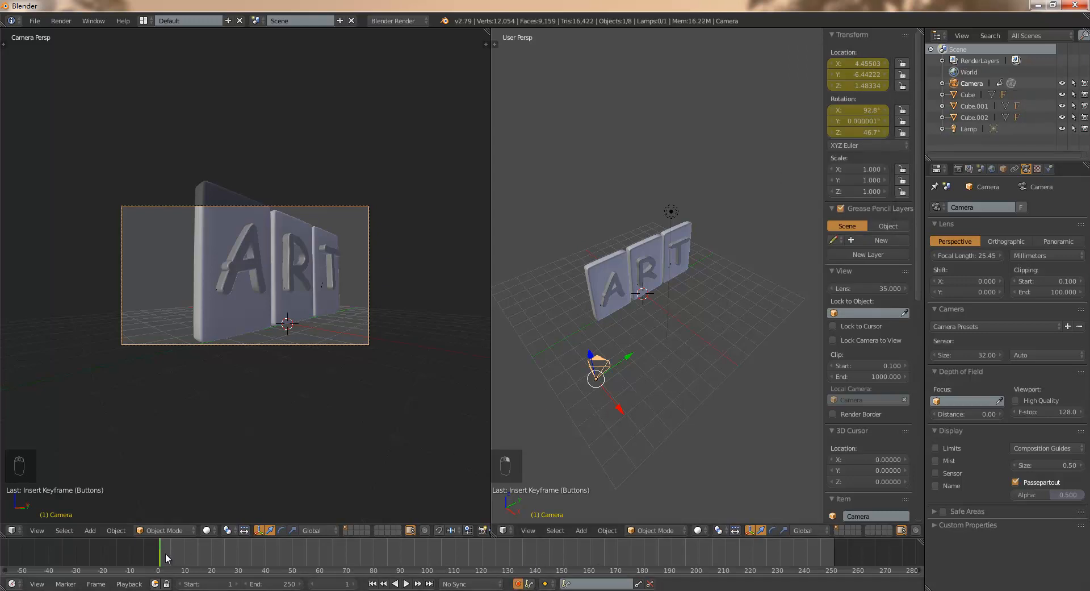
- Go to frame 65 and move the camera along Y to about -0.75 so the new position is keyed
{"action": "key", "text": "Right"}
{"action": "key", "text": "Right"}
{"action": "key", "text": "Right"}
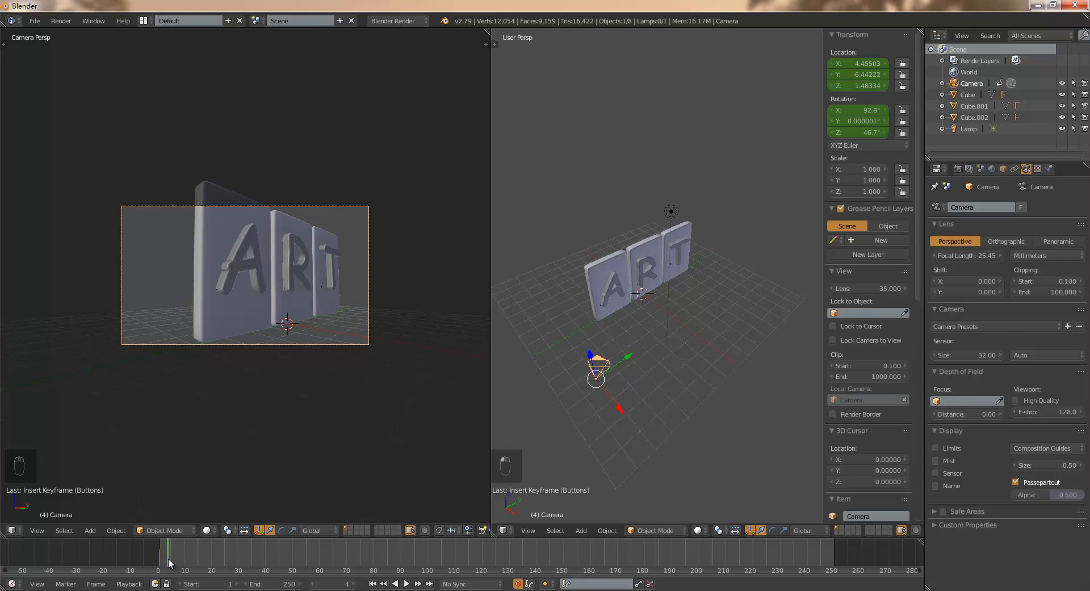
{"action": "key", "text": "alt+a"}
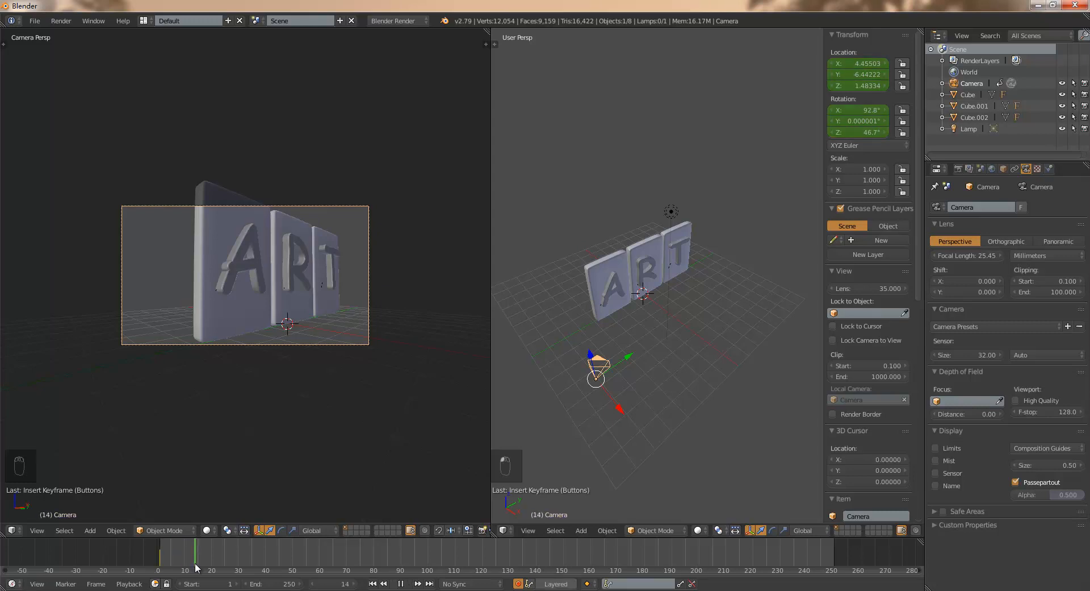
{"action": "left_click_drag", "start_coordinate": [305, 574], "coordinate": [339, 573]}
{"action": "key", "text": "alt+a"}
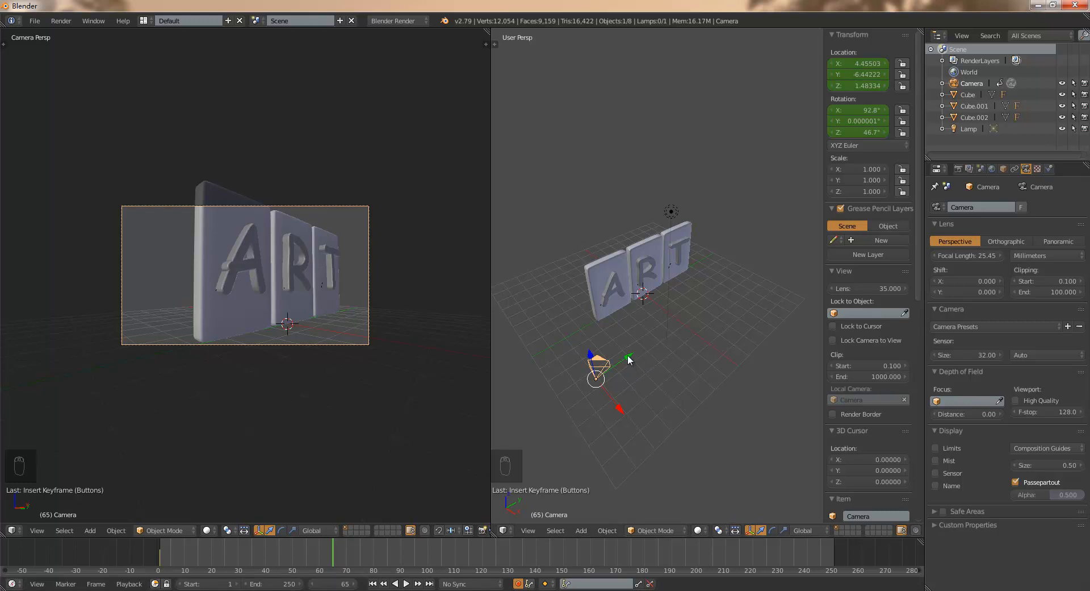
{"action": "left_click_drag", "start_coordinate": [627, 360], "coordinate": [739, 339]}
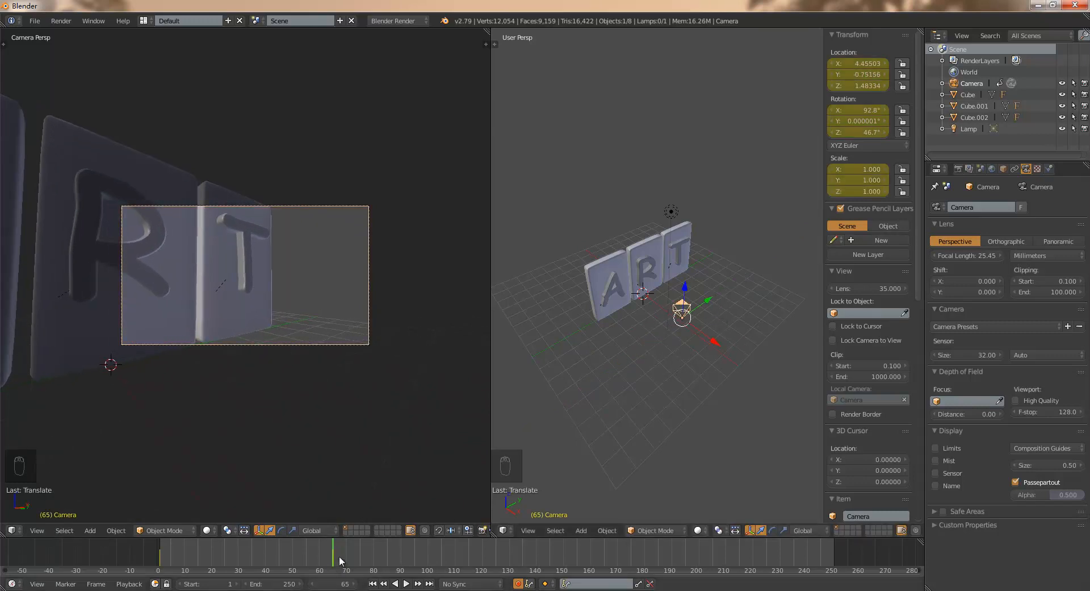
- Scrub around the keyframe at frame 65, then play the camera animation from frame 1
{"action": "left_click_drag", "start_coordinate": [333, 543], "coordinate": [325, 544]}
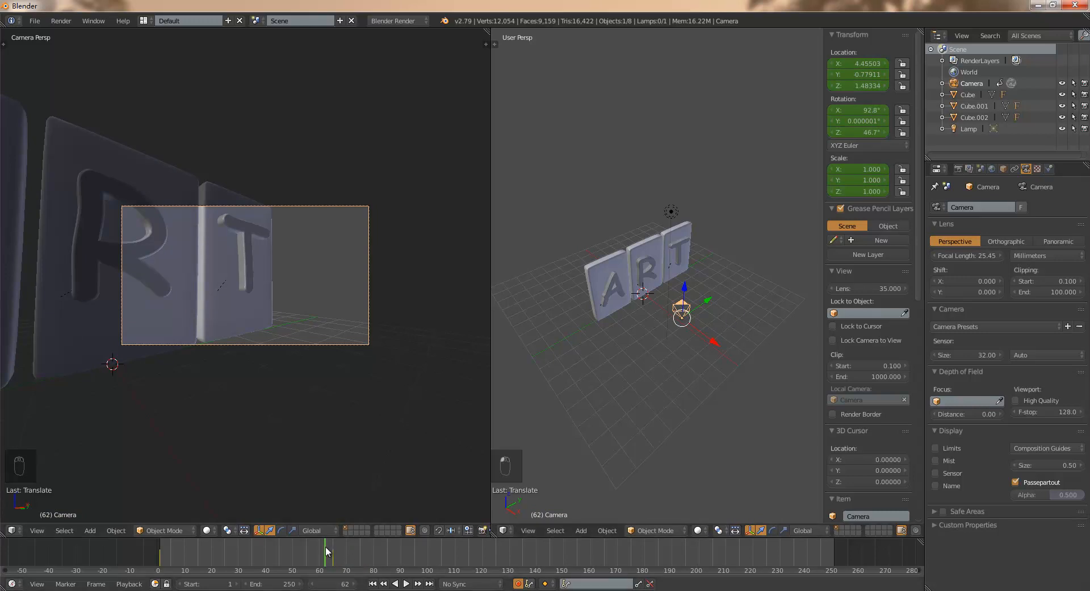
{"action": "left_click_drag", "start_coordinate": [326, 546], "coordinate": [330, 546]}
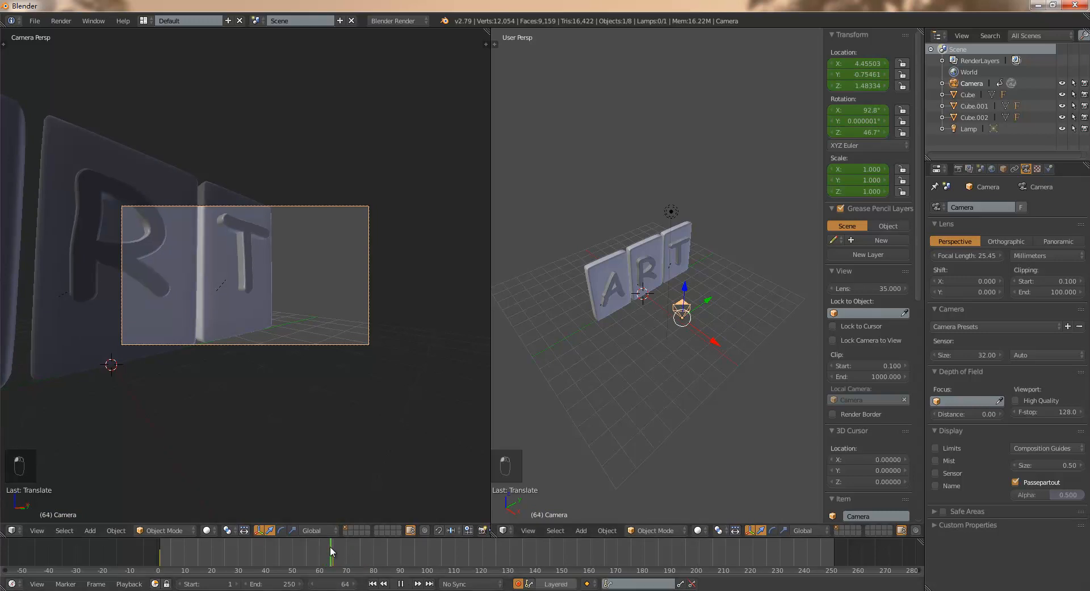
{"action": "left_click", "coordinate": [373, 583]}
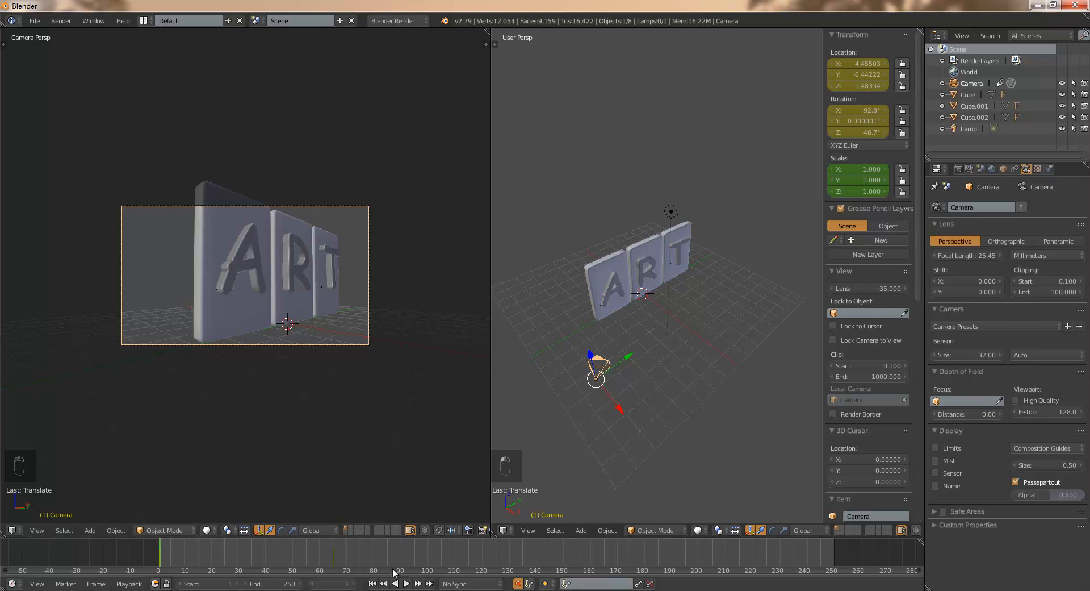
{"action": "left_click", "coordinate": [406, 583]}
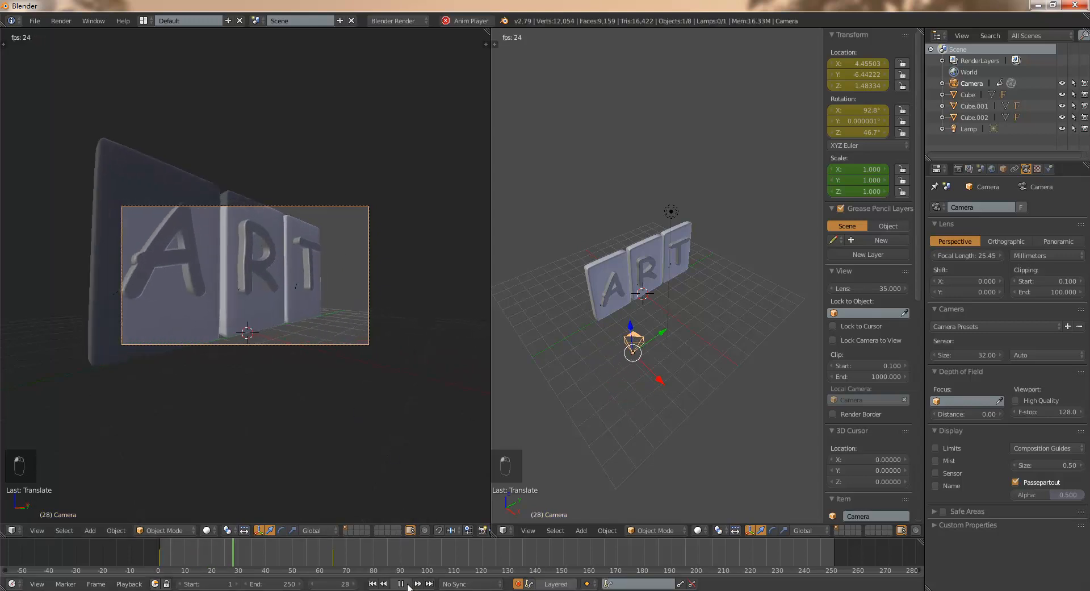
{"action": "left_click", "coordinate": [408, 584]}
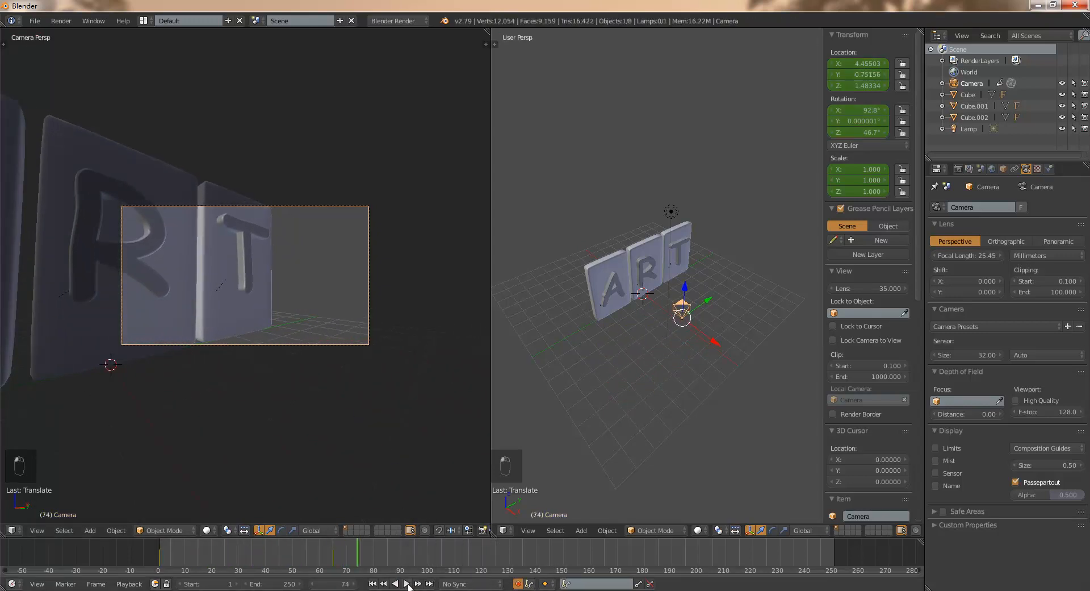
- Go to frame 80 and move the camera away from the slabs along X to about 7.64
{"action": "key", "text": "alt+a"}
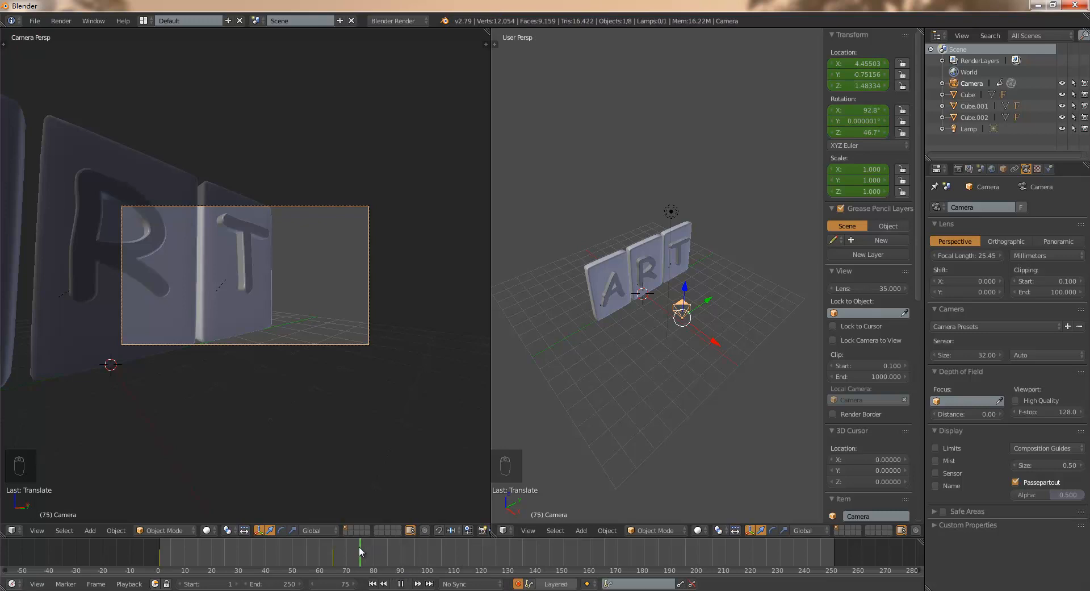
{"action": "left_click_drag", "start_coordinate": [349, 547], "coordinate": [387, 546]}
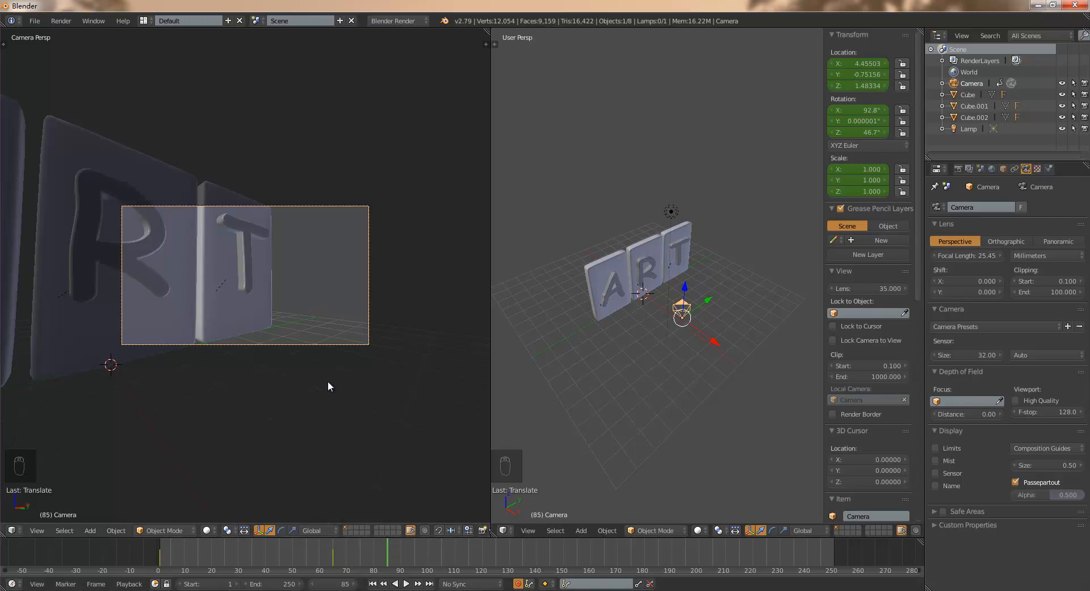
{"action": "key", "text": "alt+a"}
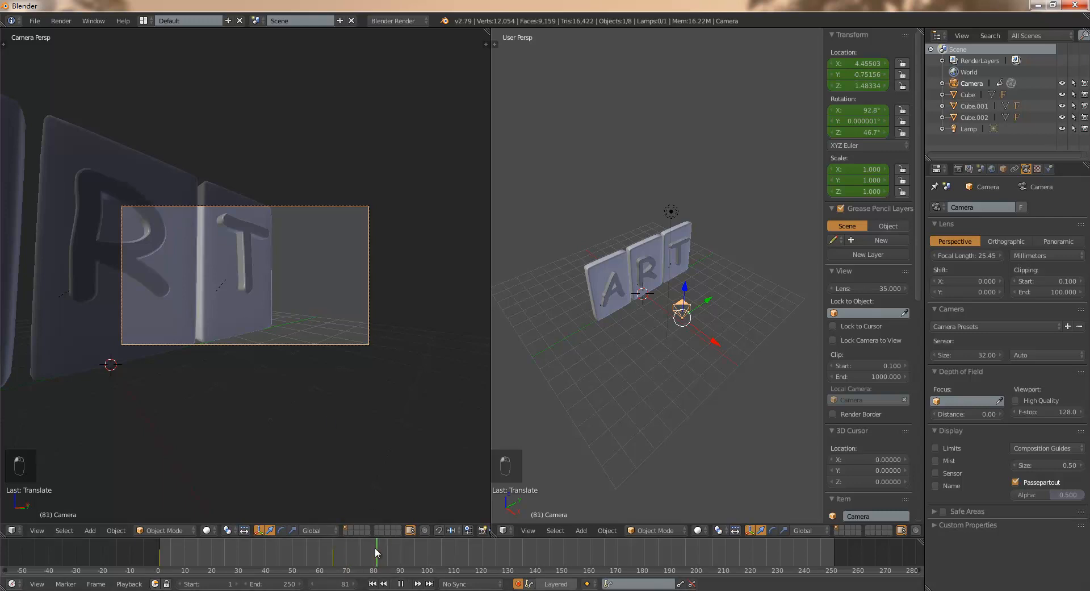
{"action": "key", "text": "alt+a"}
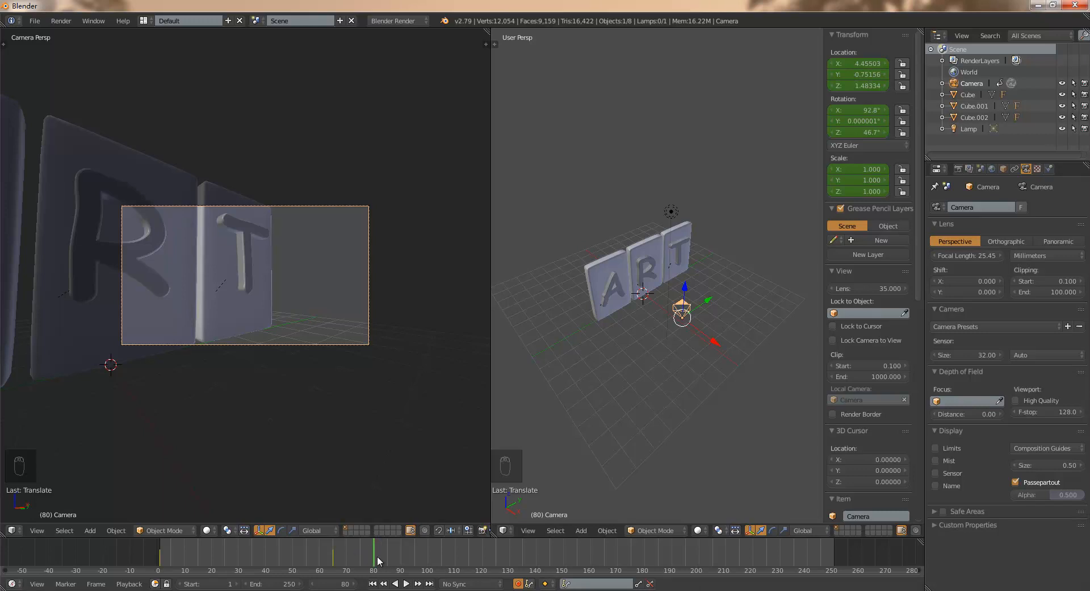
{"action": "left_click_drag", "start_coordinate": [711, 340], "coordinate": [758, 371]}
- Rotate the camera around Z to about 84.2 degrees and move it back along X to about 9.90
{"action": "key", "text": "r"}
{"action": "key", "text": "z"}
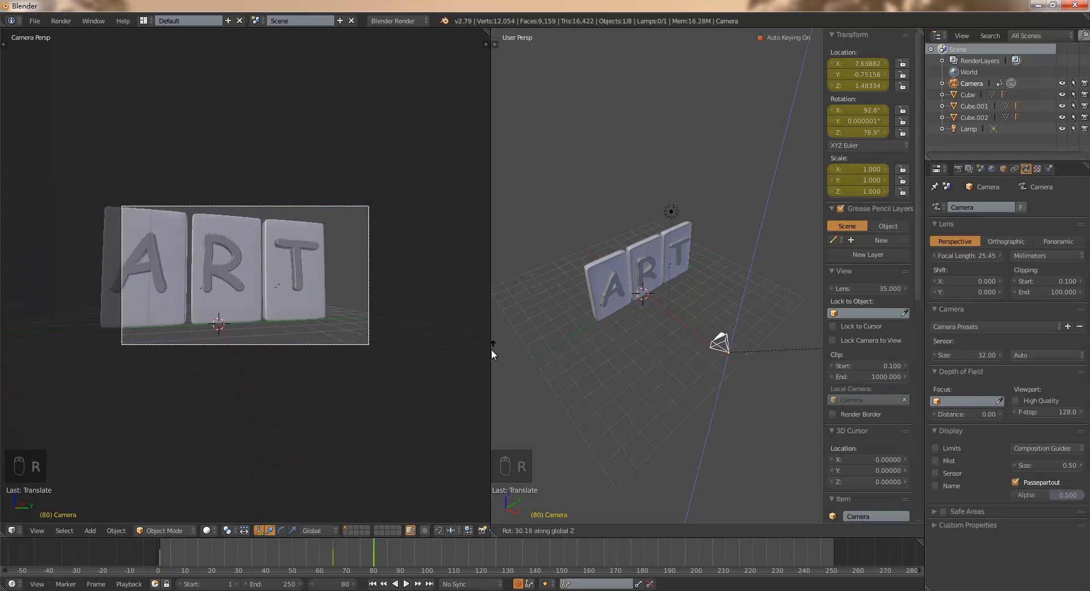
{"action": "left_click", "coordinate": [790, 342]}
{"action": "key", "text": "g"}
{"action": "key", "text": "x"}
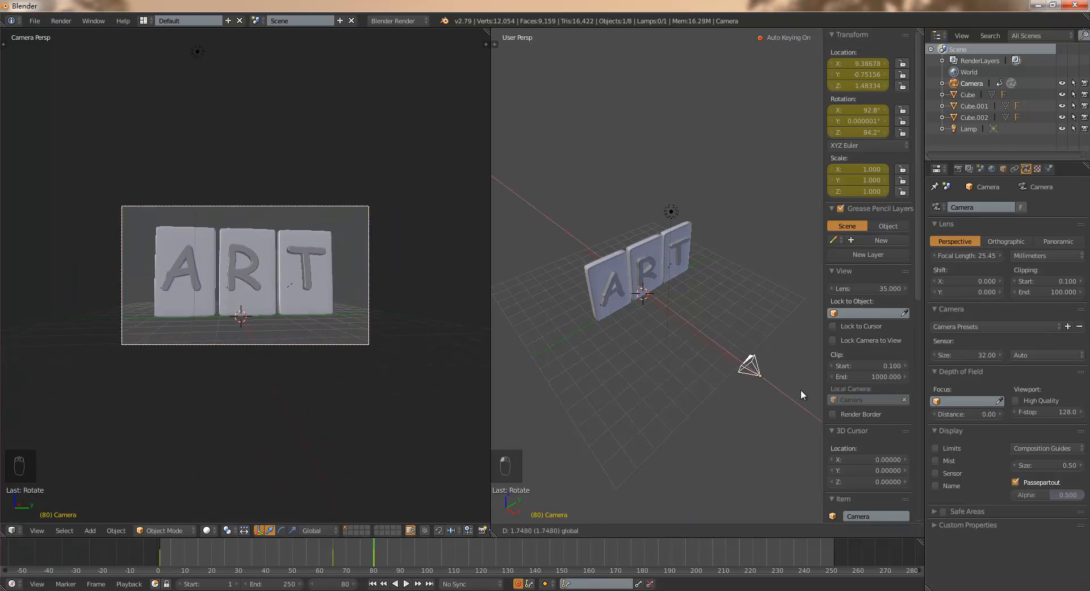
{"action": "left_click", "coordinate": [812, 393]}
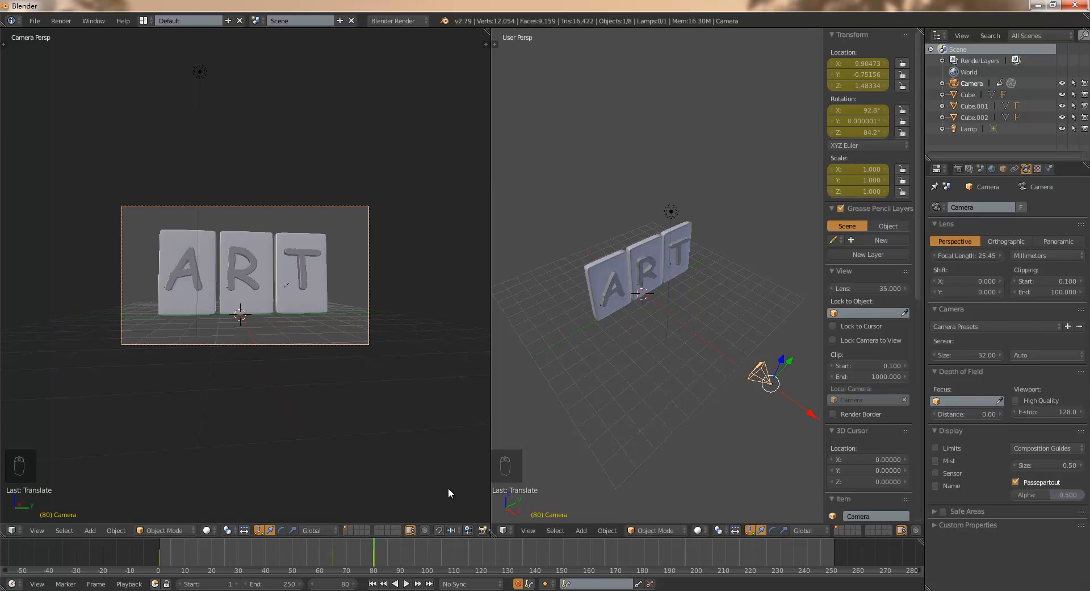
- Play the camera animation from the first frame to review the move up to frame 80
{"action": "left_click", "coordinate": [373, 583]}
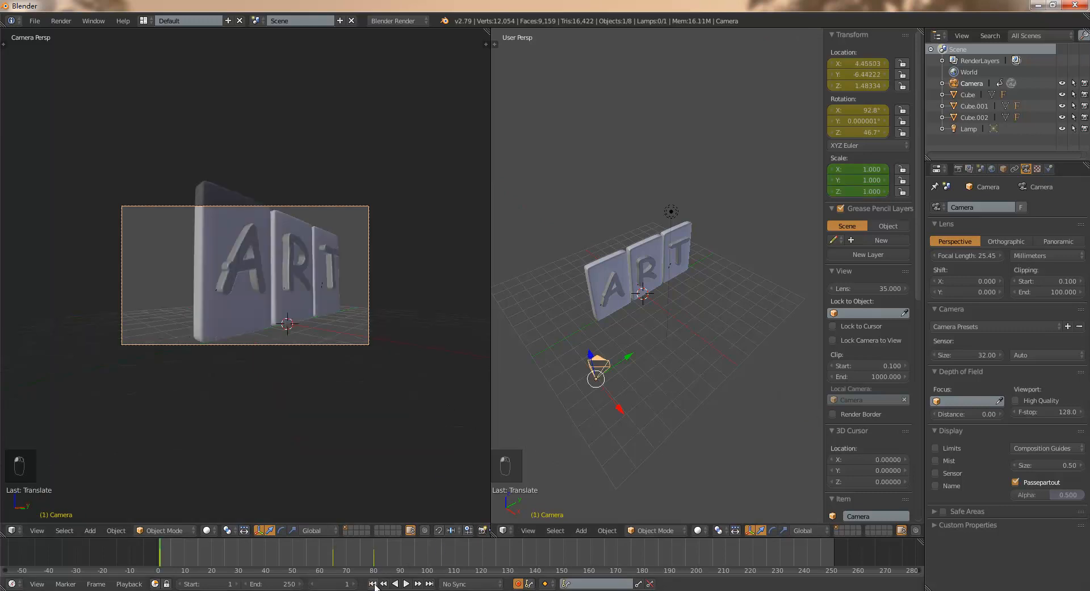
{"action": "left_click", "coordinate": [407, 583]}
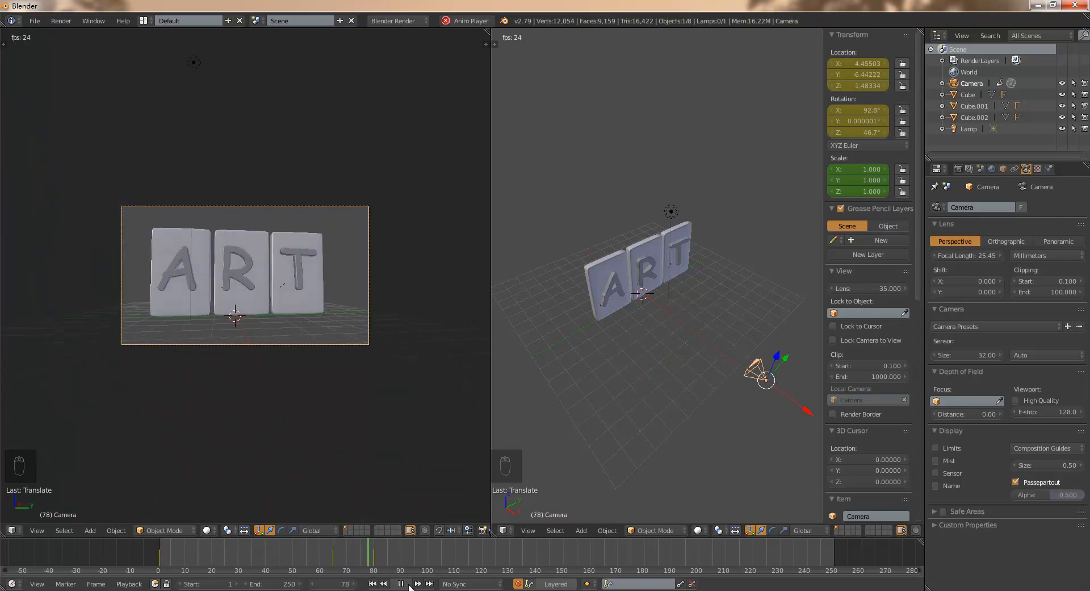
{"action": "left_click", "coordinate": [407, 583]}
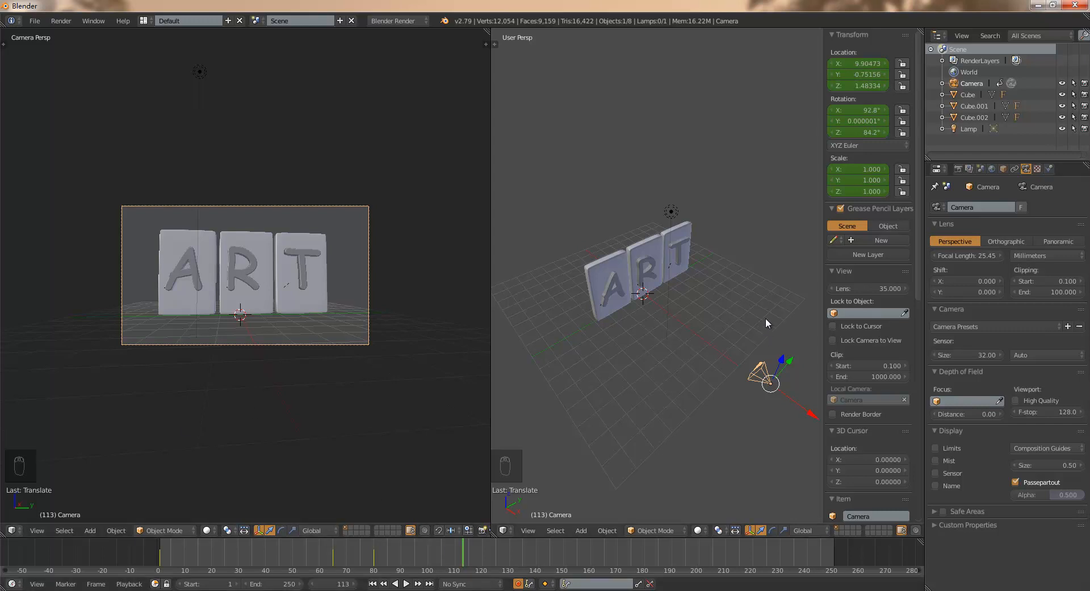
- Hide the transform values, deselect everything, and add a cube scaled up to enclose the slabs and camera
{"action": "key", "text": "n"}
{"action": "key", "text": "a"}
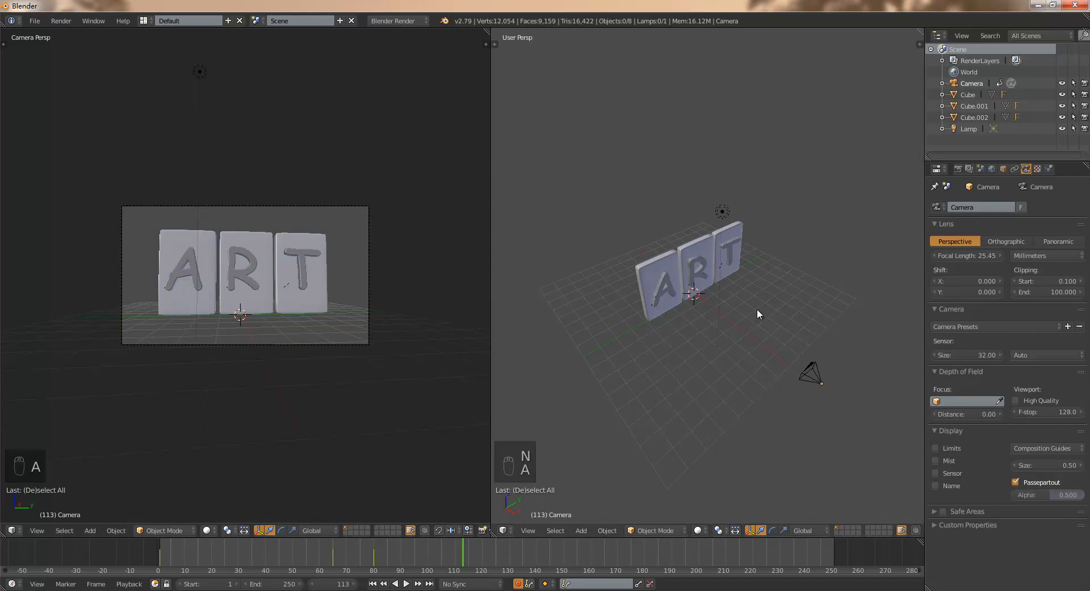
{"action": "key", "text": "shift+a"}
{"action": "mouse_move", "coordinate": [754, 263]}
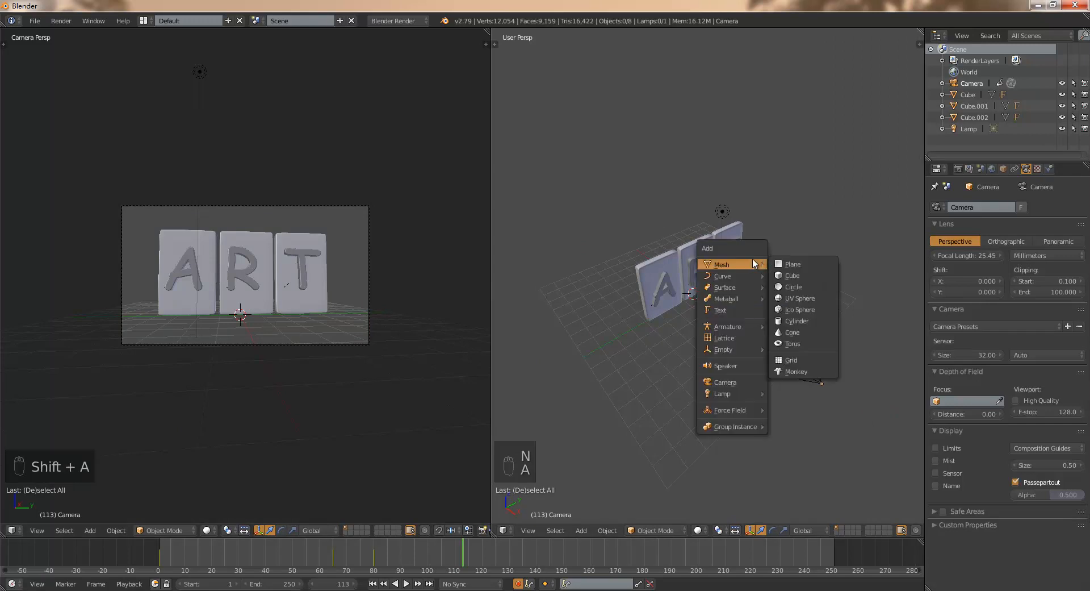
{"action": "left_click", "coordinate": [799, 275]}
{"action": "key", "text": "s"}
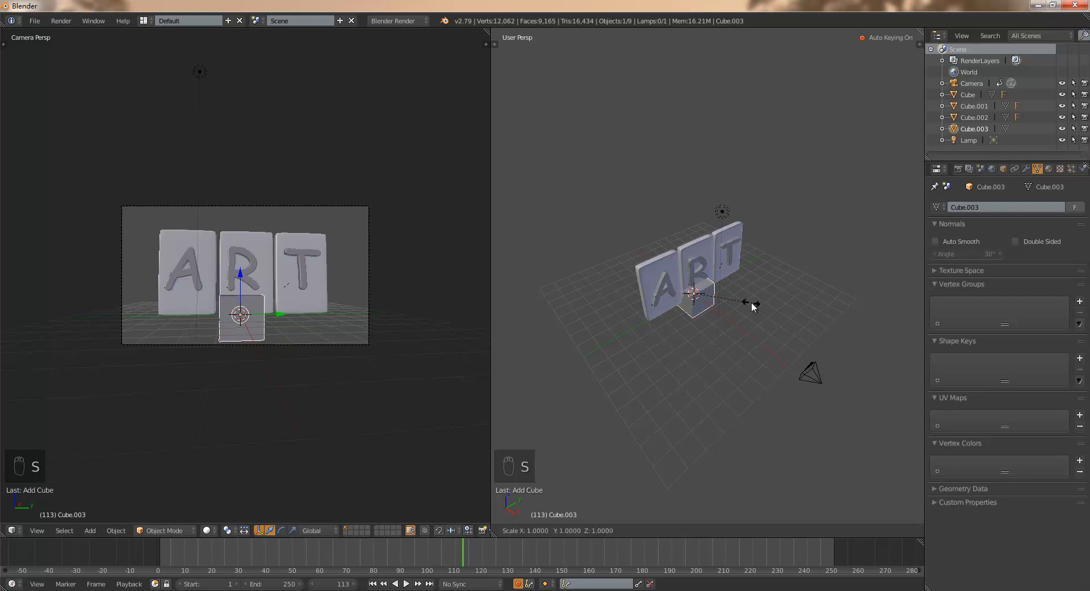
{"action": "left_click", "coordinate": [746, 241]}
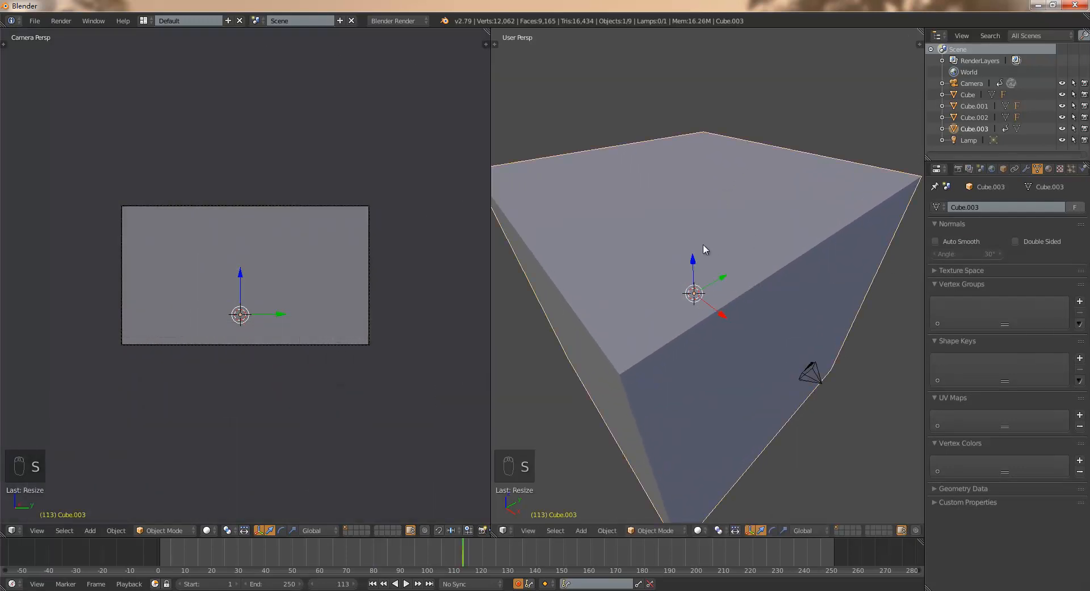
- Show the scene in wireframe and raise the large cube along Z until its base is near the grid floor
{"action": "key", "text": "z"}
{"action": "middle_click_drag", "start_coordinate": [891, 275], "coordinate": [806, 210]}
{"action": "key", "text": "w"}
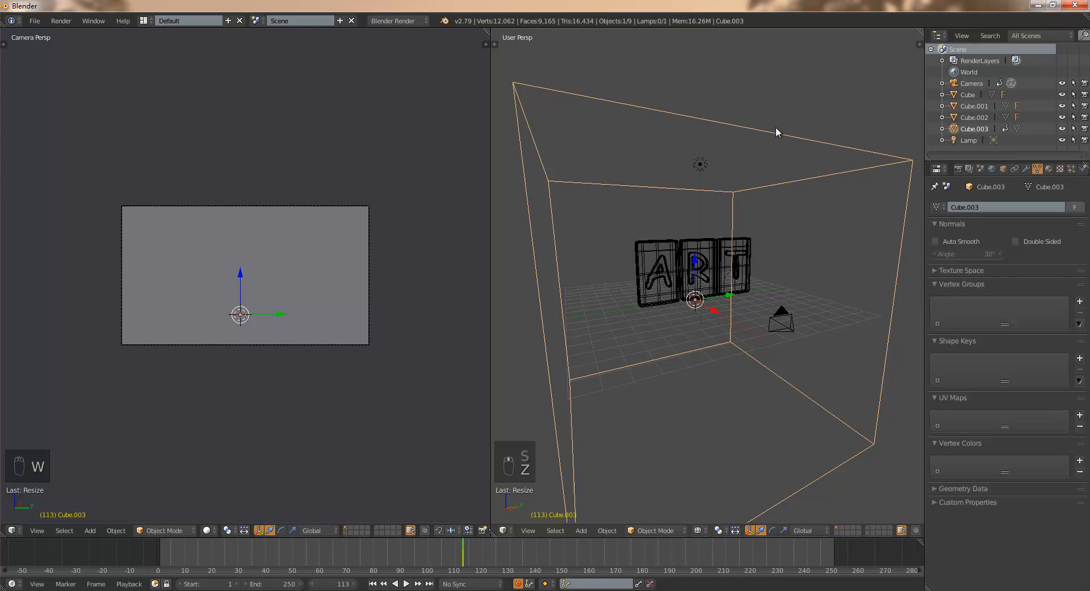
{"action": "key", "text": "g"}
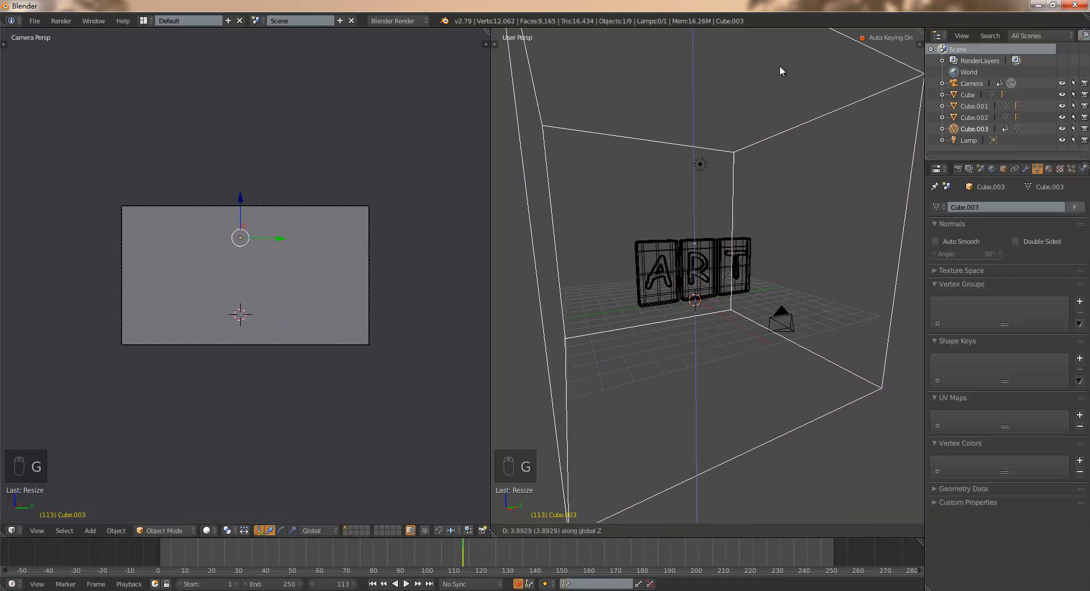
{"action": "left_click", "coordinate": [779, 485]}
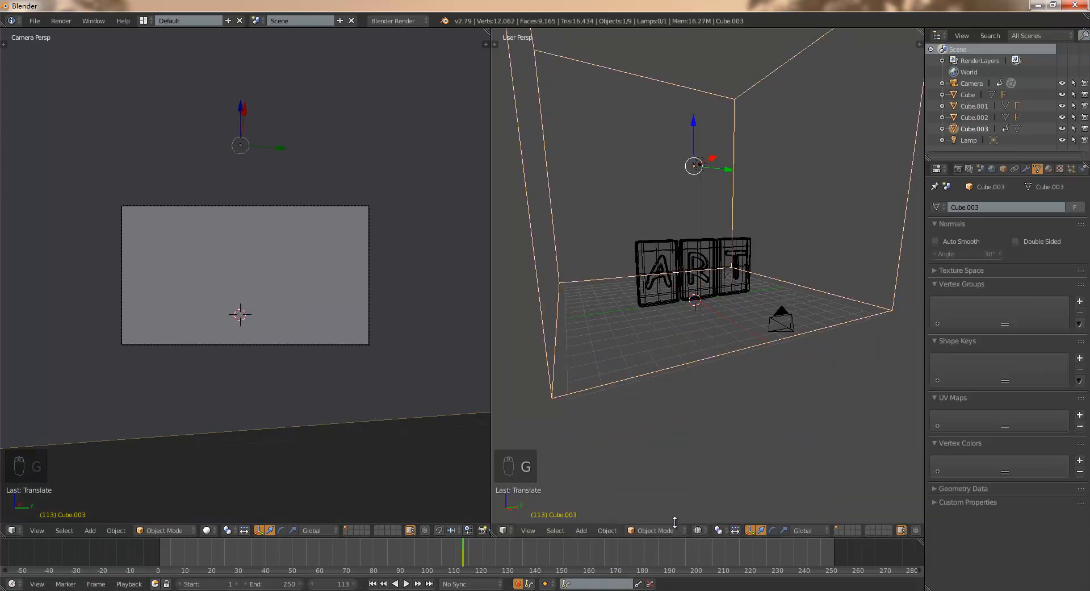
- In the right orthographic view, align the cube's base with the ground line and widen the cube along Y
{"action": "key", "text": "F4"}
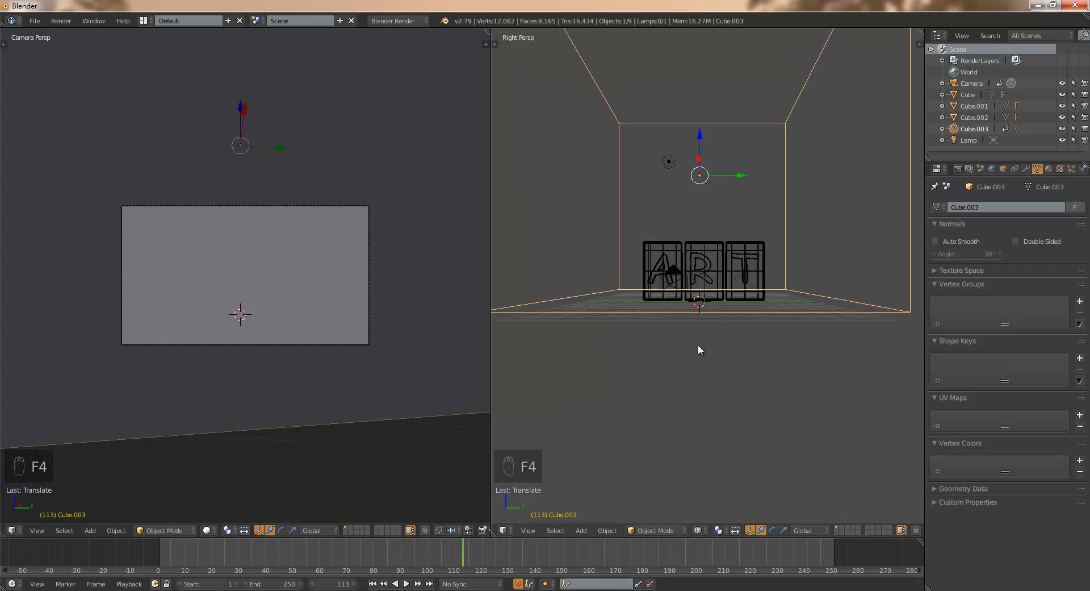
{"action": "key", "text": "F5"}
{"action": "left_click_drag", "start_coordinate": [701, 137], "coordinate": [700, 142]}
{"action": "key", "text": "s"}
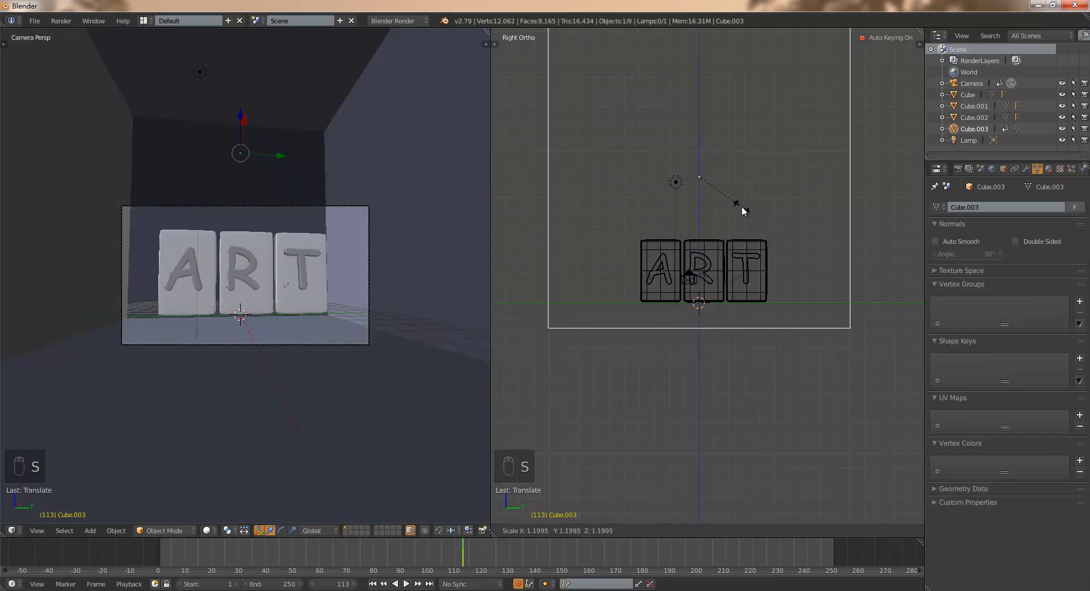
{"action": "key", "text": "y"}
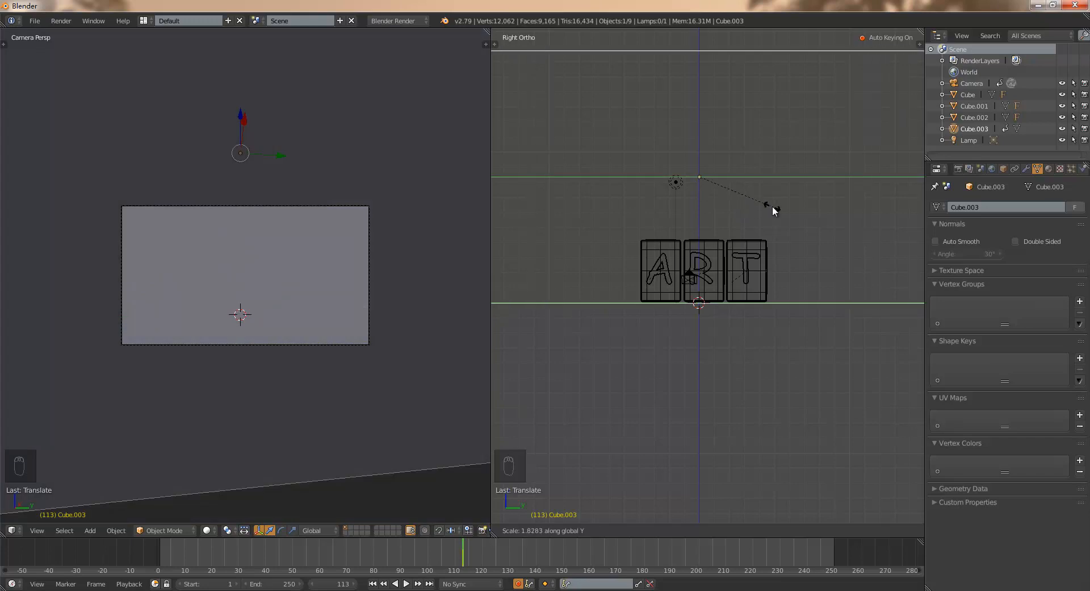
{"action": "left_click", "coordinate": [765, 218]}
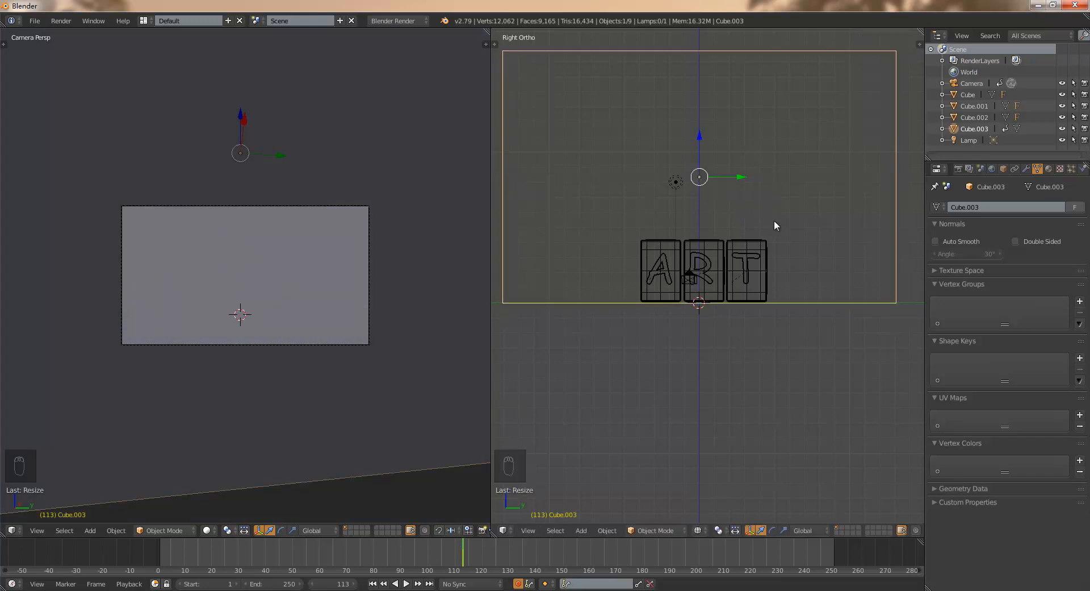
- Return to a solid perspective view and edit the large cube in Face select mode with nothing selected
{"action": "key", "text": "F5"}
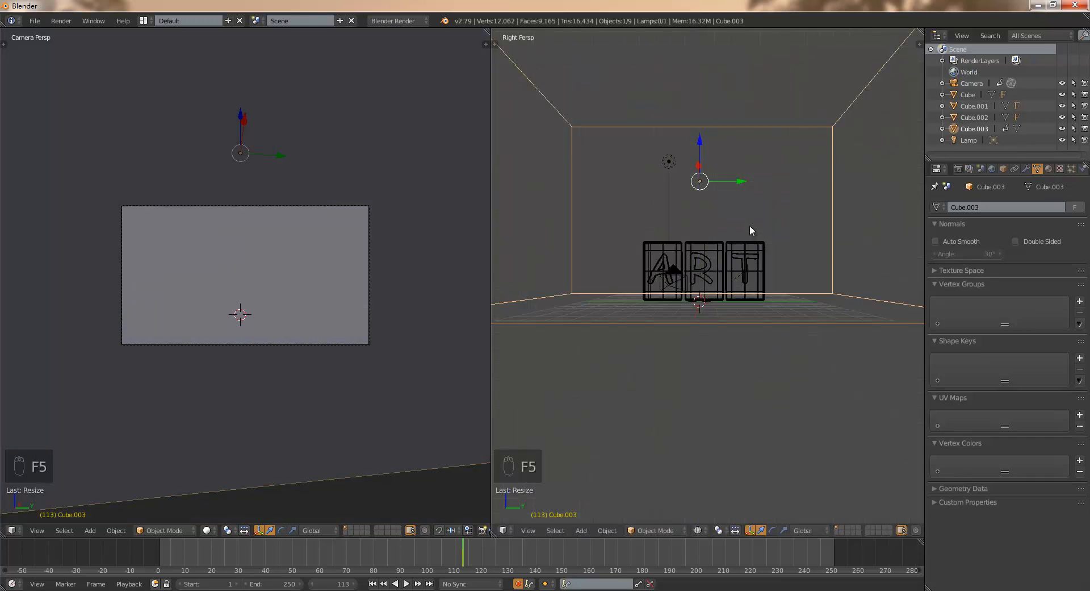
{"action": "middle_click_drag", "start_coordinate": [689, 233], "coordinate": [727, 251]}
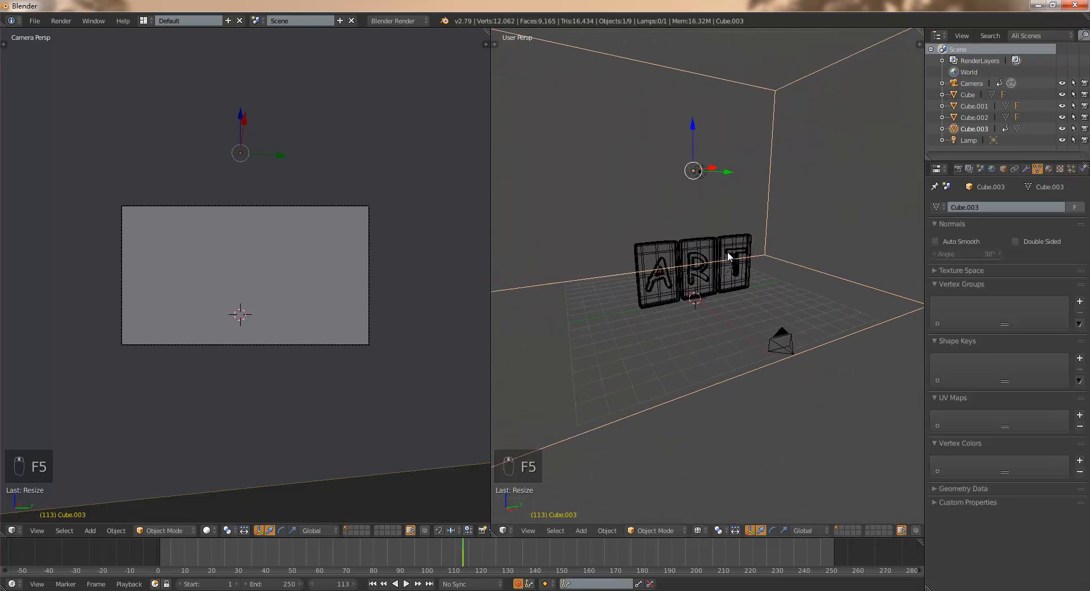
{"action": "scroll", "coordinate": [728, 251], "scroll_direction": "down", "scroll_amount": 3}
{"action": "key", "text": "z"}
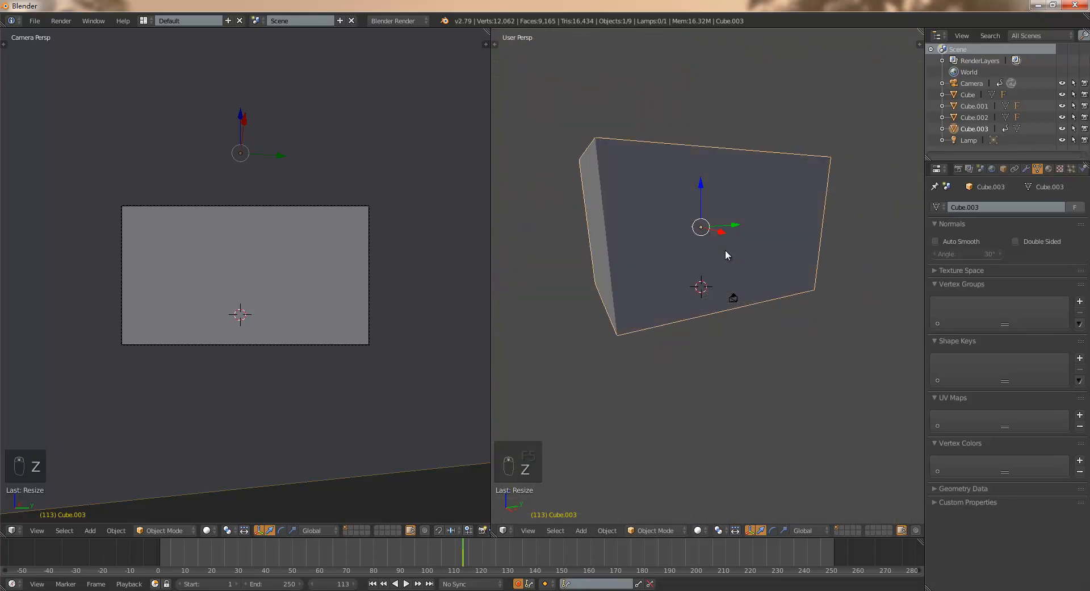
{"action": "key", "text": "Tab"}
{"action": "key", "text": "a"}
{"action": "key", "text": "a"}
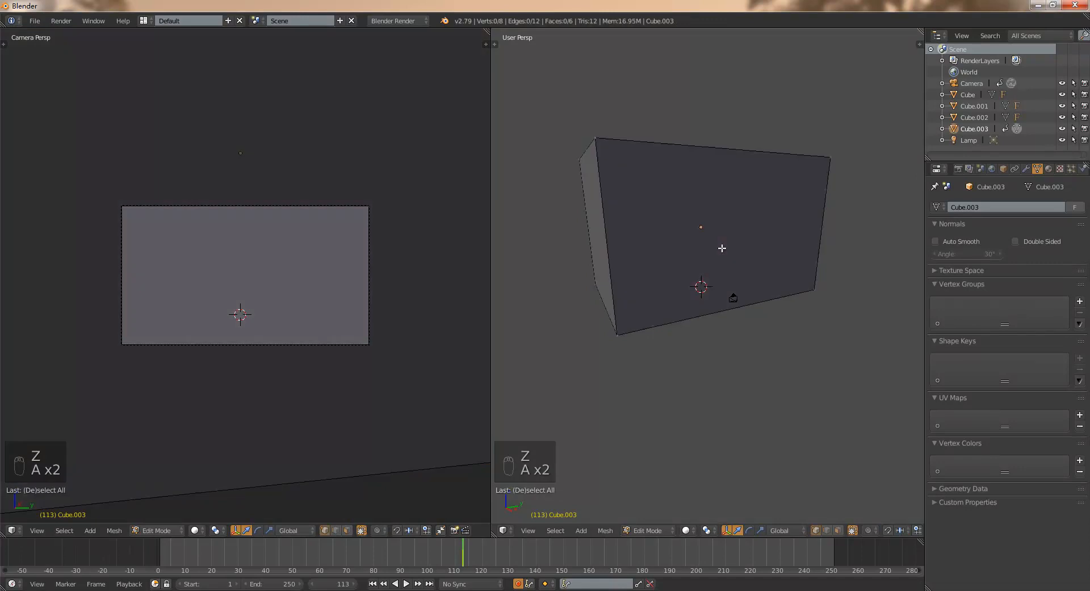
{"action": "key", "text": "ctrl+Tab"}
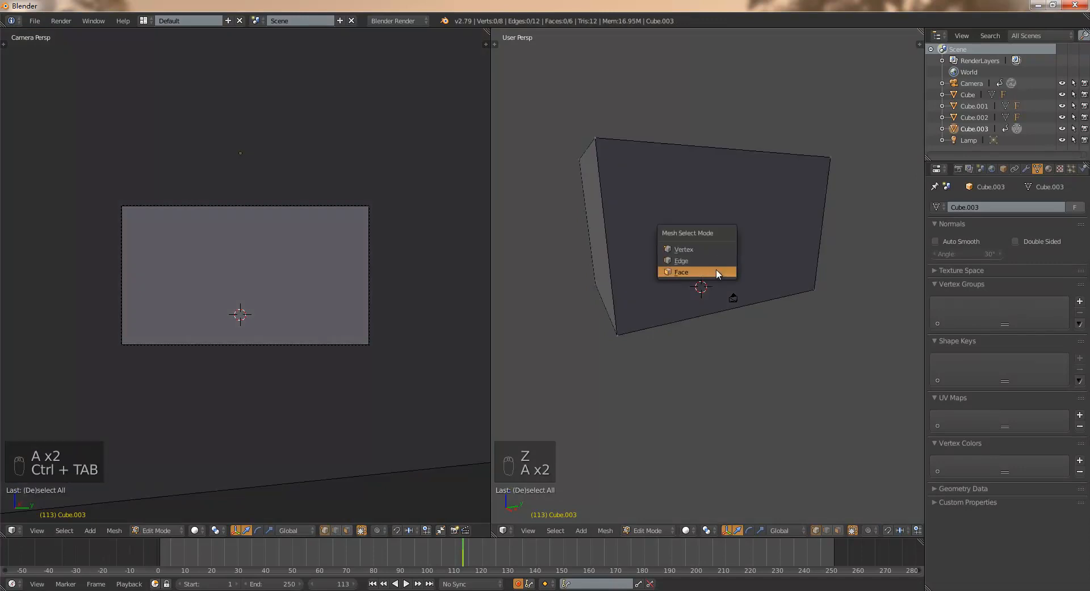
{"action": "left_click", "coordinate": [699, 272]}
- Delete the large cube's camera-side face and its top face to open up the room
{"action": "right_click", "coordinate": [742, 239]}
{"action": "middle_click_drag", "start_coordinate": [742, 239], "coordinate": [739, 263]}
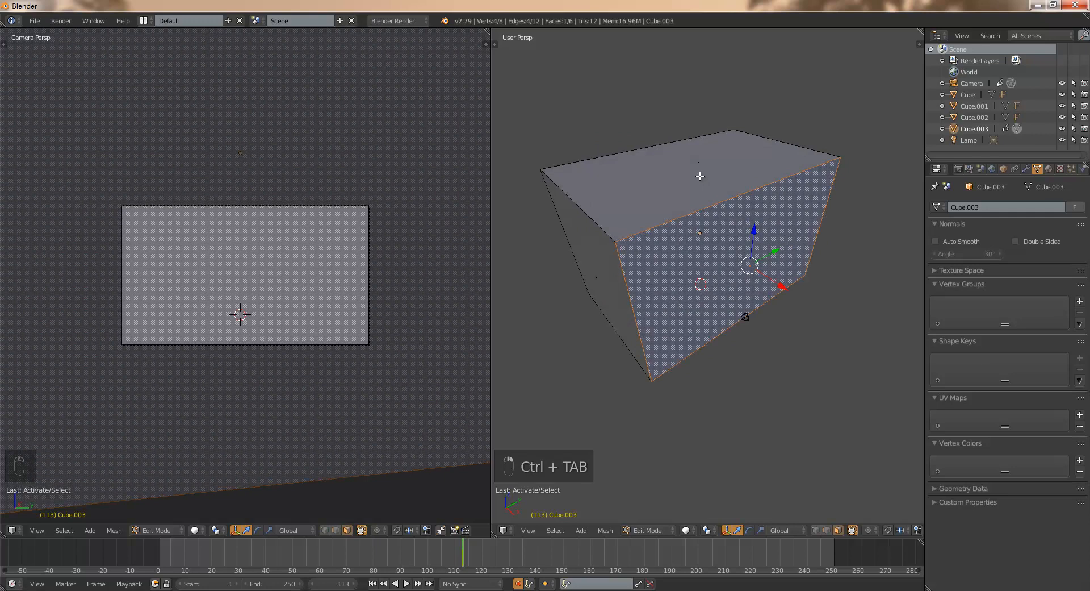
{"action": "key", "text": "x"}
{"action": "left_click", "coordinate": [694, 198]}
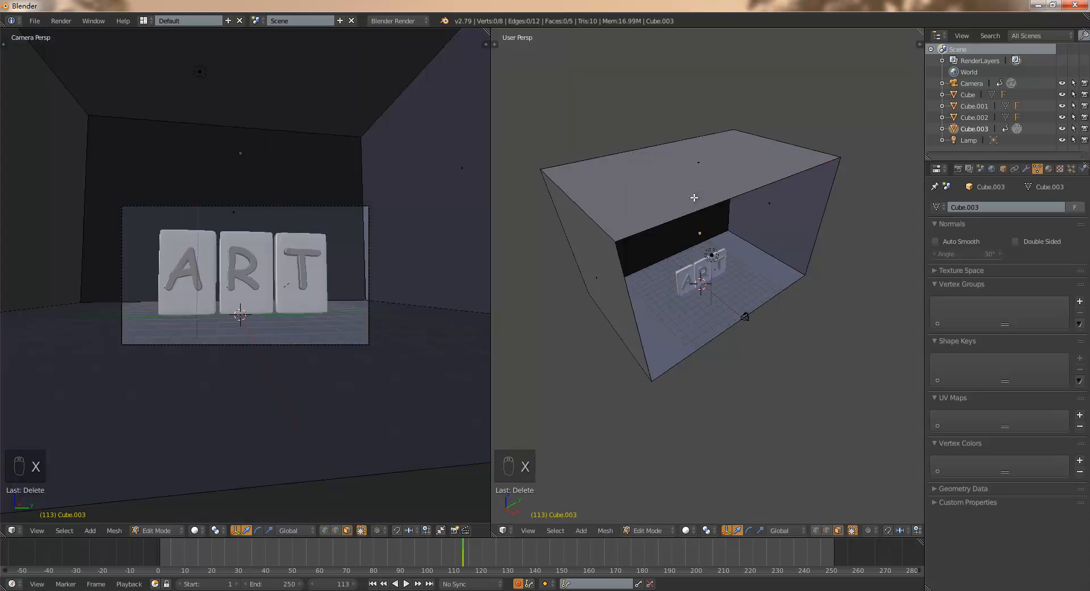
{"action": "right_click", "coordinate": [694, 176]}
{"action": "key", "text": "x"}
{"action": "left_click", "coordinate": [694, 178]}
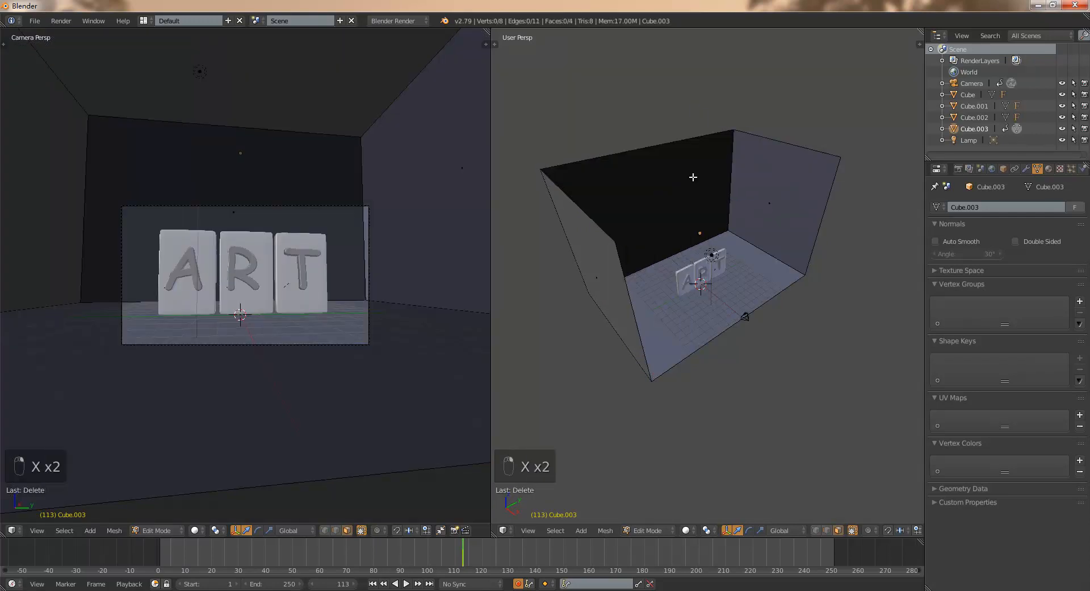
- Add two loop cuts running down the room's back wall and across the floor, one close to each side wall
{"action": "middle_click_drag", "start_coordinate": [694, 177], "coordinate": [719, 259]}
{"action": "scroll", "coordinate": [713, 243], "scroll_direction": "up", "scroll_amount": 3}
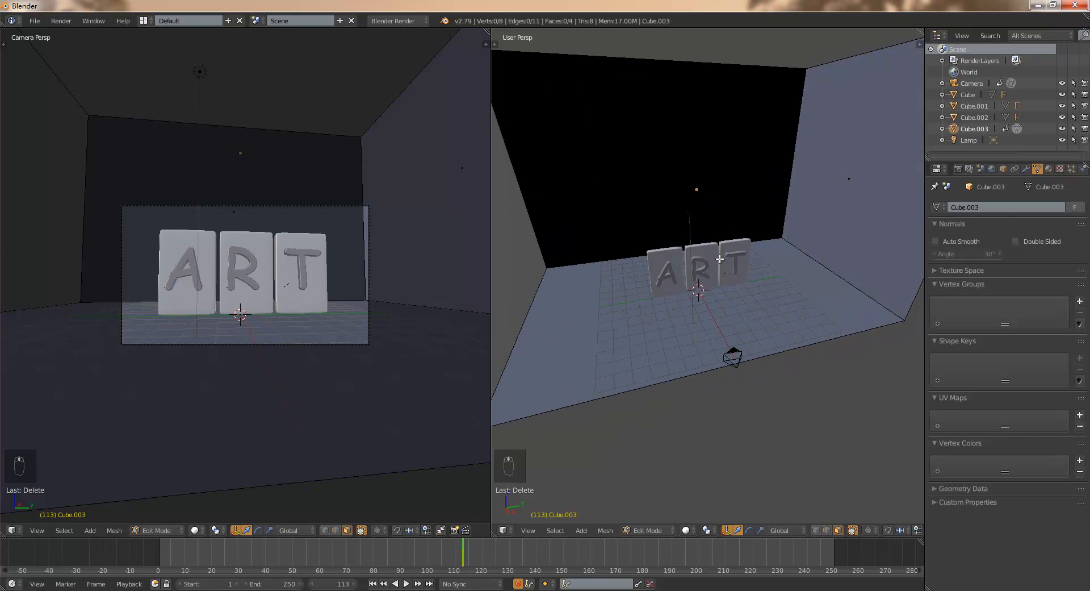
{"action": "key", "text": "ctrl+r"}
{"action": "left_click", "coordinate": [738, 233]}
{"action": "left_click", "coordinate": [826, 212]}
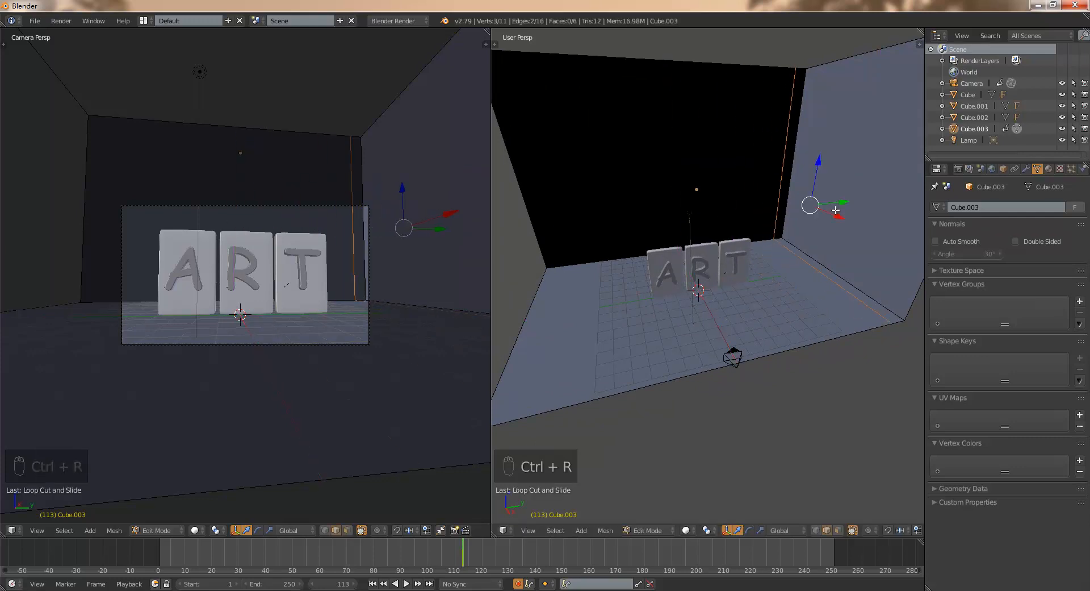
{"action": "key", "text": "ctrl+r"}
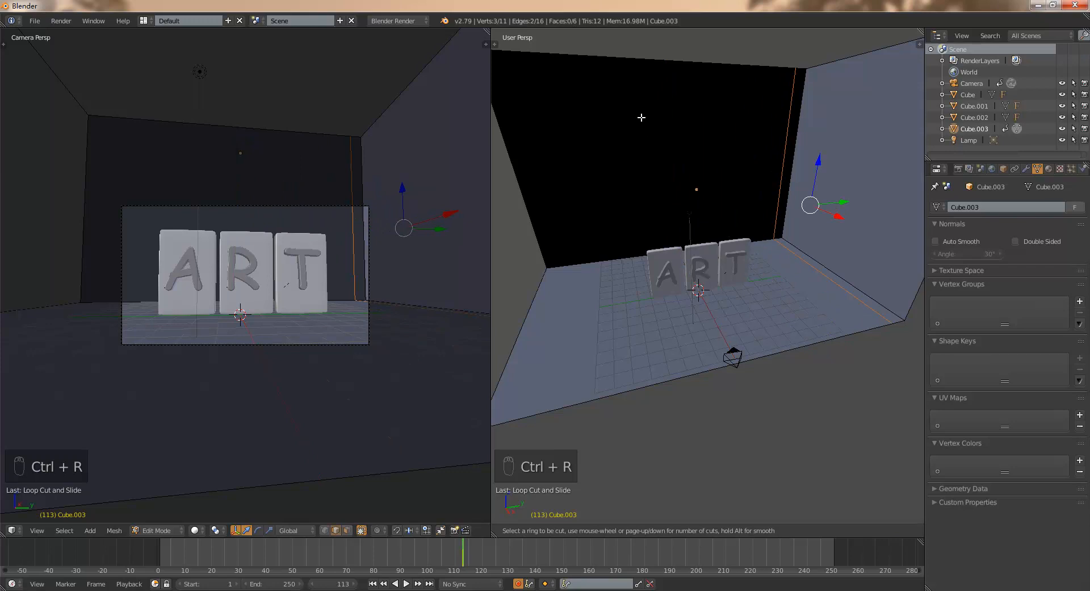
{"action": "left_click", "coordinate": [629, 60]}
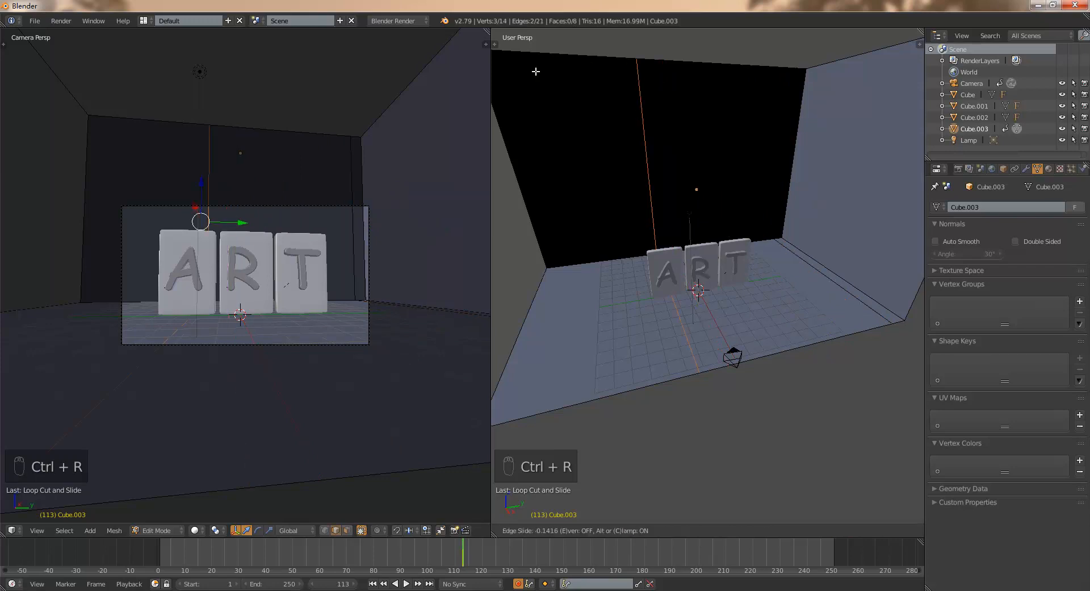
{"action": "left_click", "coordinate": [871, 72]}
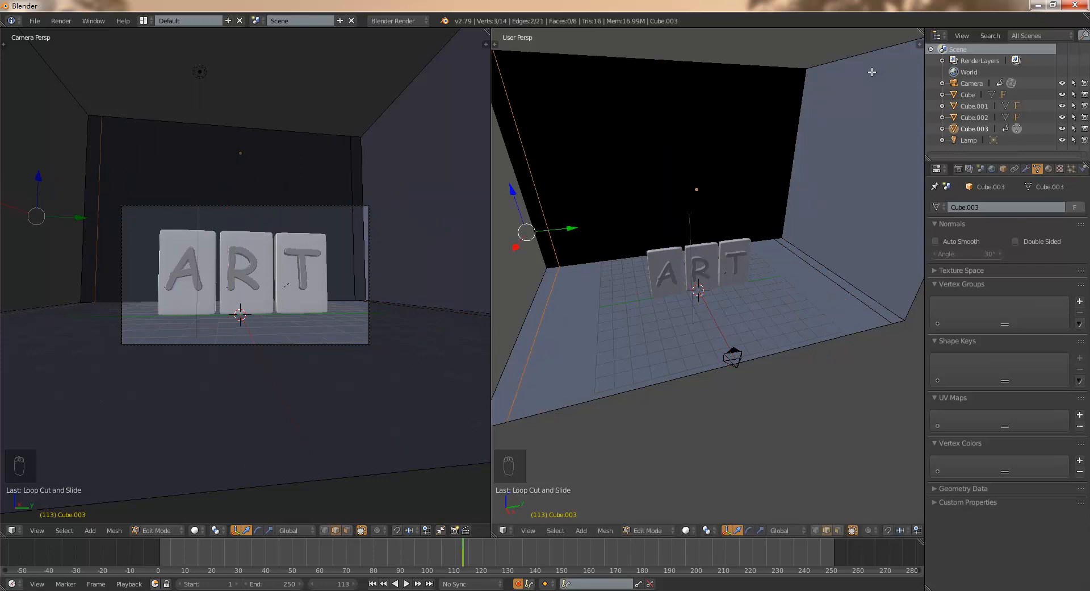
- Add a Subdivision Surface modifier to the room with View and Render subdivisions set to 4
{"action": "left_click", "coordinate": [1026, 169]}
{"action": "left_click", "coordinate": [987, 208]}
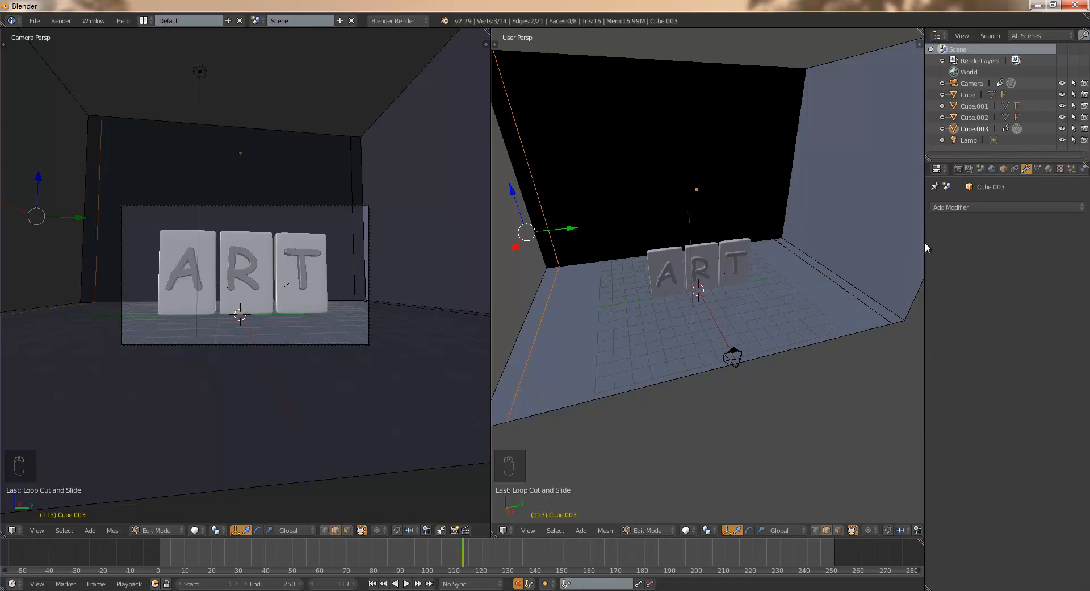
{"action": "left_click", "coordinate": [981, 208]}
{"action": "left_click", "coordinate": [882, 396]}
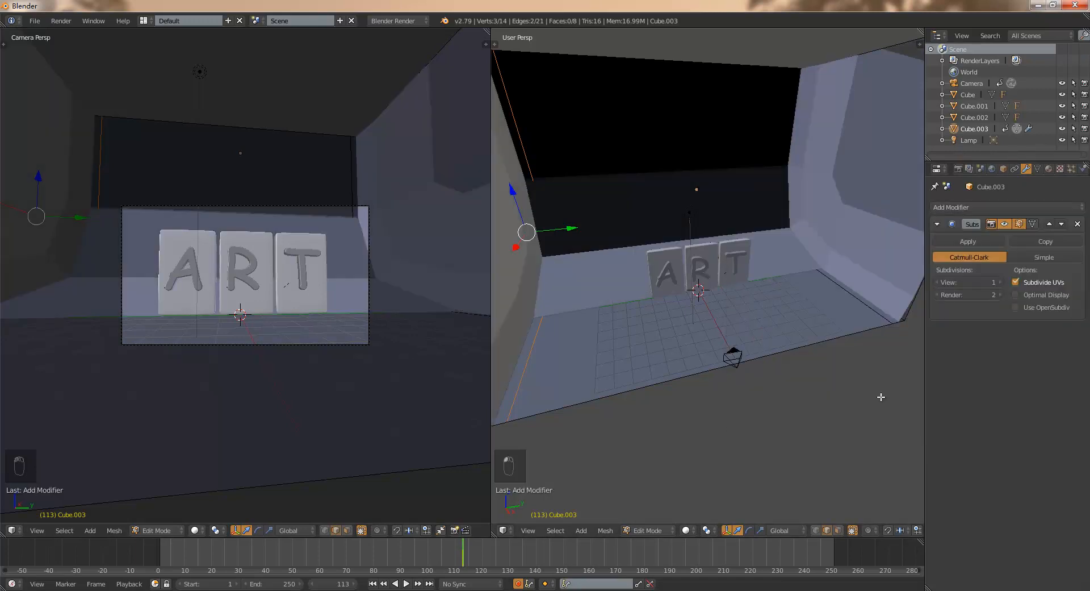
{"action": "left_click", "coordinate": [1001, 283]}
{"action": "left_click", "coordinate": [1001, 283]}
{"action": "left_click", "coordinate": [1001, 283]}
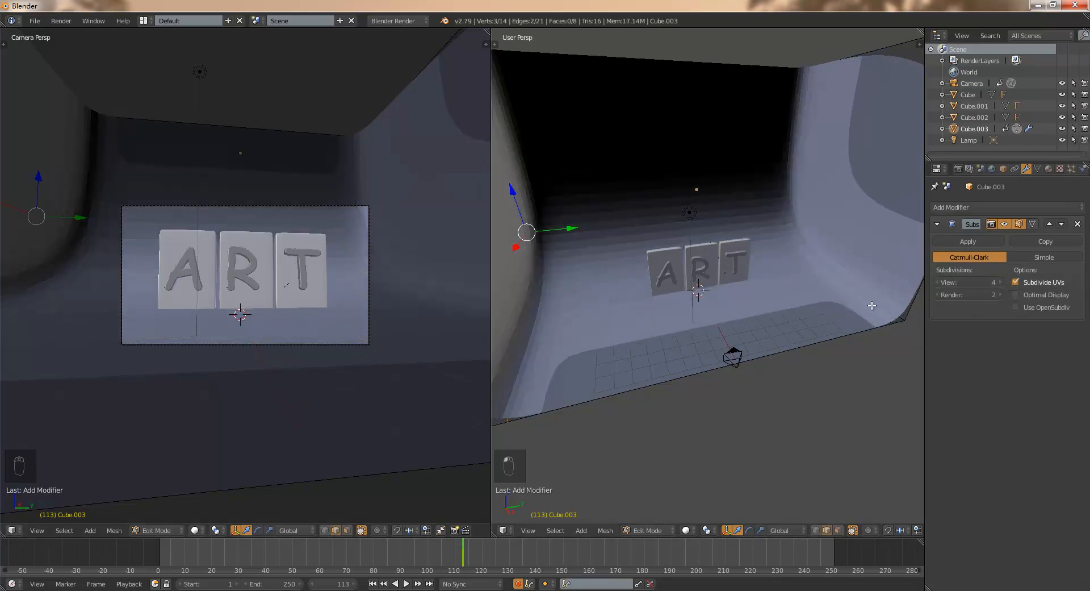
{"action": "left_click", "coordinate": [1000, 295]}
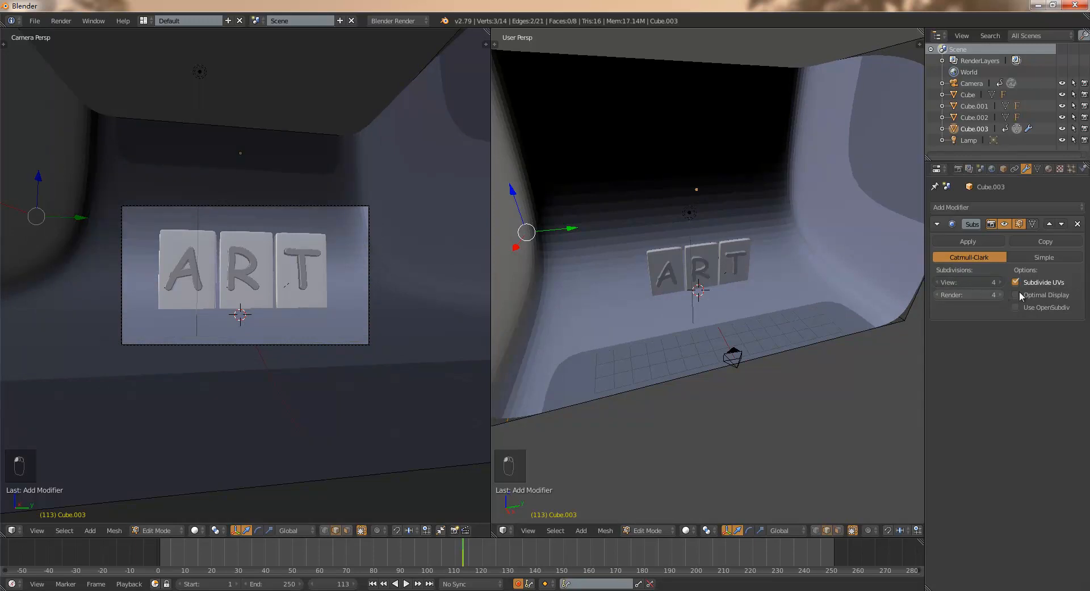
- With the modifier's viewport preview hidden, add a horizontal loop cut around the walls close to the floor, and show the preview again
{"action": "left_click", "coordinate": [1004, 224]}
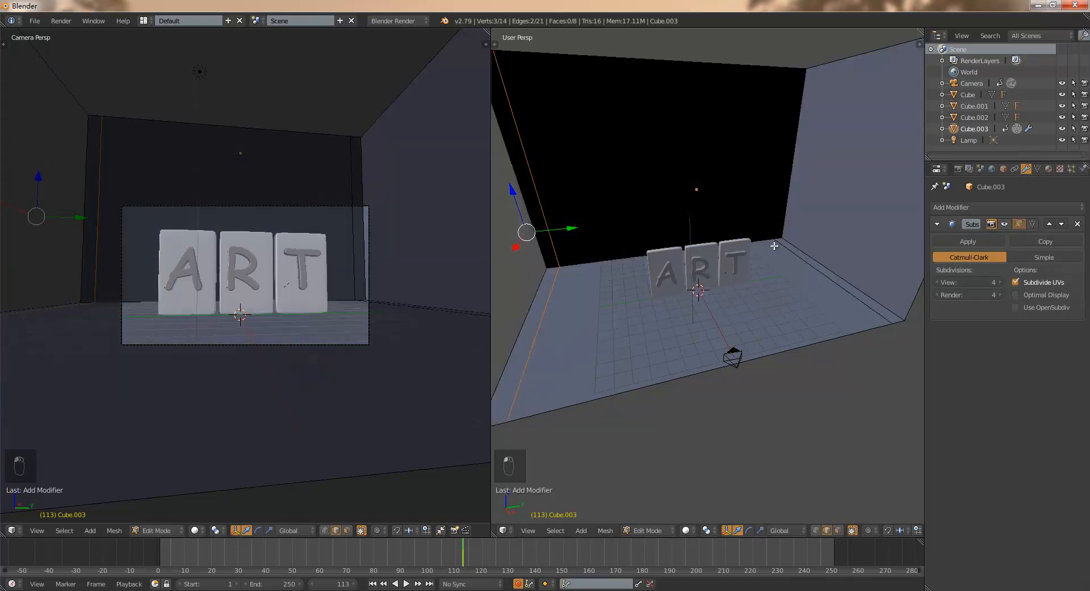
{"action": "key", "text": "ctrl+r"}
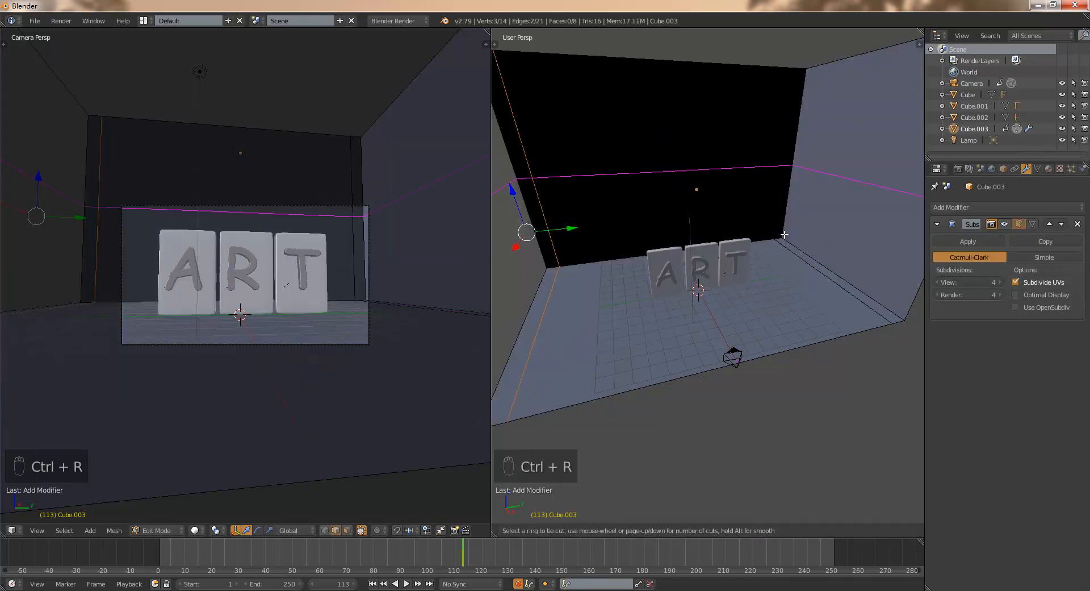
{"action": "left_click", "coordinate": [788, 250]}
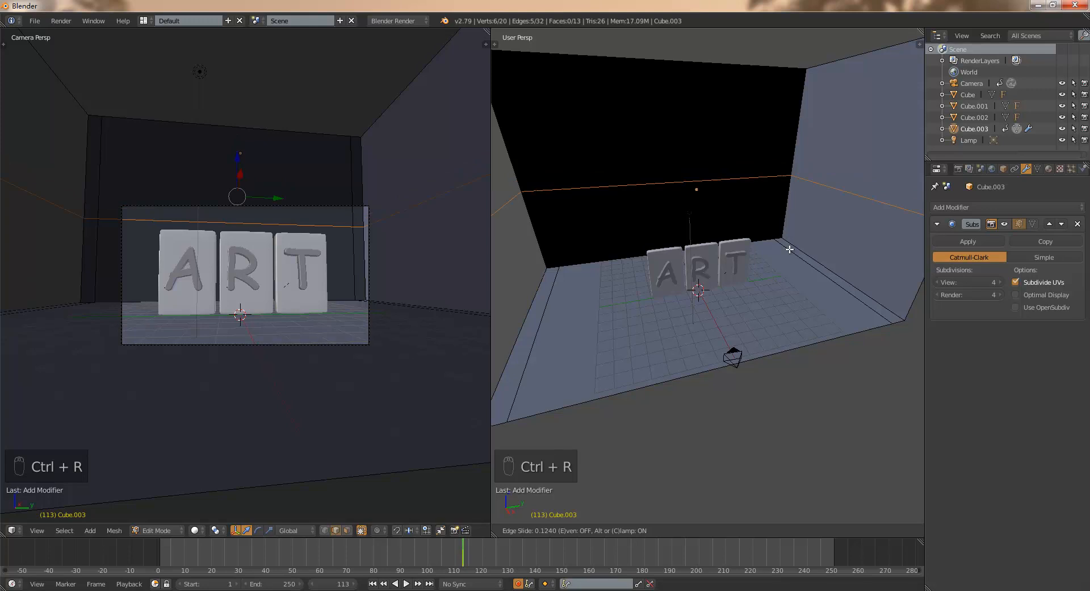
{"action": "left_click", "coordinate": [794, 302]}
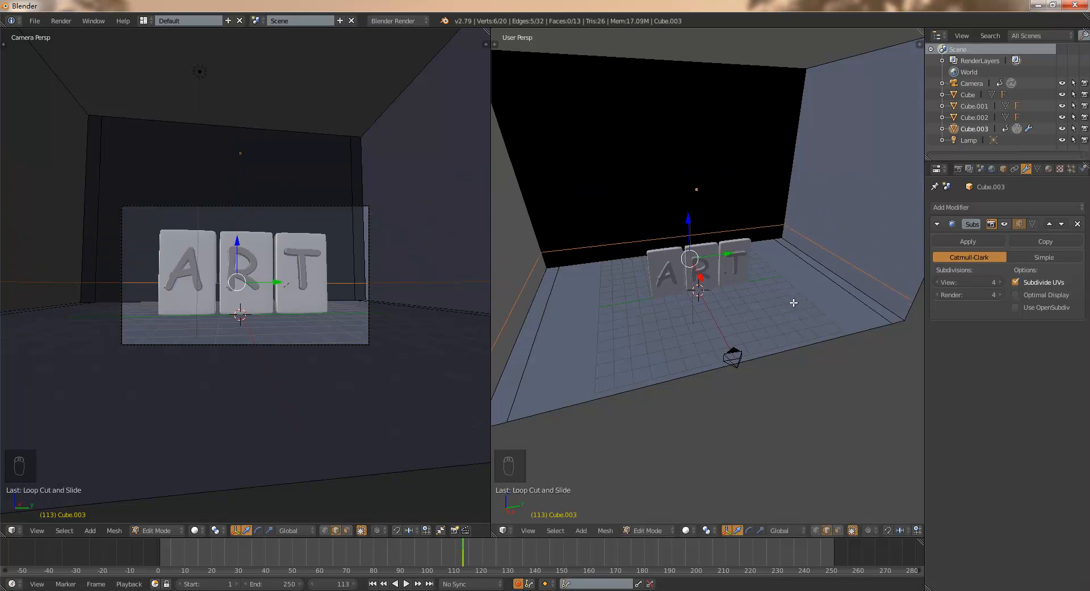
{"action": "left_click", "coordinate": [1005, 223]}
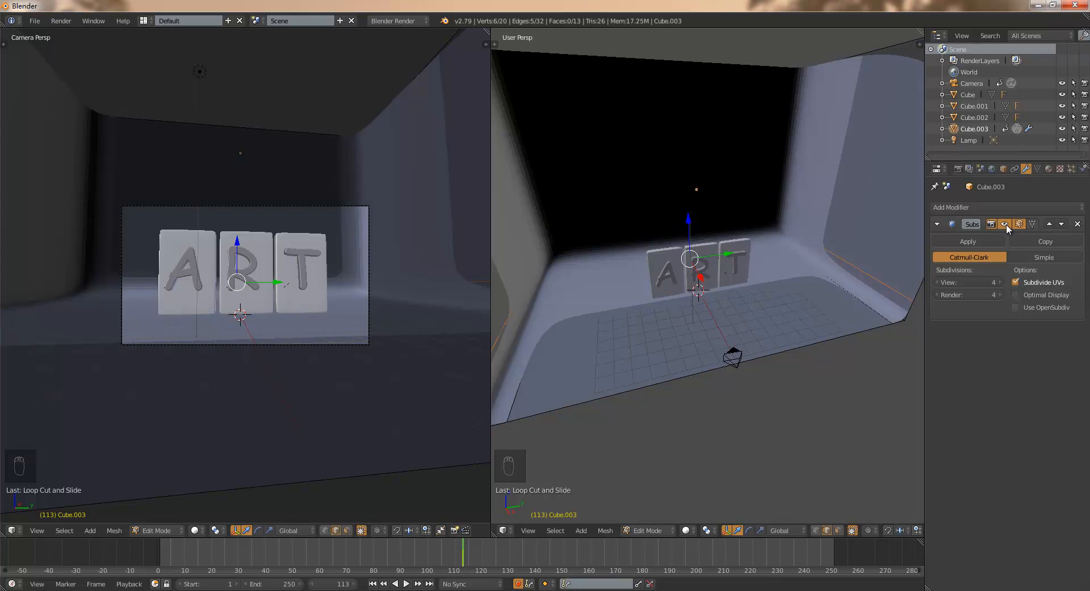
- Play the camera animation from the first frame and stop it at frame 101
{"action": "middle_click_drag", "start_coordinate": [671, 339], "coordinate": [683, 293]}
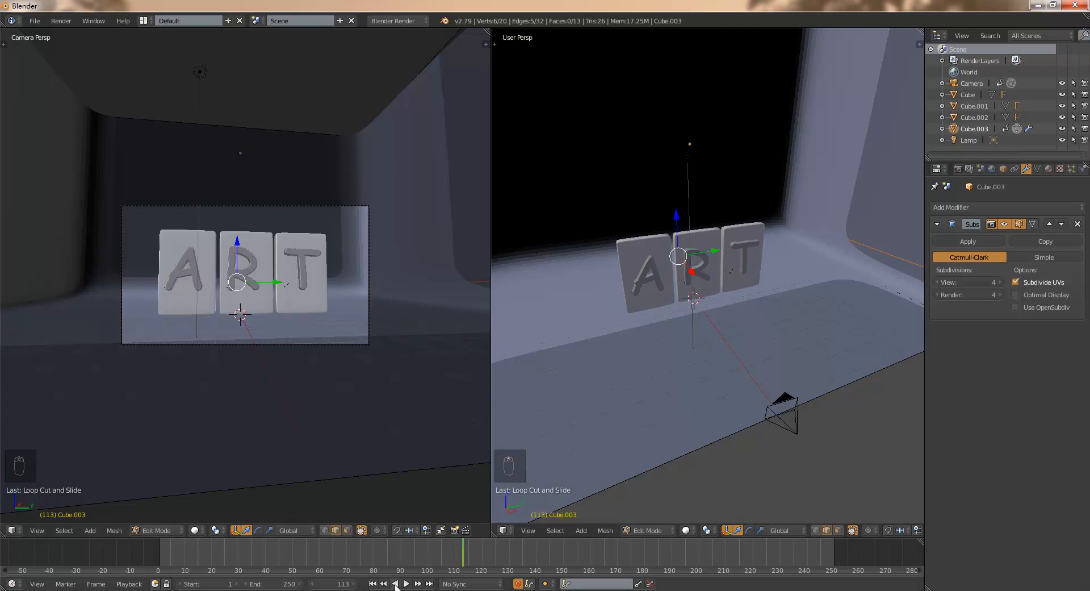
{"action": "left_click", "coordinate": [373, 583]}
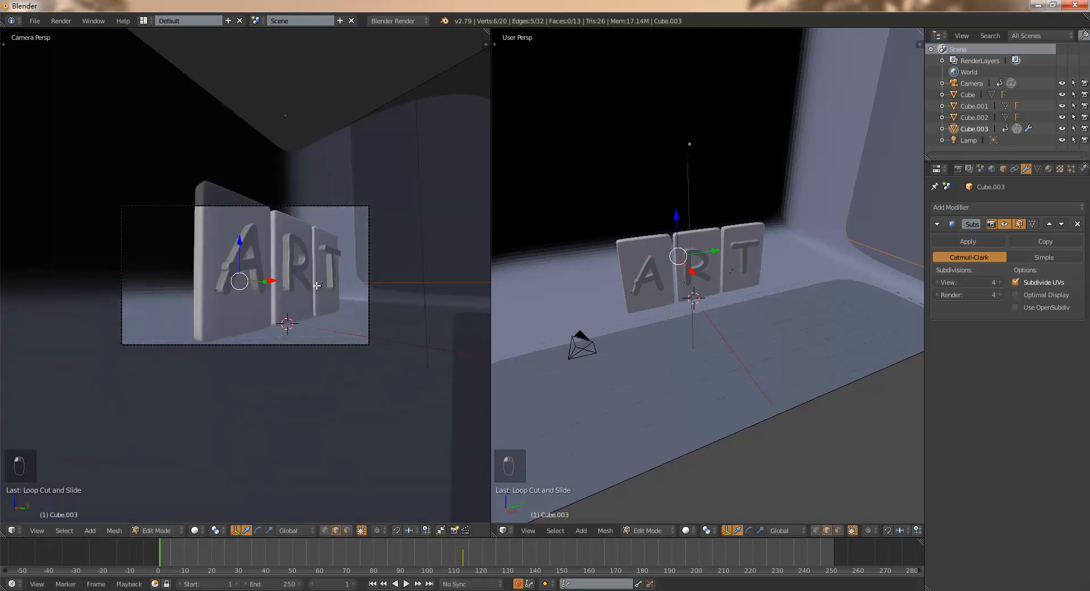
{"action": "left_click", "coordinate": [406, 584]}
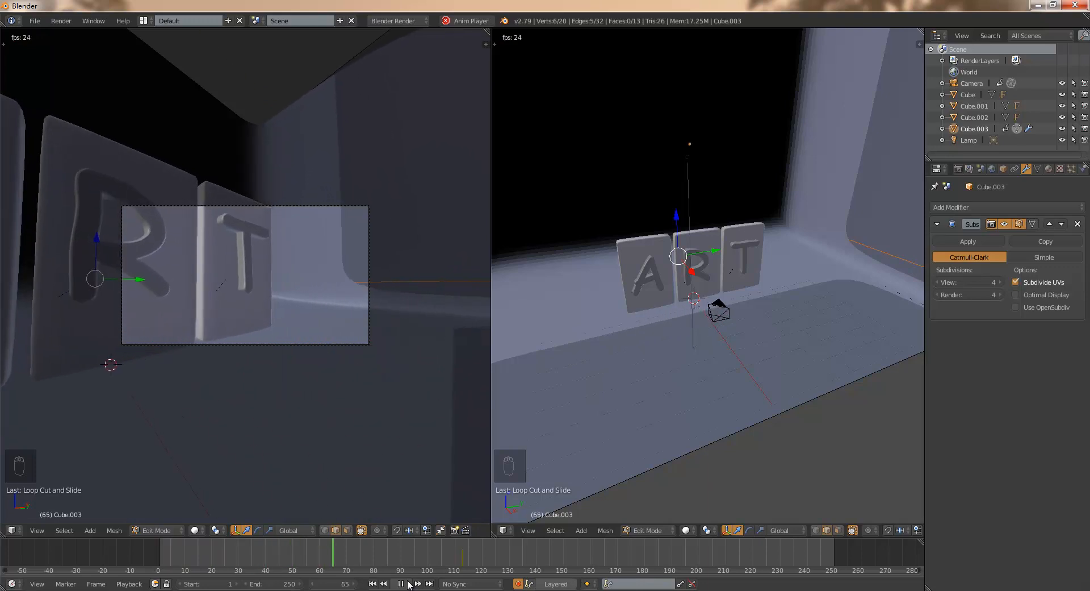
{"action": "left_click", "coordinate": [401, 583]}
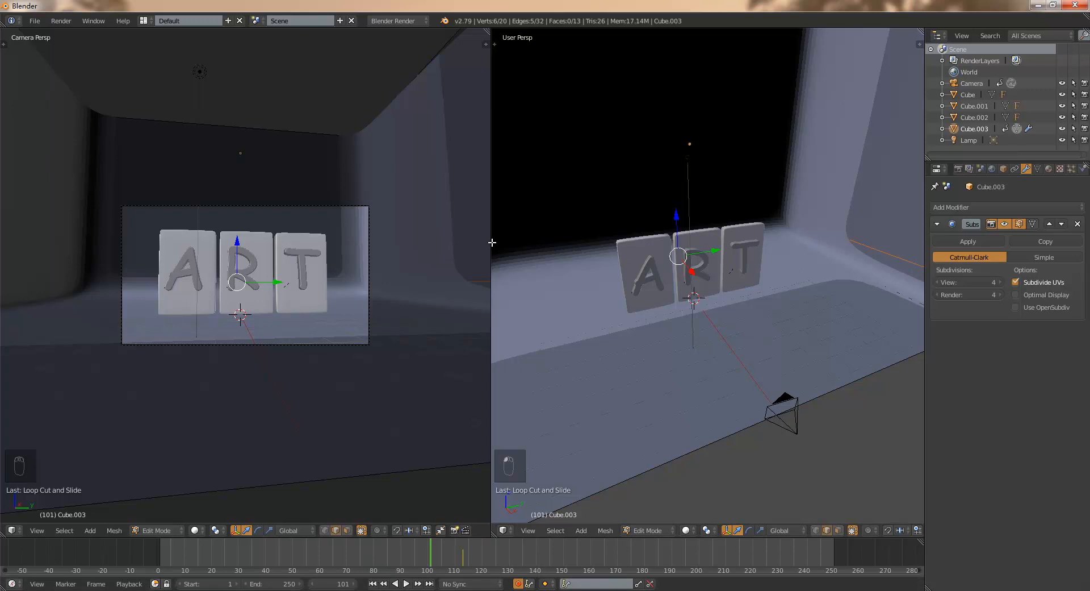
- Widen the user perspective viewport, enlarge the outliner, and select the lamp
{"action": "left_click_drag", "start_coordinate": [491, 243], "coordinate": [369, 242]}
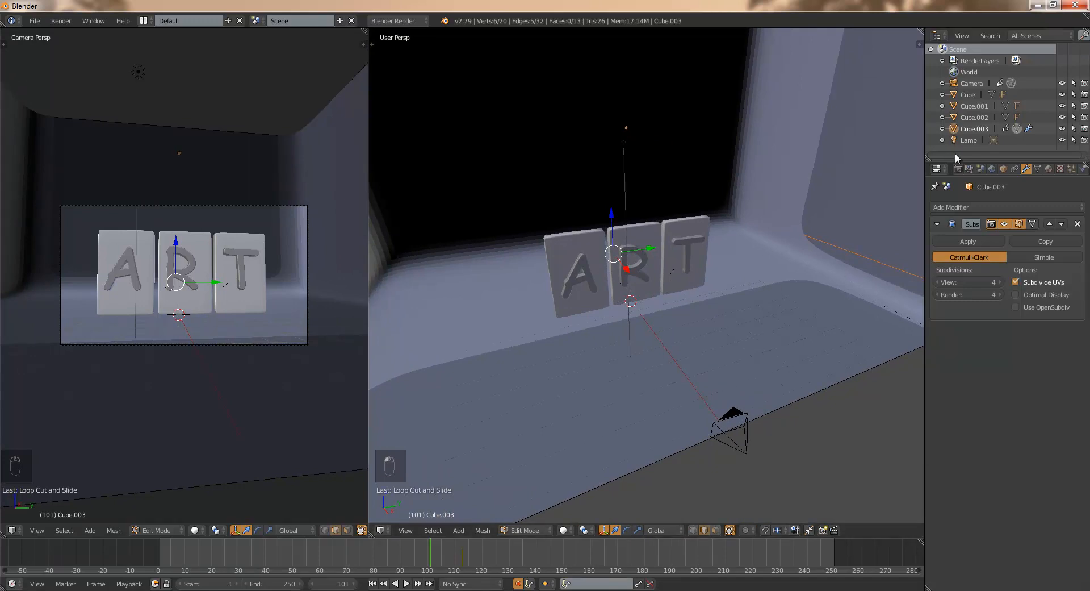
{"action": "left_click_drag", "start_coordinate": [955, 158], "coordinate": [957, 191]}
{"action": "left_click", "coordinate": [968, 141]}
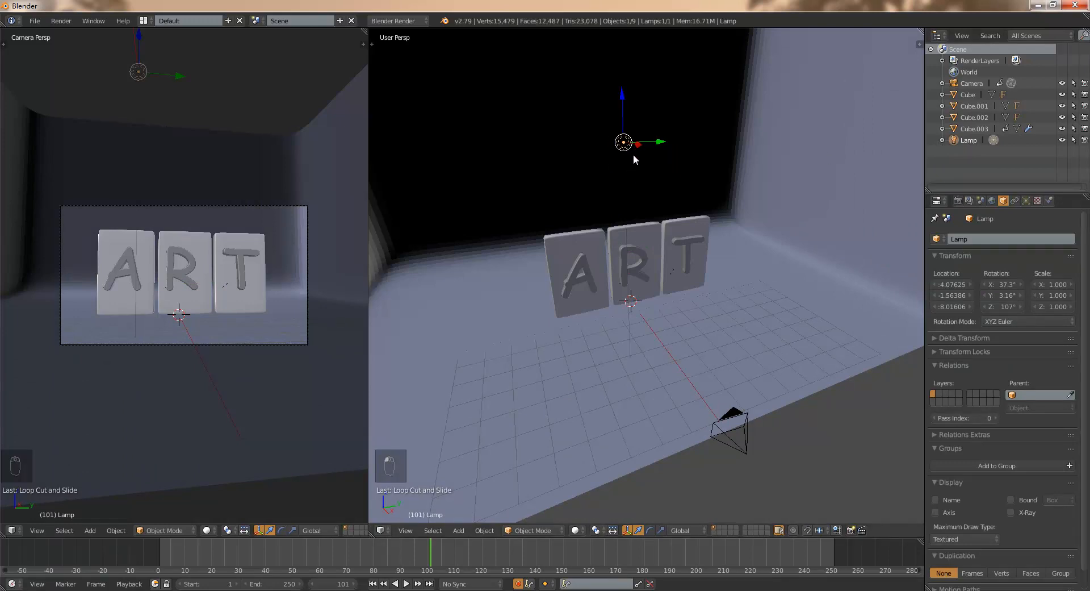
{"action": "mouse_move", "coordinate": [586, 195]}
{"action": "middle_mouse_down"}
{"action": "mouse_move", "coordinate": [577, 216]}
{"action": "mouse_move", "coordinate": [585, 207]}
{"action": "middle_mouse_up"}
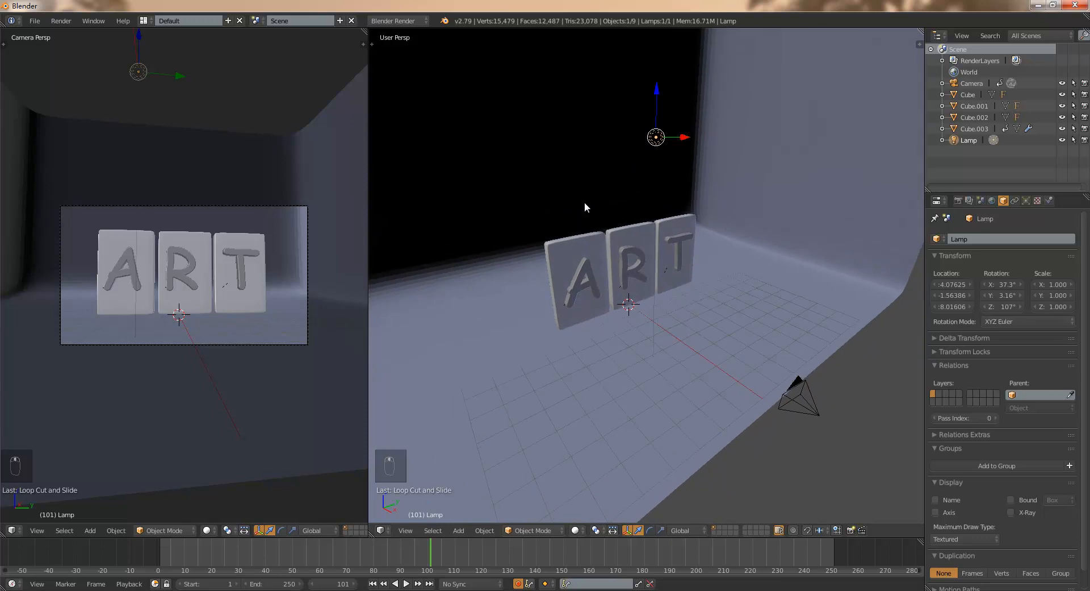
- Preview the camera view in Rendered shading and return it to Solid shading
{"action": "left_click", "coordinate": [210, 529]}
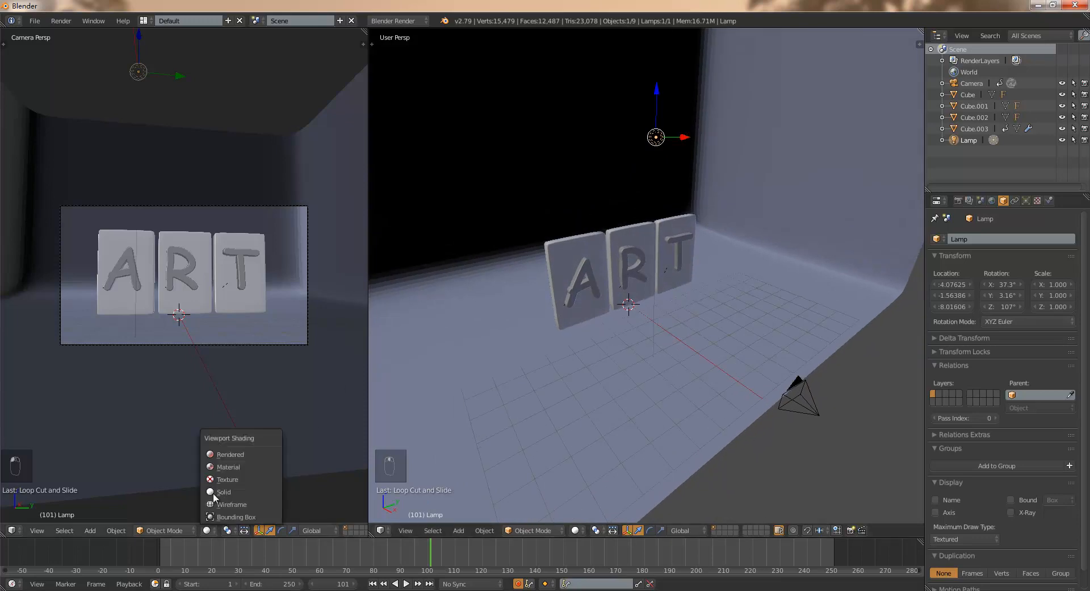
{"action": "left_click", "coordinate": [254, 455]}
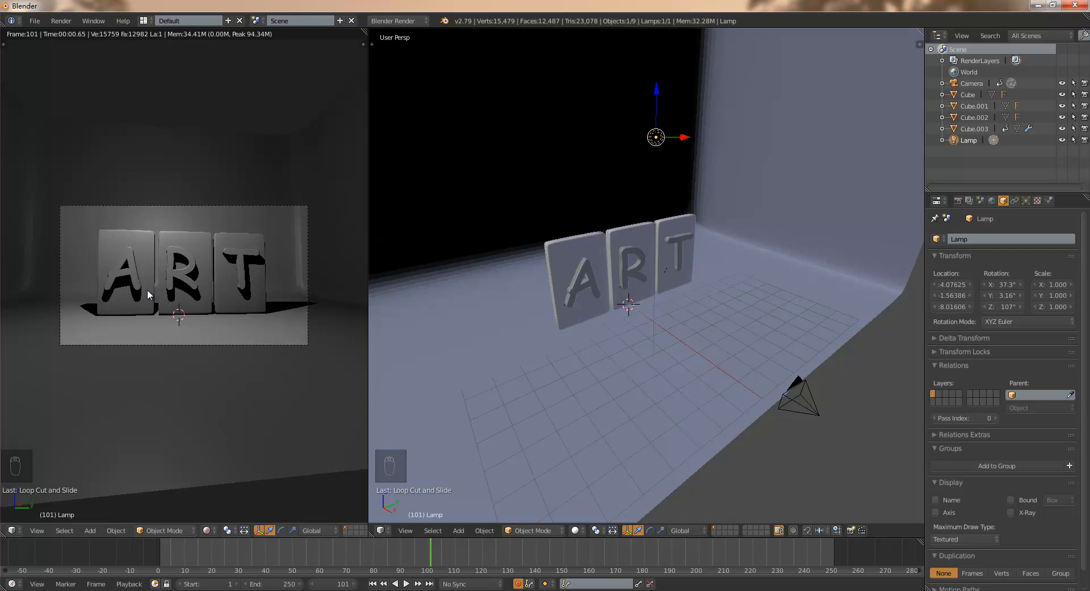
{"action": "left_click", "coordinate": [207, 533]}
{"action": "left_click", "coordinate": [230, 493]}
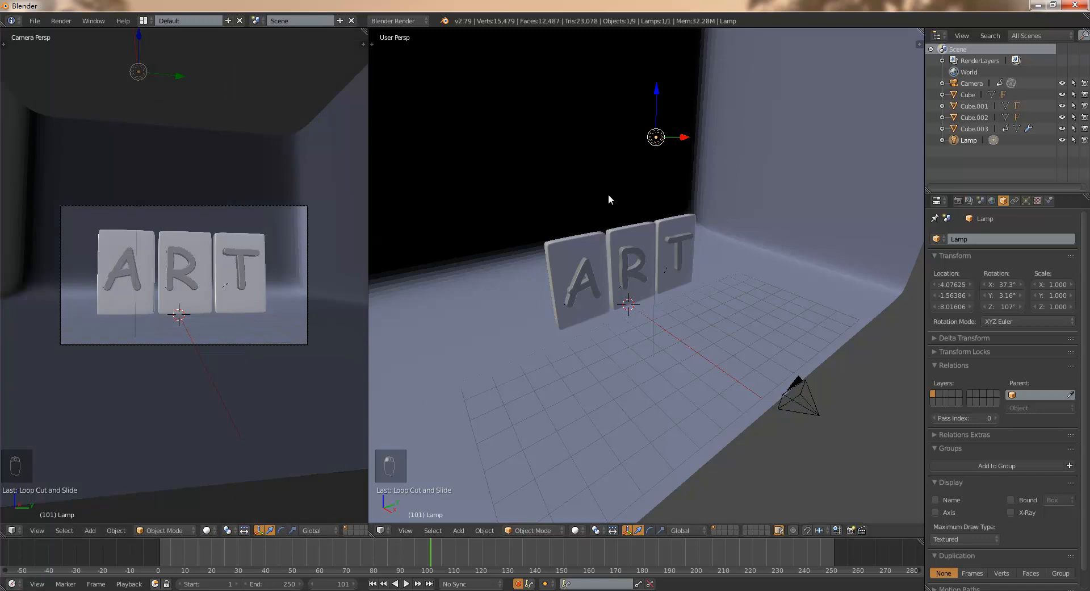
- Delete the lamp from the scene
{"action": "key", "text": "x"}
{"action": "left_click", "coordinate": [659, 145]}
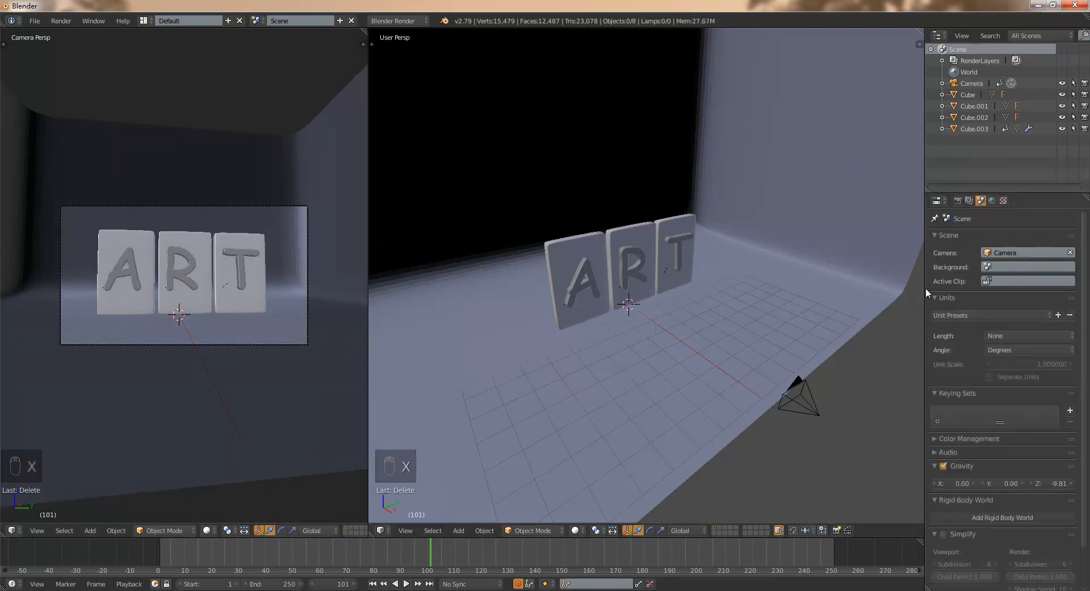
- Widen the properties editor slightly and set the render engine to Cycles Render
{"action": "left_click_drag", "start_coordinate": [924, 288], "coordinate": [913, 288]}
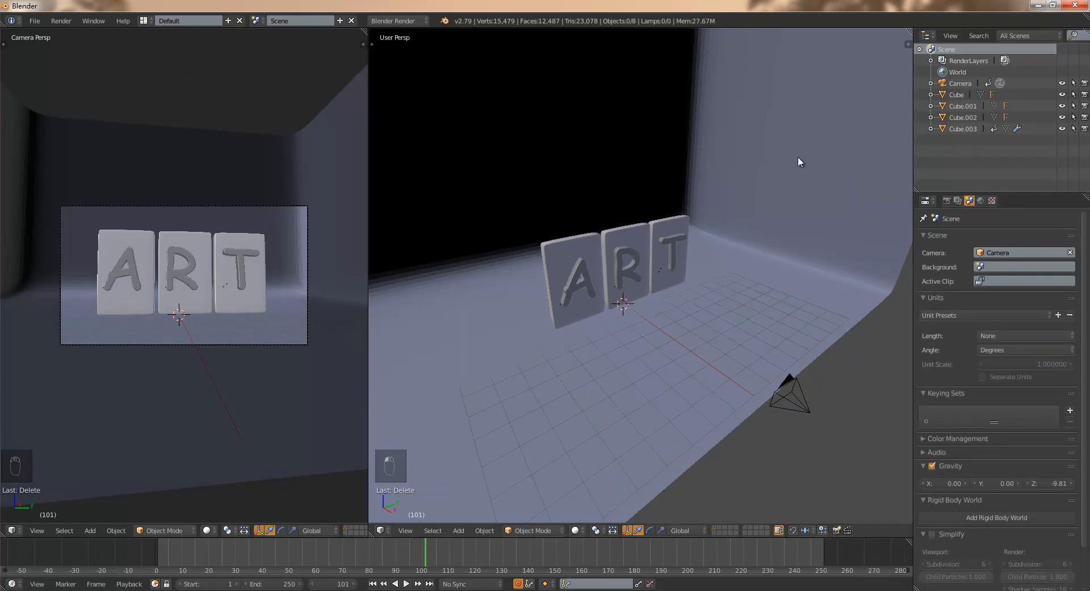
{"action": "left_click", "coordinate": [414, 21]}
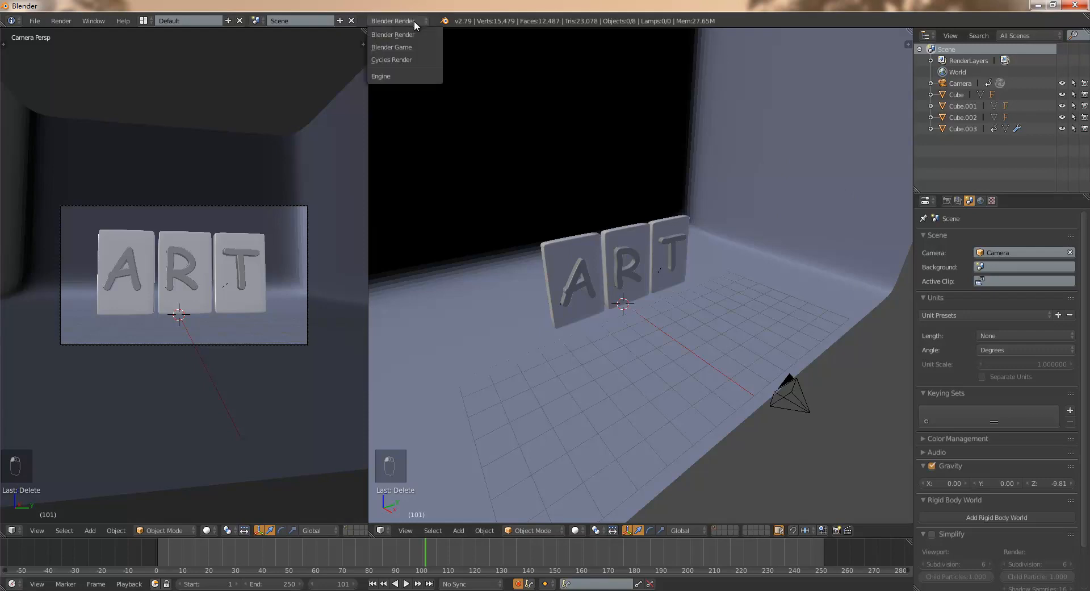
{"action": "left_click", "coordinate": [425, 59]}
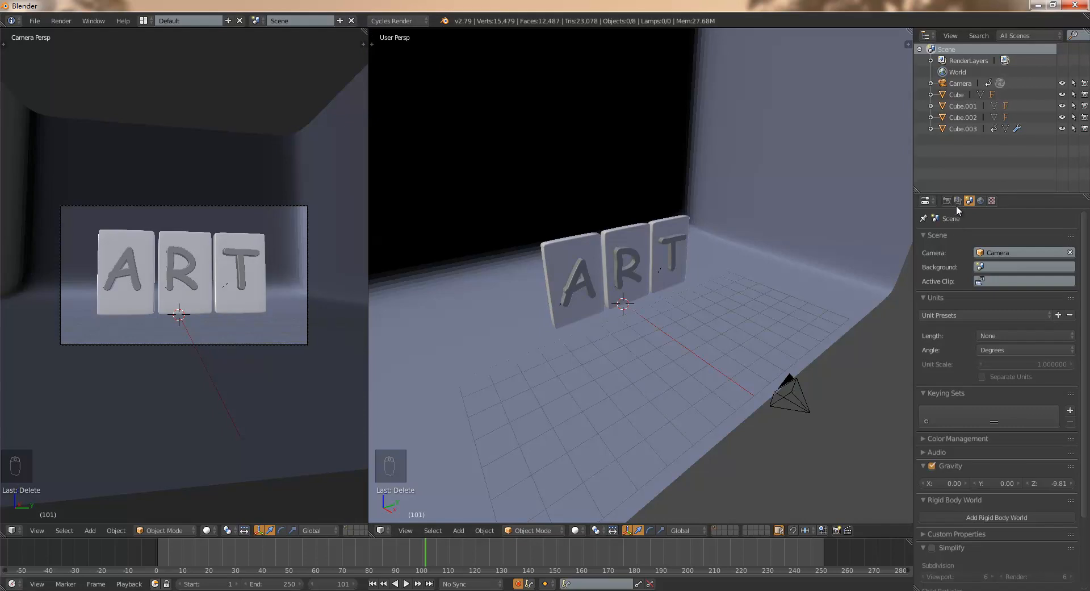
- Enable nodes for the world surface and assign an Environment Texture to its background color
{"action": "left_click", "coordinate": [980, 200]}
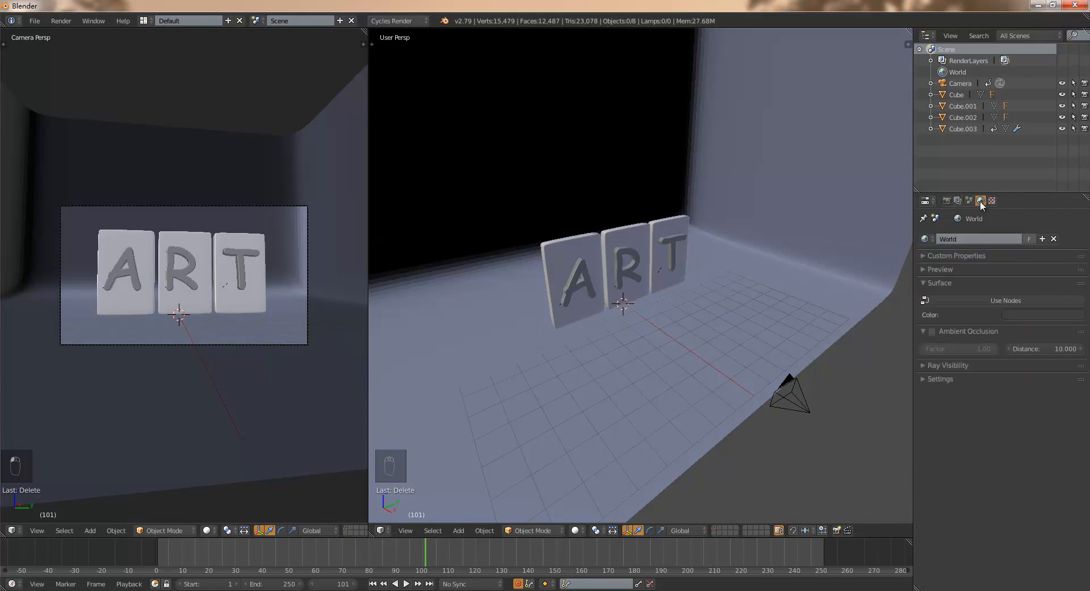
{"action": "left_click", "coordinate": [1010, 299]}
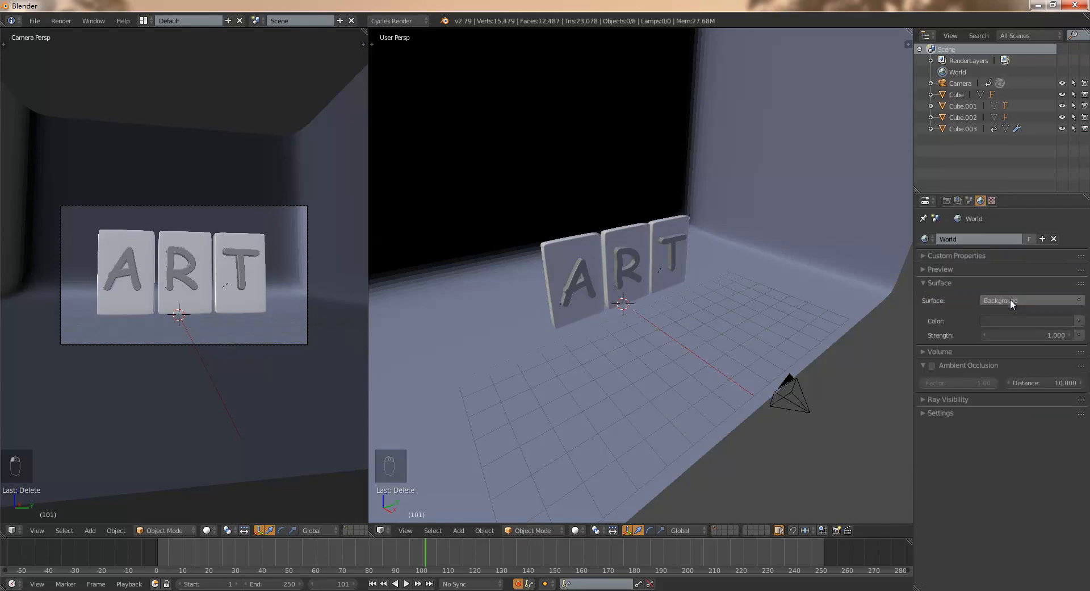
{"action": "left_click", "coordinate": [1079, 321]}
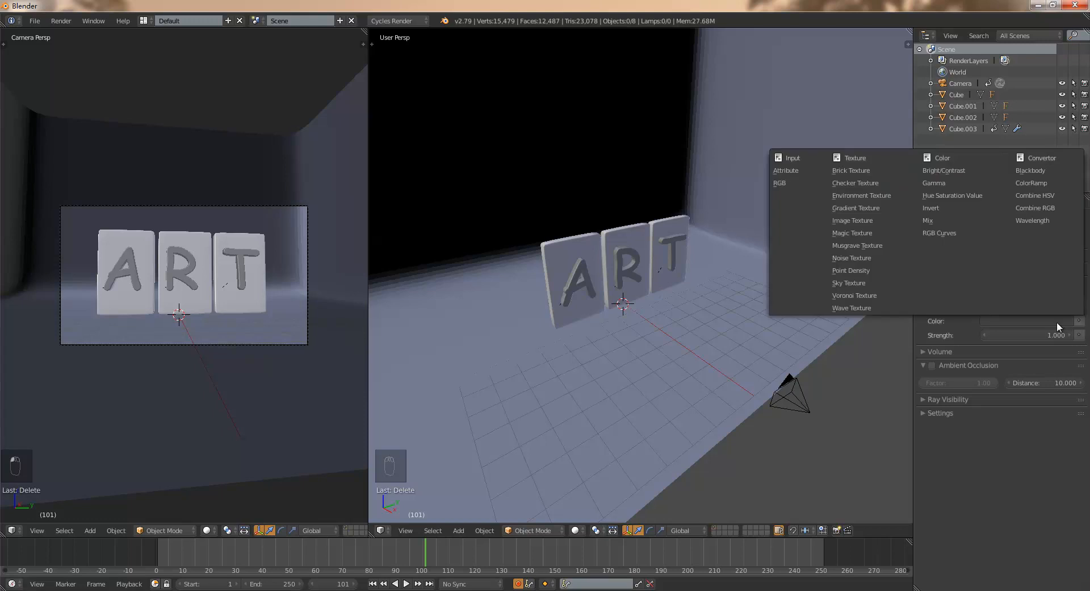
{"action": "left_click", "coordinate": [882, 195]}
- Open the environment texture's image browser and go to the Blendertest\HDRimages folder on drive I
{"action": "left_click", "coordinate": [1042, 335]}
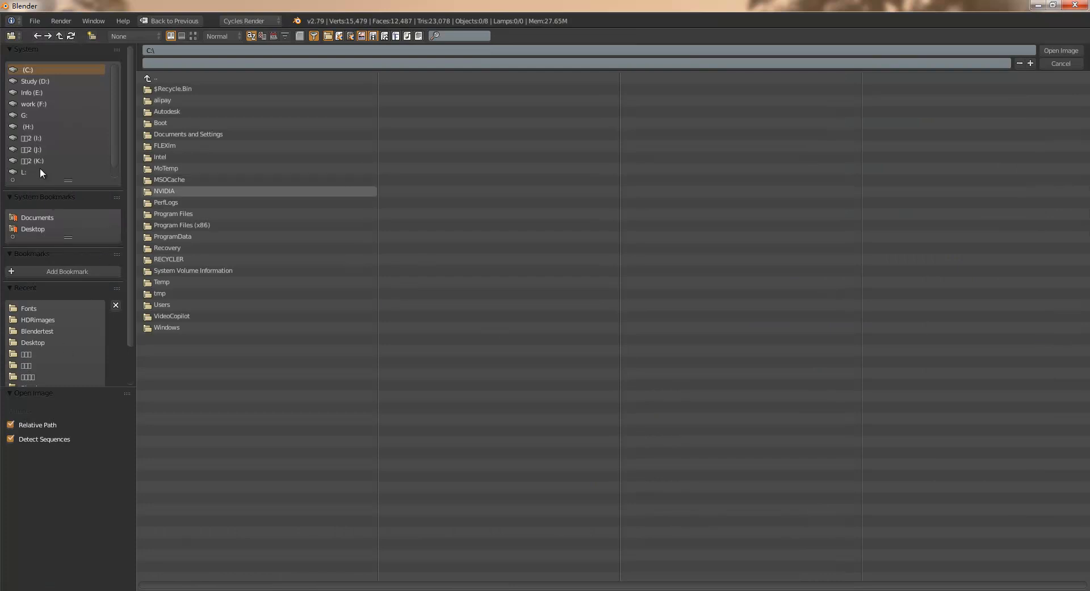
{"action": "left_click", "coordinate": [38, 138]}
{"action": "left_click", "coordinate": [182, 124]}
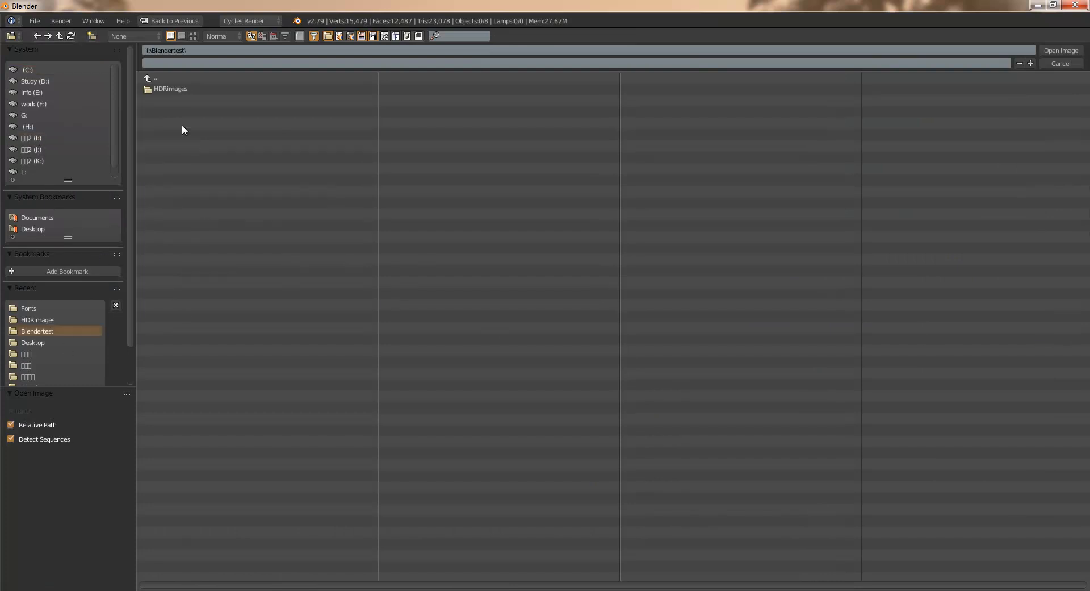
{"action": "left_click", "coordinate": [183, 89]}
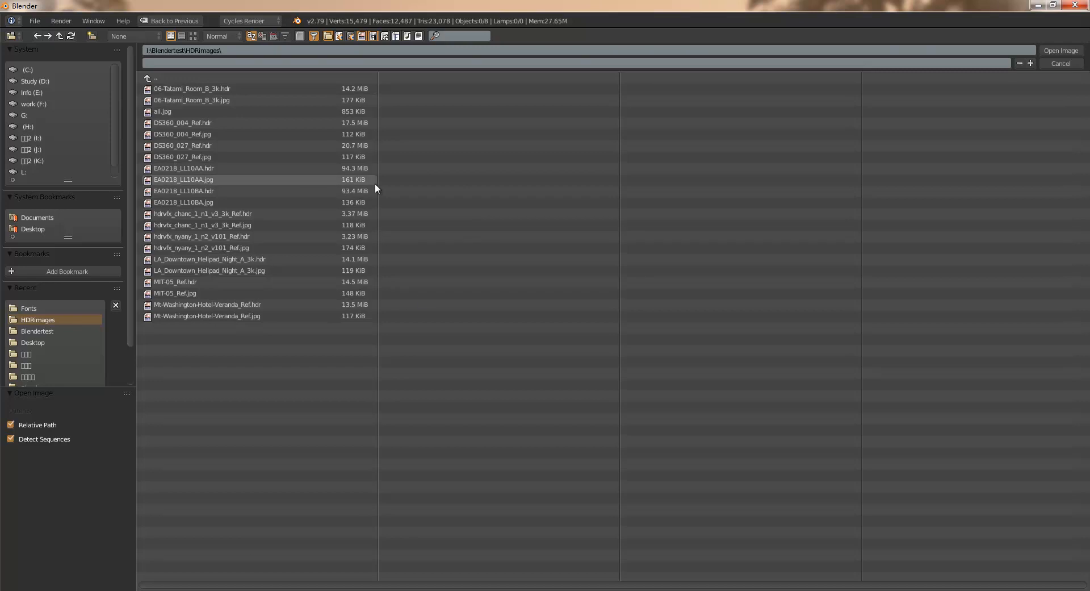
- Switch to the HDRimages folder in Windows Explorer and display its files as large icons
{"action": "mouse_move", "coordinate": [121, 590]}
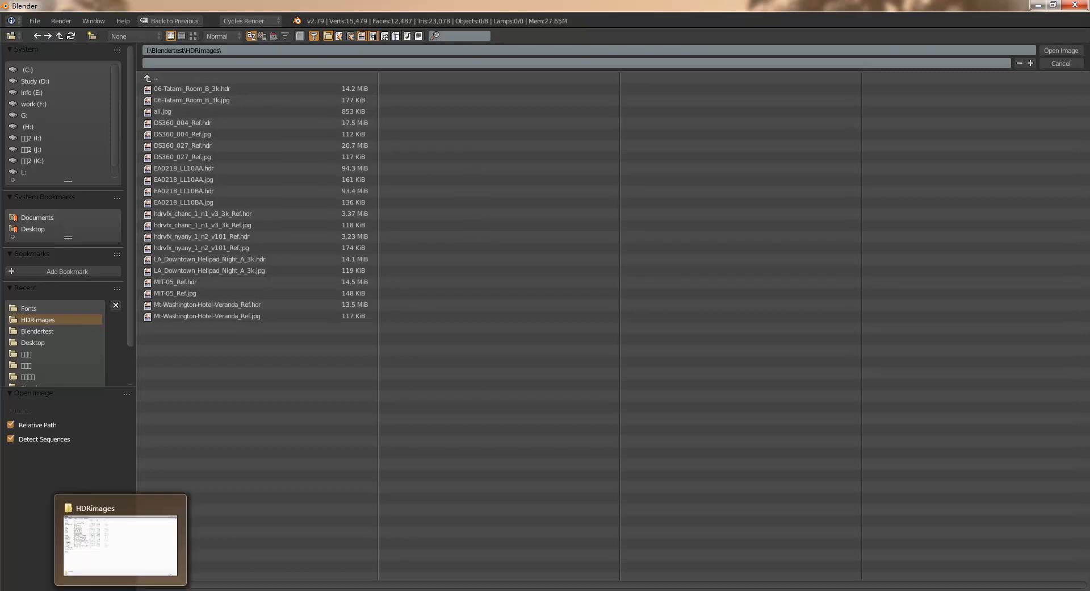
{"action": "left_click", "coordinate": [120, 544]}
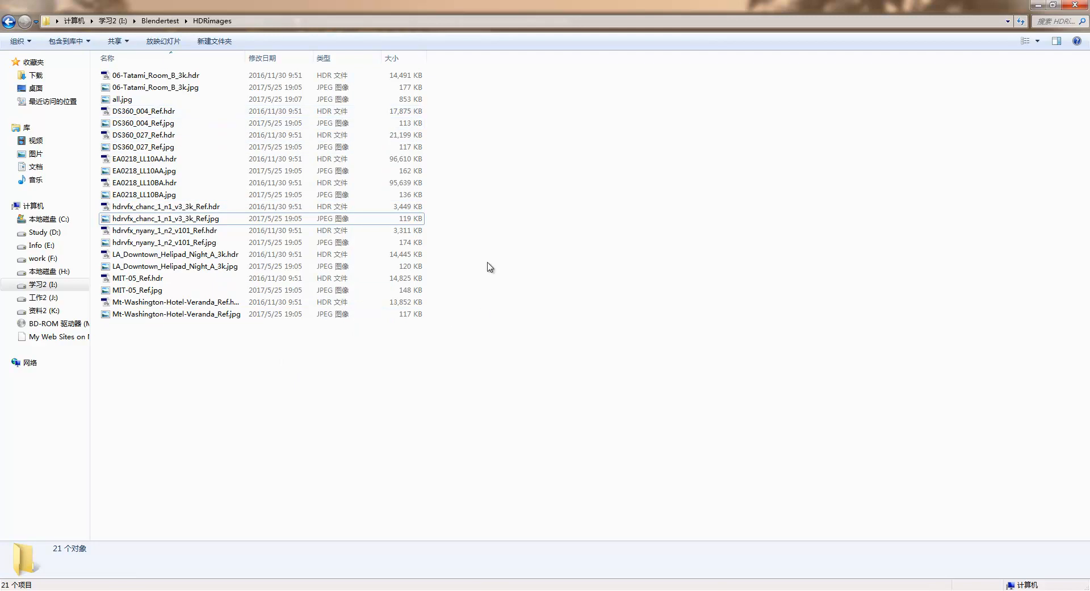
{"action": "right_click", "coordinate": [572, 217]}
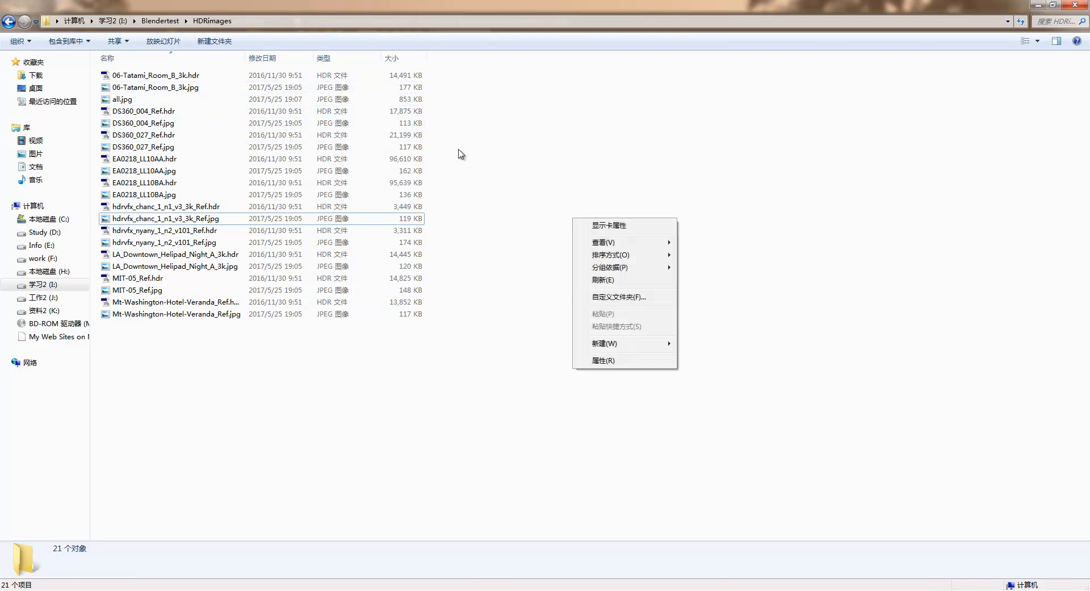
{"action": "left_click", "coordinate": [503, 174]}
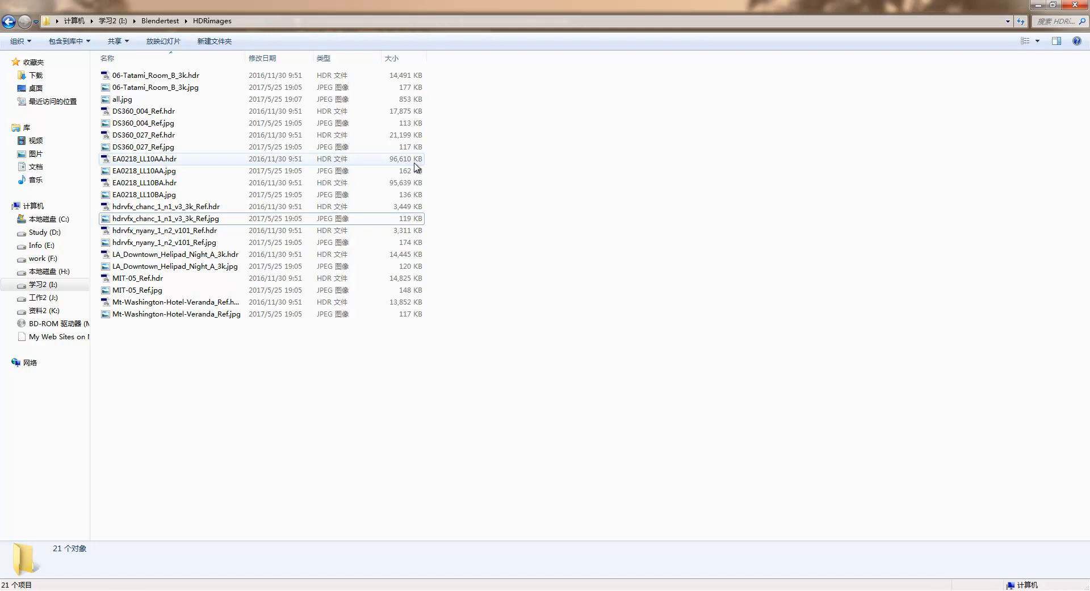
{"action": "right_click", "coordinate": [550, 211]}
{"action": "mouse_move", "coordinate": [579, 232]}
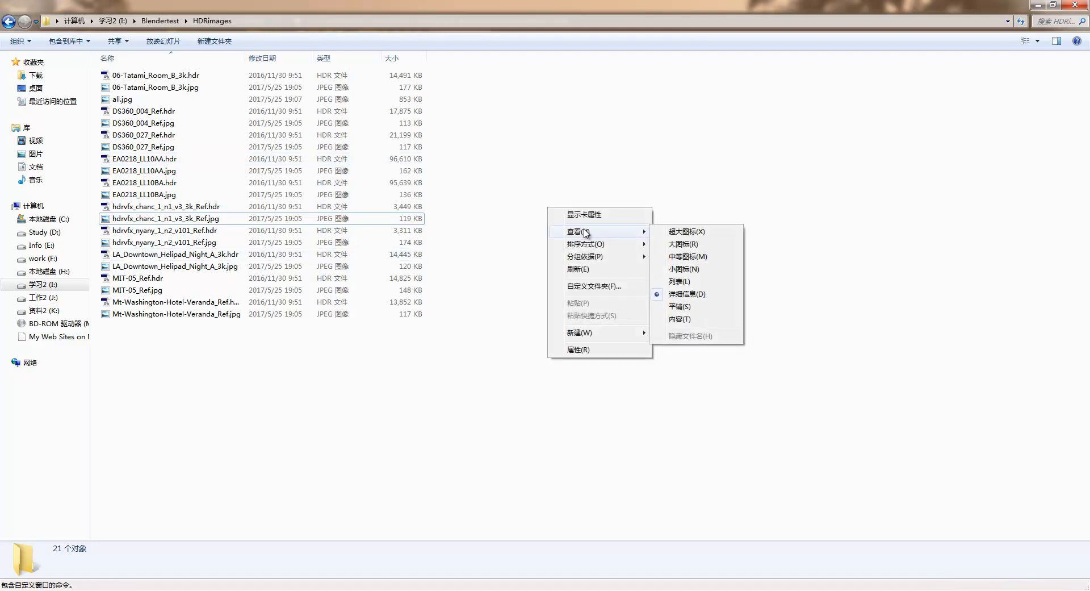
{"action": "left_click", "coordinate": [687, 244]}
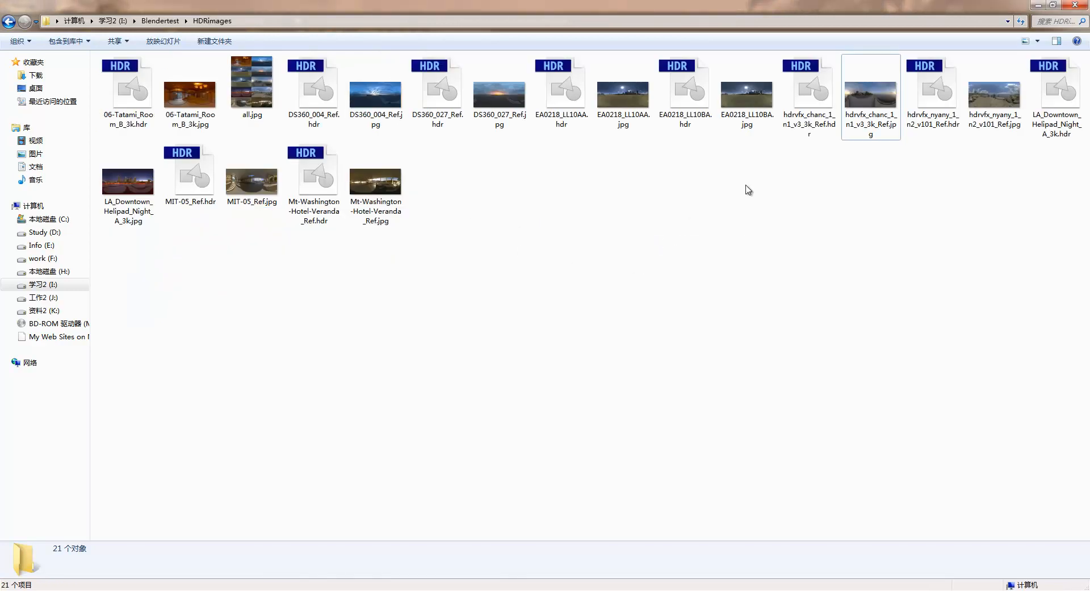
- View the panorama previews from 06-Tatami_Room_B_3k.jpg through DS360_027_Ref.jpg, and close the photo viewer
{"action": "double_click", "coordinate": [190, 94]}
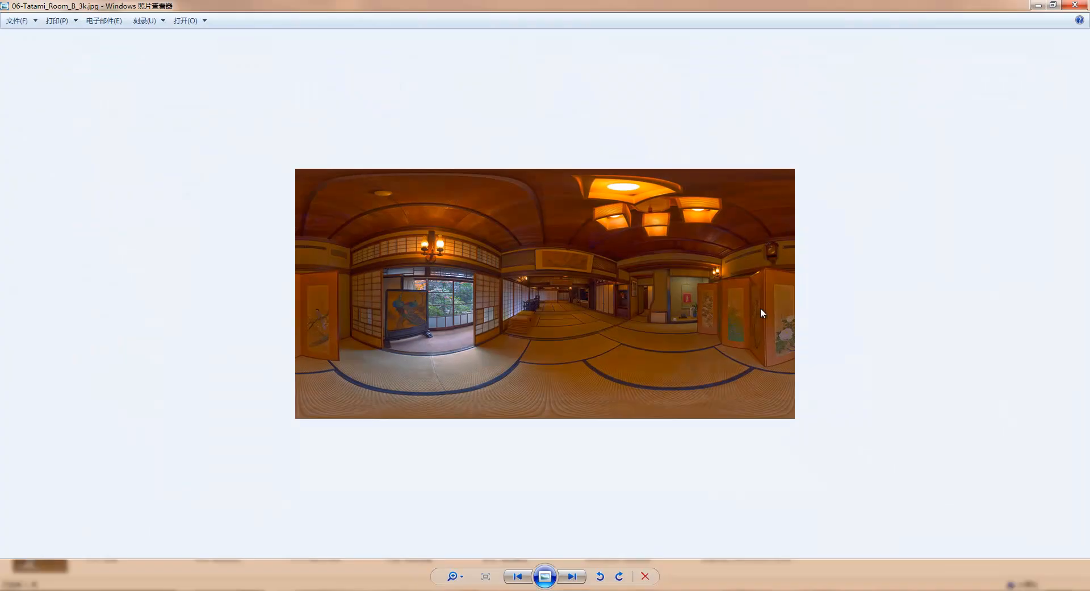
{"action": "key", "text": "Right"}
{"action": "key", "text": "Right"}
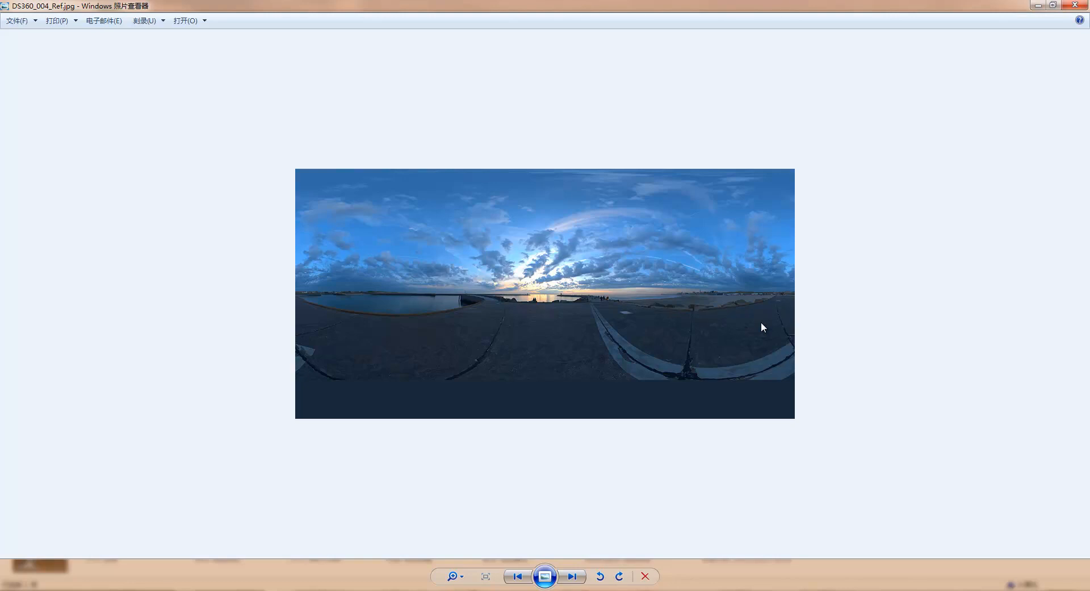
{"action": "key", "text": "Right"}
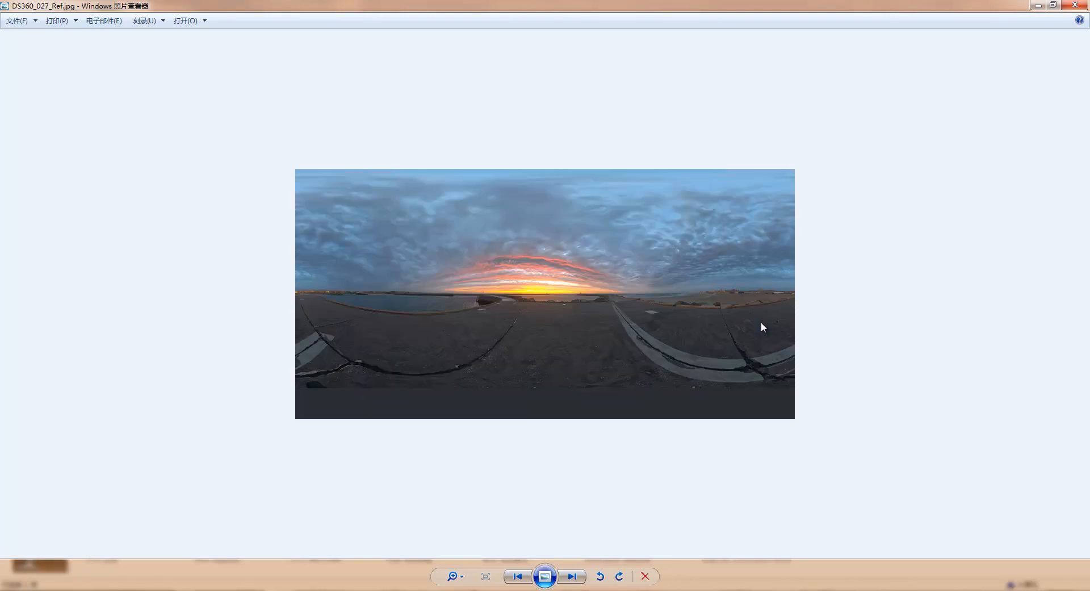
{"action": "left_click", "coordinate": [1082, 7]}
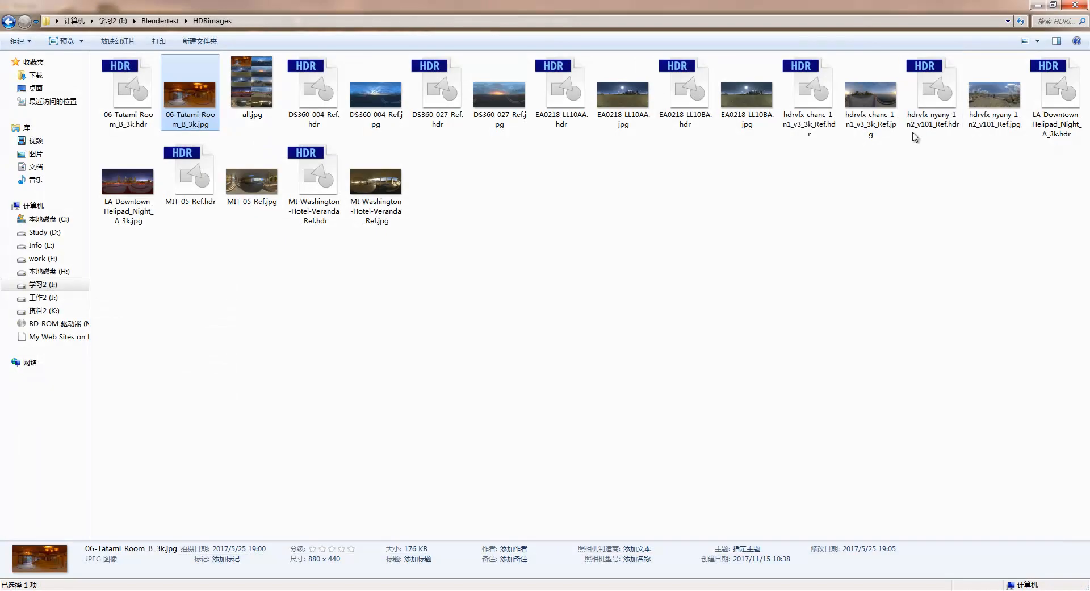
- Return to Blender and load hdrvfx_chanc_1_n1_v3_3k_Ref.hdr as the world's environment texture
{"action": "left_click", "coordinate": [191, 590]}
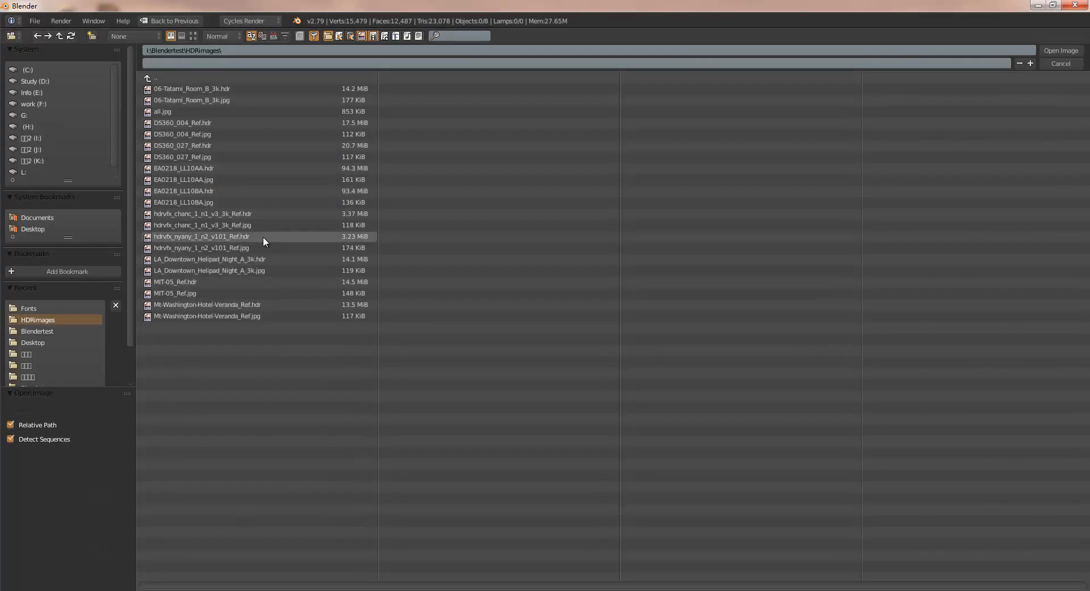
{"action": "left_click", "coordinate": [352, 214]}
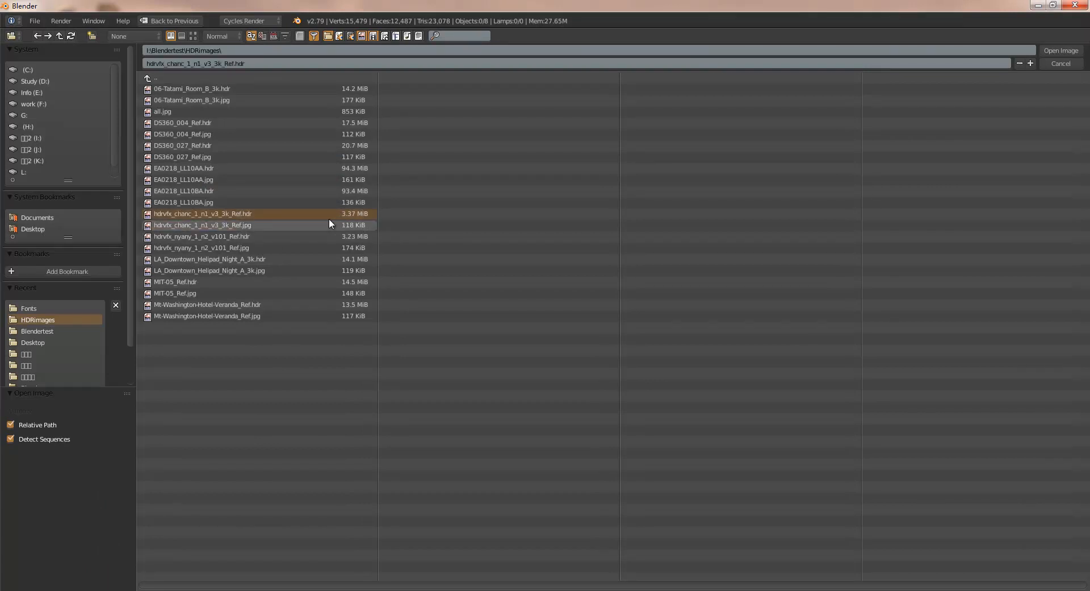
{"action": "left_click", "coordinate": [1057, 50]}
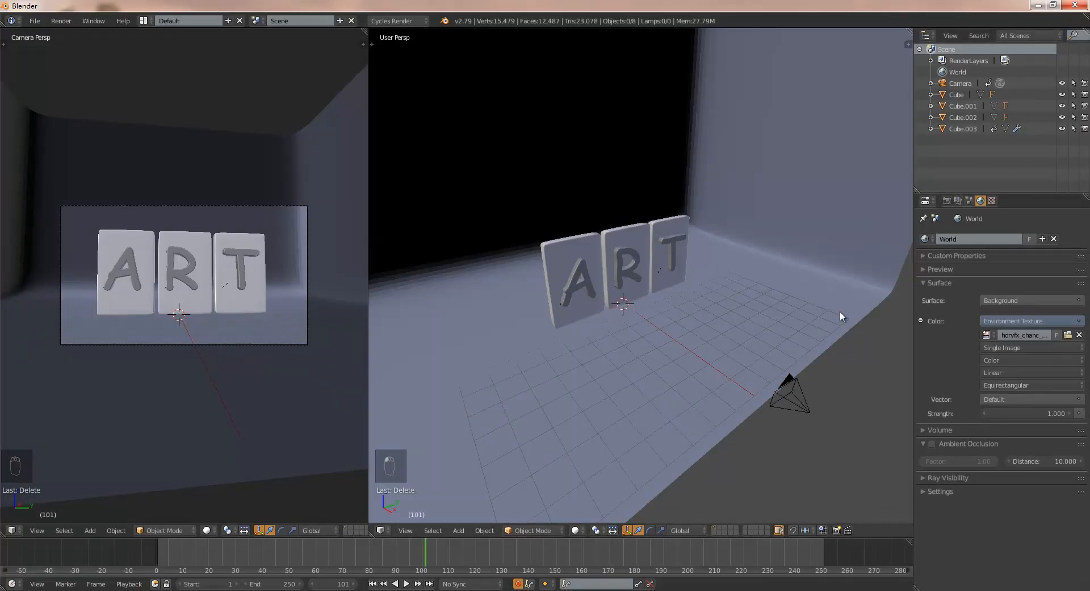
- Preview the environment lighting in the camera view with Rendered shading, and return it to Solid shading
{"action": "left_click", "coordinate": [207, 530]}
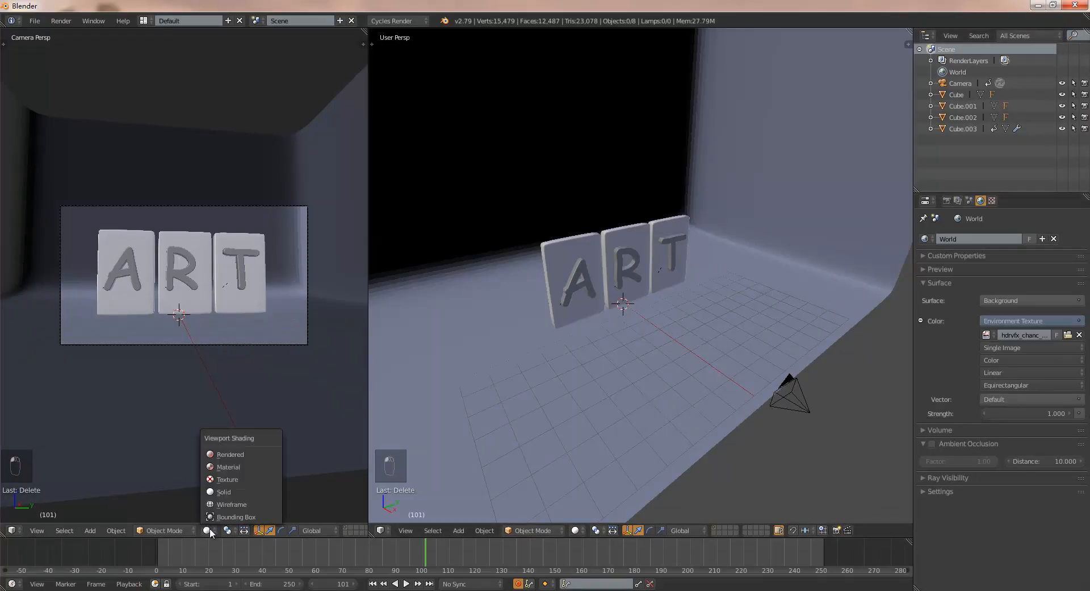
{"action": "left_click", "coordinate": [237, 454]}
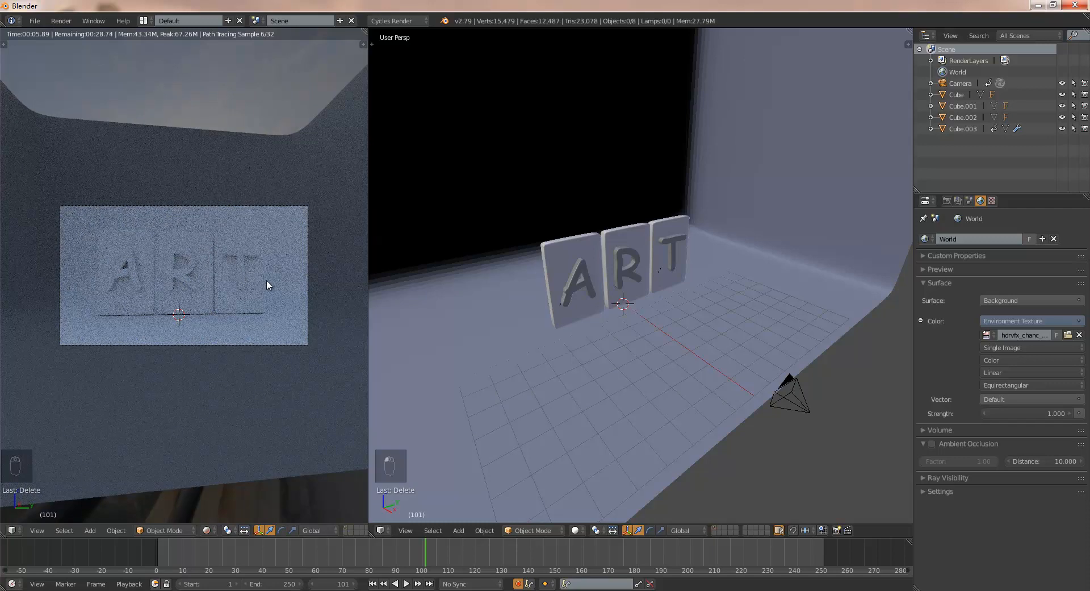
{"action": "left_click", "coordinate": [208, 530]}
{"action": "left_click", "coordinate": [230, 492]}
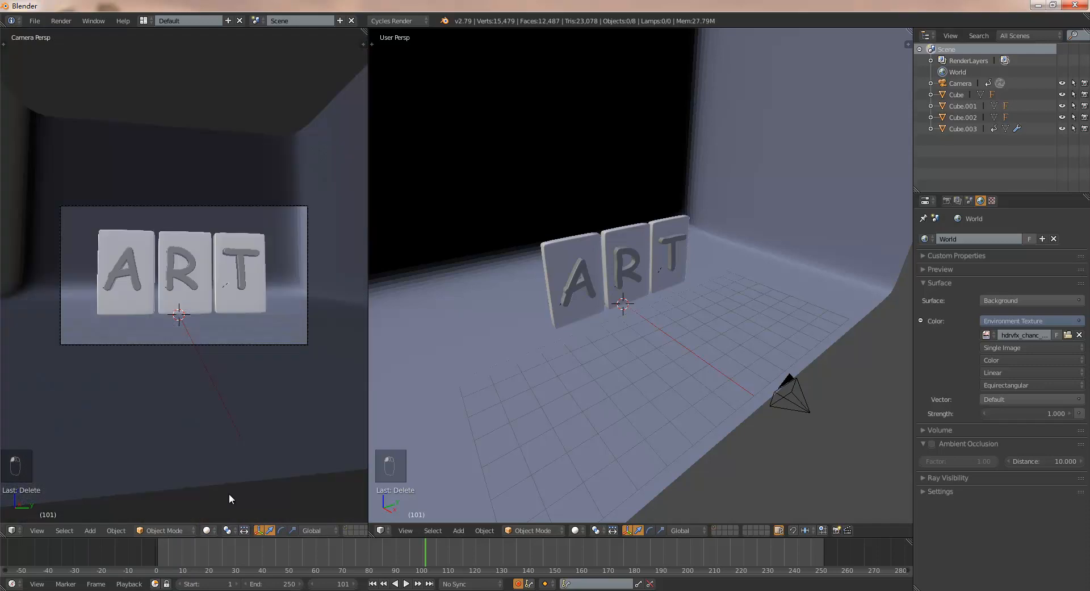
- Frame the ART slabs more closely in the user perspective view and set the camera view to Rendered shading
{"action": "scroll", "coordinate": [652, 295], "scroll_direction": "up", "scroll_amount": 3}
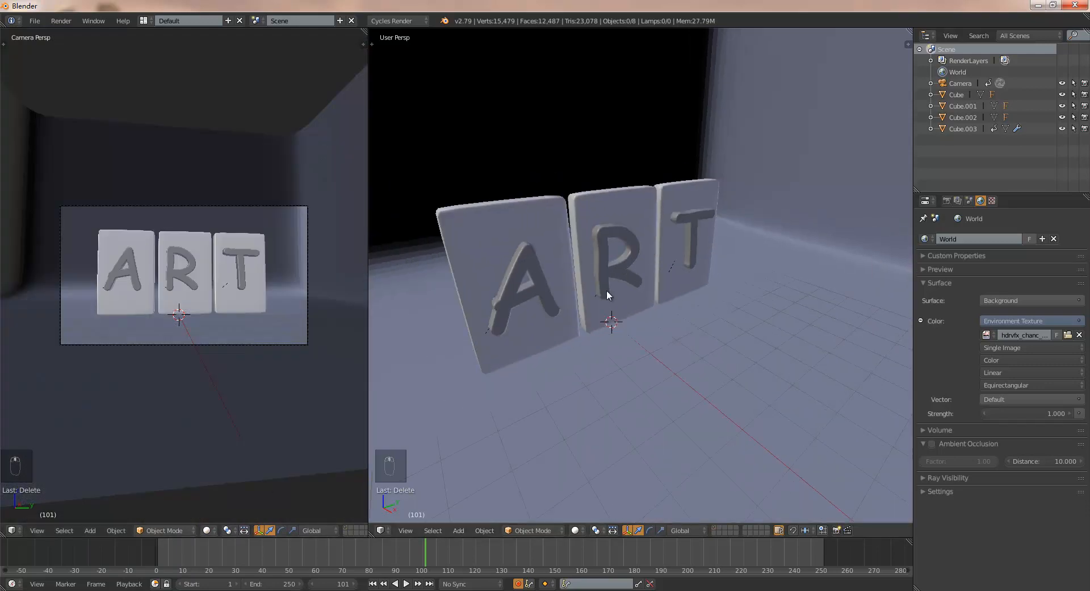
{"action": "middle_click_drag", "start_coordinate": [606, 289], "coordinate": [628, 278]}
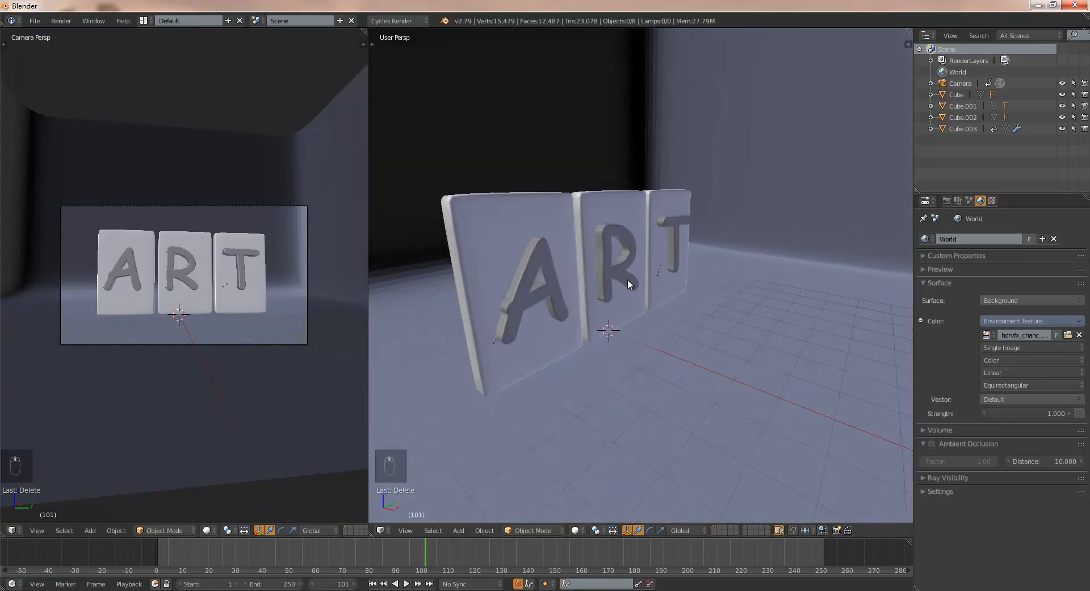
{"action": "left_click", "coordinate": [208, 529]}
{"action": "left_click", "coordinate": [224, 454]}
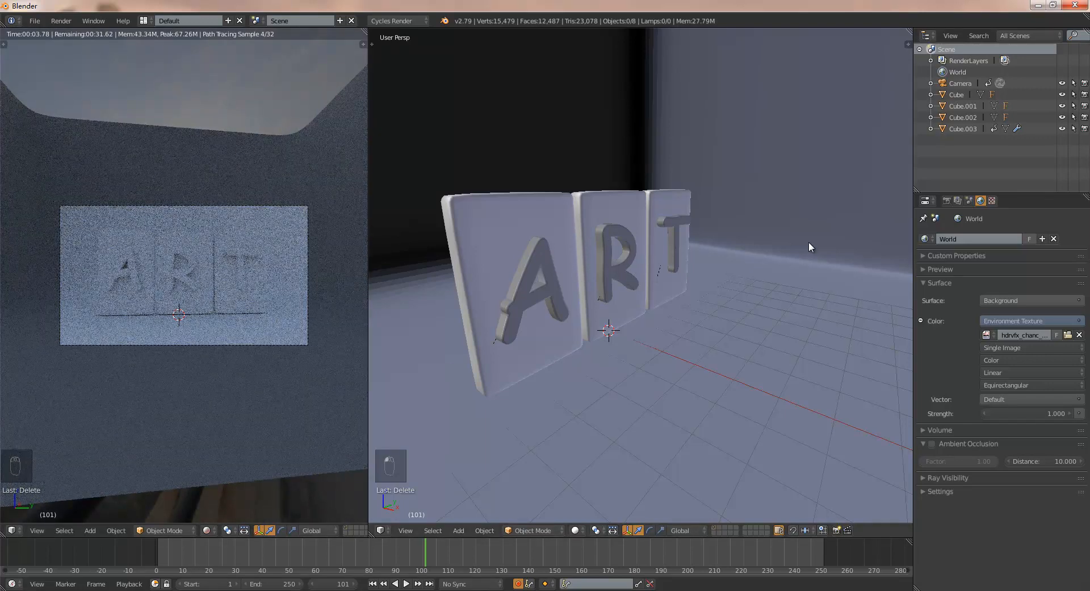
- Enable nodes on the A slab's material and tint its Diffuse BSDF color pale yellow-green
{"action": "right_click", "coordinate": [518, 217]}
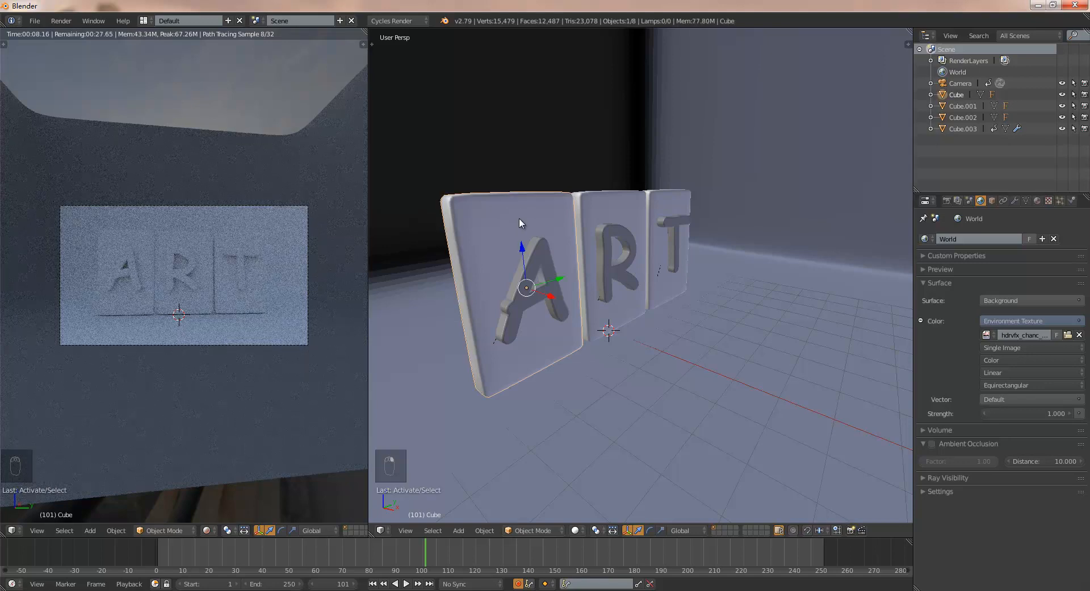
{"action": "left_click", "coordinate": [1038, 200]}
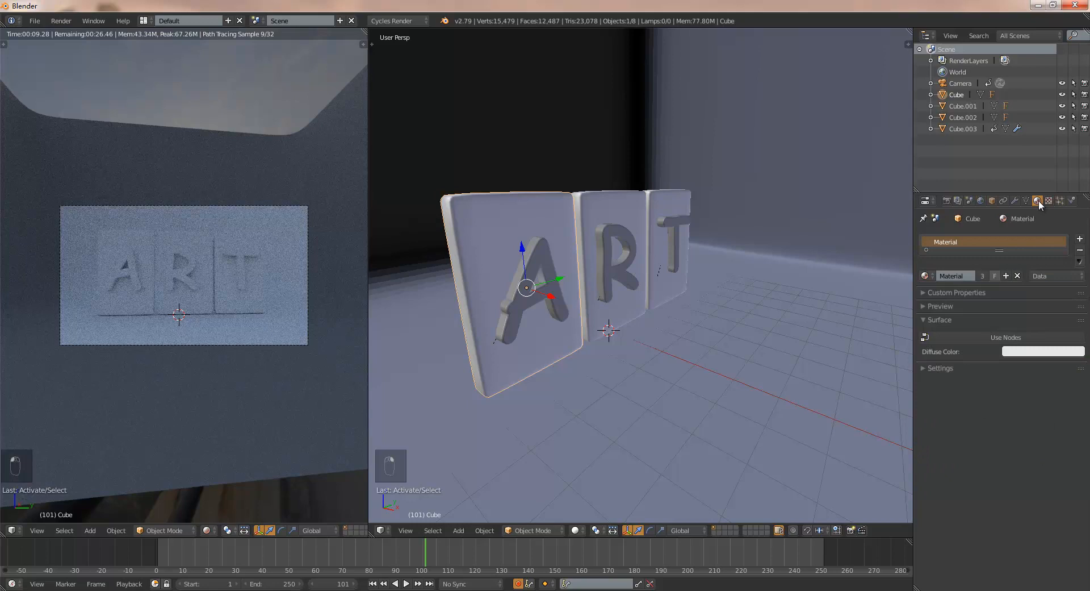
{"action": "left_click", "coordinate": [987, 338]}
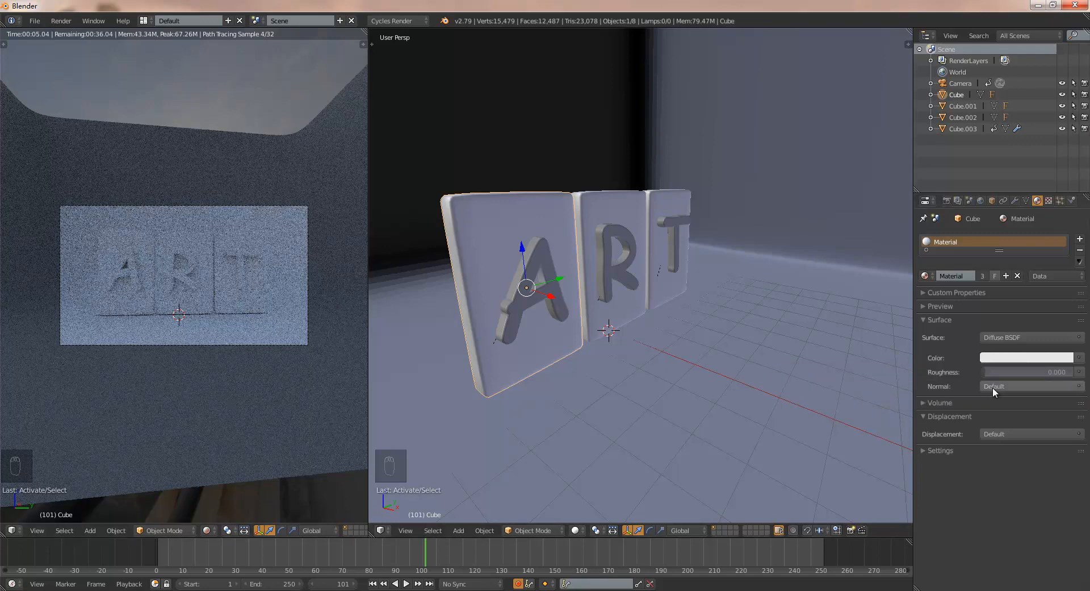
{"action": "left_click", "coordinate": [1012, 359]}
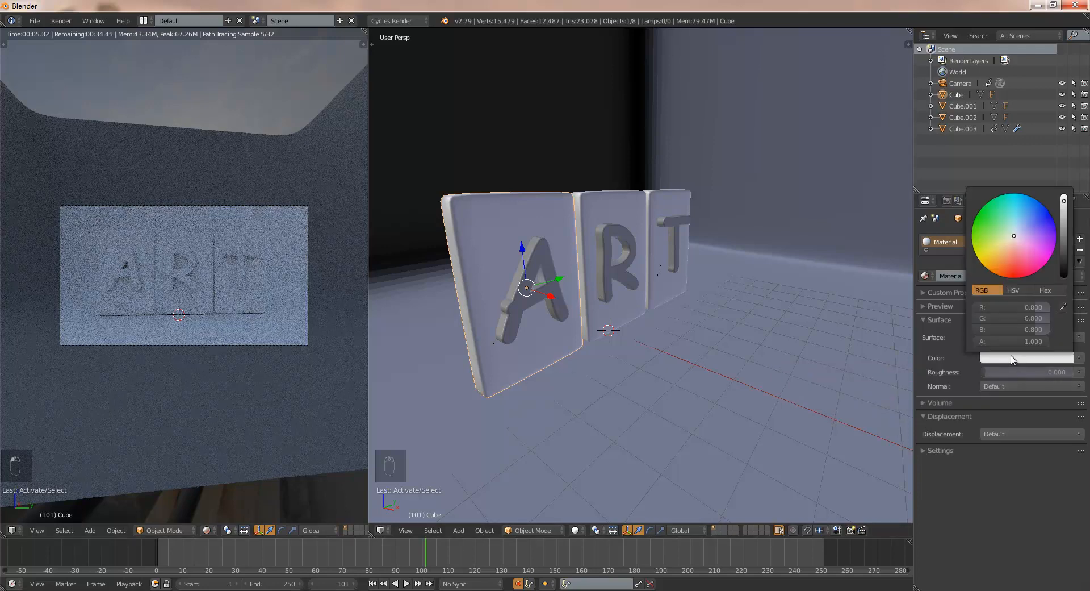
{"action": "left_click", "coordinate": [1011, 241]}
{"action": "left_click_drag", "start_coordinate": [1010, 238], "coordinate": [1009, 236]}
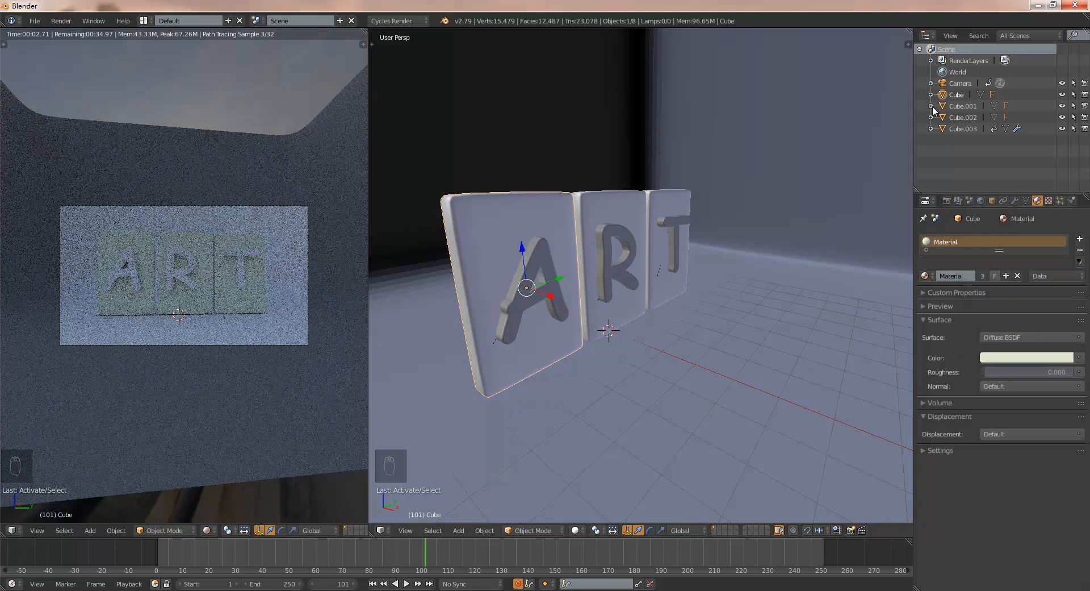
- Undo the most recent changes and expand the contents of Cube.002 in the outliner
{"action": "key", "text": "ctrl+z"}
{"action": "key", "text": "ctrl+z"}
{"action": "key", "text": "ctrl+z"}
{"action": "key", "text": "ctrl+z"}
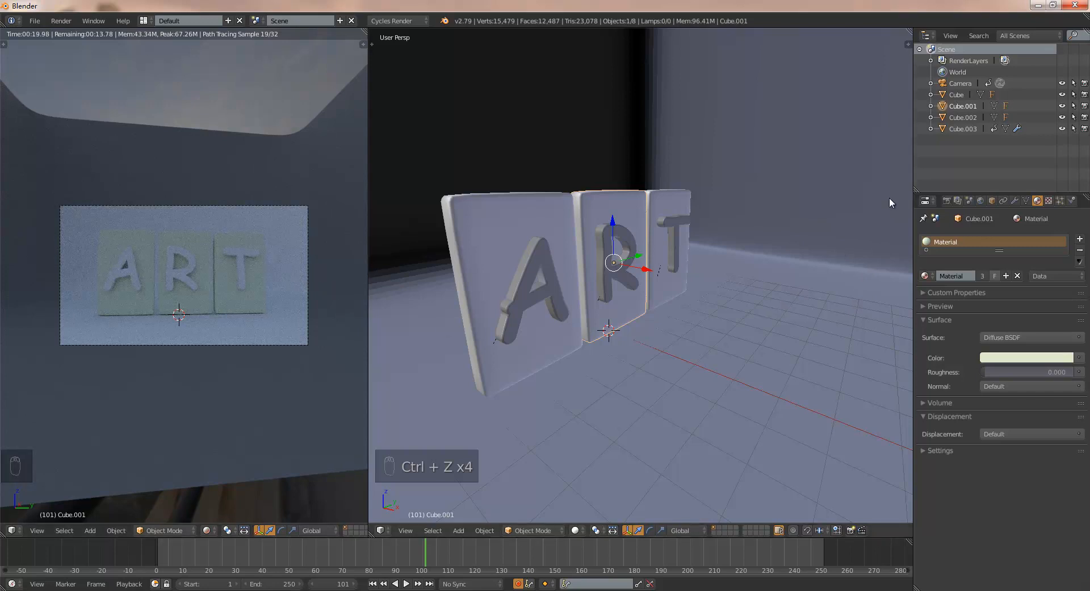
{"action": "left_click", "coordinate": [931, 117]}
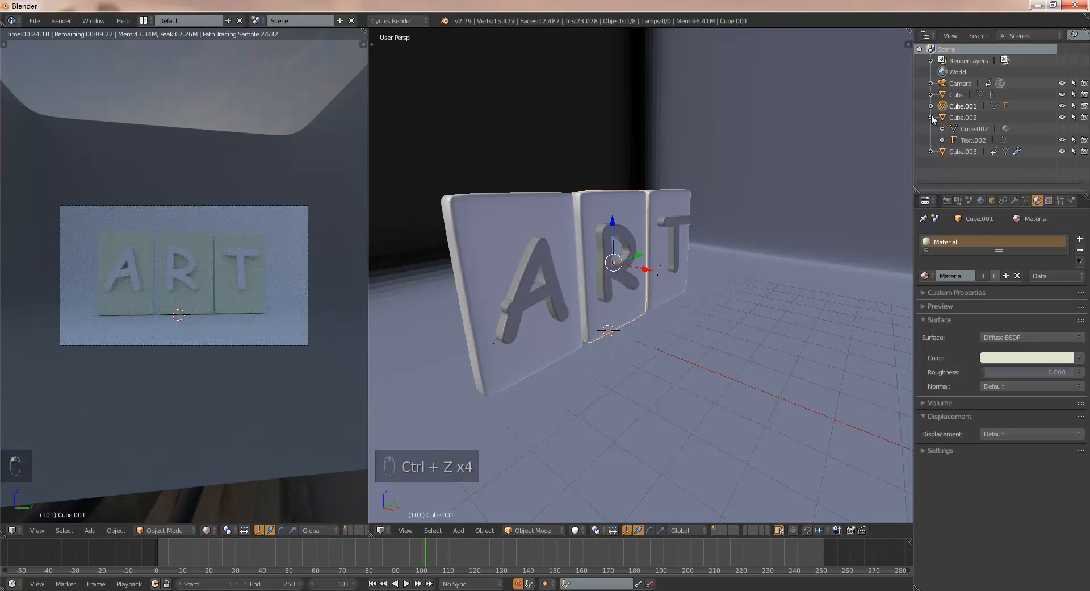
- Collapse the contents of Cube.002 in the outliner and unlink the shared material from the R and T slabs
{"action": "left_click", "coordinate": [931, 117]}
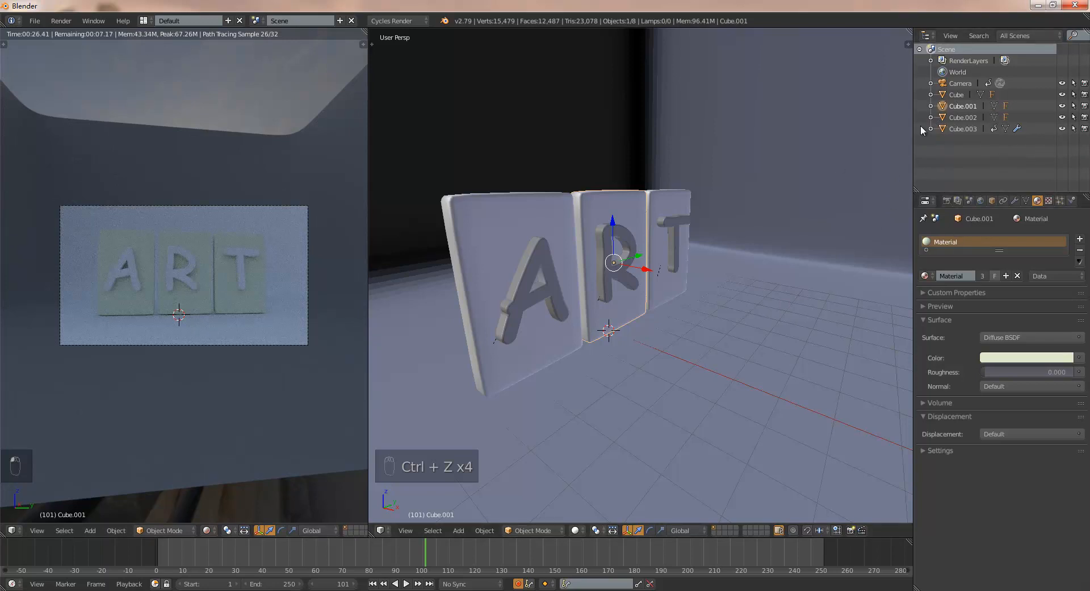
{"action": "left_click", "coordinate": [964, 118]}
{"action": "left_click", "coordinate": [964, 106]}
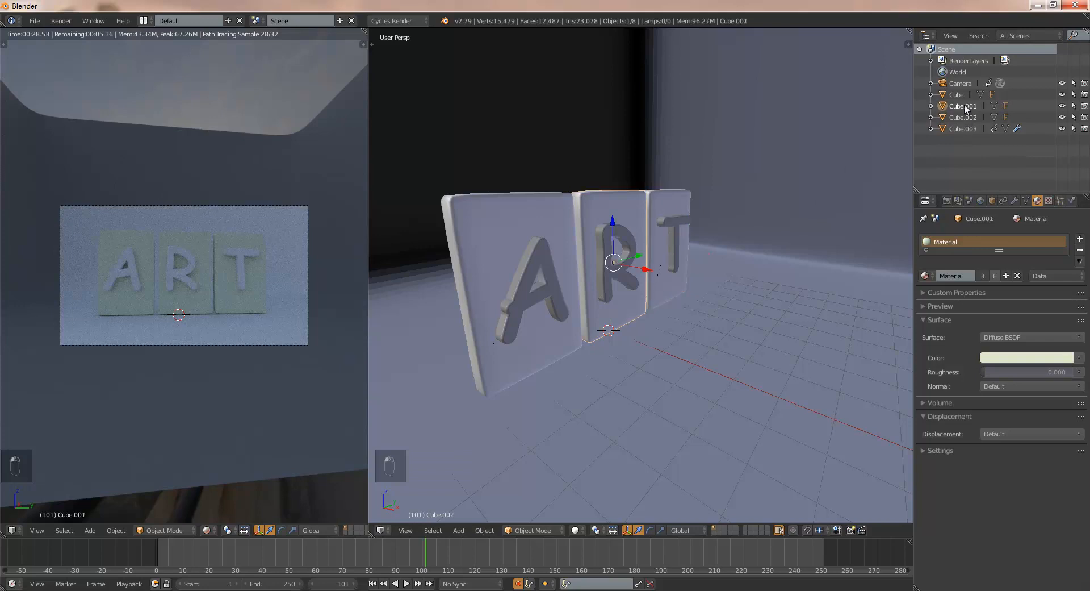
{"action": "left_click", "coordinate": [1019, 275]}
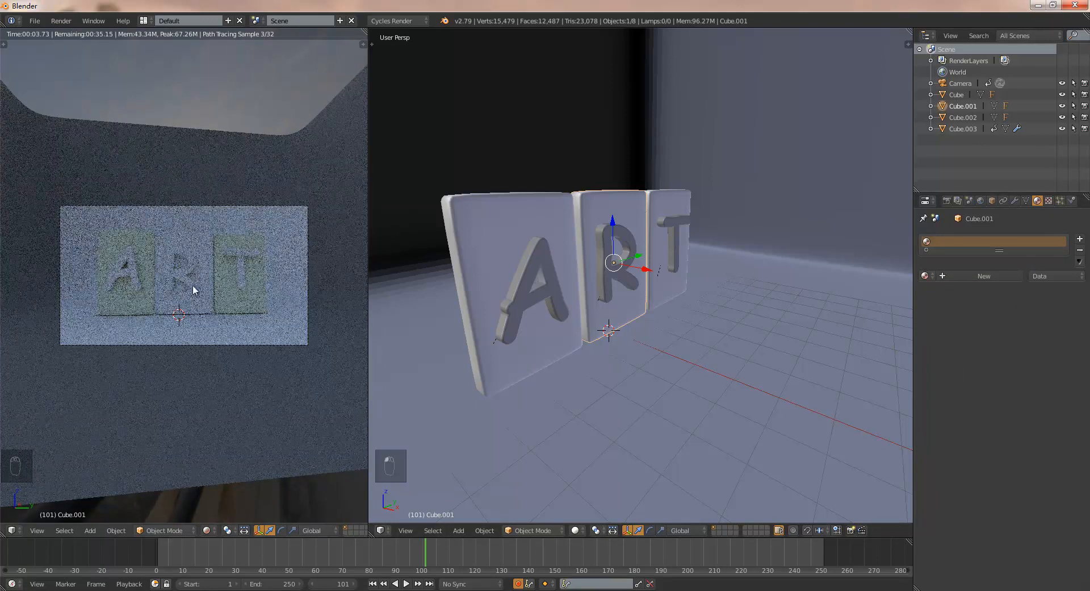
{"action": "left_click", "coordinate": [965, 118]}
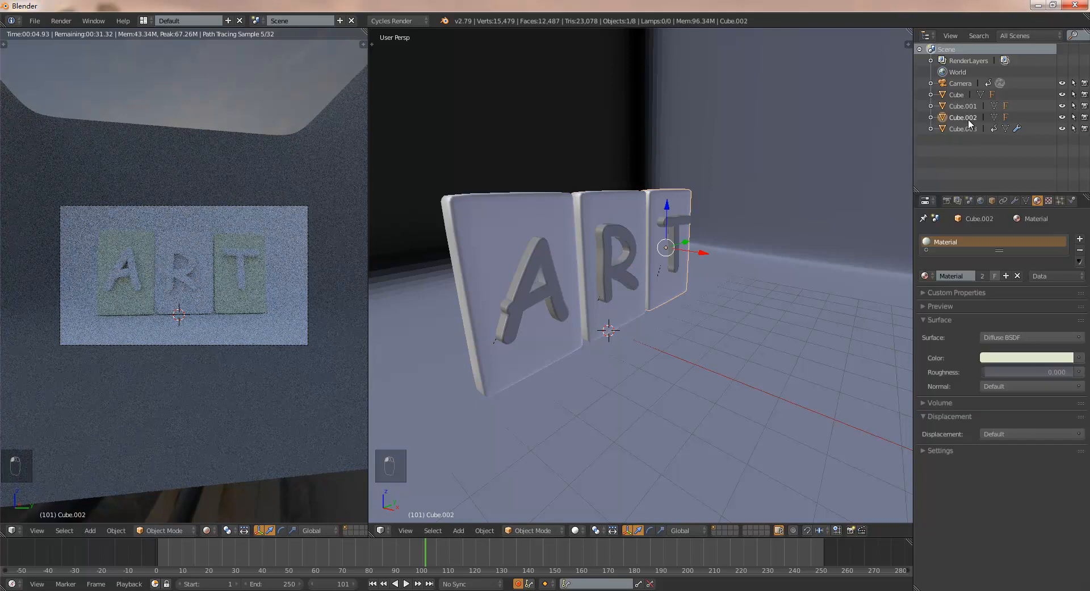
{"action": "left_click", "coordinate": [1017, 276]}
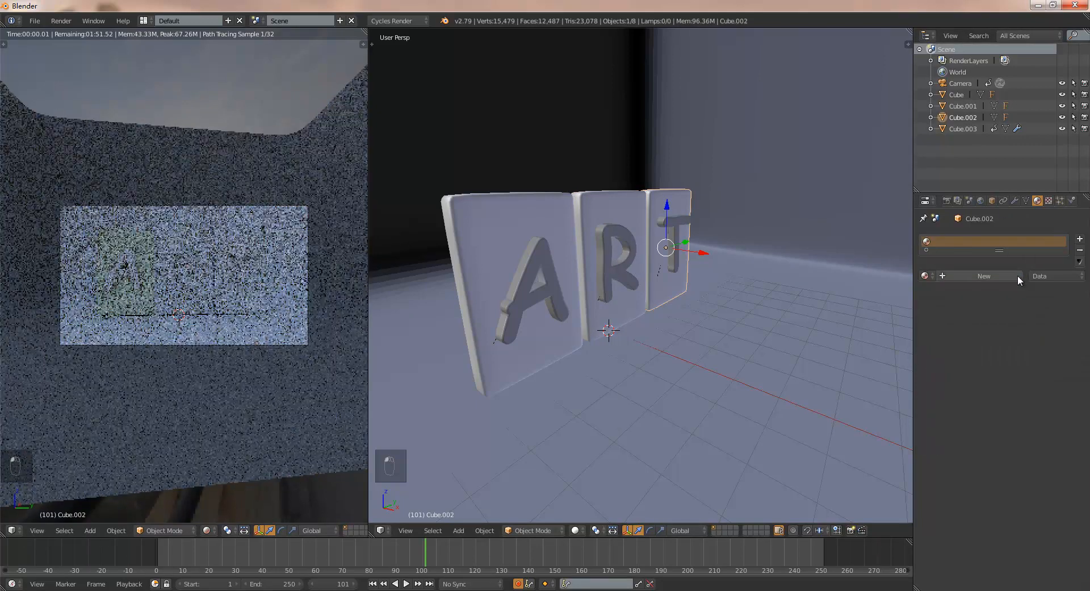
- Create a new material for the R slab and tint its Diffuse BSDF color pale blue
{"action": "left_click", "coordinate": [962, 107]}
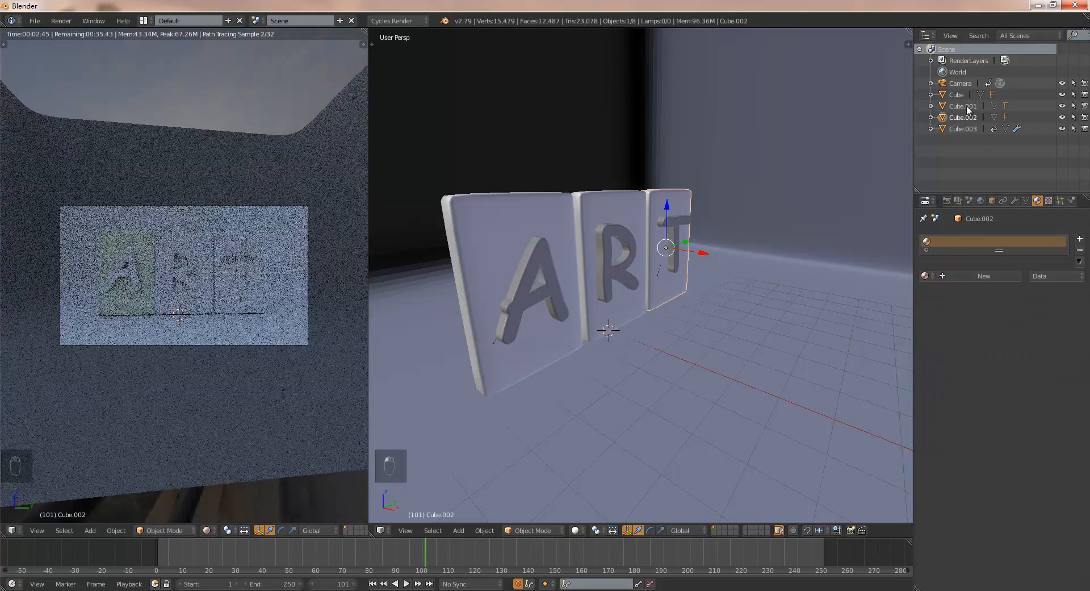
{"action": "left_click", "coordinate": [987, 275]}
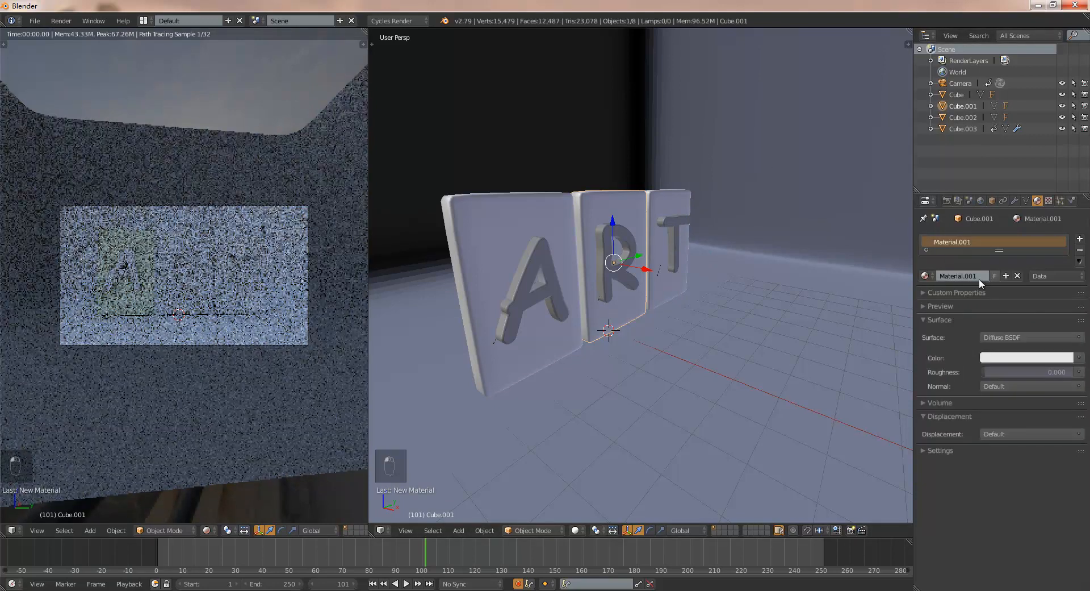
{"action": "left_click", "coordinate": [1003, 358]}
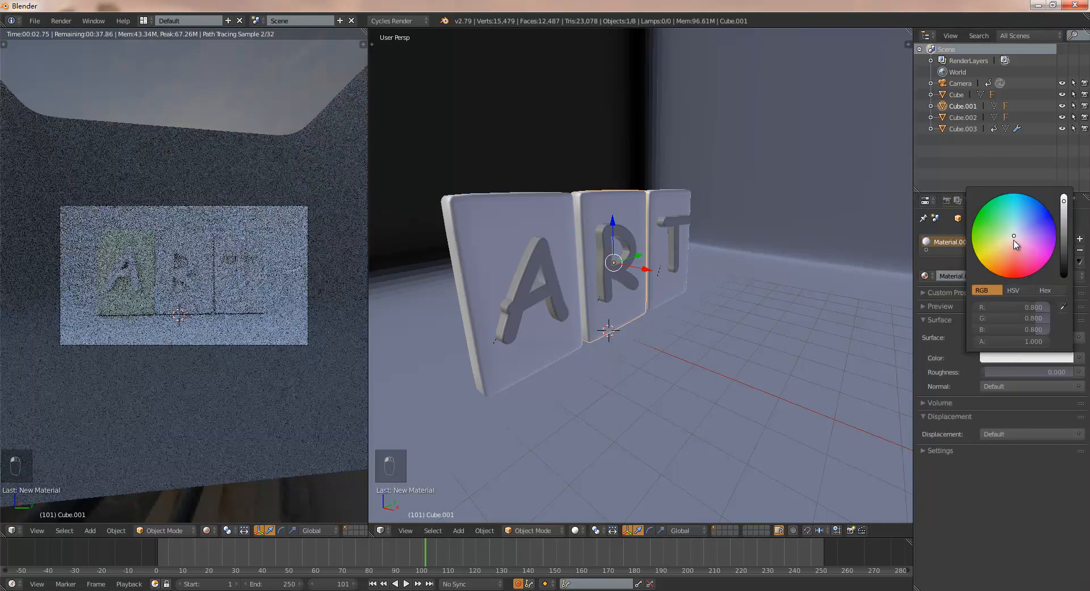
{"action": "left_click_drag", "start_coordinate": [1016, 247], "coordinate": [1017, 234]}
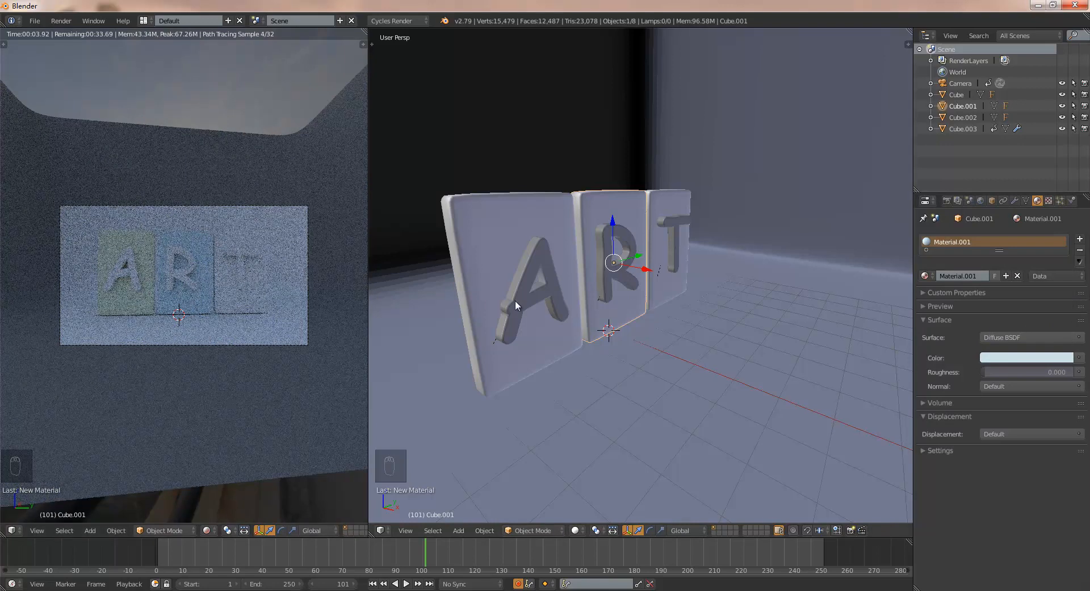
- Create a new material for the T slab and tint its Diffuse BSDF color pale pink
{"action": "left_click", "coordinate": [966, 117]}
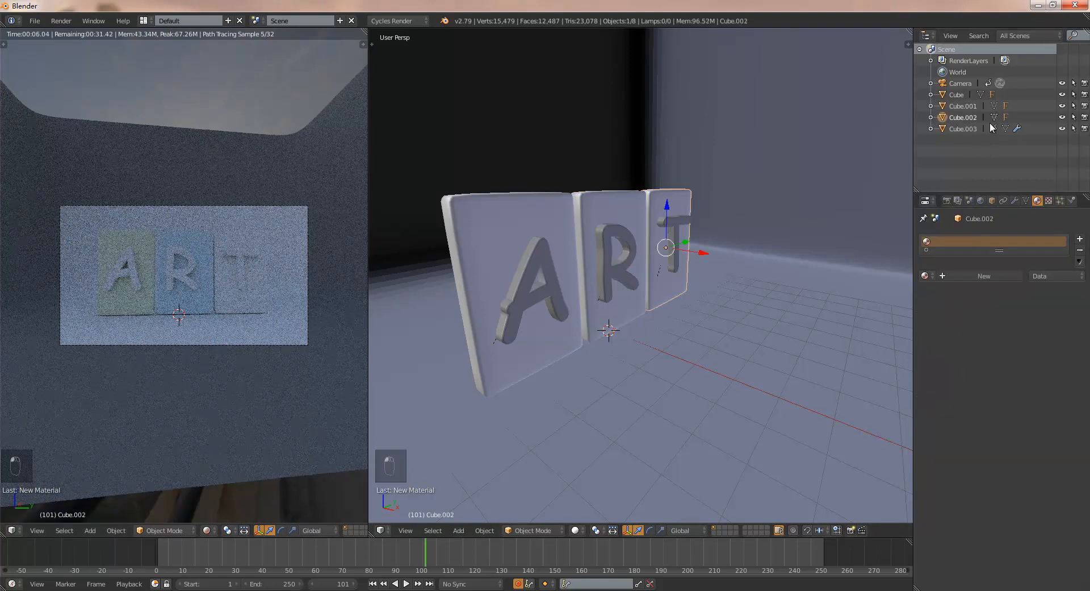
{"action": "left_click", "coordinate": [972, 275]}
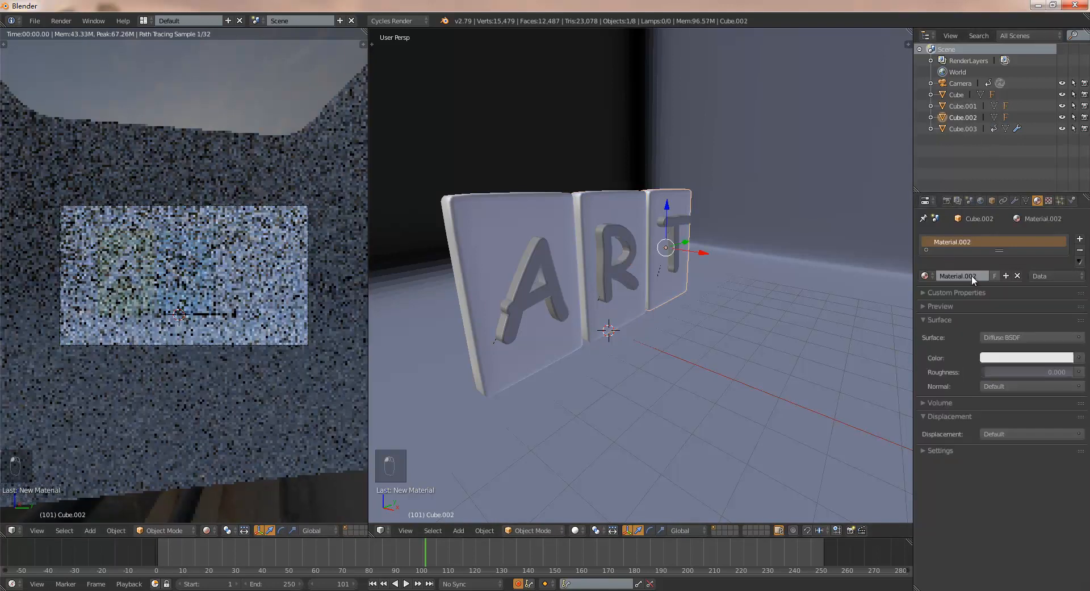
{"action": "left_click", "coordinate": [1022, 358]}
{"action": "left_click_drag", "start_coordinate": [1017, 239], "coordinate": [1017, 238]}
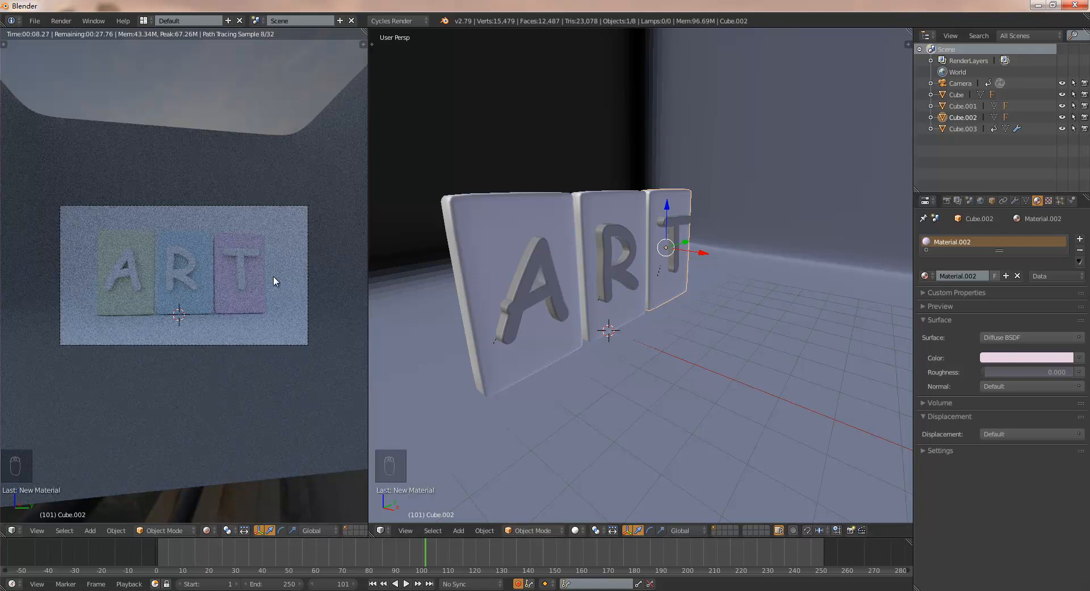
- Give each of the R, A and T text objects its own new material with the default white Diffuse BSDF
{"action": "left_click", "coordinate": [931, 106]}
{"action": "left_click", "coordinate": [972, 130]}
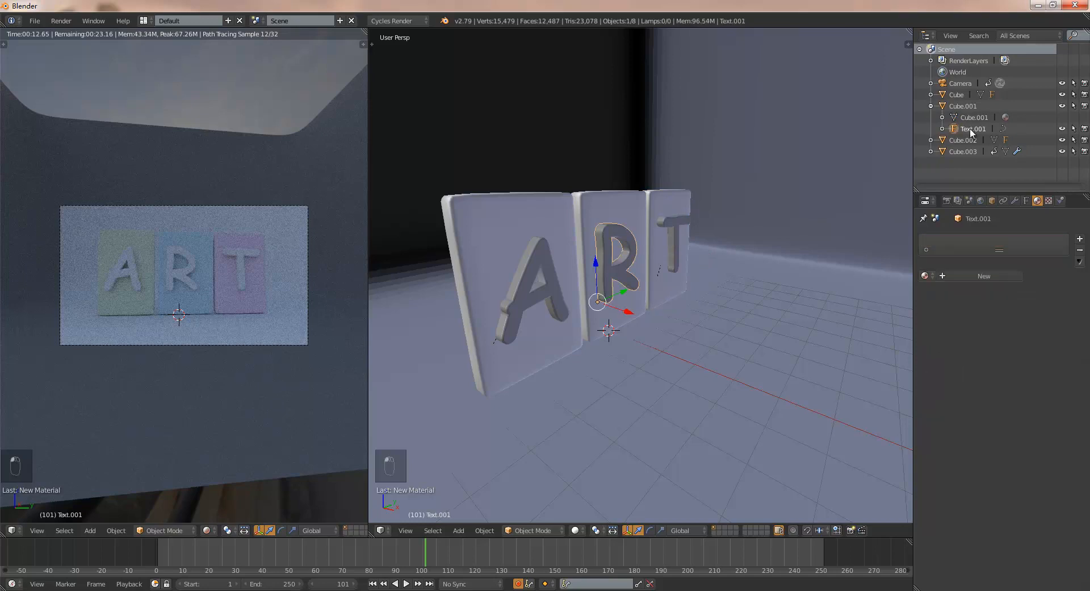
{"action": "left_click", "coordinate": [977, 275]}
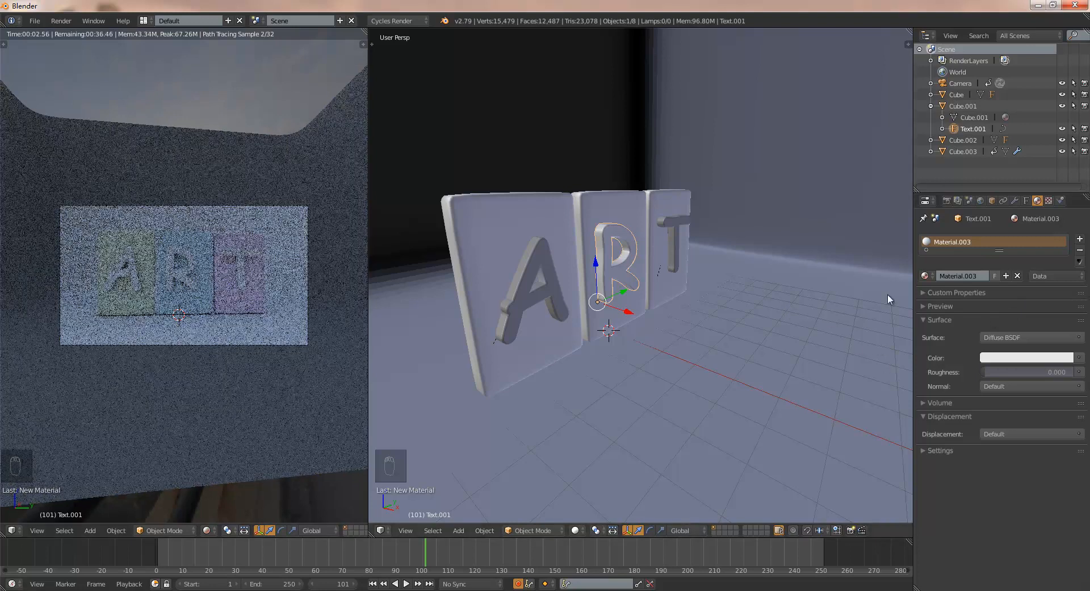
{"action": "left_click", "coordinate": [931, 95]}
{"action": "left_click", "coordinate": [966, 118]}
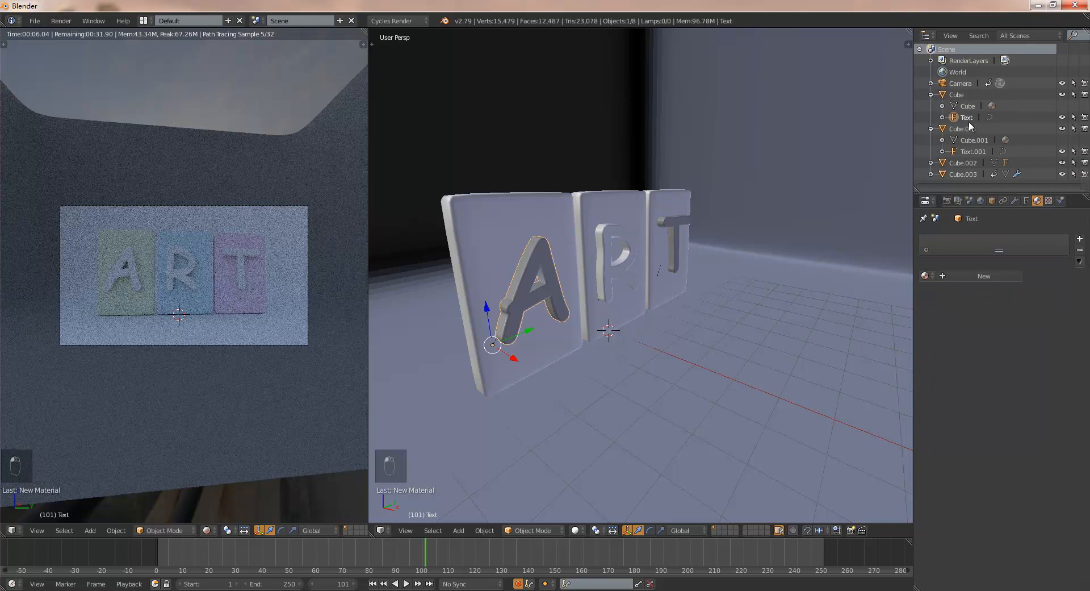
{"action": "left_click", "coordinate": [990, 276]}
{"action": "left_click", "coordinate": [931, 163]}
{"action": "scroll", "coordinate": [975, 153], "scroll_direction": "down", "scroll_amount": 2}
{"action": "left_click", "coordinate": [975, 166]}
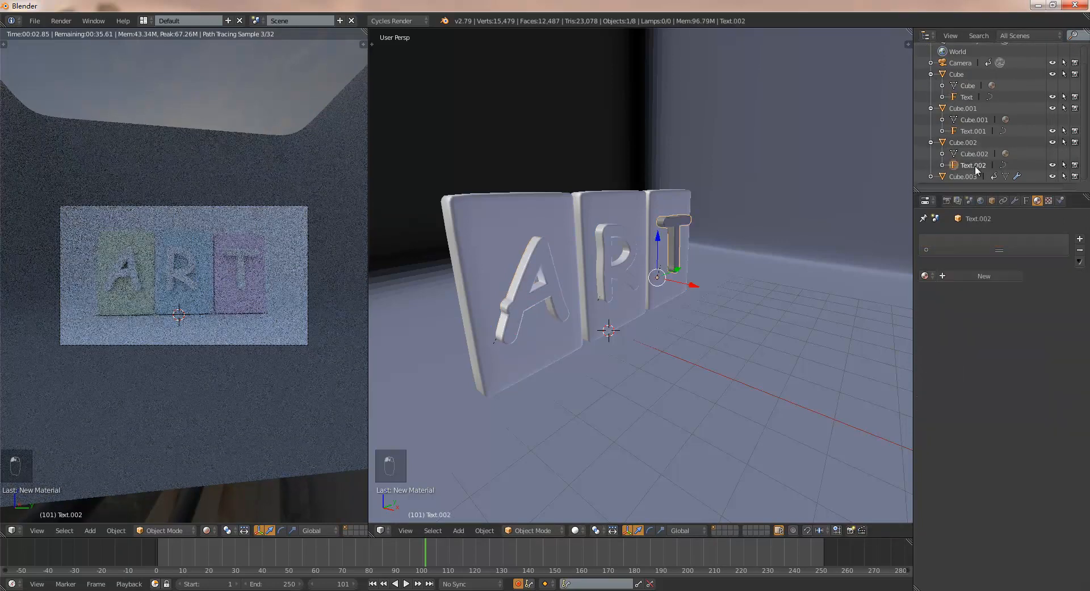
{"action": "left_click", "coordinate": [989, 275]}
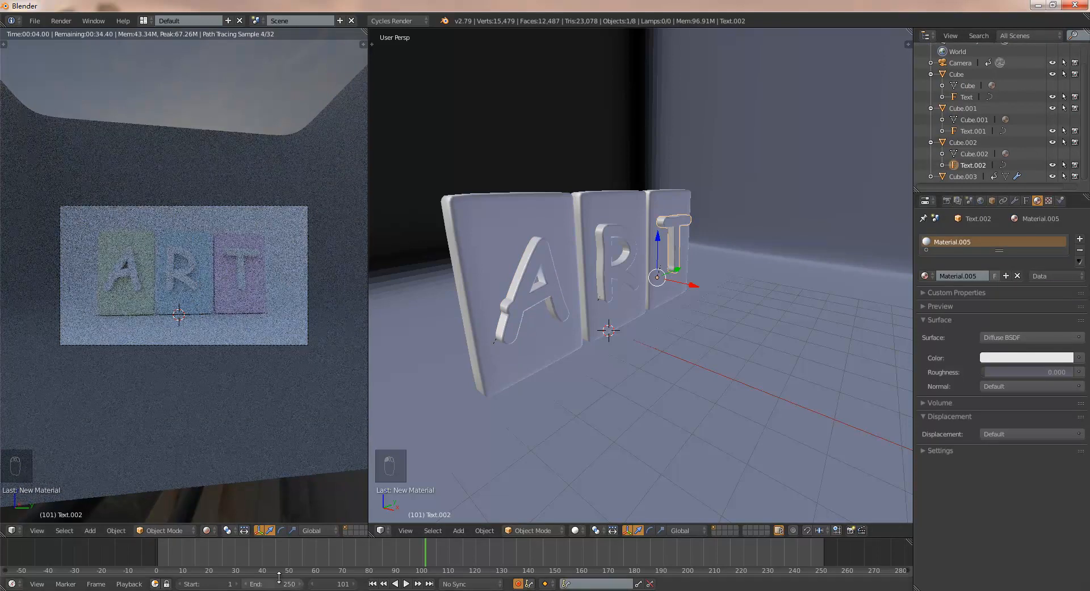
- Go to frame 24 and split the user perspective view into two stacked areas, with the upper one as a Node Editor
{"action": "left_click_drag", "start_coordinate": [256, 556], "coordinate": [221, 553]}
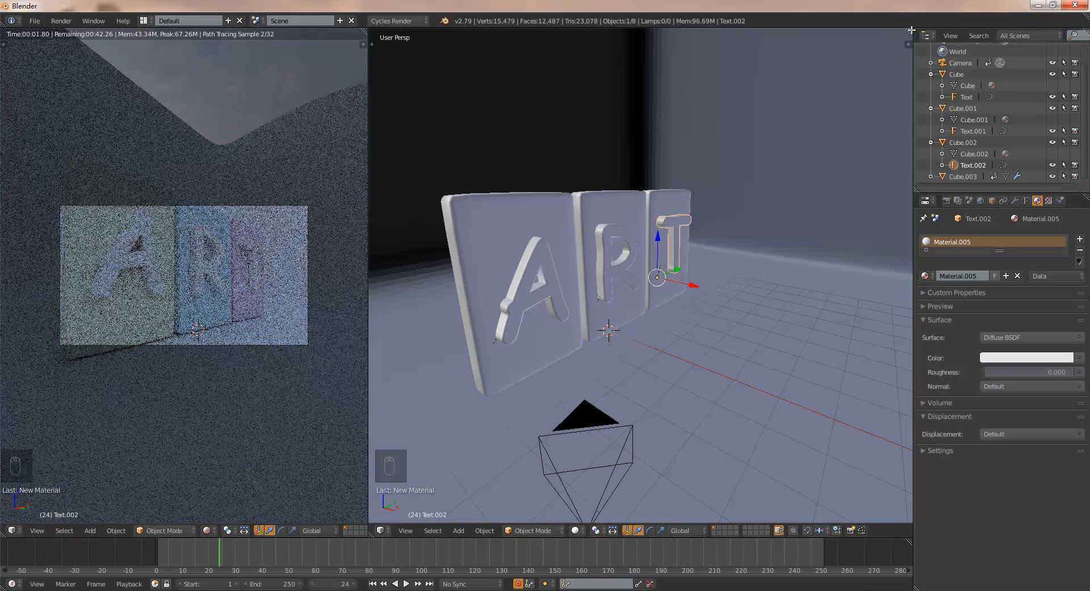
{"action": "left_click_drag", "start_coordinate": [910, 42], "coordinate": [338, 264]}
{"action": "left_click", "coordinate": [381, 265]}
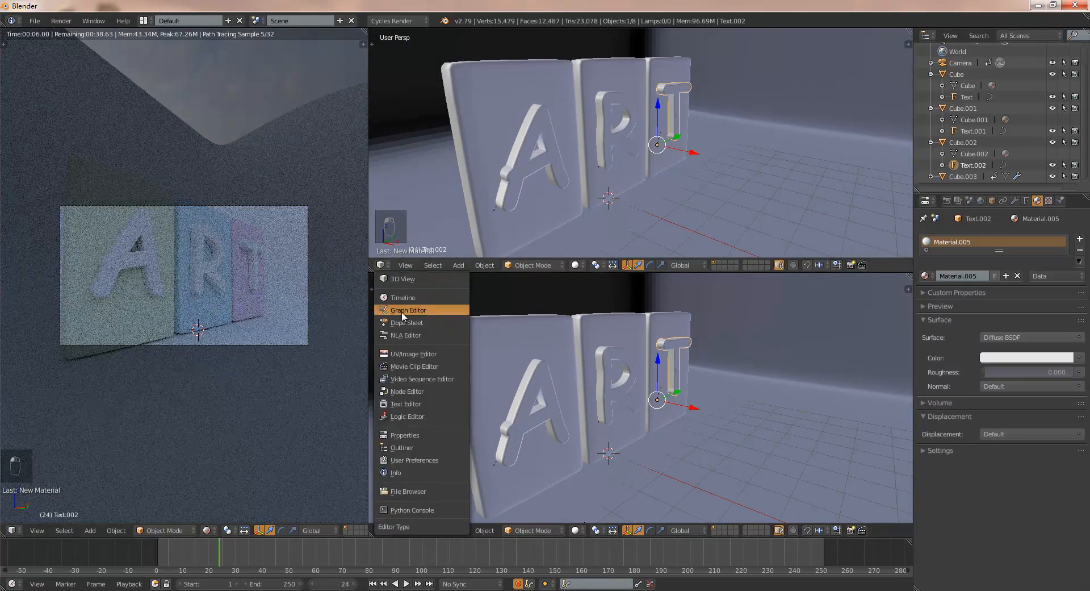
{"action": "left_click", "coordinate": [414, 391]}
{"action": "scroll", "coordinate": [585, 116], "scroll_direction": "up", "scroll_amount": 3}
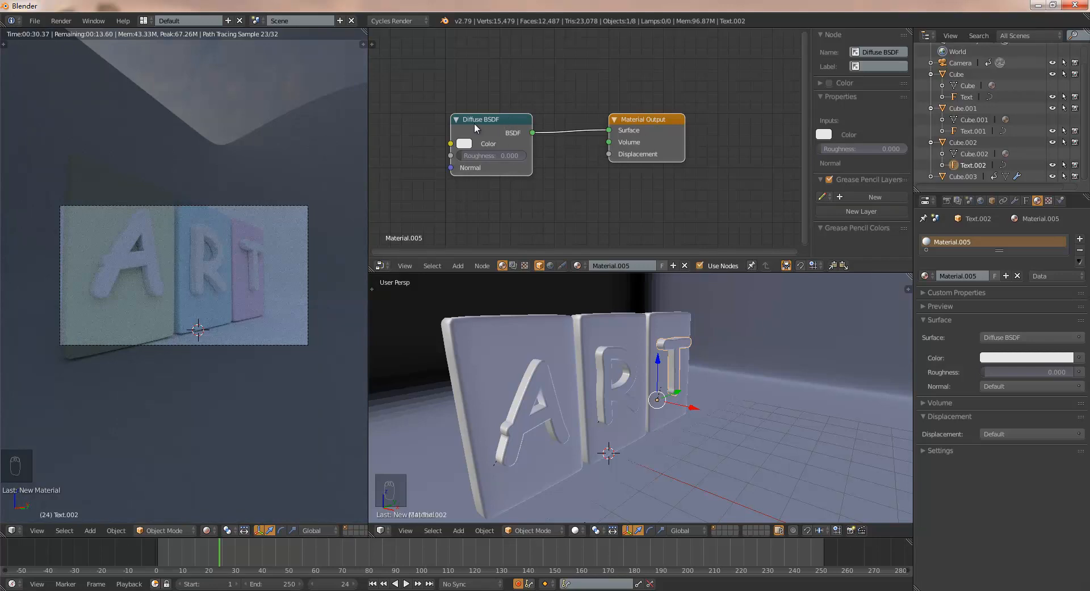
- Make room in the T letter's node tree and add a Glass BSDF above the Diffuse BSDF, linked to the Material Output's Surface
{"action": "left_click_drag", "start_coordinate": [805, 211], "coordinate": [804, 222]}
{"action": "left_click_drag", "start_coordinate": [492, 113], "coordinate": [493, 170]}
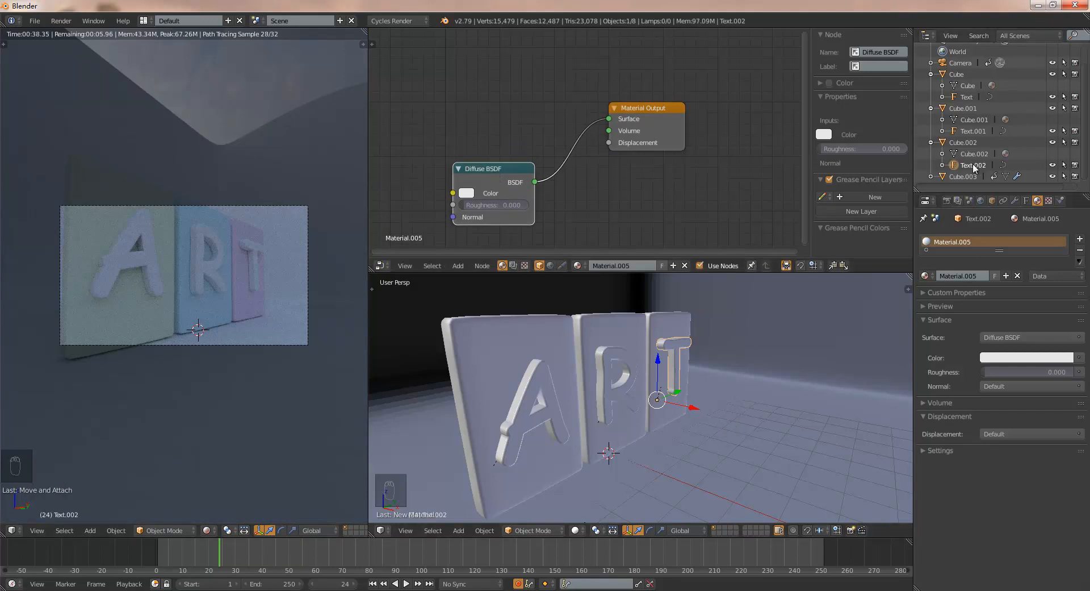
{"action": "left_click_drag", "start_coordinate": [648, 110], "coordinate": [663, 102]}
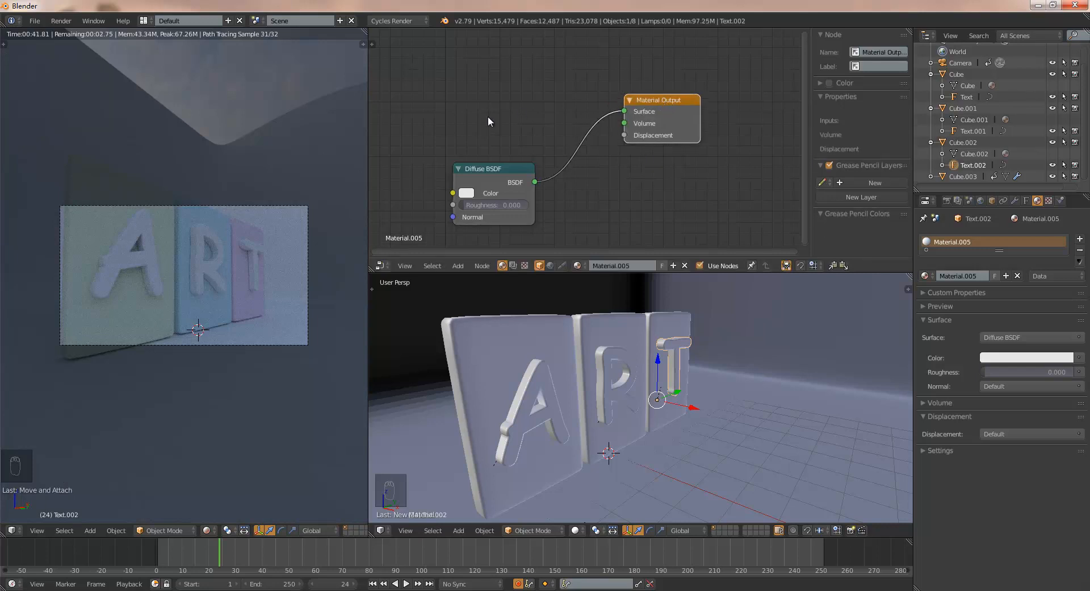
{"action": "key", "text": "shift+a"}
{"action": "mouse_move", "coordinate": [487, 152]}
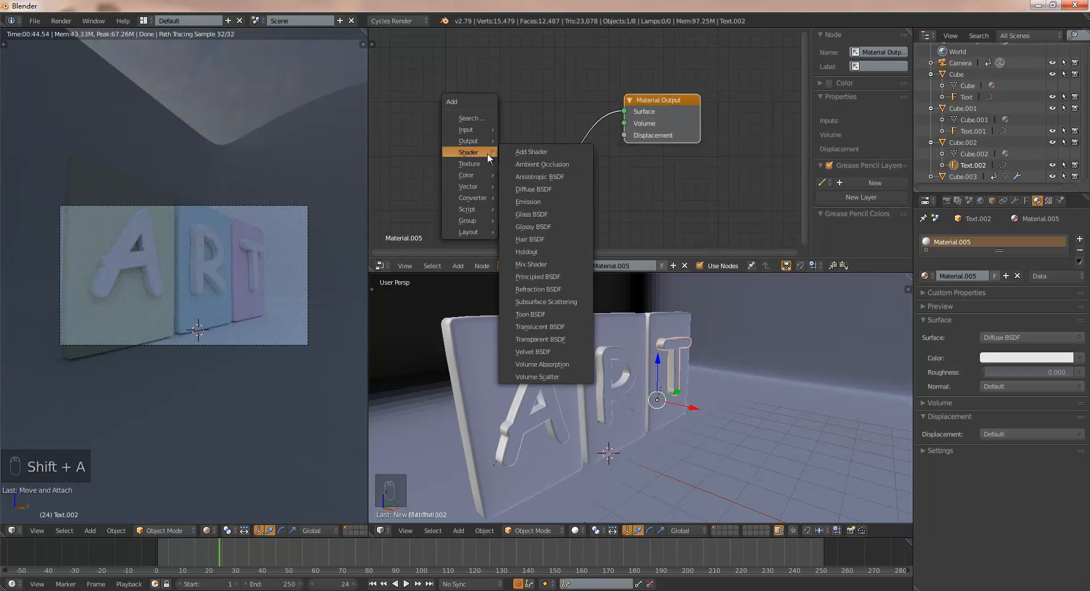
{"action": "left_click", "coordinate": [532, 214]}
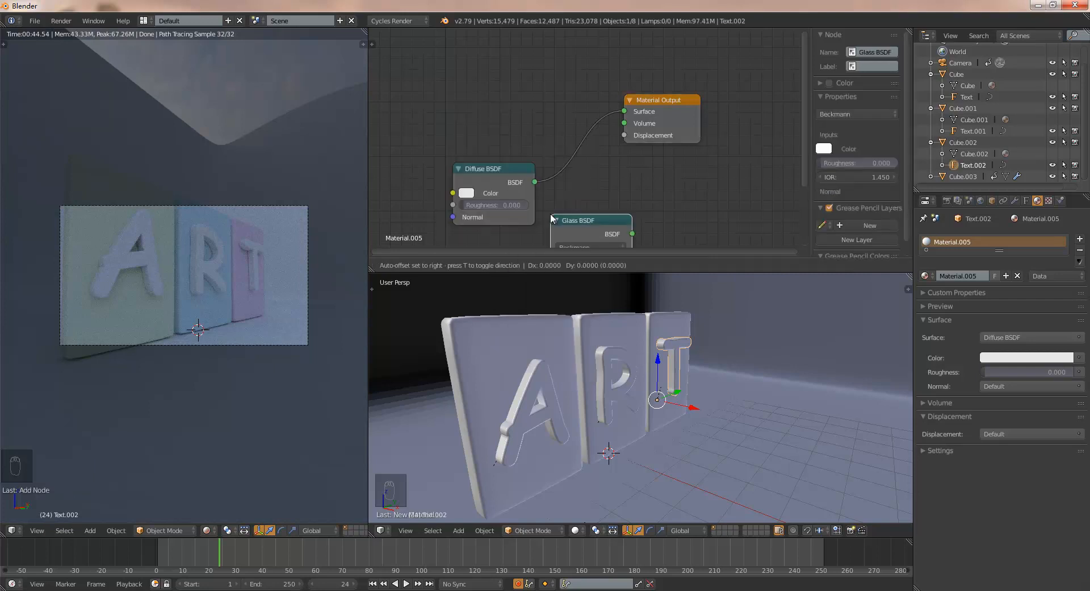
{"action": "left_click", "coordinate": [458, 51]}
{"action": "left_click", "coordinate": [511, 52]}
{"action": "left_click_drag", "start_coordinate": [538, 67], "coordinate": [625, 111]}
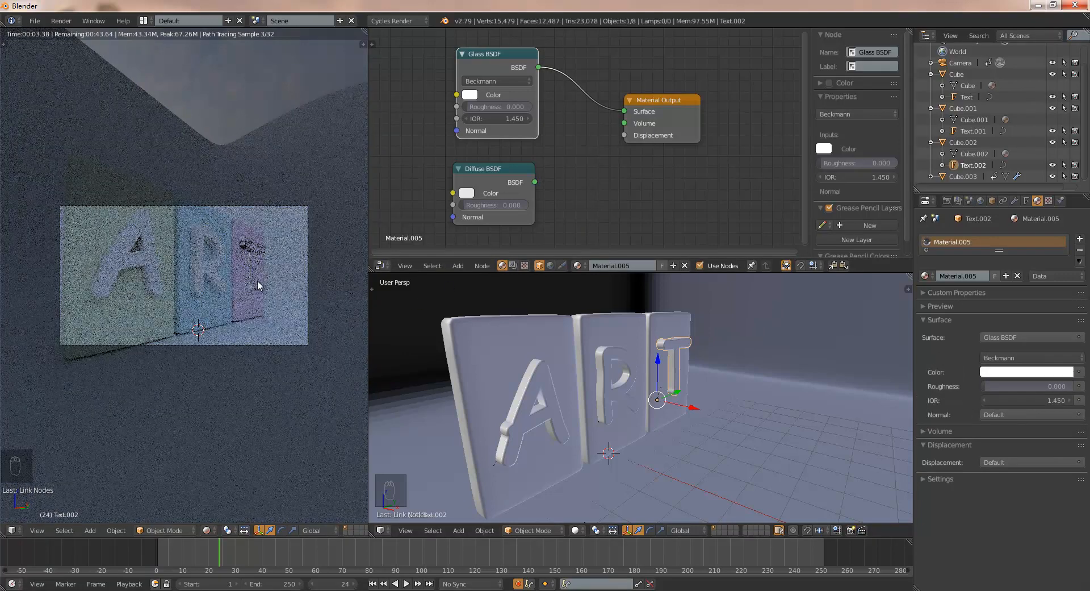
- Insert a Mix Shader between the Glass BSDF and Material Output nodes of the T letter's material
{"action": "scroll", "coordinate": [264, 268], "scroll_direction": "up", "scroll_amount": 5}
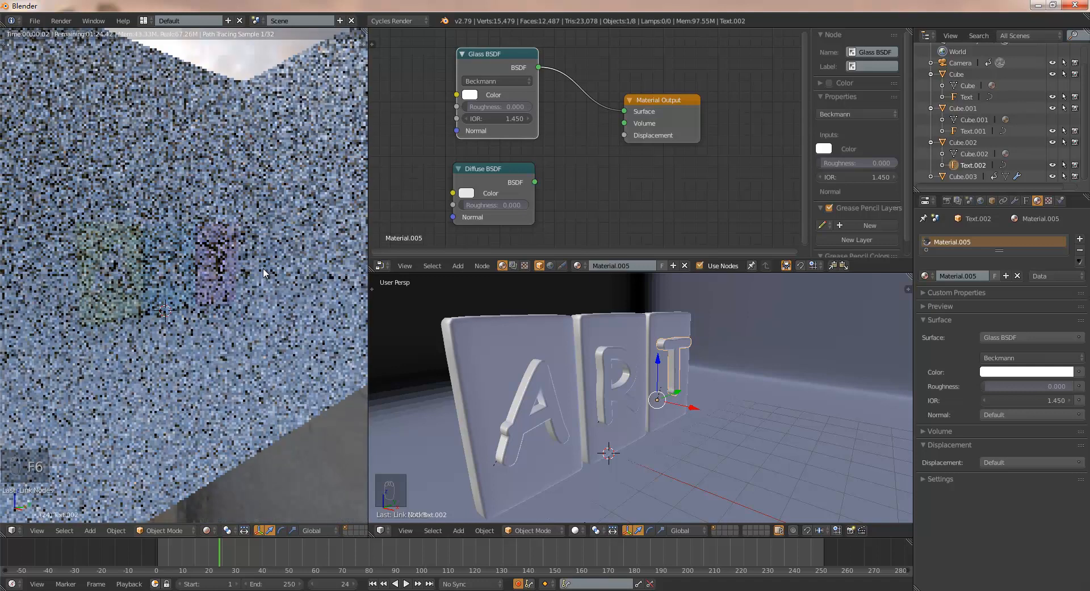
{"action": "scroll", "coordinate": [316, 243], "scroll_direction": "down", "scroll_amount": 1}
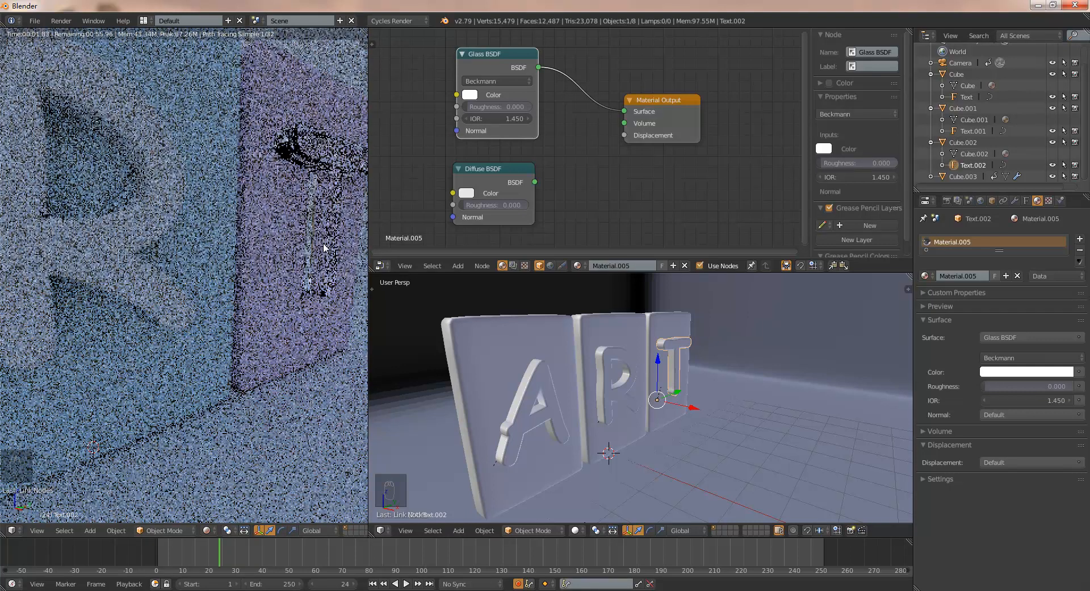
{"action": "scroll", "coordinate": [313, 250], "scroll_direction": "up", "scroll_amount": 3}
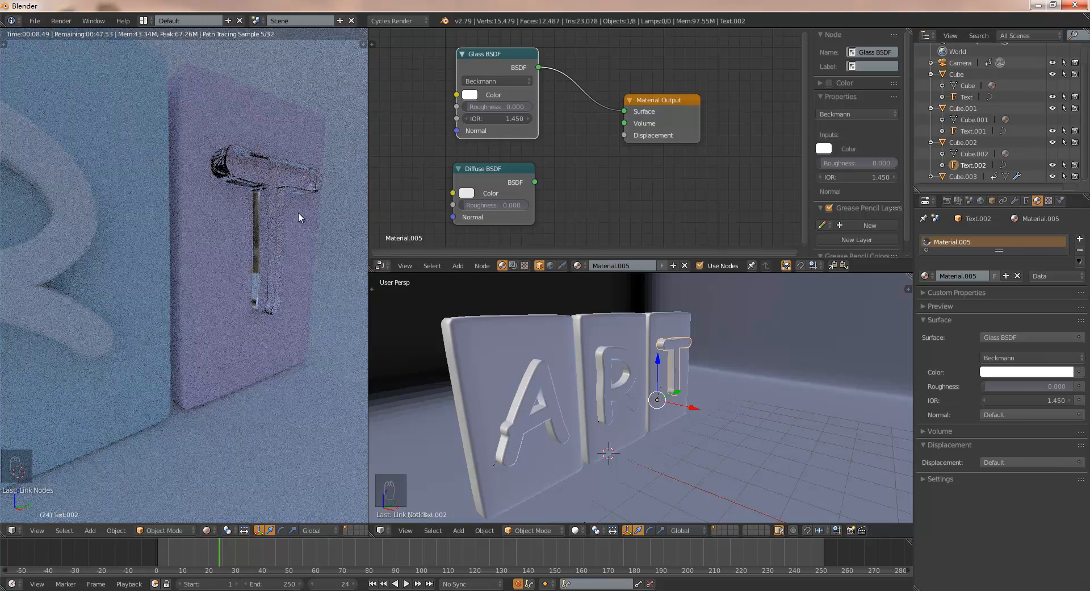
{"action": "left_click_drag", "start_coordinate": [659, 98], "coordinate": [688, 108]}
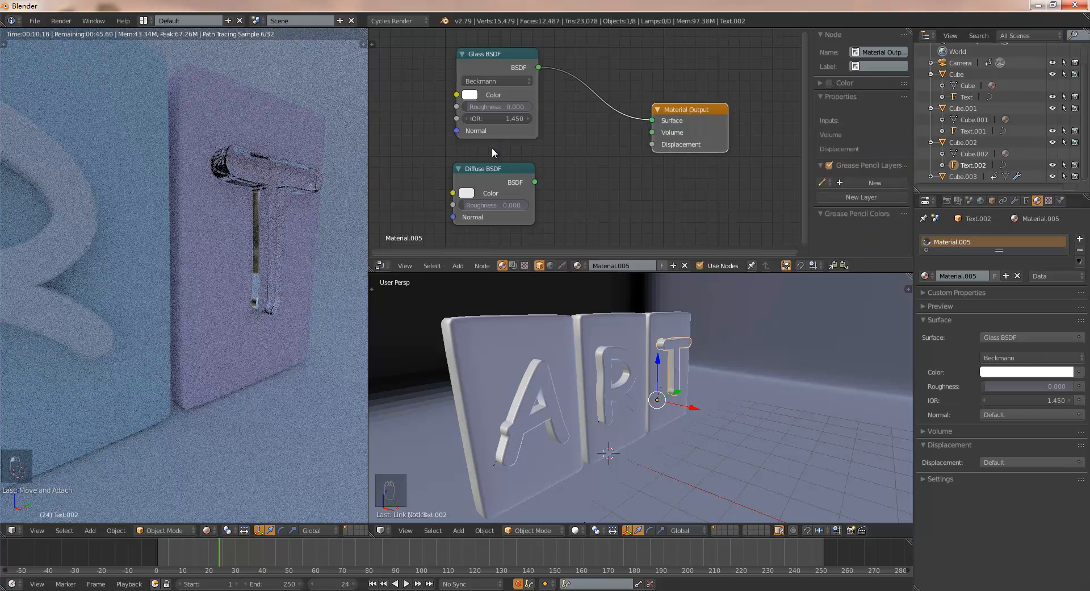
{"action": "key", "text": "shift+a"}
{"action": "mouse_move", "coordinate": [500, 164]}
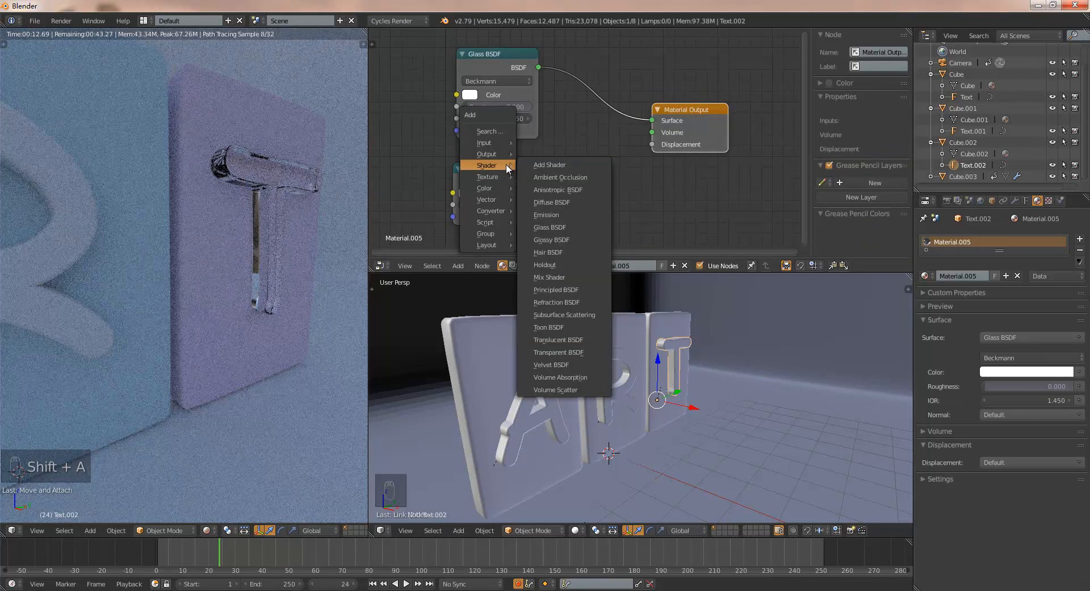
{"action": "left_click", "coordinate": [563, 277]}
{"action": "left_click", "coordinate": [583, 92]}
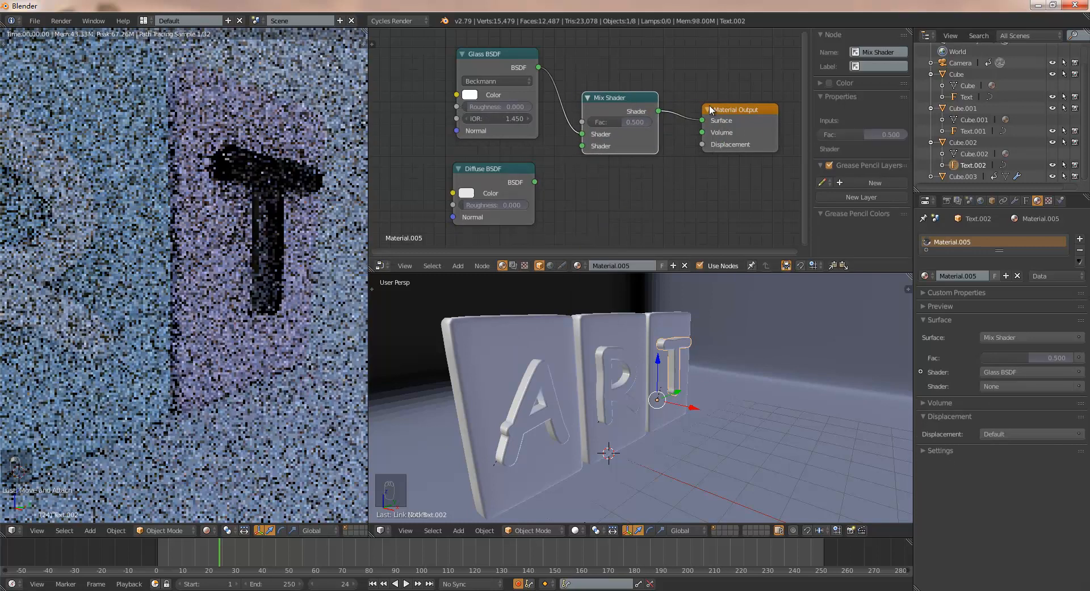
- Link the Diffuse BSDF to the Mix Shader's second Shader input and set the mix factor to 0.364
{"action": "left_click_drag", "start_coordinate": [537, 180], "coordinate": [580, 146]}
{"action": "left_click_drag", "start_coordinate": [630, 100], "coordinate": [635, 112]}
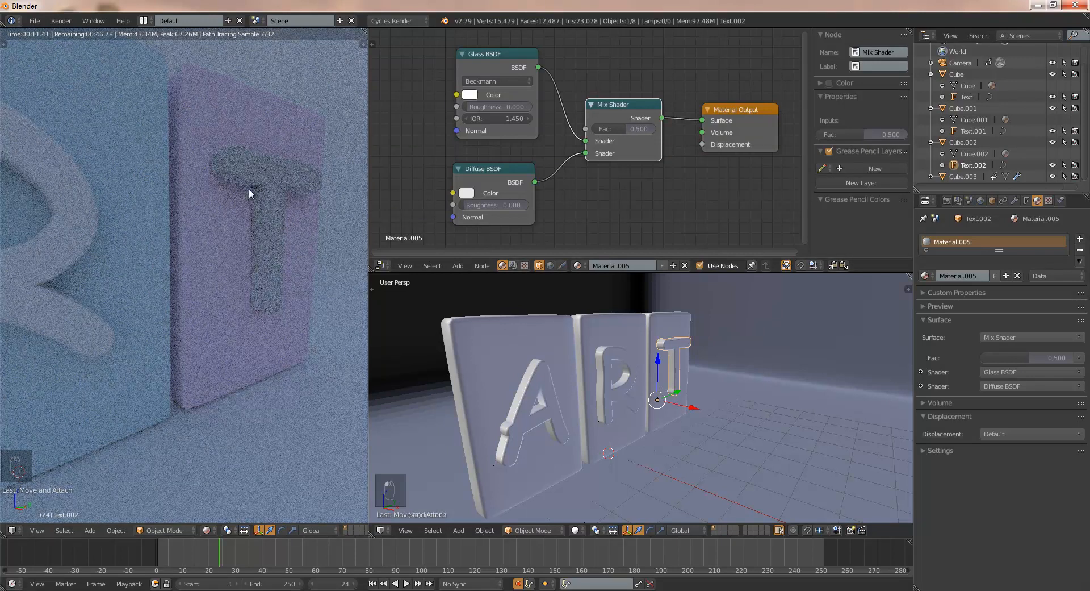
{"action": "left_click_drag", "start_coordinate": [620, 100], "coordinate": [612, 130]}
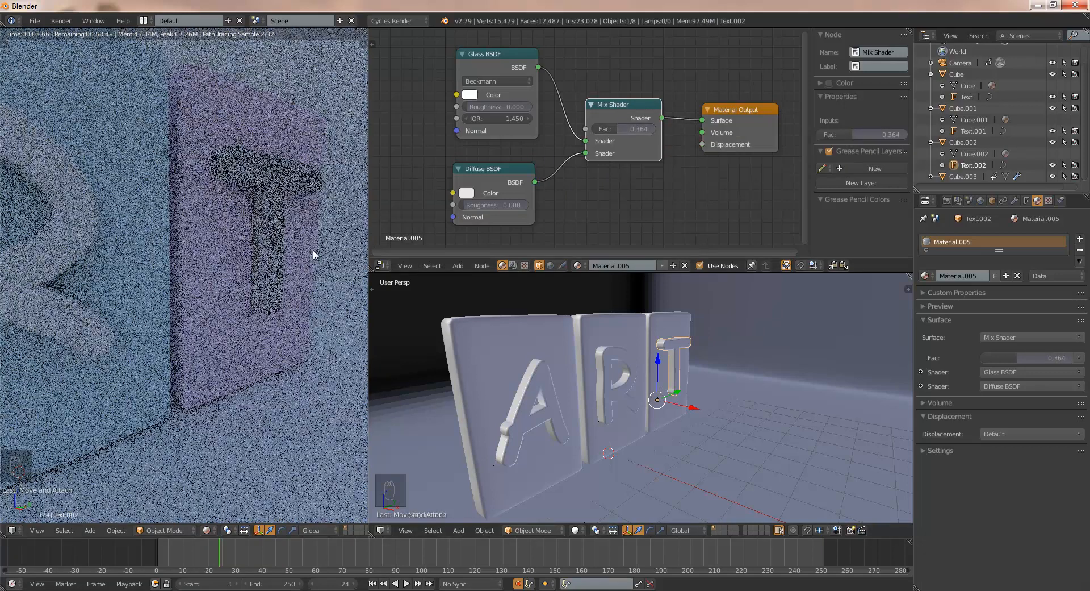
- Reposition the Mix Shader between the BSDF nodes and Material Output, and copy all four nodes of the T letter's material
{"action": "scroll", "coordinate": [601, 178], "scroll_direction": "down", "scroll_amount": 1}
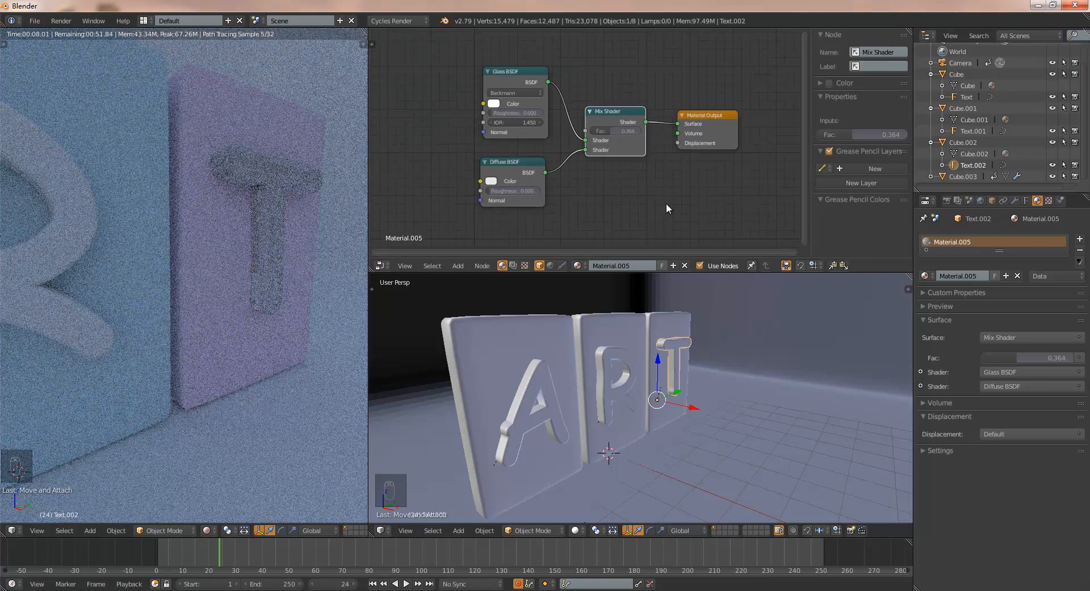
{"action": "key", "text": "g"}
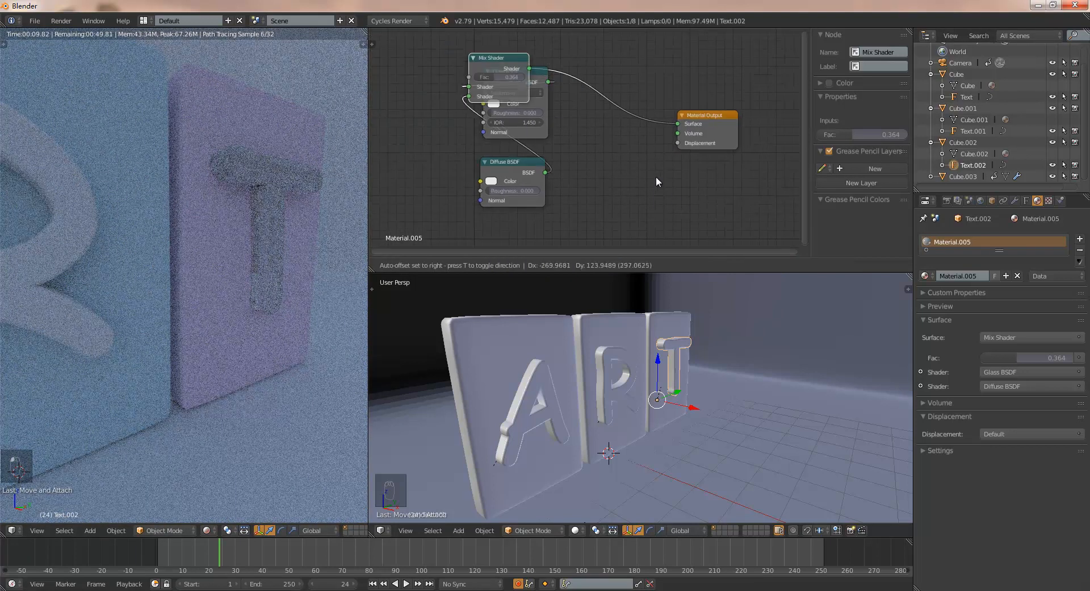
{"action": "left_click", "coordinate": [742, 216]}
{"action": "key", "text": "b"}
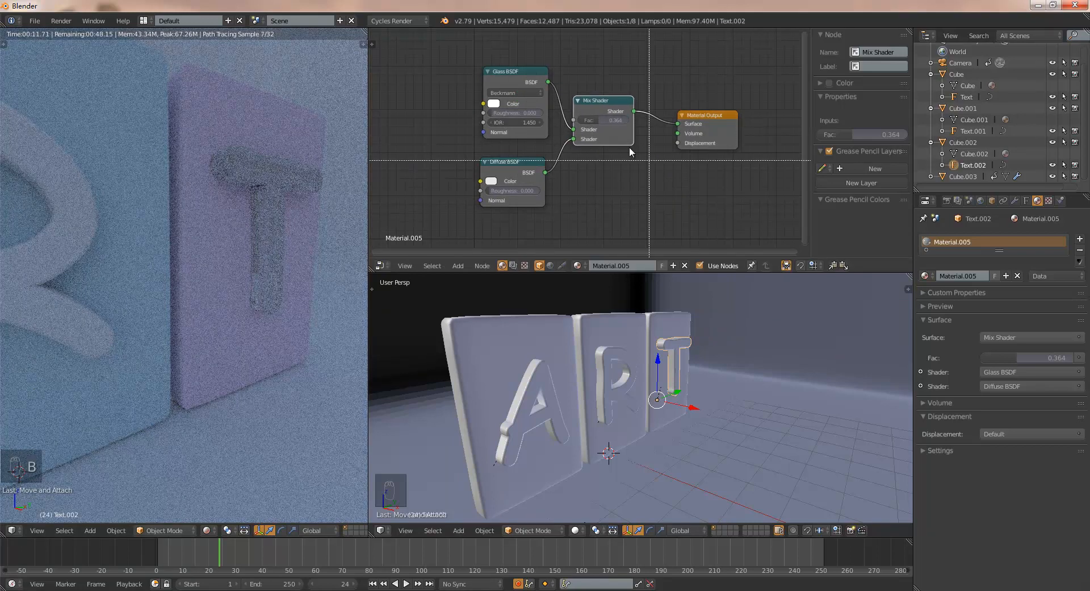
{"action": "left_click_drag", "start_coordinate": [451, 41], "coordinate": [762, 221]}
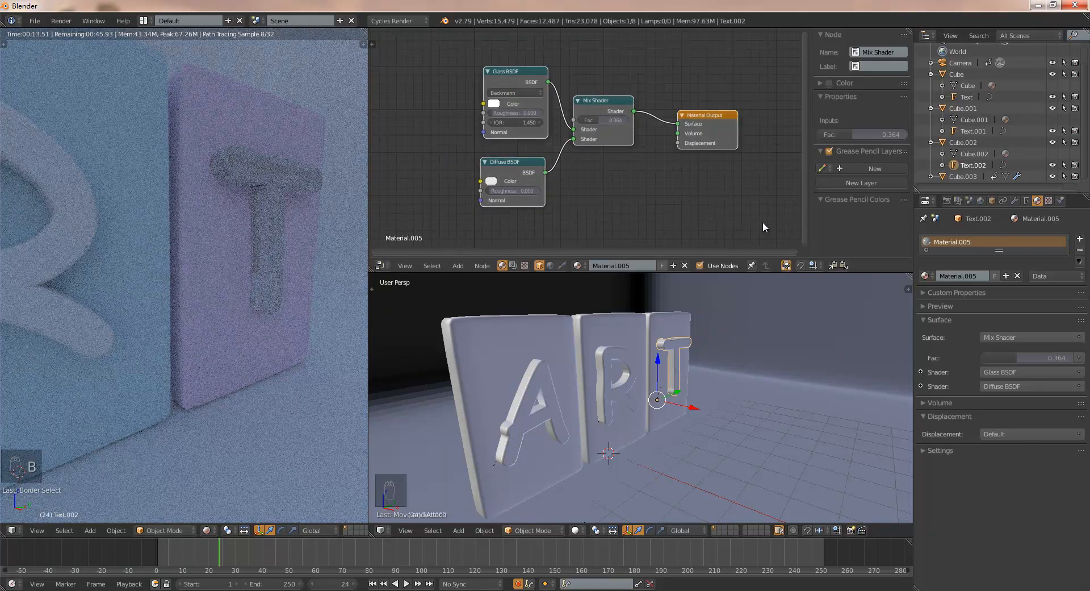
{"action": "key", "text": "ctrl+c"}
- Replace the R letter's default Diffuse BSDF and Material Output nodes with the copied glass and diffuse mix node tree
{"action": "scroll", "coordinate": [206, 254], "scroll_direction": "down", "scroll_amount": 5}
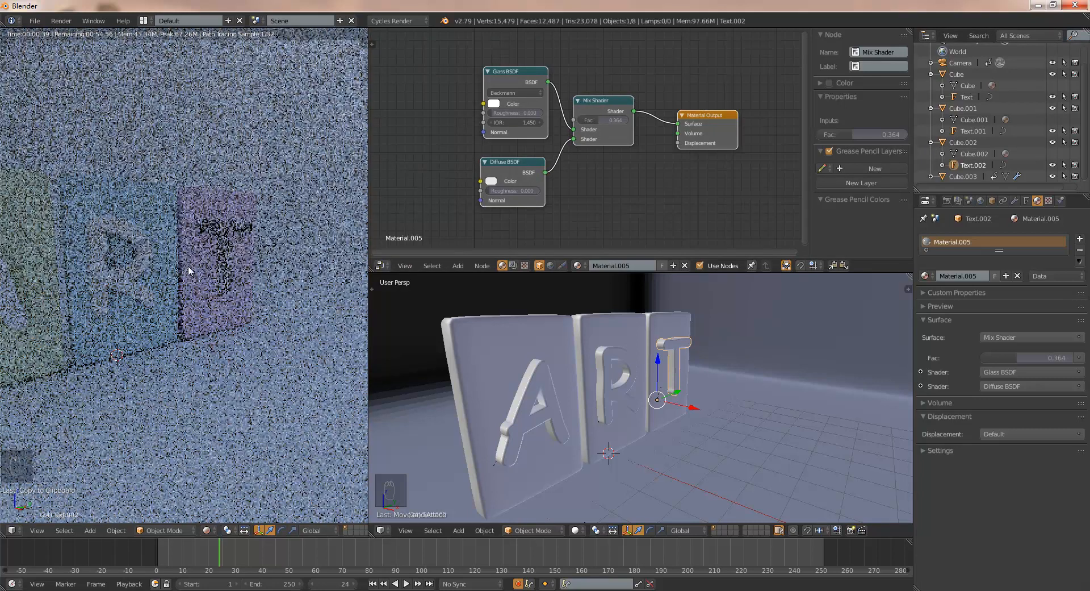
{"action": "scroll", "coordinate": [186, 267], "scroll_direction": "up", "scroll_amount": 2}
{"action": "scroll", "coordinate": [186, 267], "scroll_direction": "down", "scroll_amount": 3}
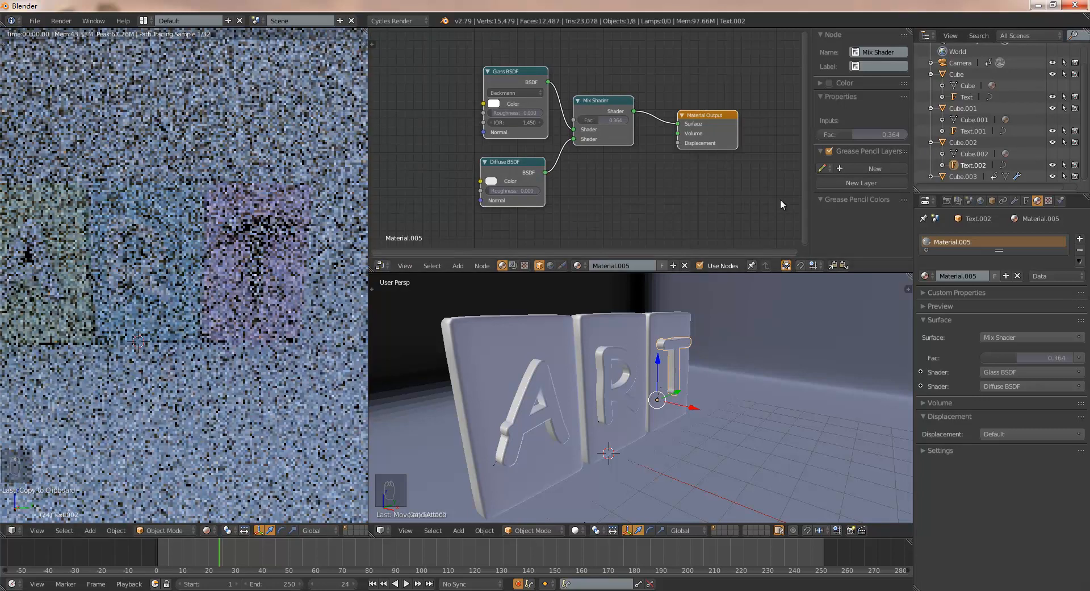
{"action": "left_click", "coordinate": [976, 131]}
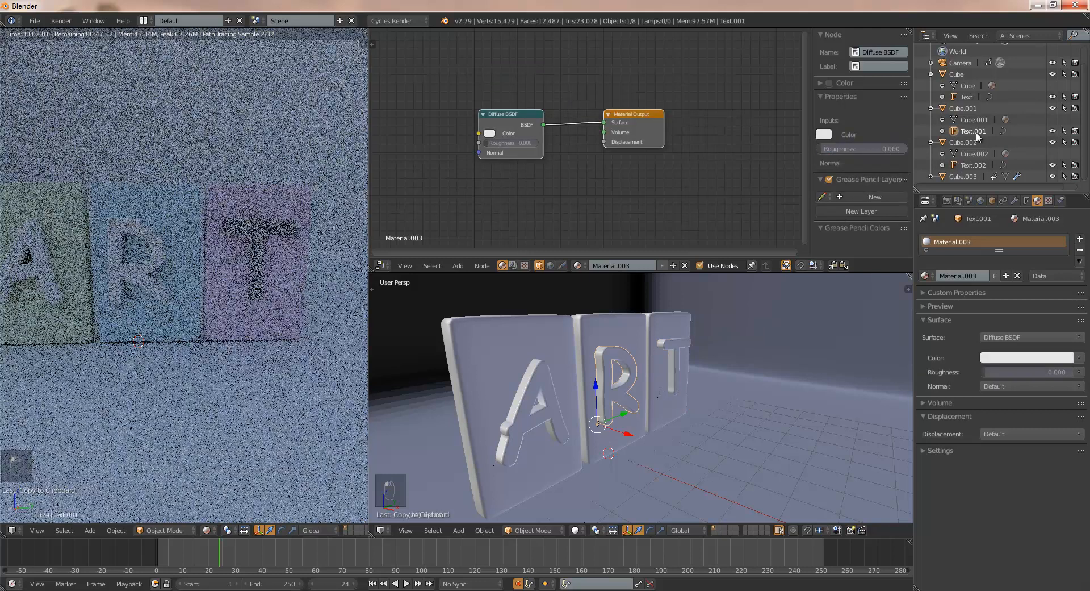
{"action": "key", "text": "b"}
{"action": "left_click_drag", "start_coordinate": [487, 86], "coordinate": [698, 197]}
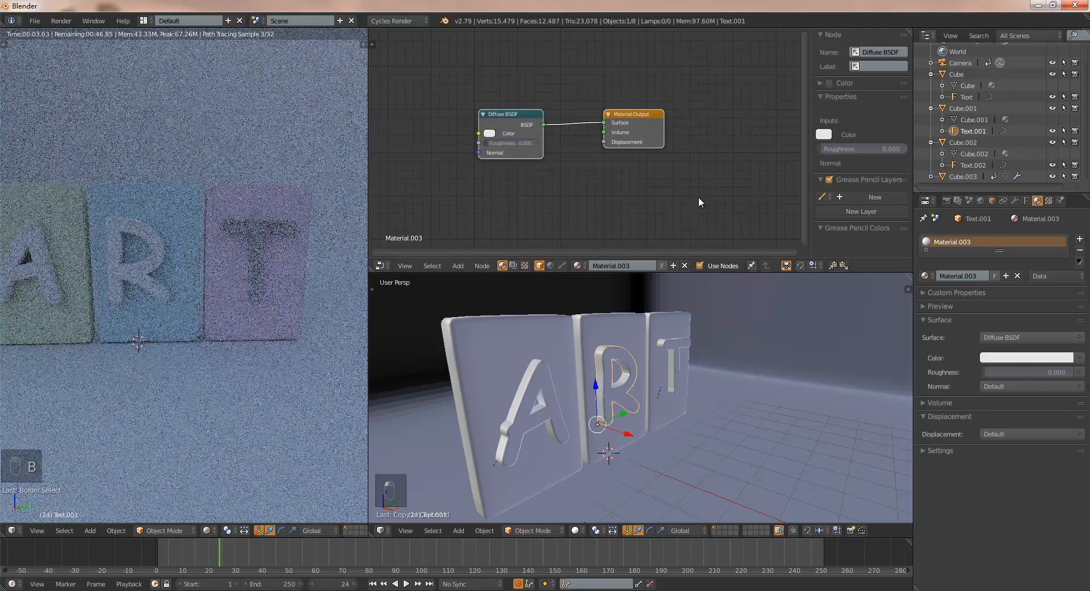
{"action": "key", "text": "x"}
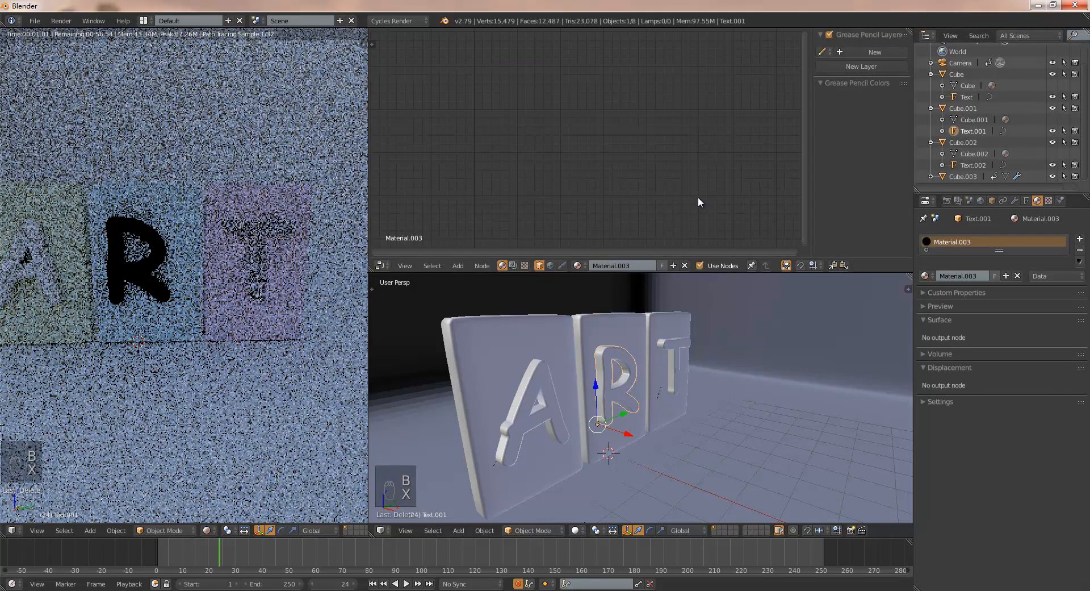
{"action": "key", "text": "ctrl+v"}
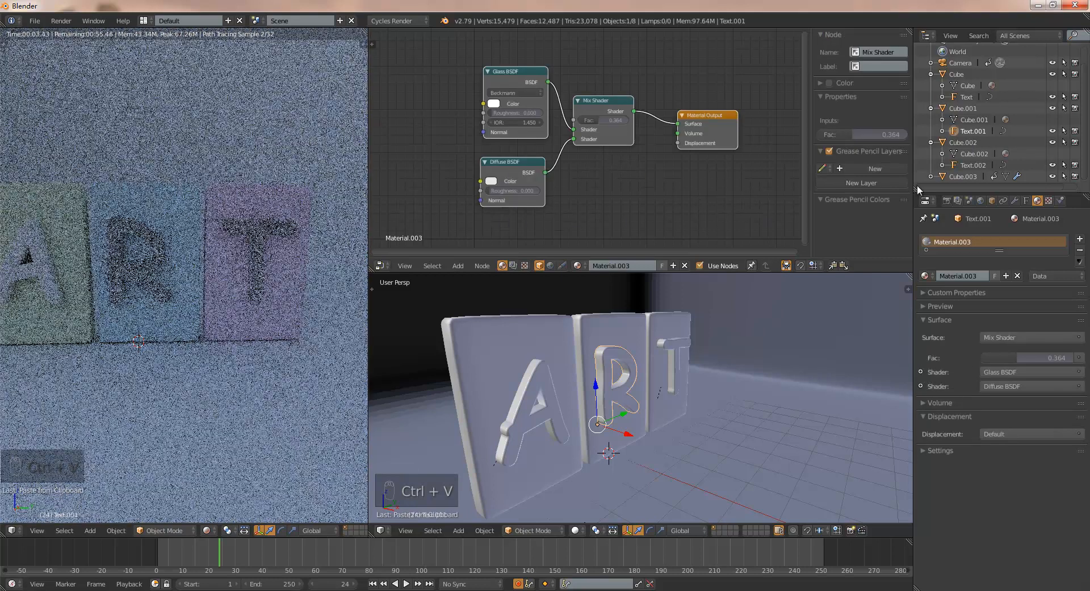
- Delete the A letter's existing material nodes and paste the copied glass and diffuse mix node tree in their place
{"action": "left_click", "coordinate": [969, 97]}
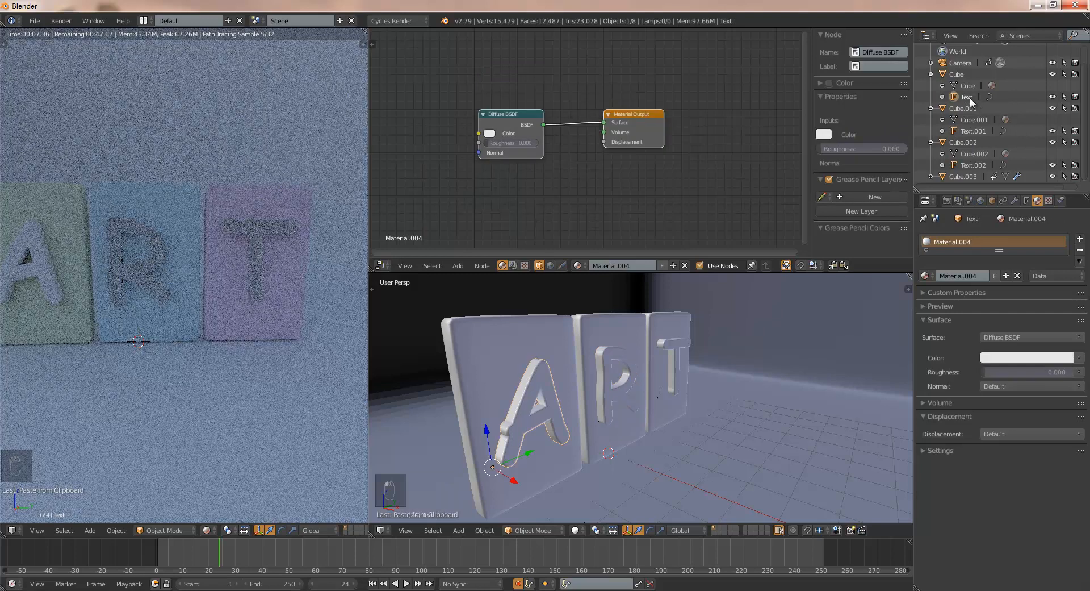
{"action": "key", "text": "b"}
{"action": "left_click_drag", "start_coordinate": [453, 76], "coordinate": [679, 190]}
{"action": "key", "text": "x"}
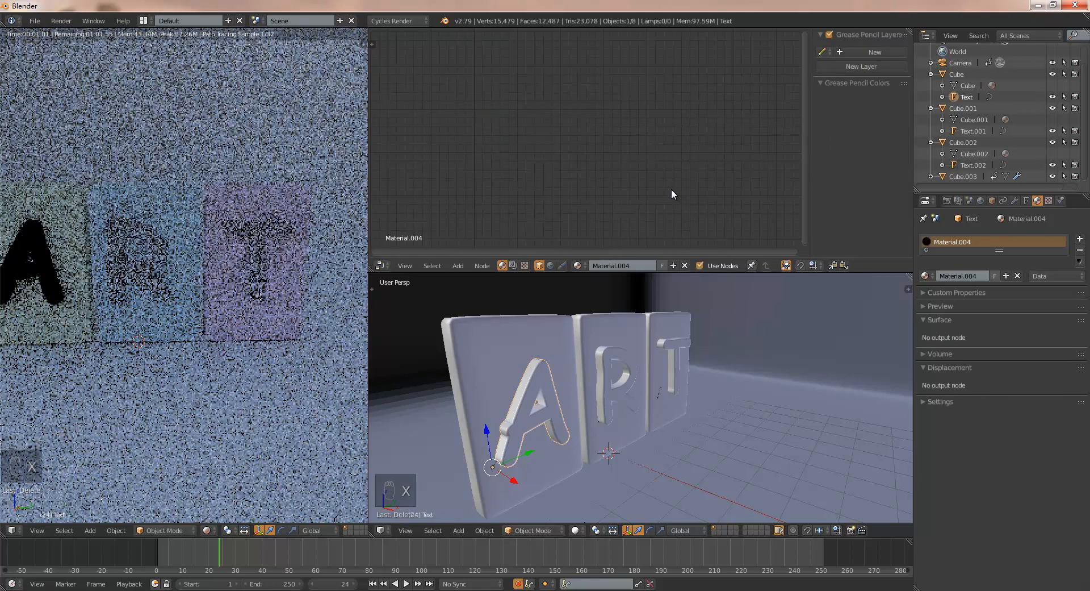
{"action": "key", "text": "ctrl+v"}
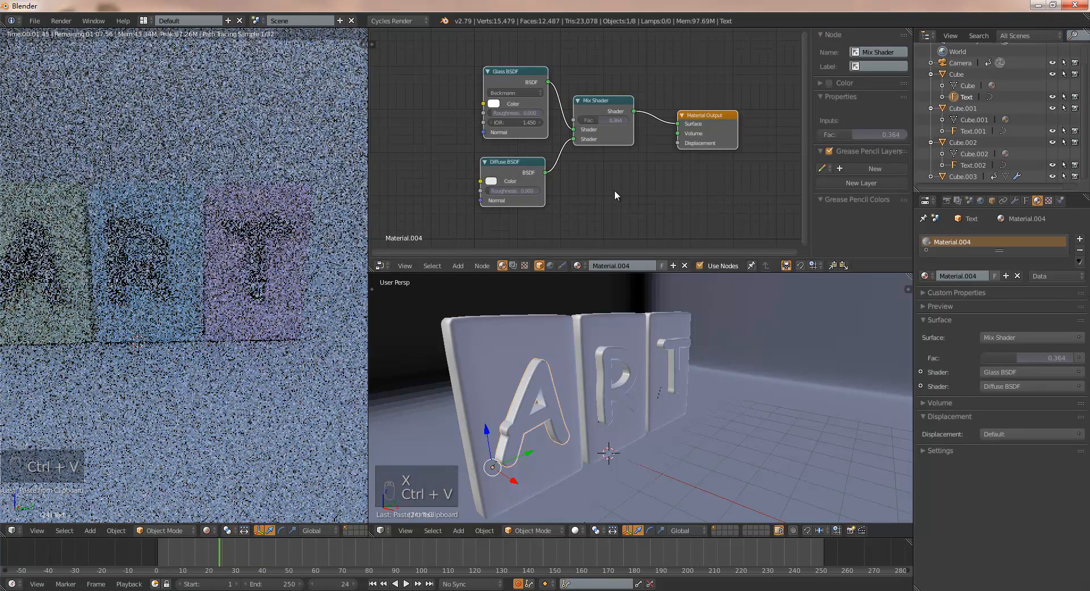
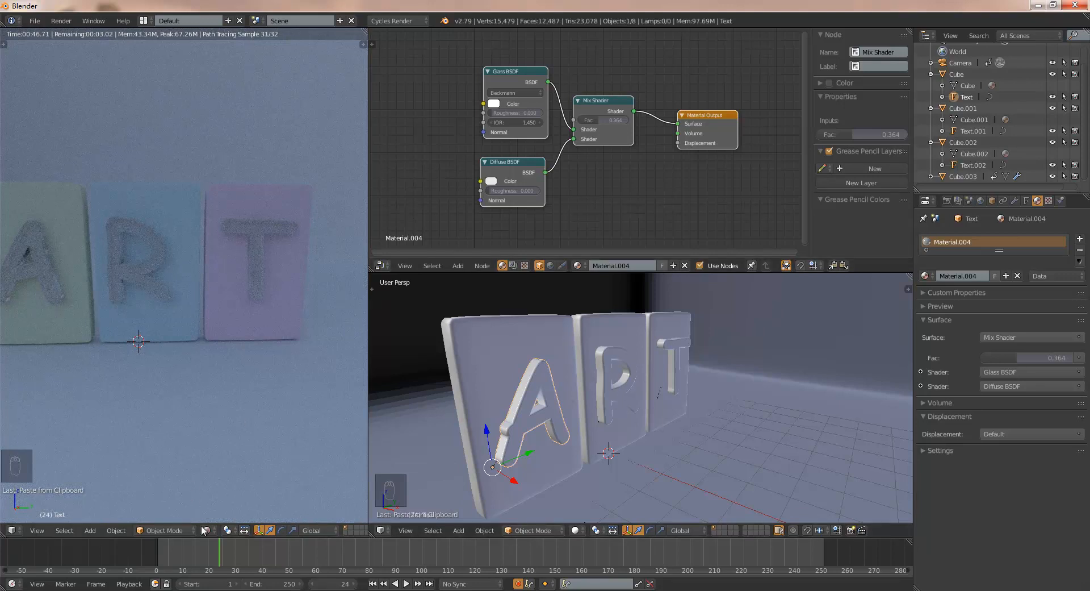
- Join the node editor area into the 3D viewport below it so the viewport fills the full height
{"action": "right_click", "coordinate": [697, 273]}
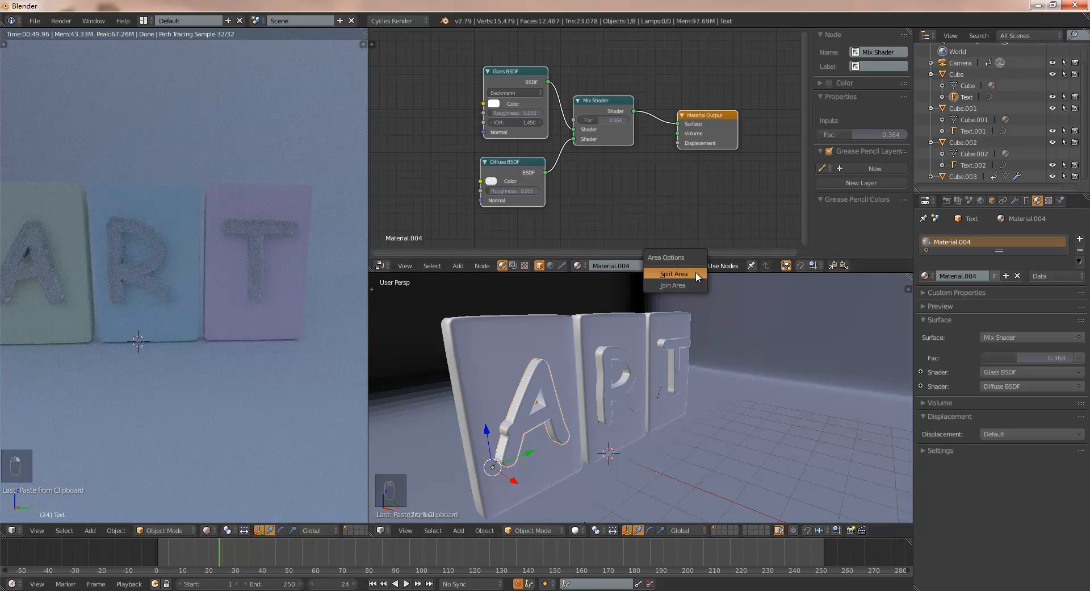
{"action": "left_click", "coordinate": [690, 288]}
{"action": "left_click", "coordinate": [690, 185]}
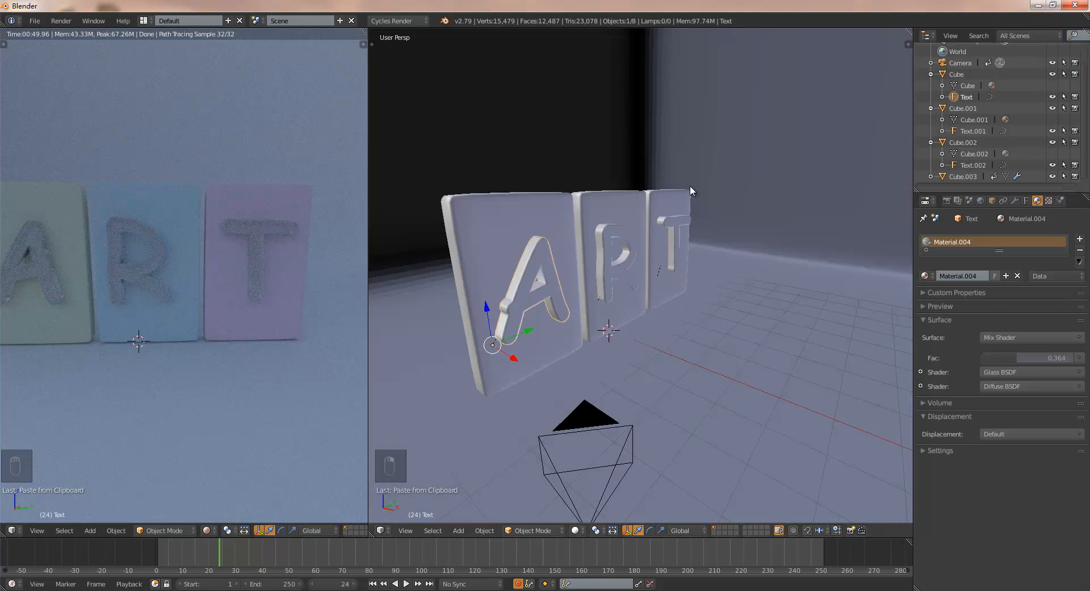
- Return to frame 1 and show the rendered viewport through the camera
{"action": "left_click", "coordinate": [373, 583]}
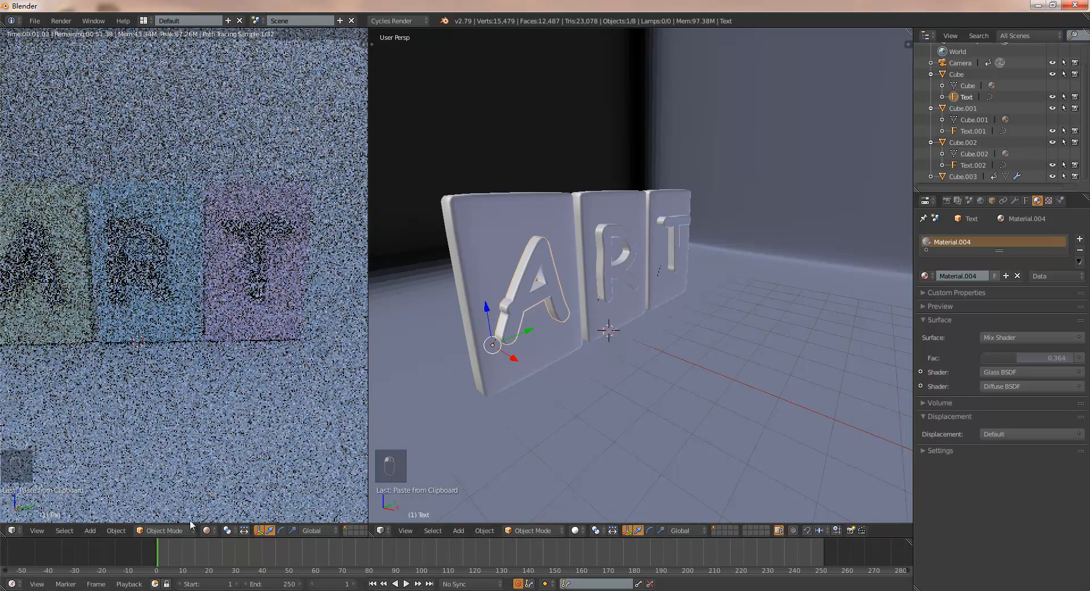
{"action": "right_click", "coordinate": [237, 391]}
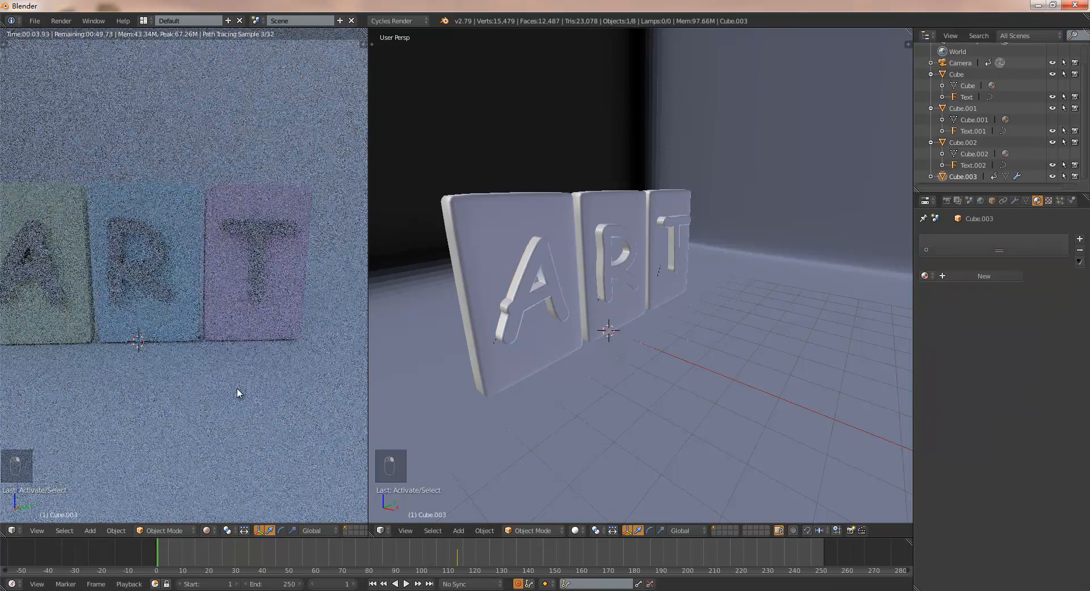
{"action": "key", "text": "KP_0"}
{"action": "key", "text": "F6"}
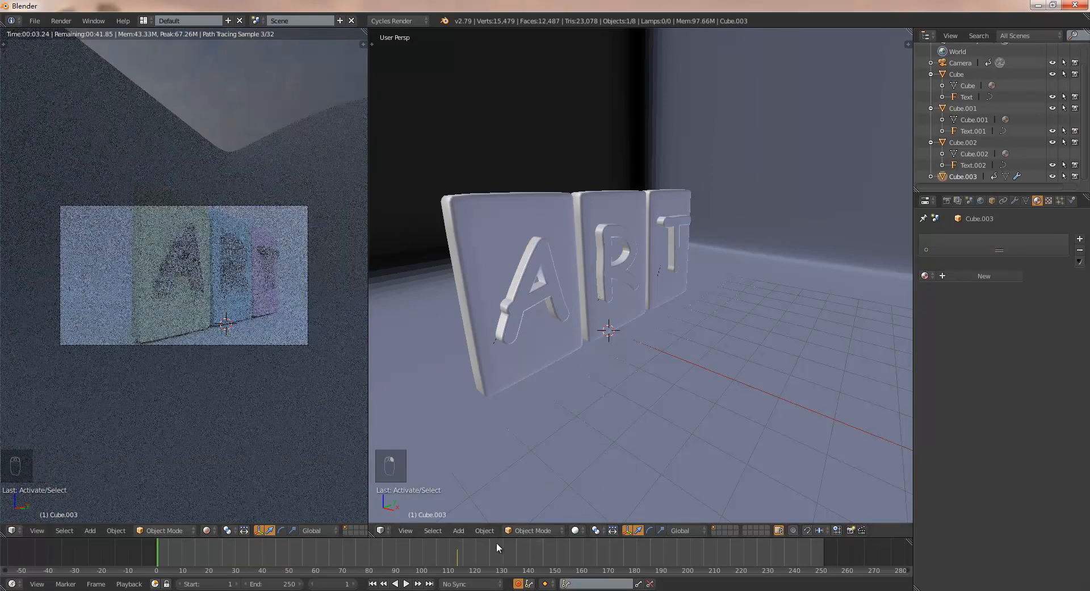
{"action": "key", "text": "alt+a"}
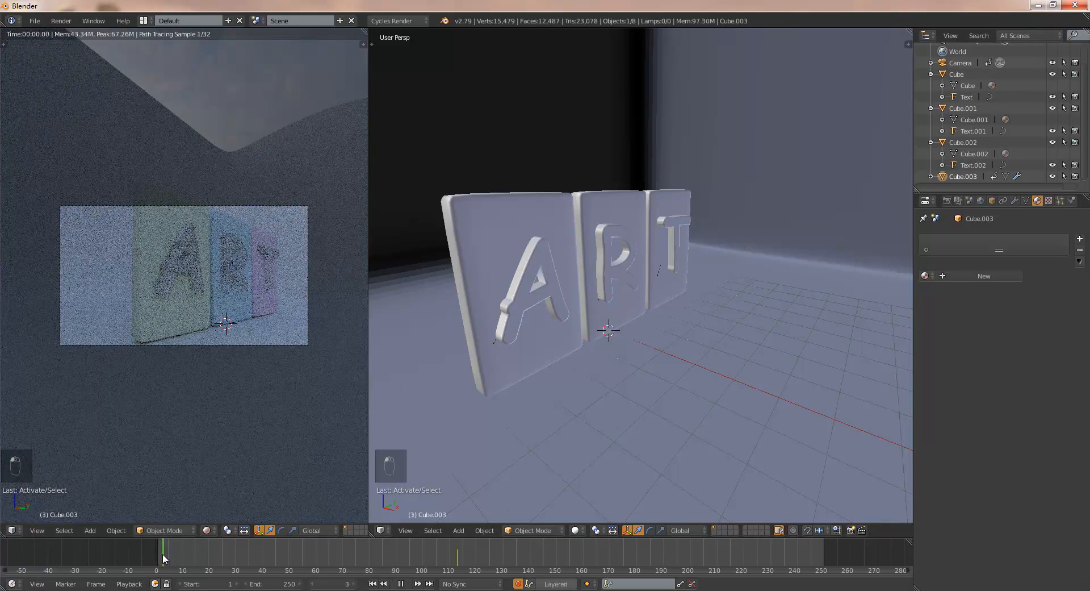
{"action": "key", "text": "alt+a"}
- Switch the camera viewport to Solid shading and go to frame 10
{"action": "left_click", "coordinate": [210, 532]}
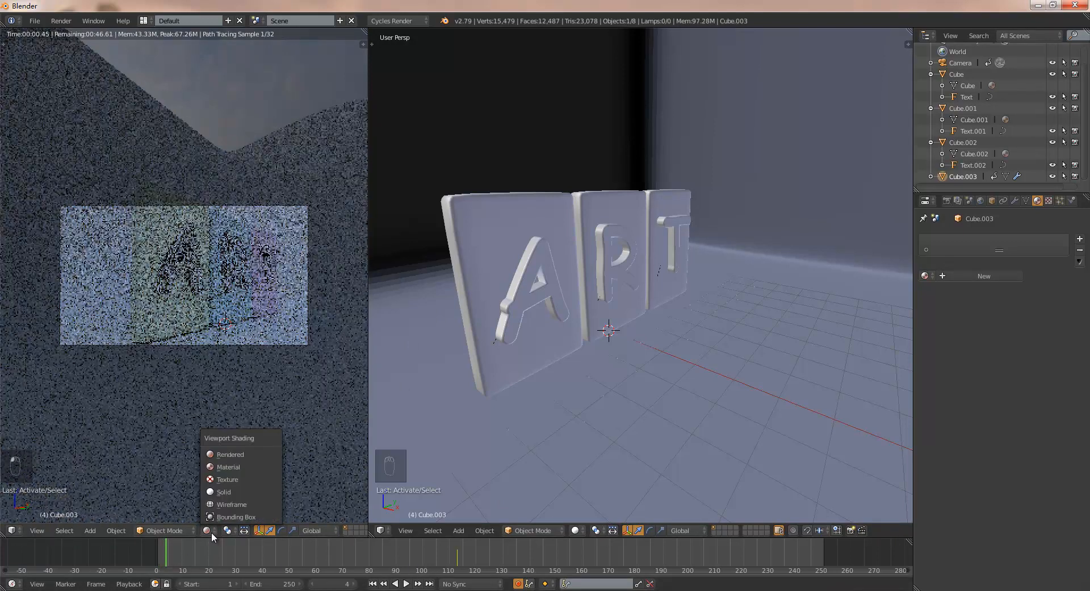
{"action": "left_click", "coordinate": [230, 489]}
{"action": "key", "text": "alt+a"}
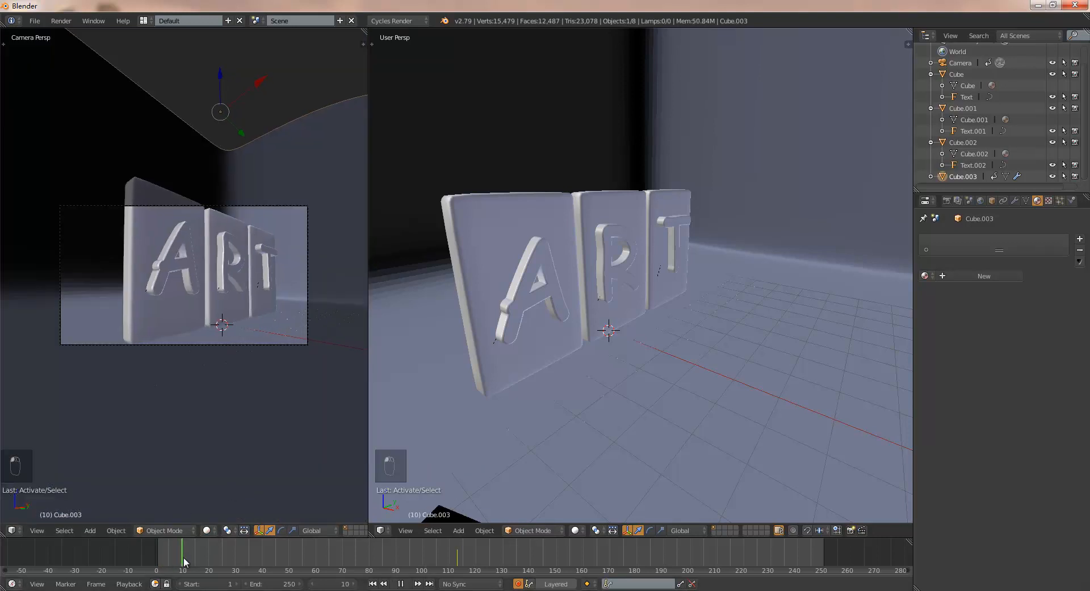
{"action": "left_click_drag", "start_coordinate": [231, 556], "coordinate": [181, 553]}
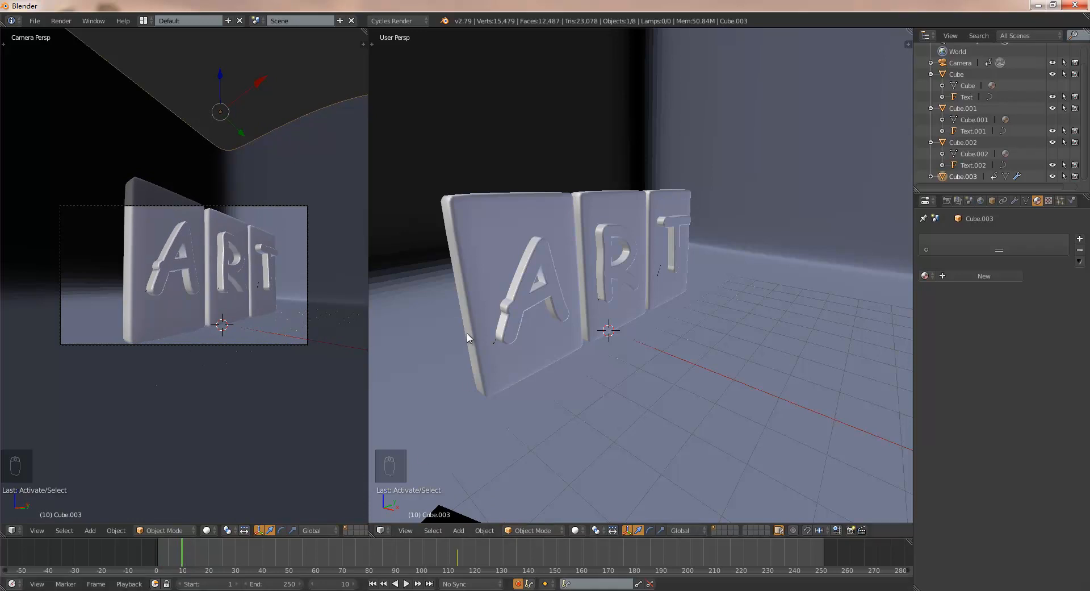
- Rotate the A slab 180° about the global Z axis at frame 10 with auto keying on
{"action": "right_click", "coordinate": [507, 234]}
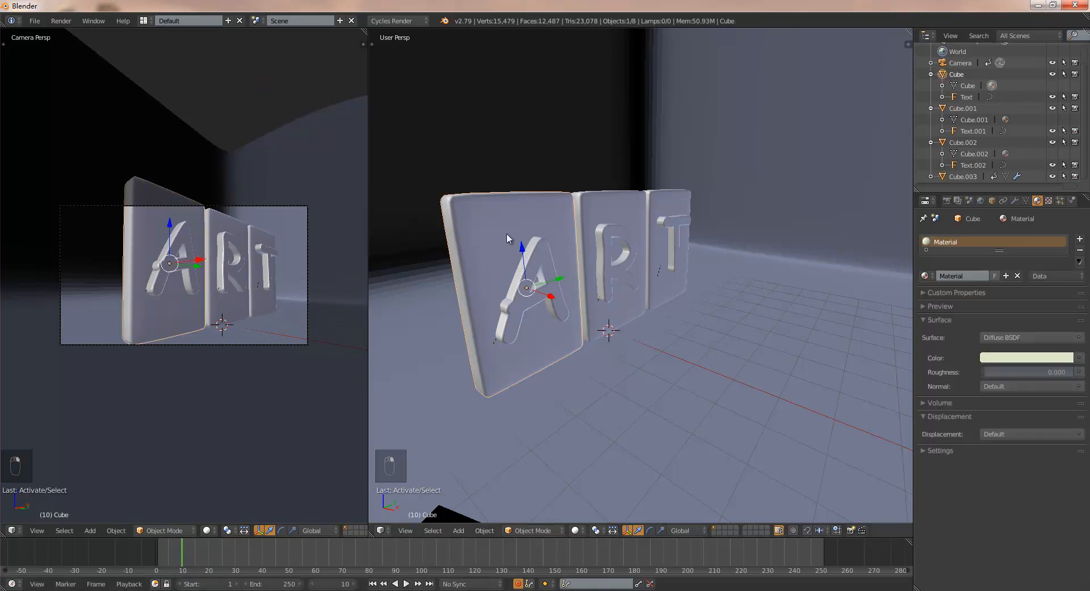
{"action": "type", "text": "rz"}
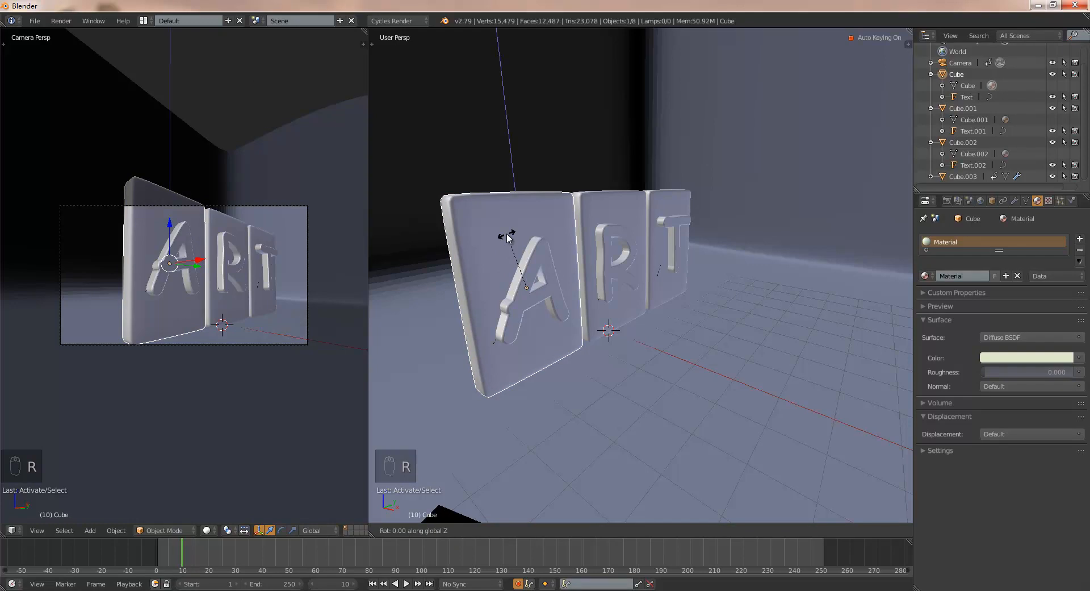
{"action": "type", "text": "180"}
{"action": "left_click", "coordinate": [507, 235]}
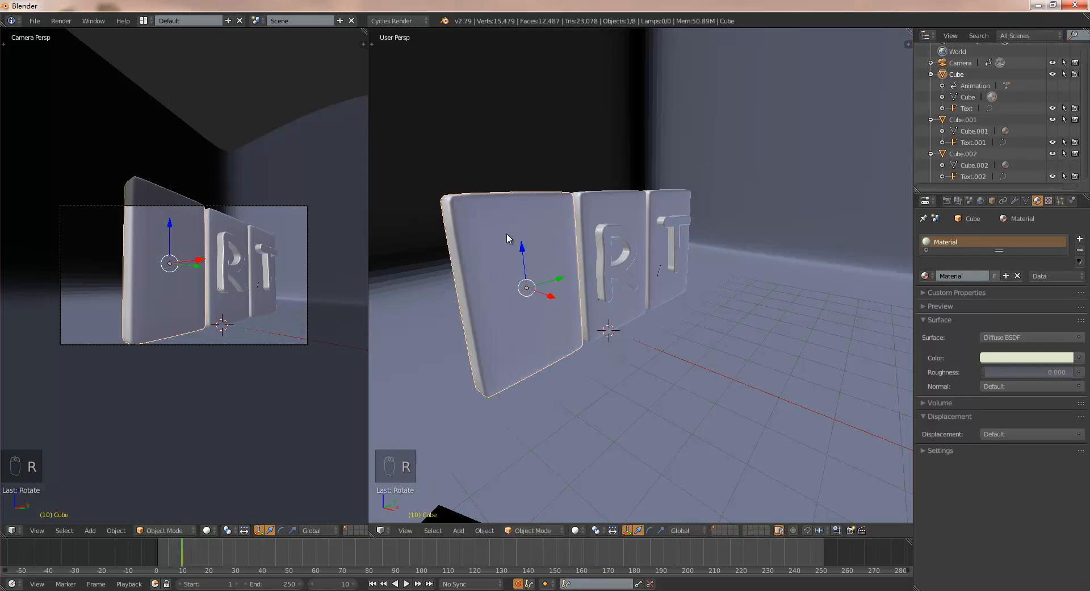
- Rotate the R slab and the T slab 180° each about the global Z axis at frame 10
{"action": "right_click", "coordinate": [604, 209]}
{"action": "type", "text": "rz"}
{"action": "type", "text": "180"}
{"action": "left_click", "coordinate": [605, 206]}
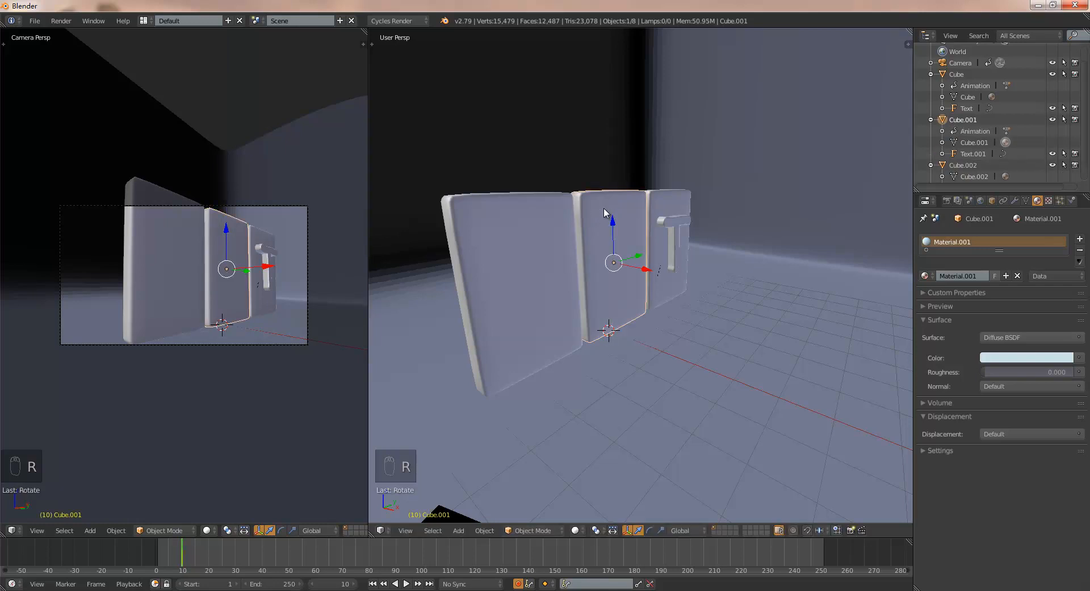
{"action": "right_click", "coordinate": [683, 200]}
{"action": "type", "text": "rz180"}
{"action": "left_click", "coordinate": [686, 200]}
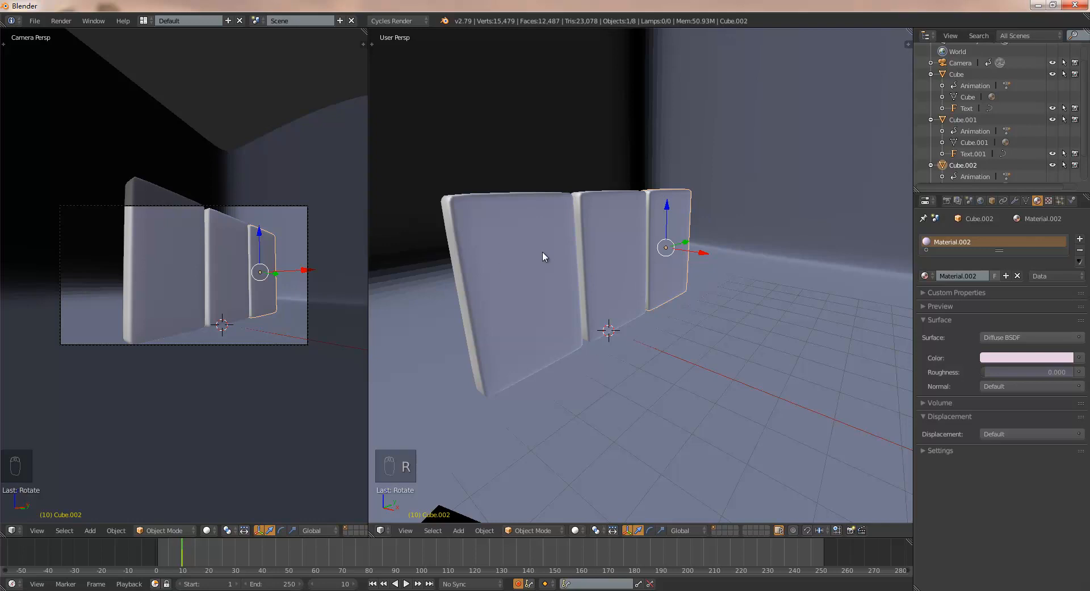
- Show the transform properties and rotate the A slab -180° about the global Z axis at frame 20
{"action": "right_click", "coordinate": [564, 265]}
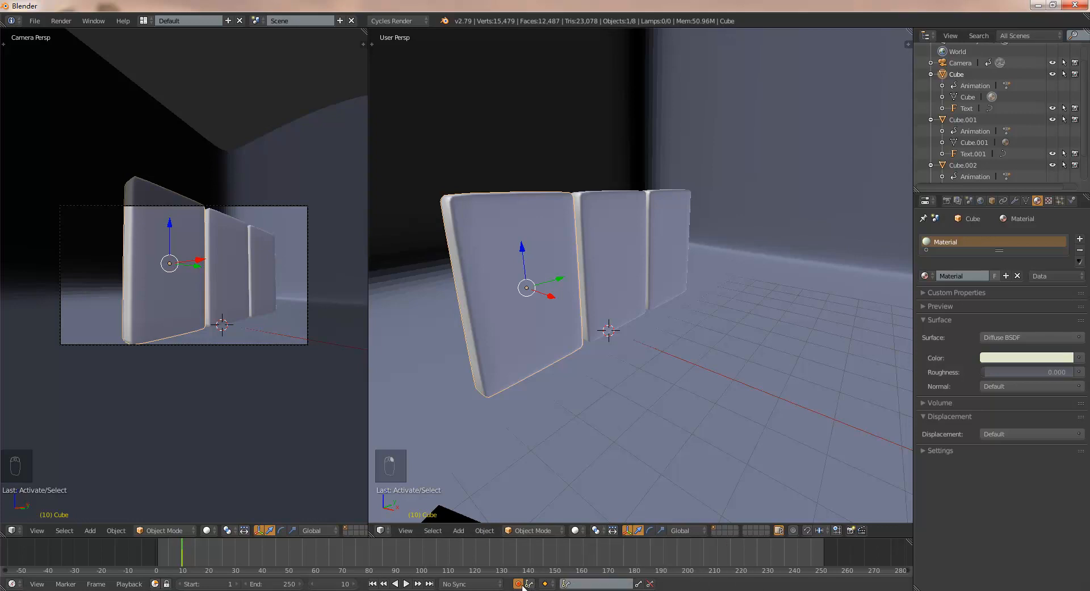
{"action": "key", "text": "n"}
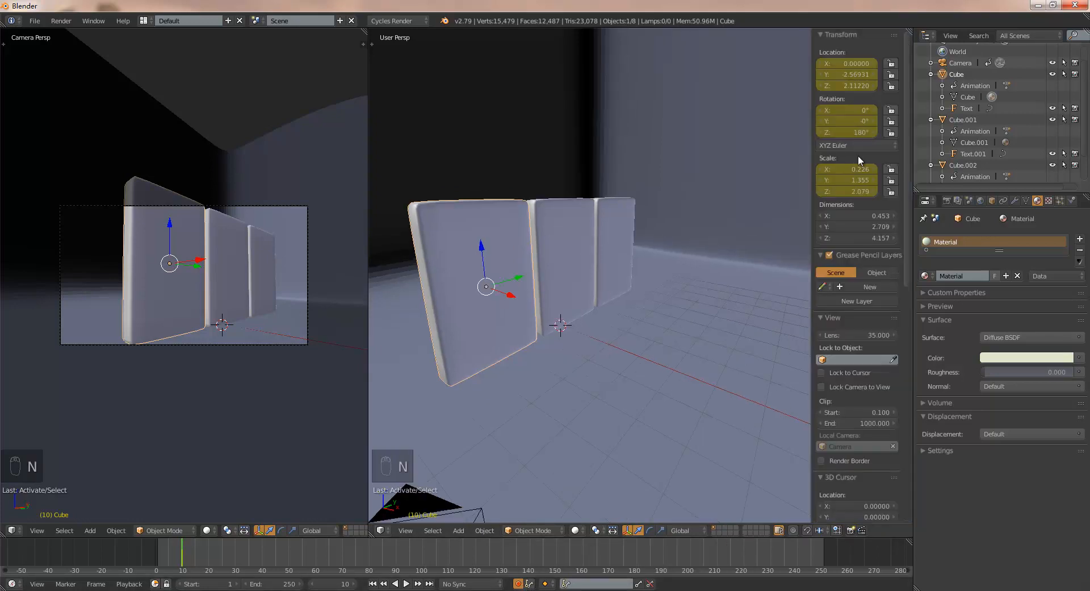
{"action": "left_click_drag", "start_coordinate": [183, 543], "coordinate": [211, 548]}
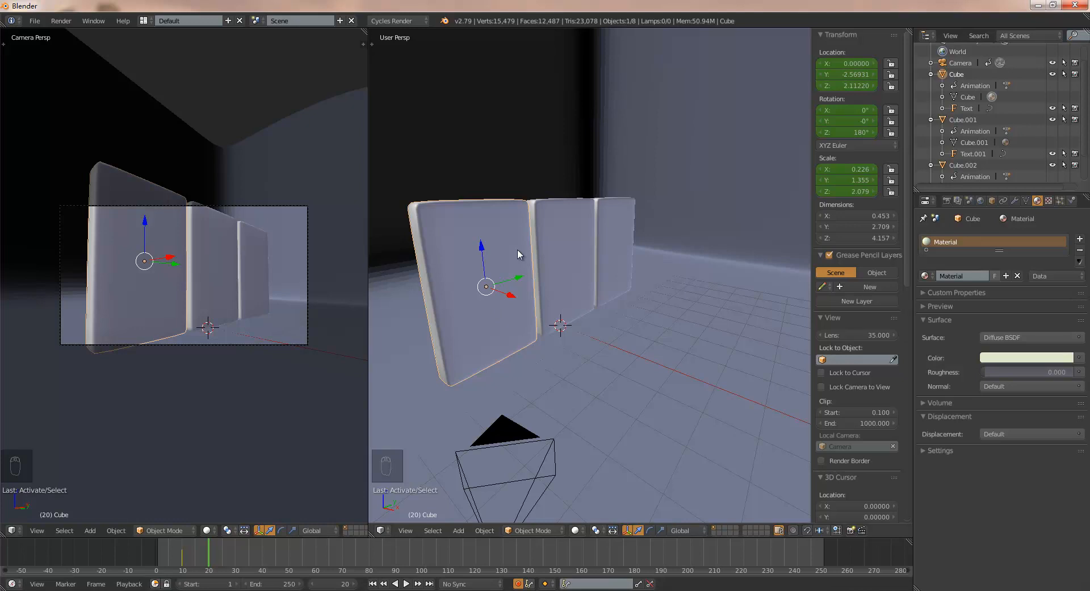
{"action": "key", "text": "r"}
{"action": "key", "text": "z"}
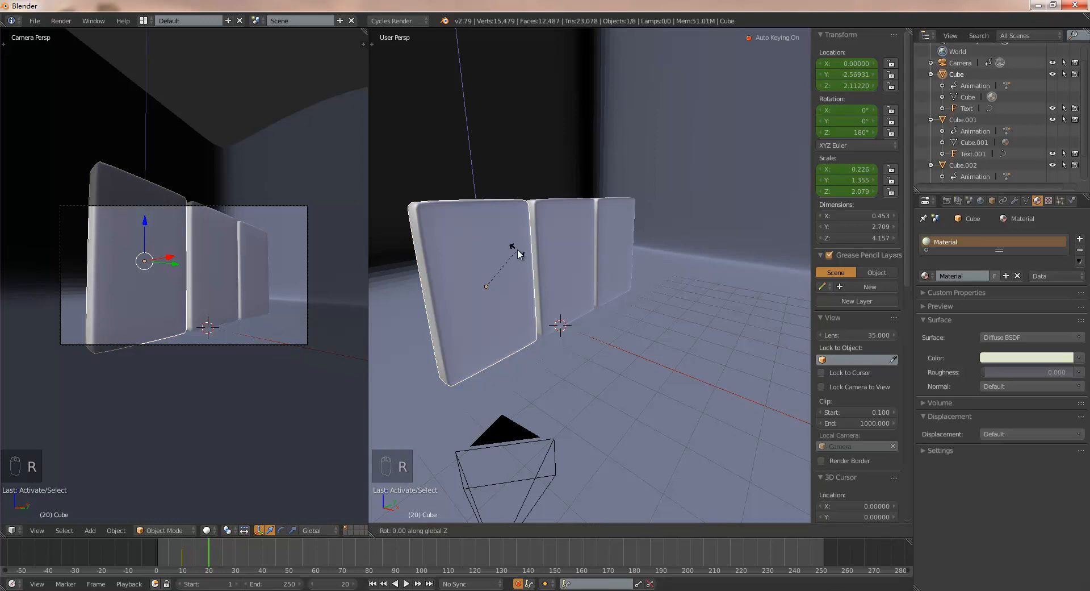
{"action": "type", "text": "-18"}
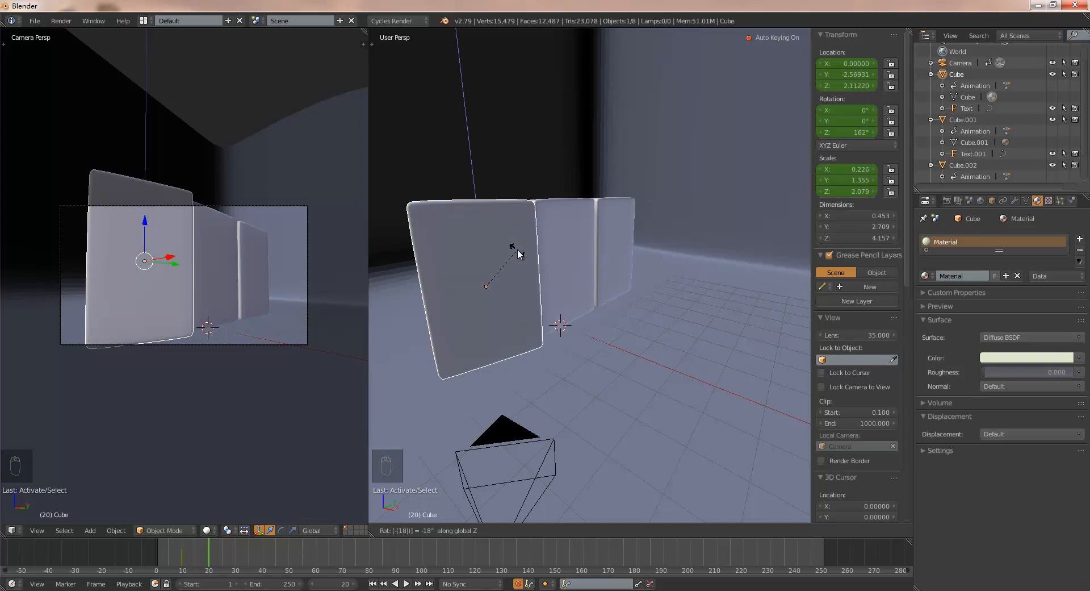
{"action": "type", "text": "0"}
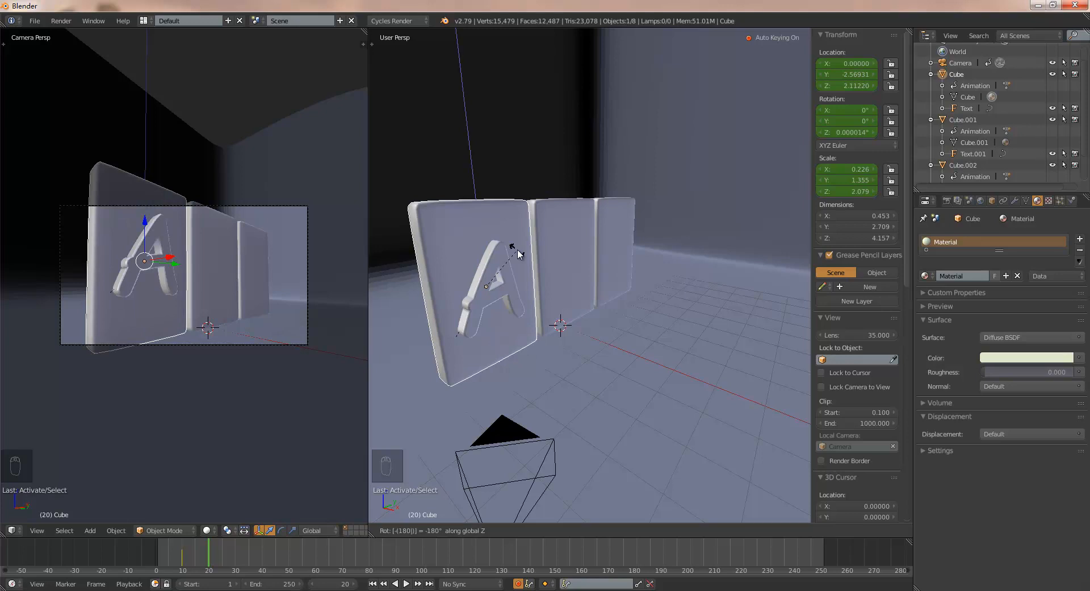
{"action": "key", "text": "Return"}
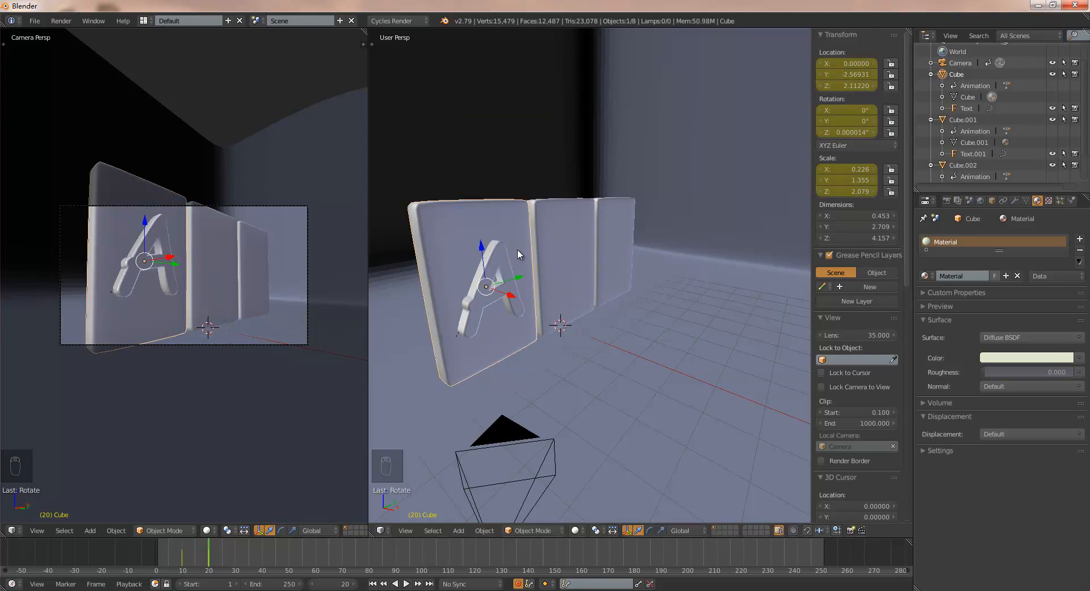
- Scrub the timeline between frames 3 and 20 to check the A slab's flip, ending at frame 20
{"action": "left_click", "coordinate": [195, 565]}
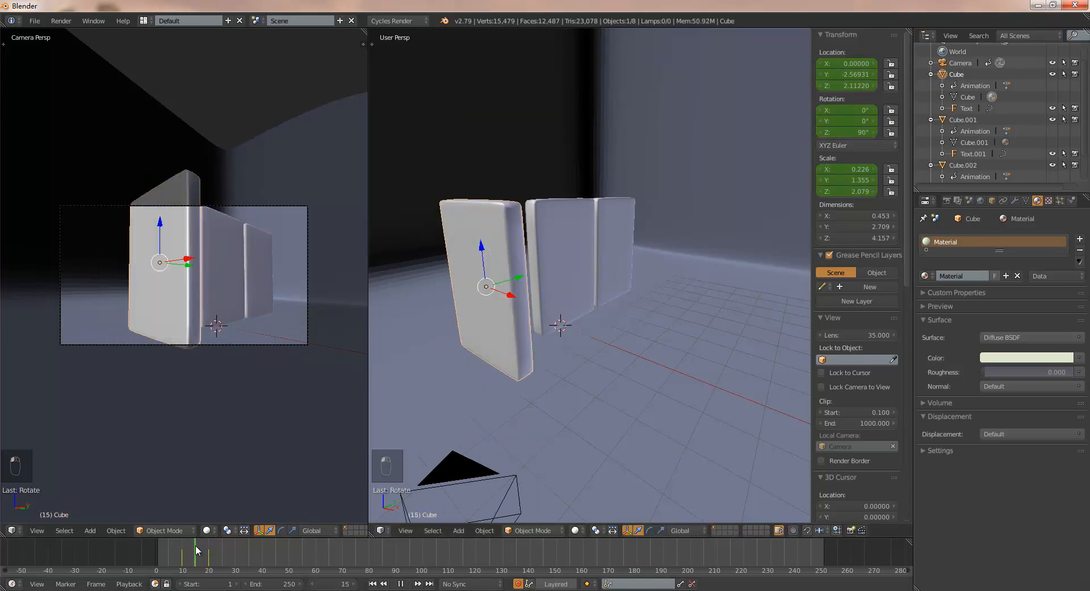
{"action": "left_click_drag", "start_coordinate": [195, 566], "coordinate": [165, 560]}
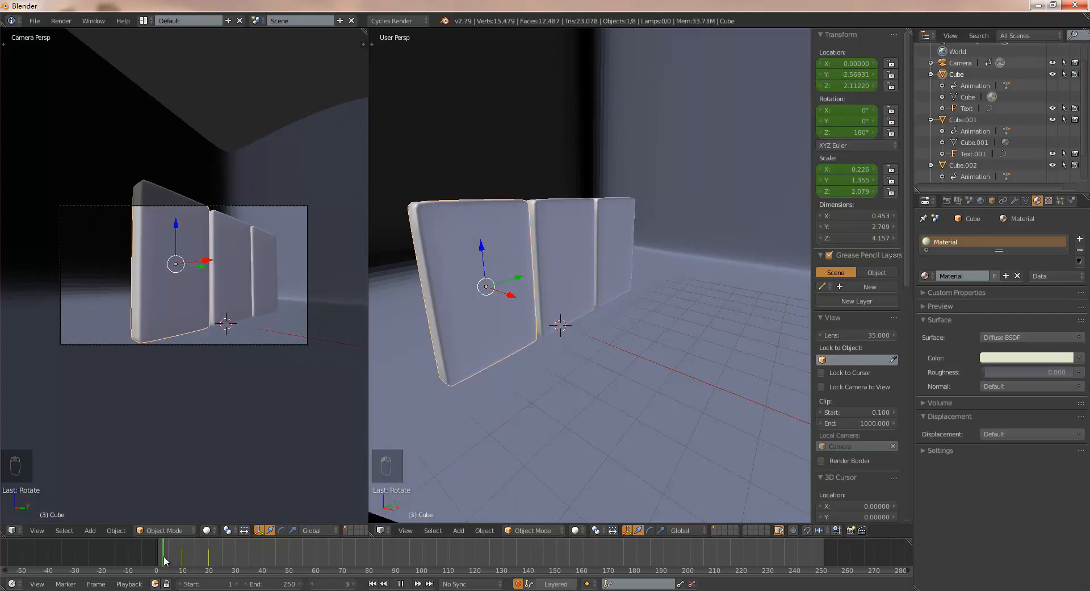
{"action": "left_click_drag", "start_coordinate": [165, 561], "coordinate": [211, 568]}
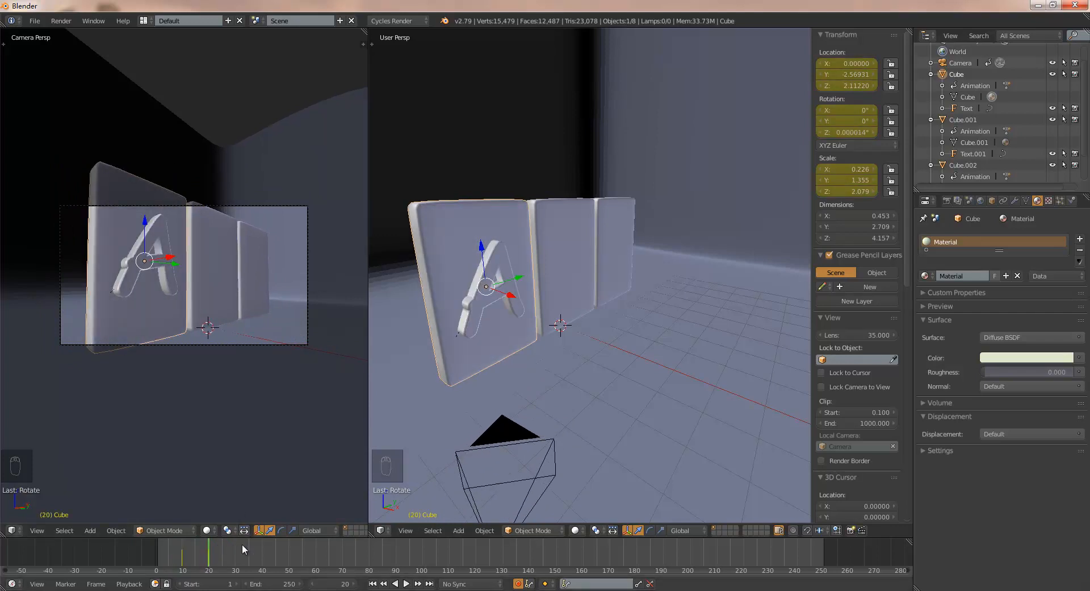
- Insert location and rotation keyframes for the R slab at frame 20
{"action": "right_click", "coordinate": [552, 212]}
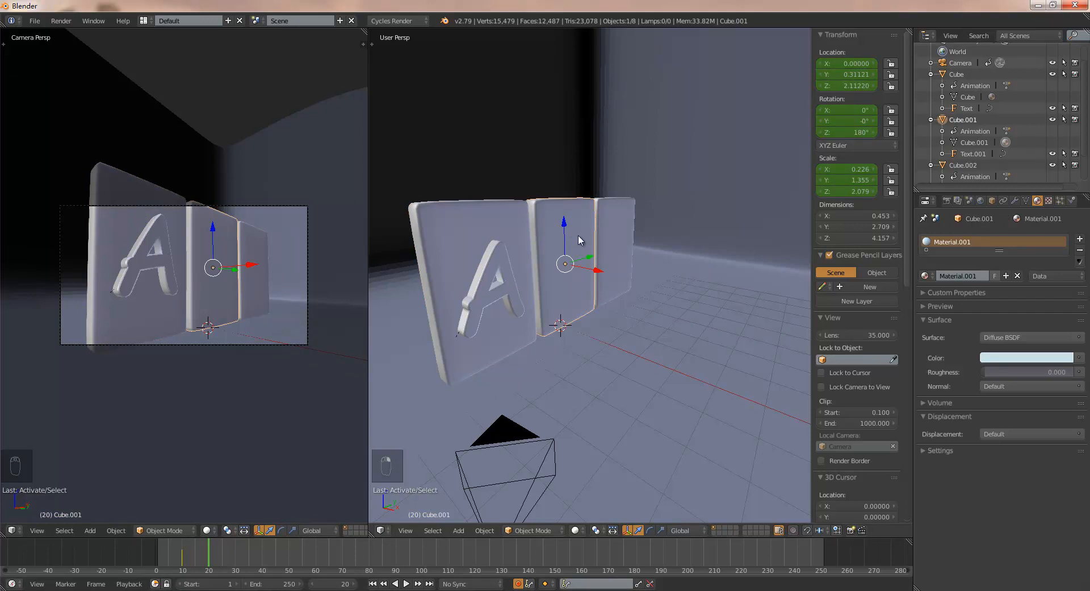
{"action": "right_click", "coordinate": [851, 63]}
{"action": "left_click", "coordinate": [852, 65]}
{"action": "right_click", "coordinate": [847, 109]}
{"action": "left_click", "coordinate": [847, 110]}
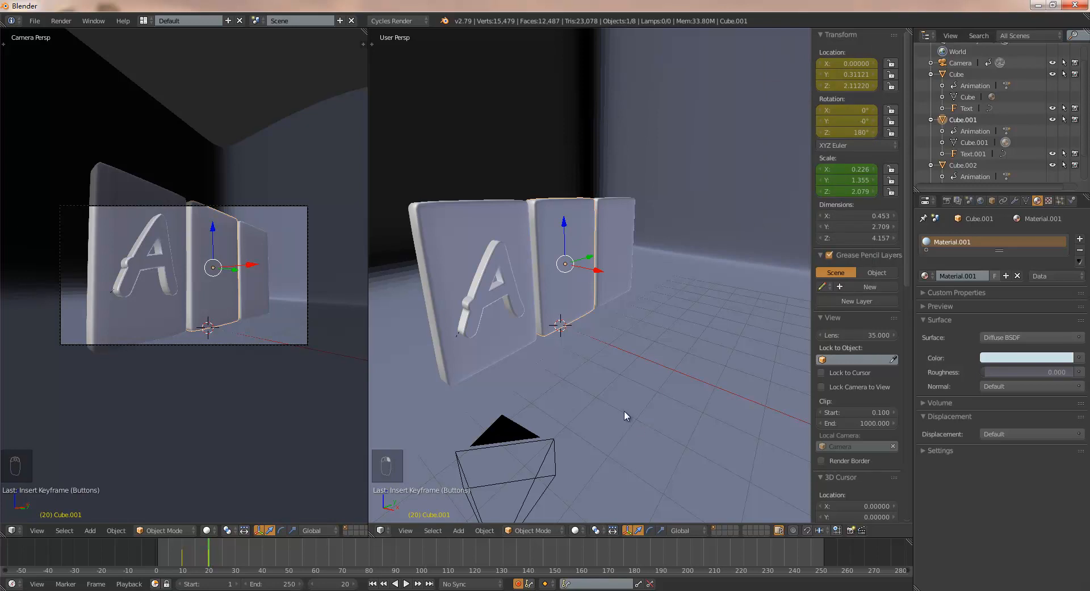
- Rotate the R slab -180° about the global Z axis at frame 30
{"action": "left_click_drag", "start_coordinate": [228, 553], "coordinate": [236, 553]}
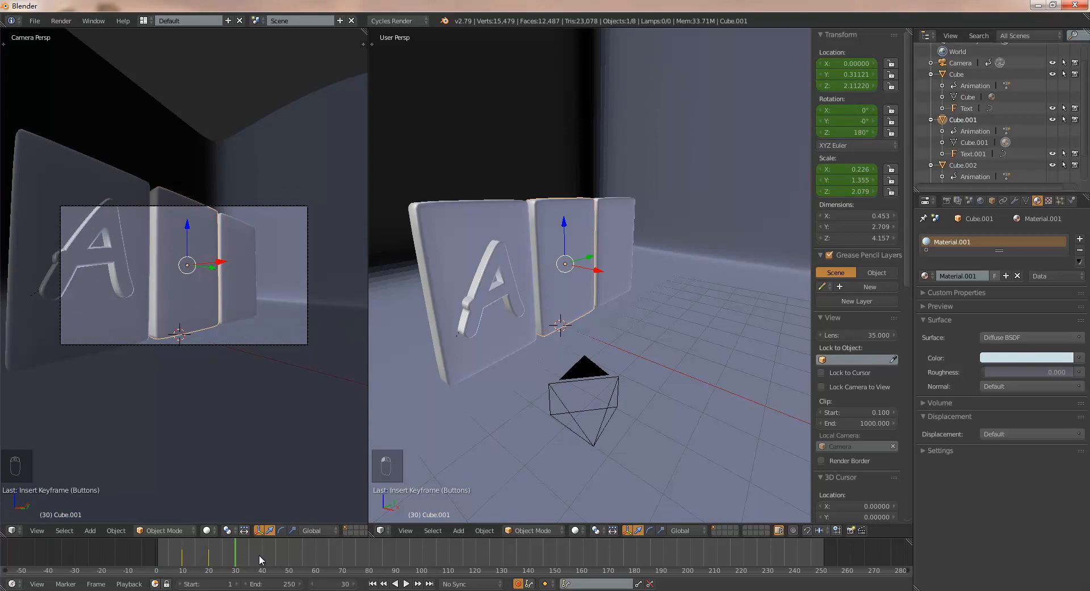
{"action": "key", "text": "r"}
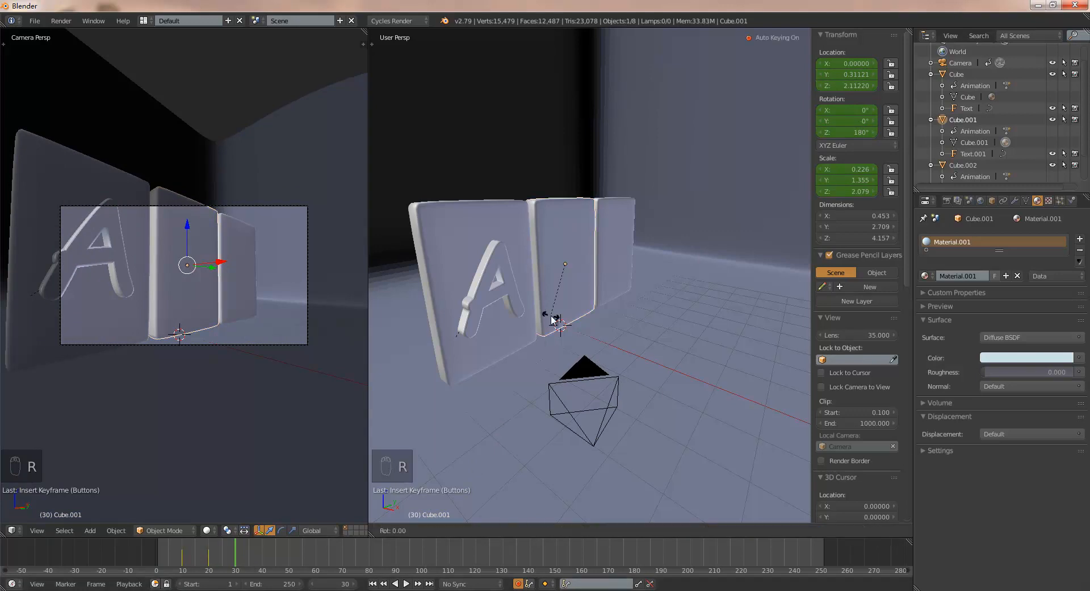
{"action": "key", "text": "z"}
{"action": "type", "text": "-180"}
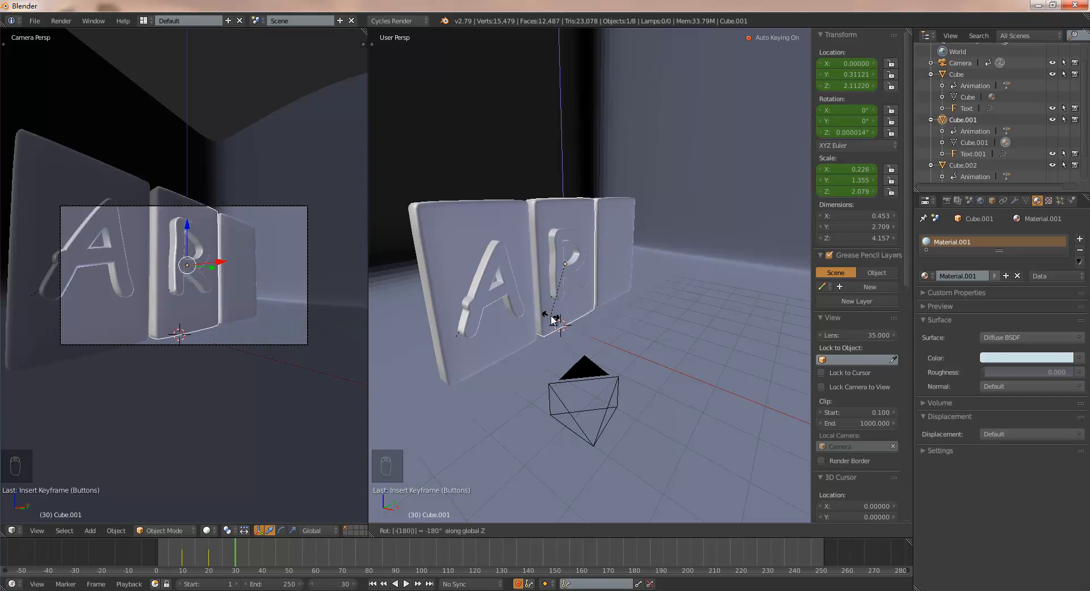
{"action": "key", "text": "Return"}
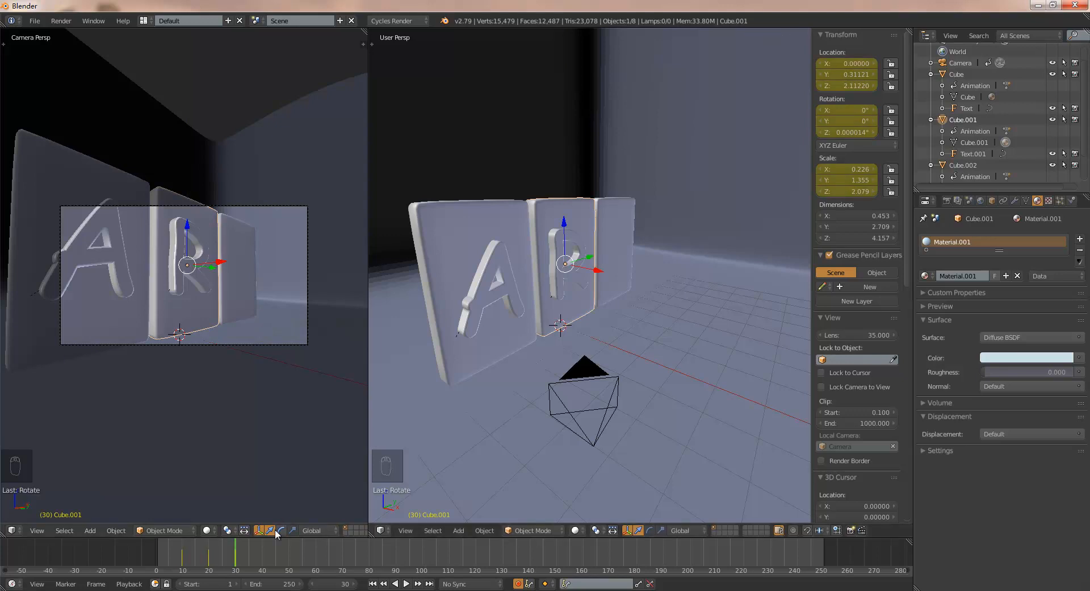
- Insert location and rotation keyframes for the T slab at frame 30
{"action": "right_click", "coordinate": [618, 229]}
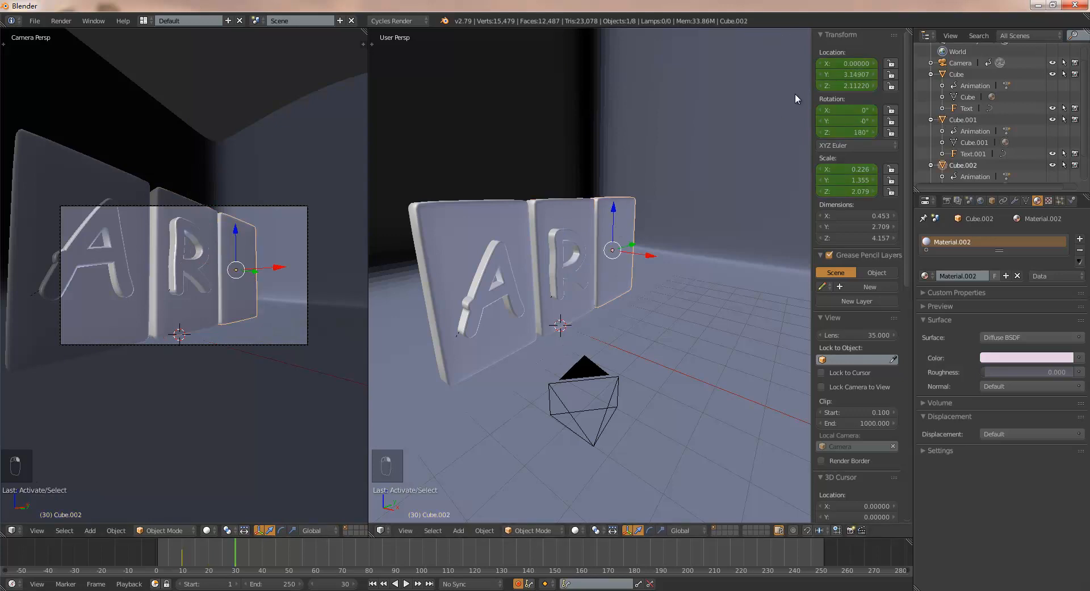
{"action": "right_click", "coordinate": [850, 63]}
{"action": "left_click", "coordinate": [850, 64]}
{"action": "right_click", "coordinate": [849, 104]}
{"action": "left_click", "coordinate": [849, 106]}
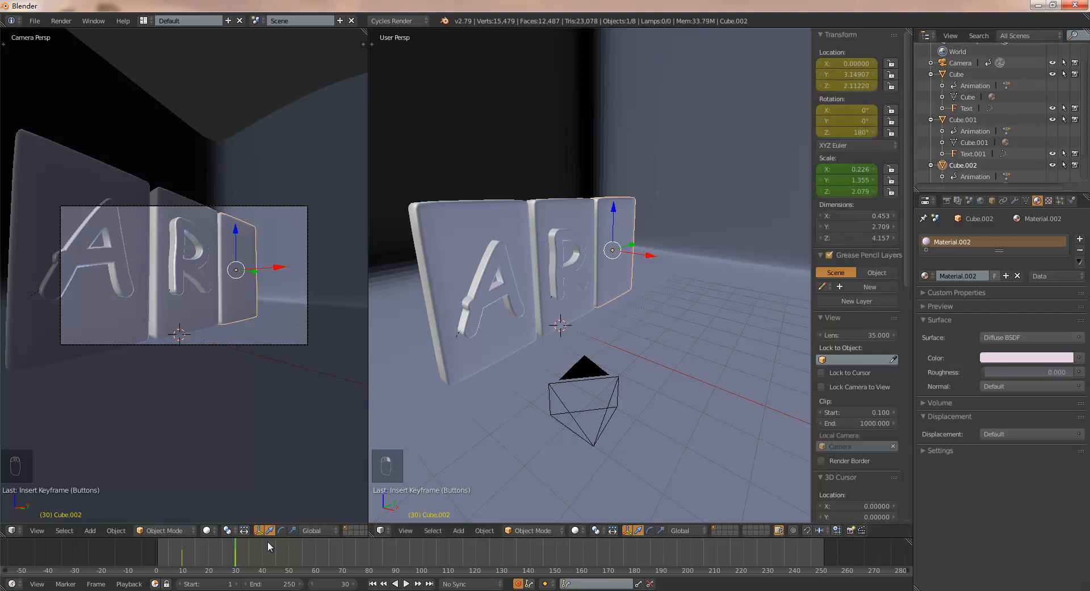
- Rotate the T slab -180° about the global Z axis at frame 40
{"action": "key", "text": "alt+a"}
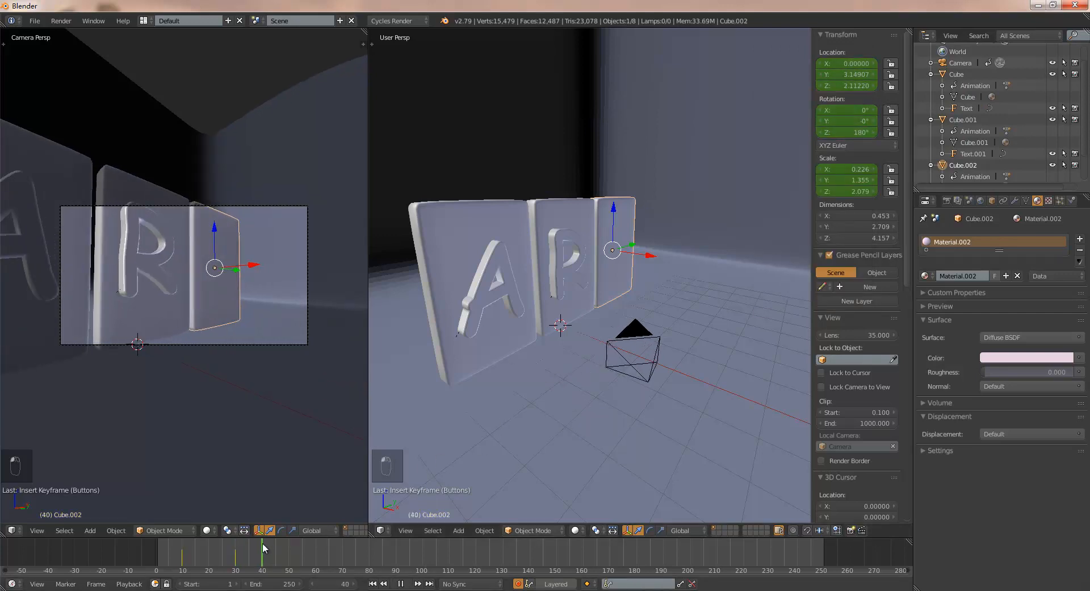
{"action": "key", "text": "alt+a"}
{"action": "key", "text": "r"}
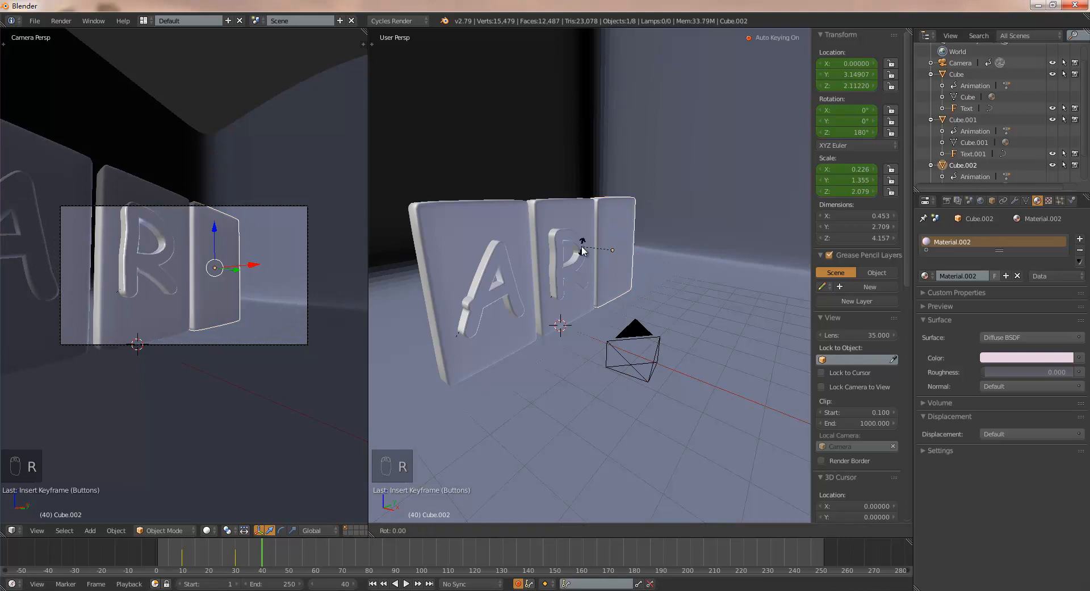
{"action": "type", "text": "z"}
{"action": "type", "text": "180"}
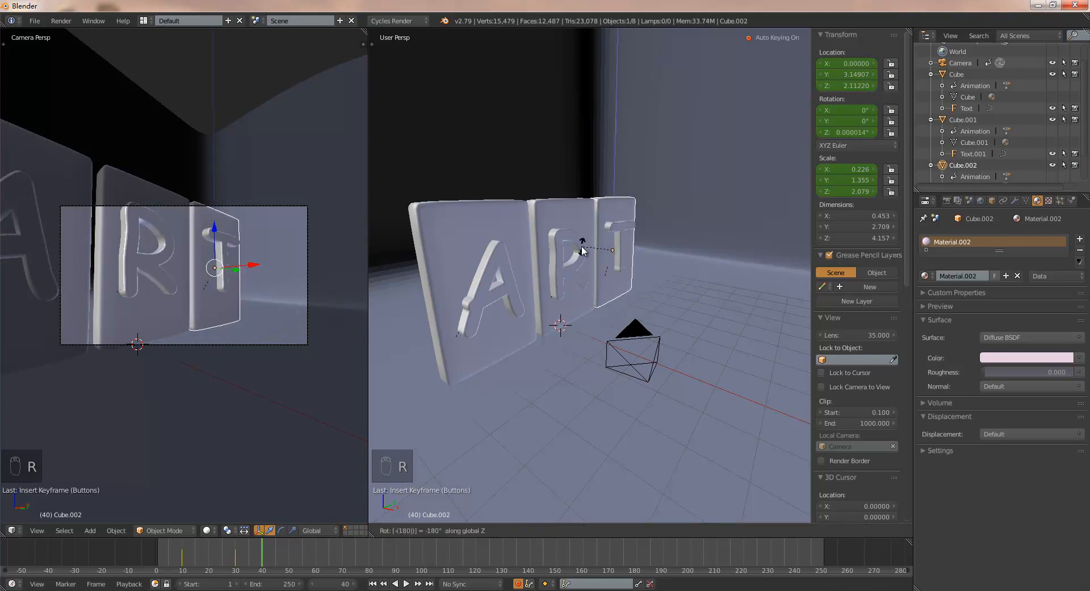
{"action": "key", "text": "Return"}
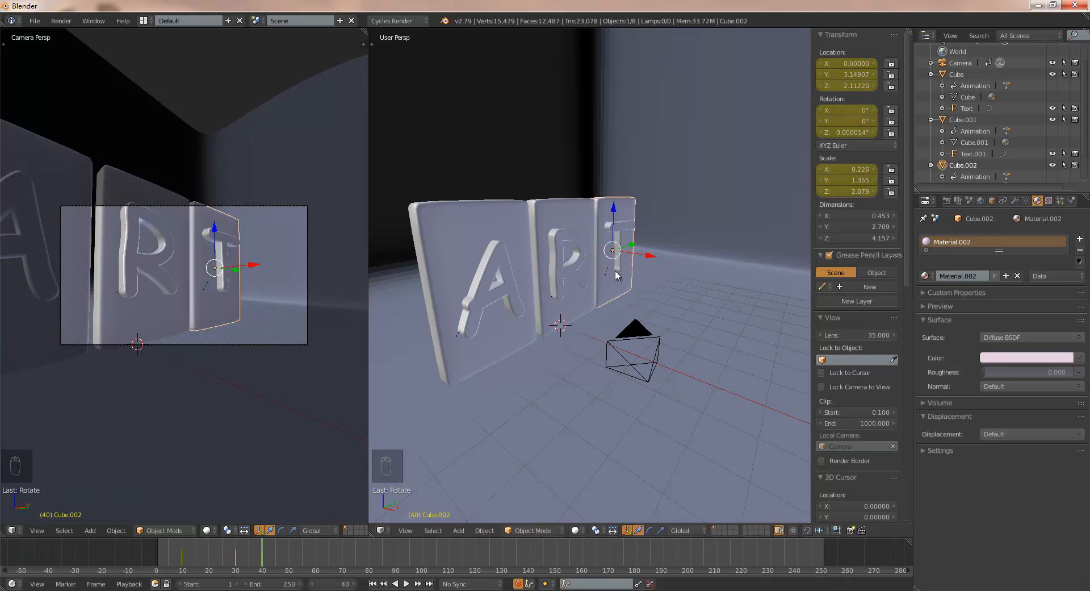
- Go to frame 100 and show the camera view in Rendered shading, enlarging it and hiding the other view's properties sidebar
{"action": "left_click_drag", "start_coordinate": [258, 552], "coordinate": [403, 578]}
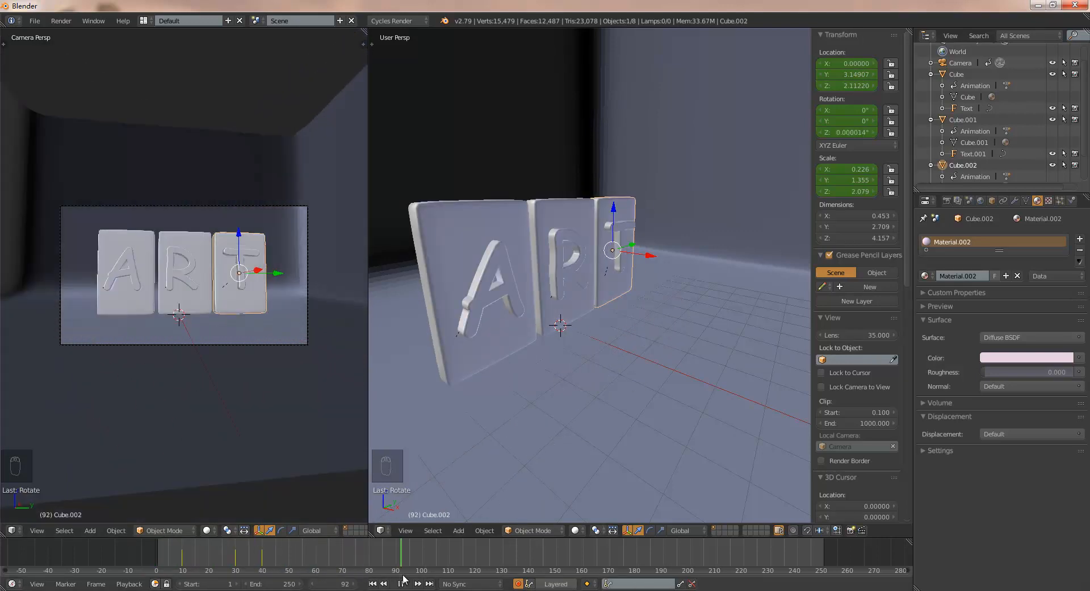
{"action": "left_click_drag", "start_coordinate": [412, 539], "coordinate": [424, 541]}
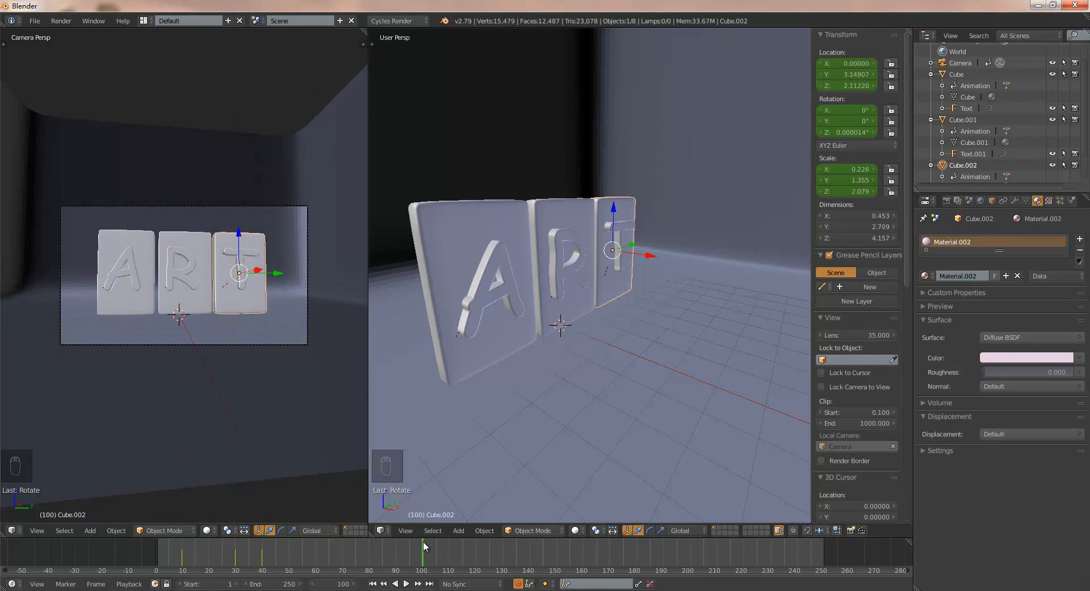
{"action": "left_click", "coordinate": [207, 529]}
{"action": "left_click", "coordinate": [227, 454]}
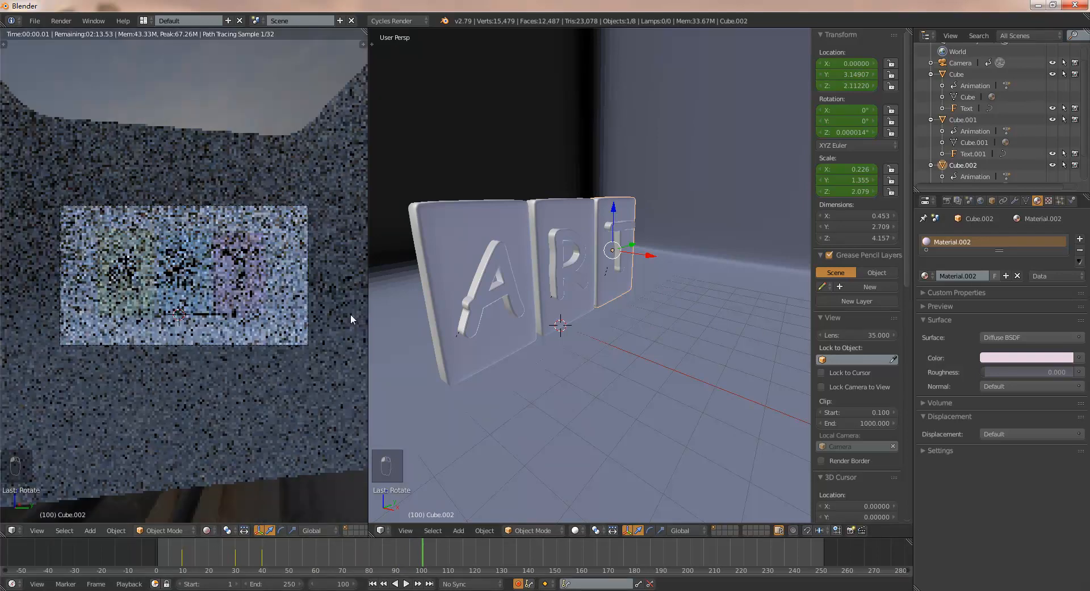
{"action": "left_click_drag", "start_coordinate": [370, 314], "coordinate": [434, 316]}
{"action": "key", "text": "n"}
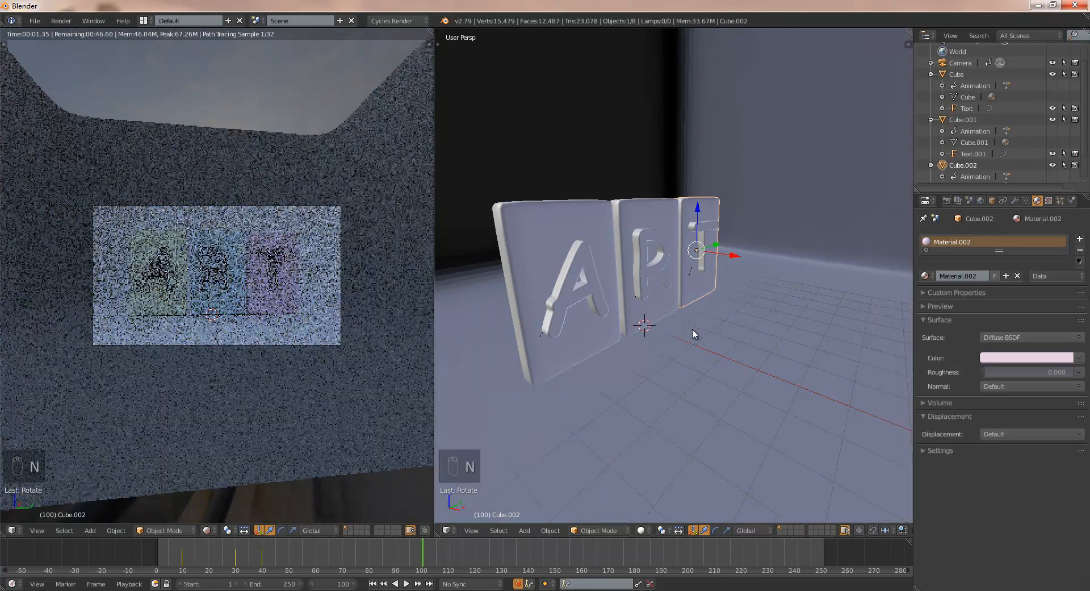
- Scrub the timeline from frame 0 through 21 to 52 to check the slab flips in the rendered camera view
{"action": "left_click_drag", "start_coordinate": [295, 543], "coordinate": [144, 550]}
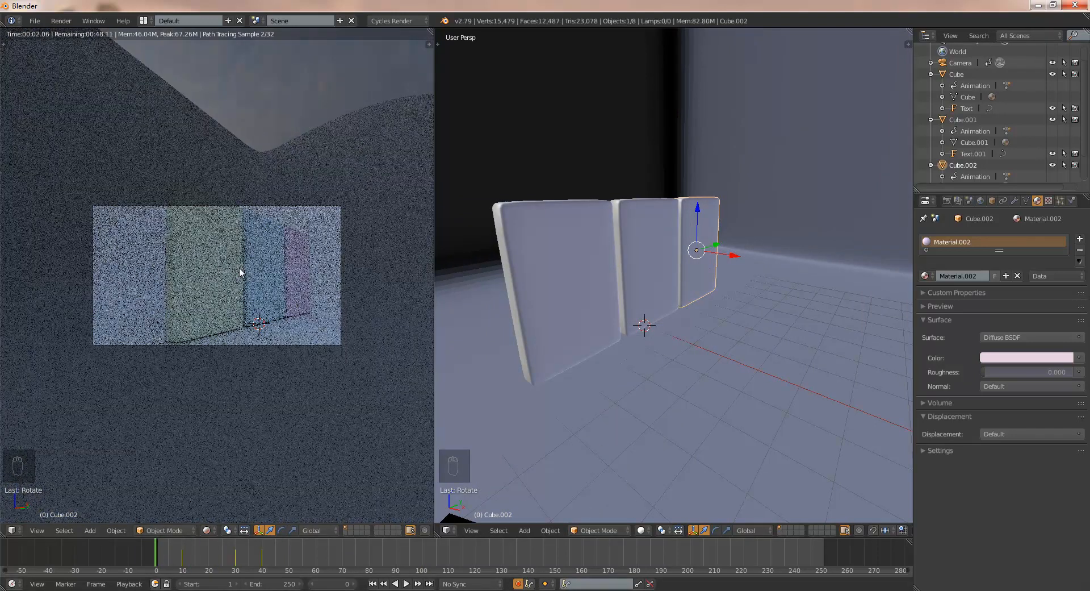
{"action": "key", "text": "alt+a"}
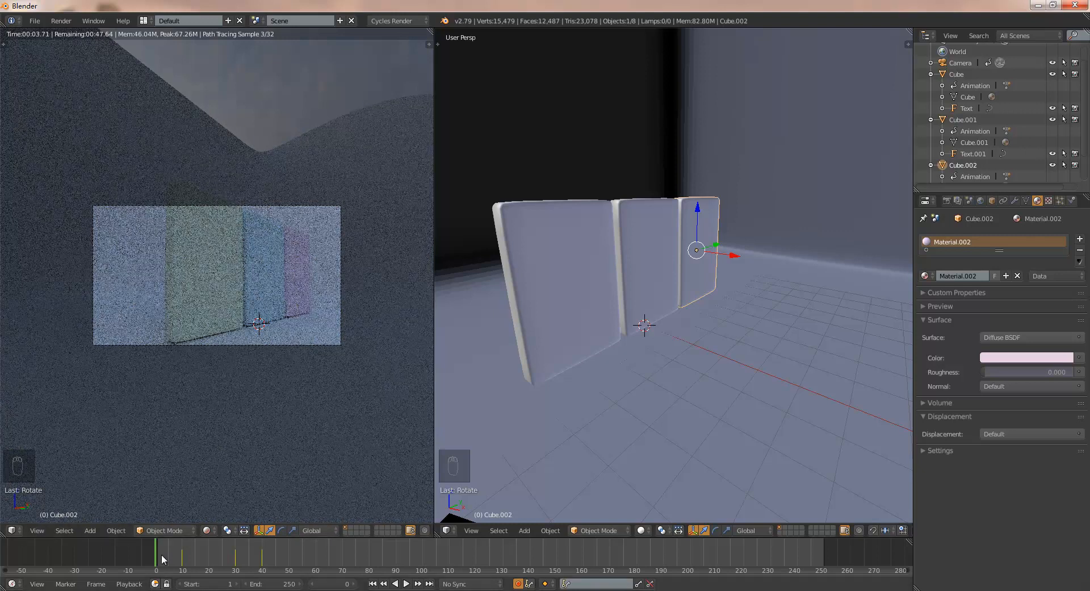
{"action": "left_click_drag", "start_coordinate": [168, 554], "coordinate": [211, 554]}
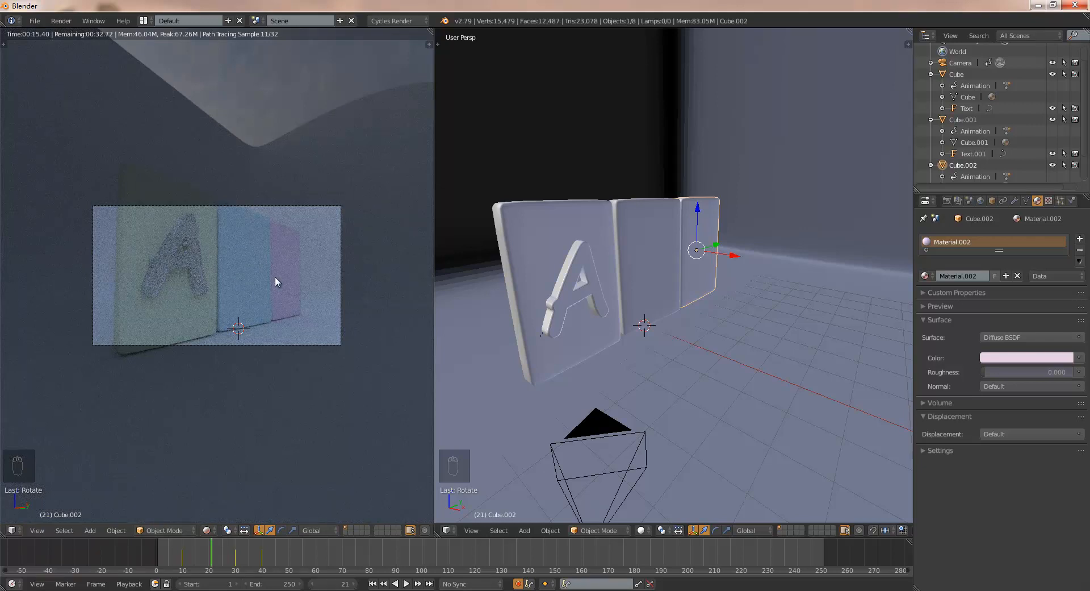
{"action": "left_click_drag", "start_coordinate": [264, 557], "coordinate": [296, 559]}
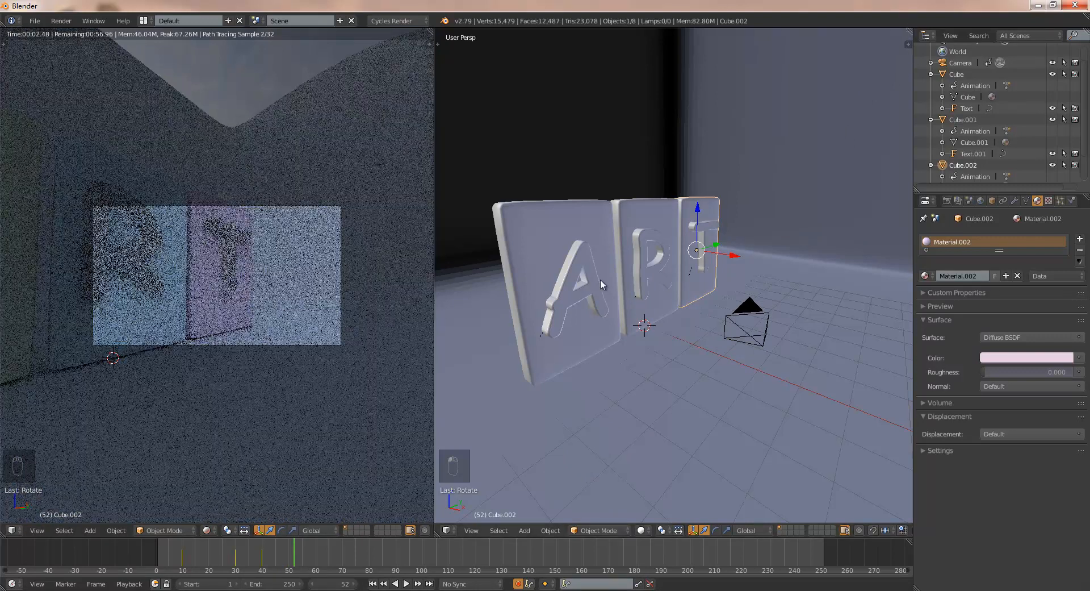
- Raise the Mix Shader factor of the A letter's material to 0.892, checking the rendered letters at frame 43
{"action": "right_click", "coordinate": [568, 284]}
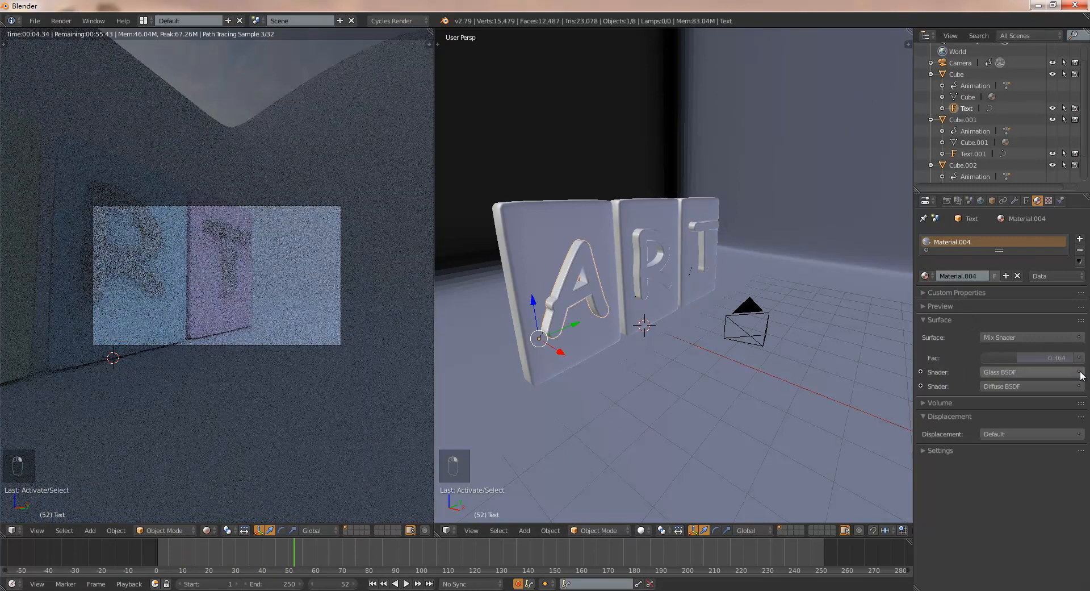
{"action": "mouse_move", "coordinate": [1022, 356]}
{"action": "left_mouse_down"}
{"action": "mouse_move", "coordinate": [994, 357]}
{"action": "mouse_move", "coordinate": [1043, 354]}
{"action": "left_mouse_up"}
{"action": "left_click_drag", "start_coordinate": [193, 563], "coordinate": [183, 562]}
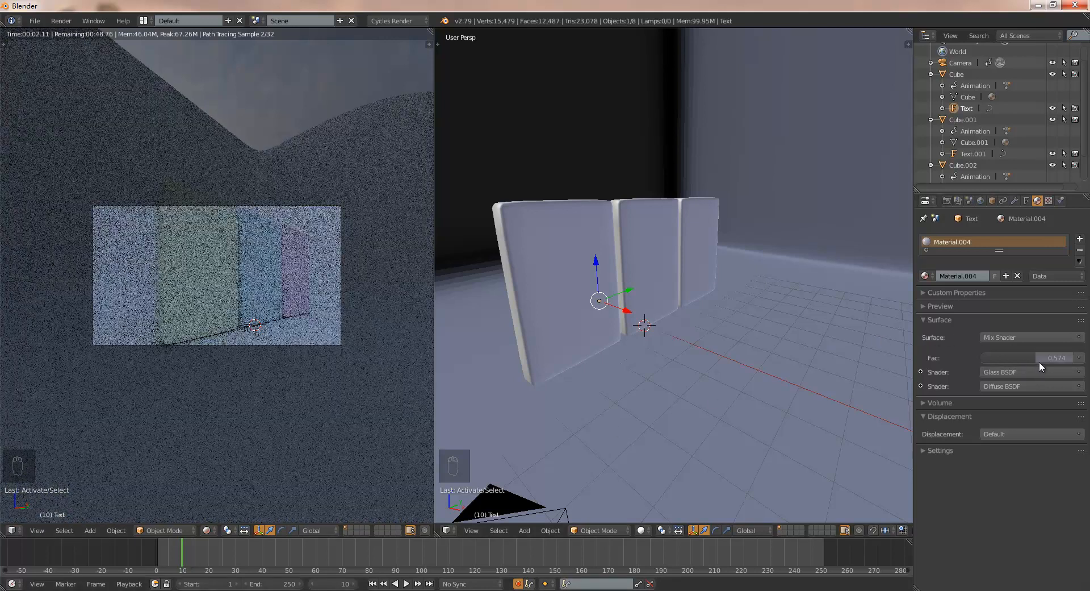
{"action": "left_click_drag", "start_coordinate": [270, 550], "coordinate": [270, 550]}
{"action": "key", "text": "F6"}
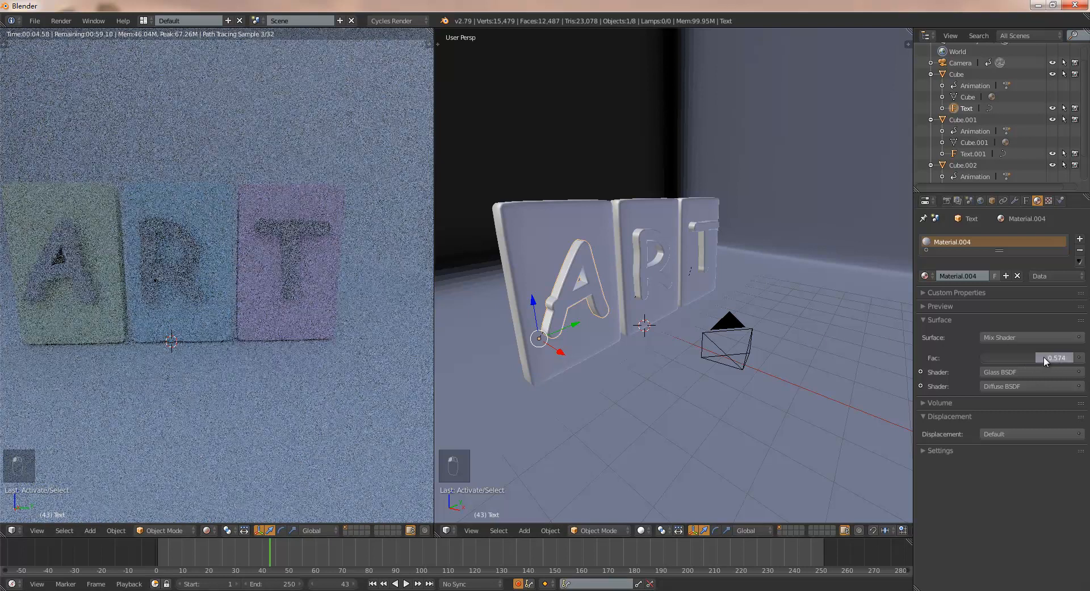
{"action": "left_click_drag", "start_coordinate": [1044, 356], "coordinate": [1079, 359]}
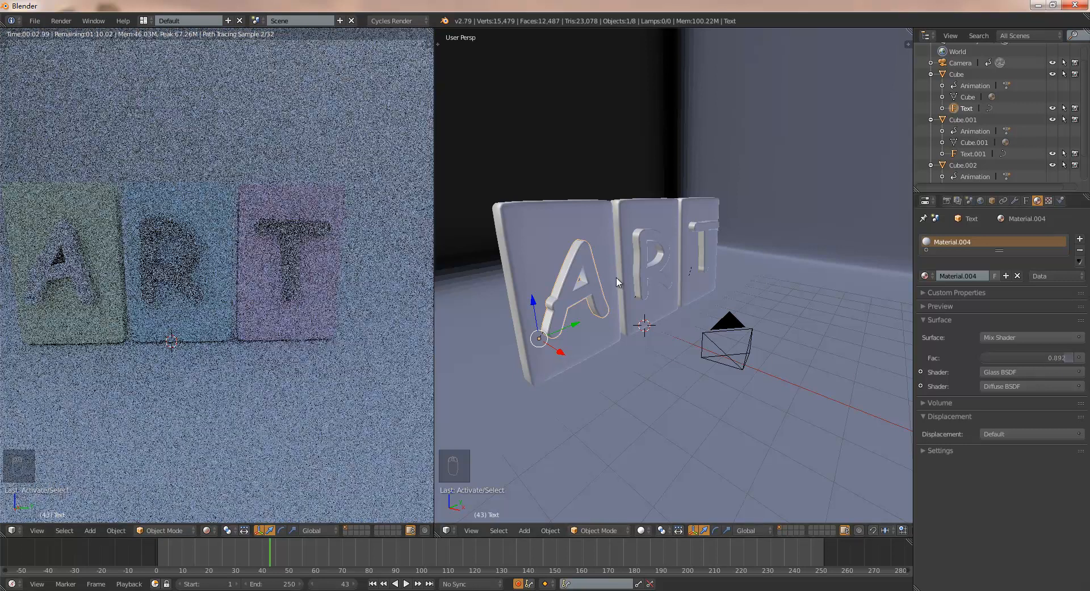
- Set the Mix Shader factor of the R letter's material to 0.9
{"action": "left_click", "coordinate": [975, 152]}
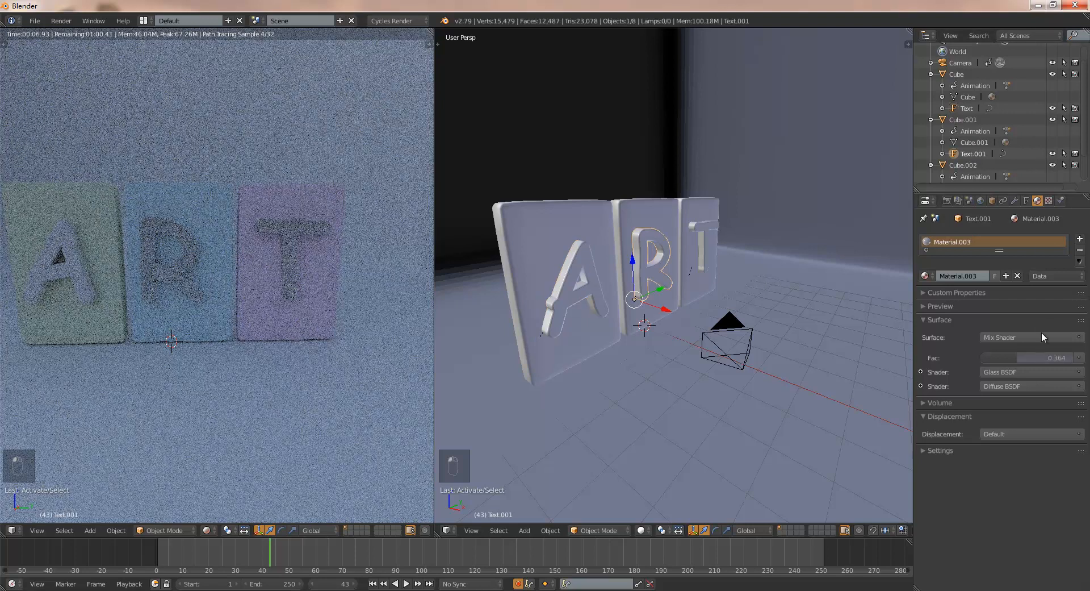
{"action": "left_click", "coordinate": [1059, 356]}
{"action": "key", "text": "BackSpace"}
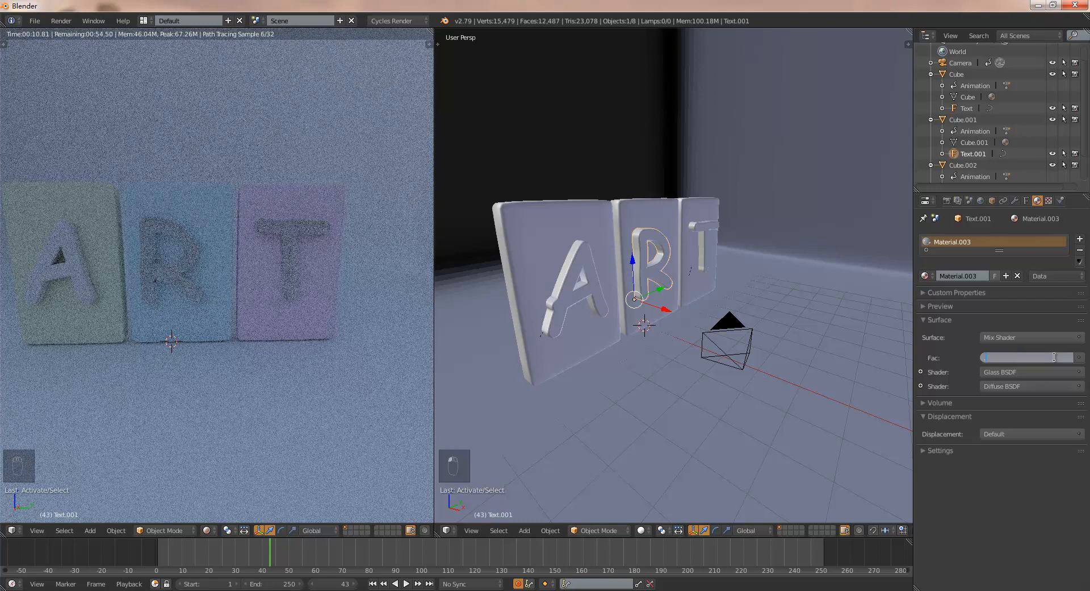
{"action": "type", "text": ".9"}
{"action": "key", "text": "Return"}
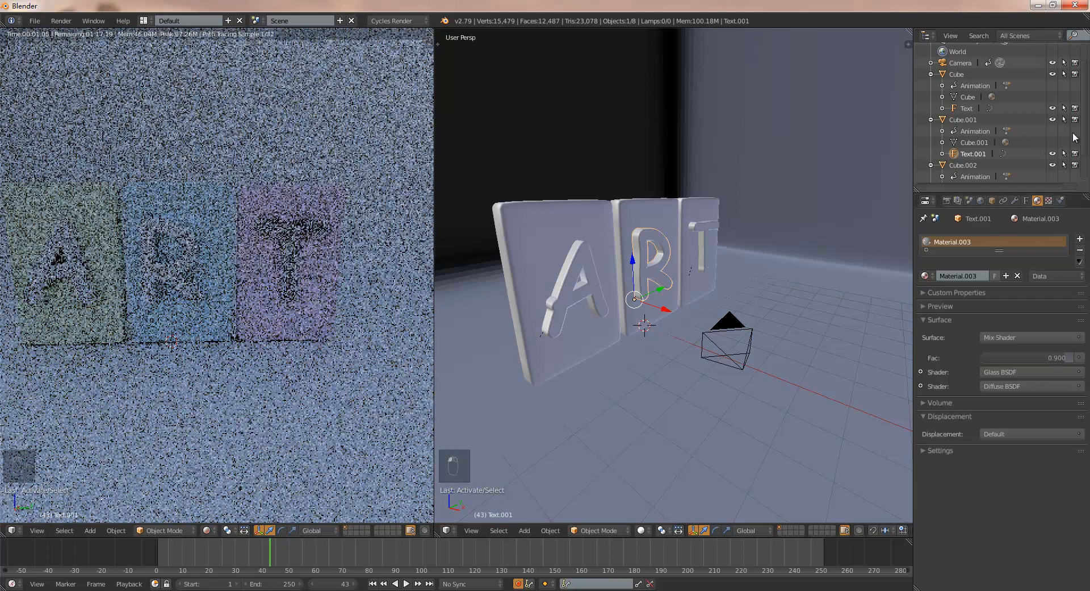
- Set the Mix Shader factor of the T letter's material to 0.9
{"action": "scroll", "coordinate": [976, 148], "scroll_direction": "down", "scroll_amount": 2}
{"action": "left_click", "coordinate": [973, 165]}
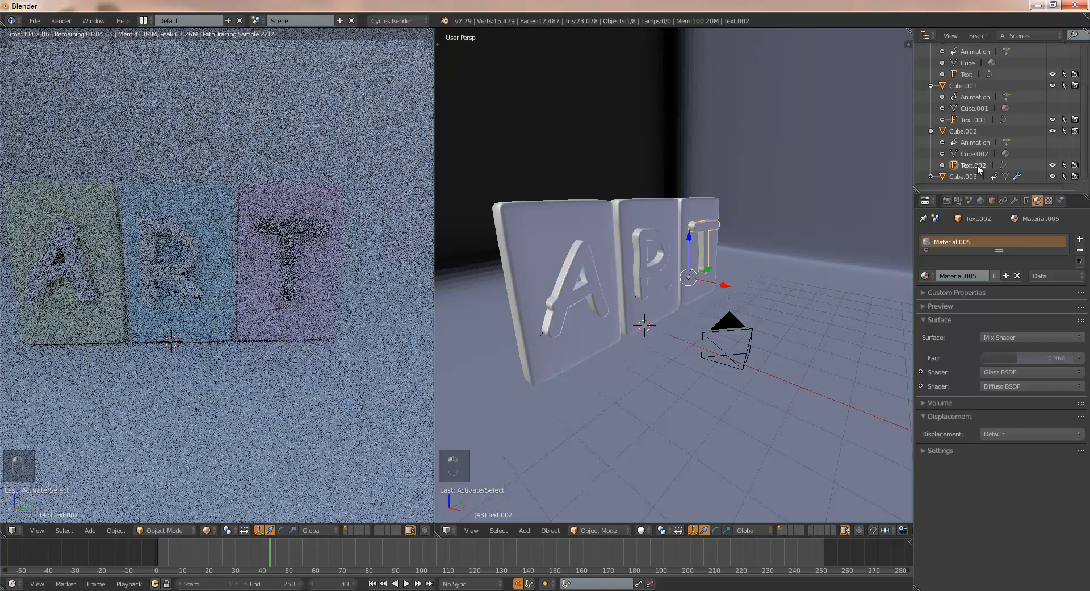
{"action": "left_click", "coordinate": [1028, 357]}
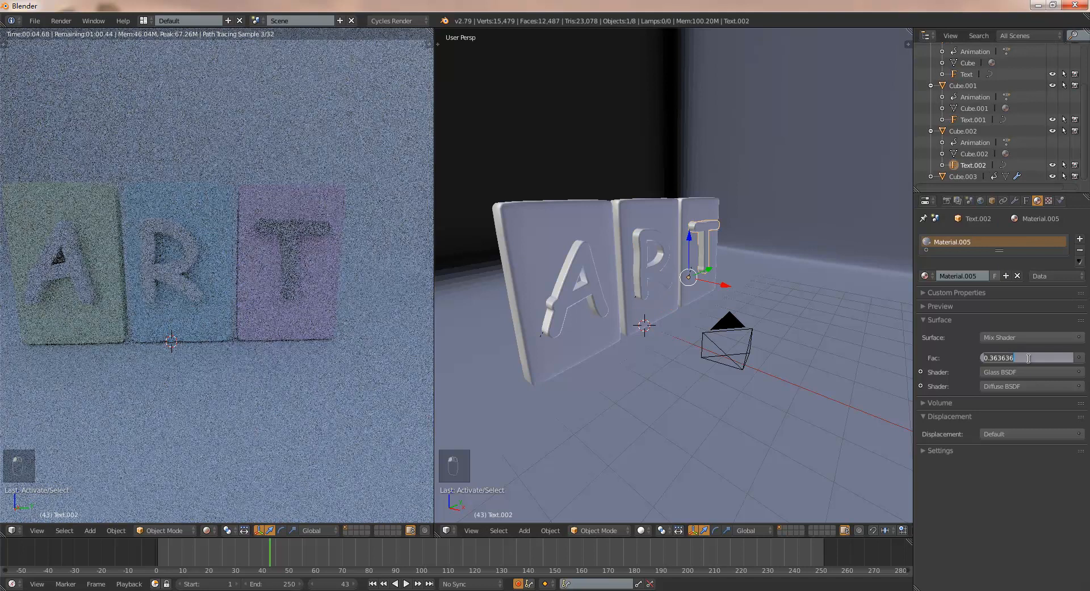
{"action": "type", "text": ".9"}
{"action": "key", "text": "Return"}
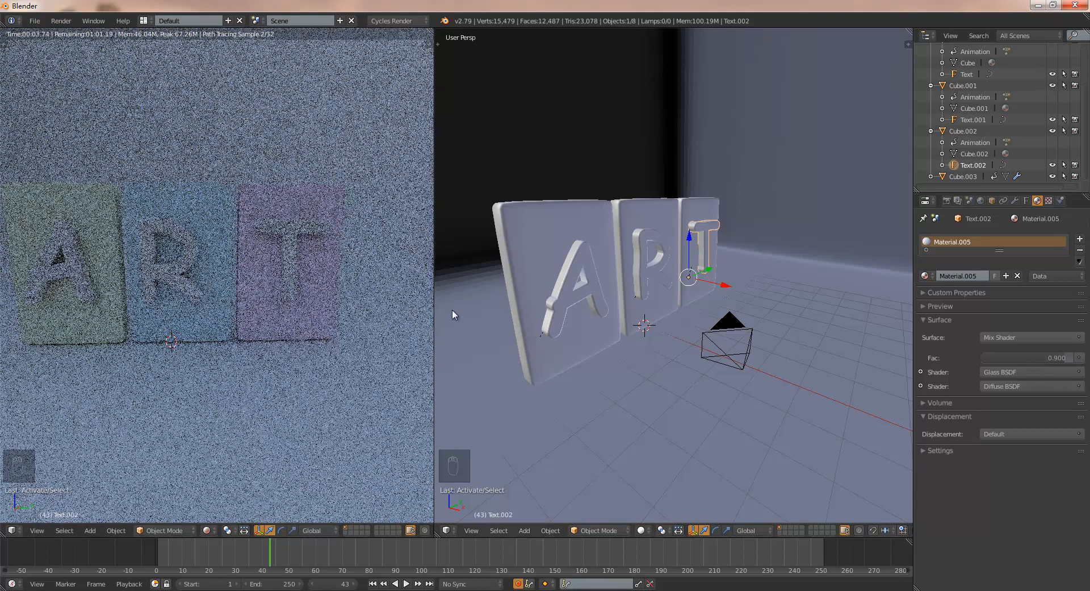
- Return the rendered viewport to the camera view and go back to frame 1
{"action": "key", "text": "F6"}
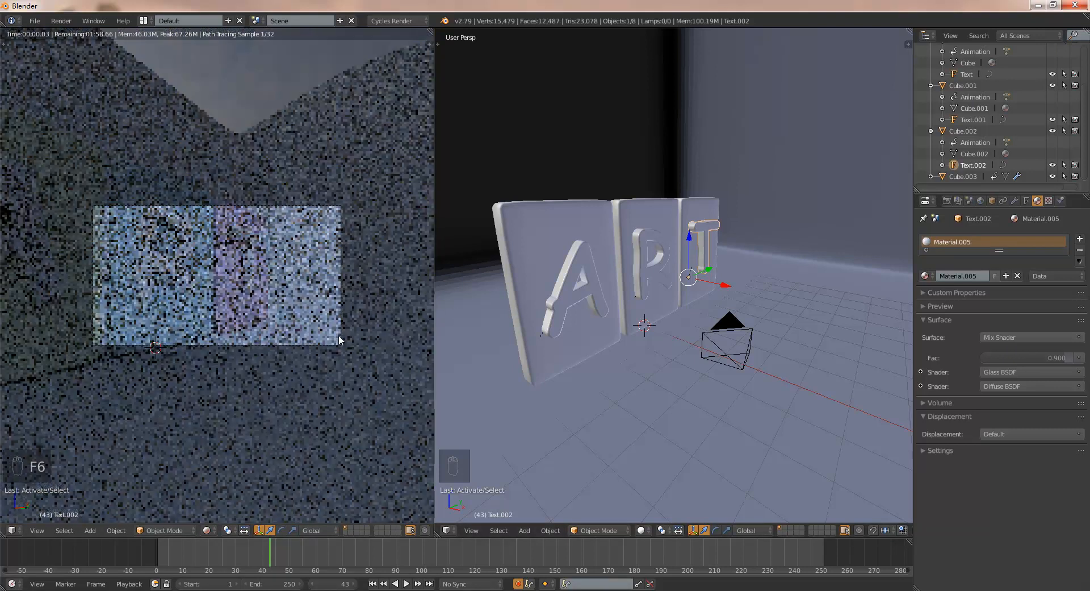
{"action": "left_click", "coordinate": [373, 583]}
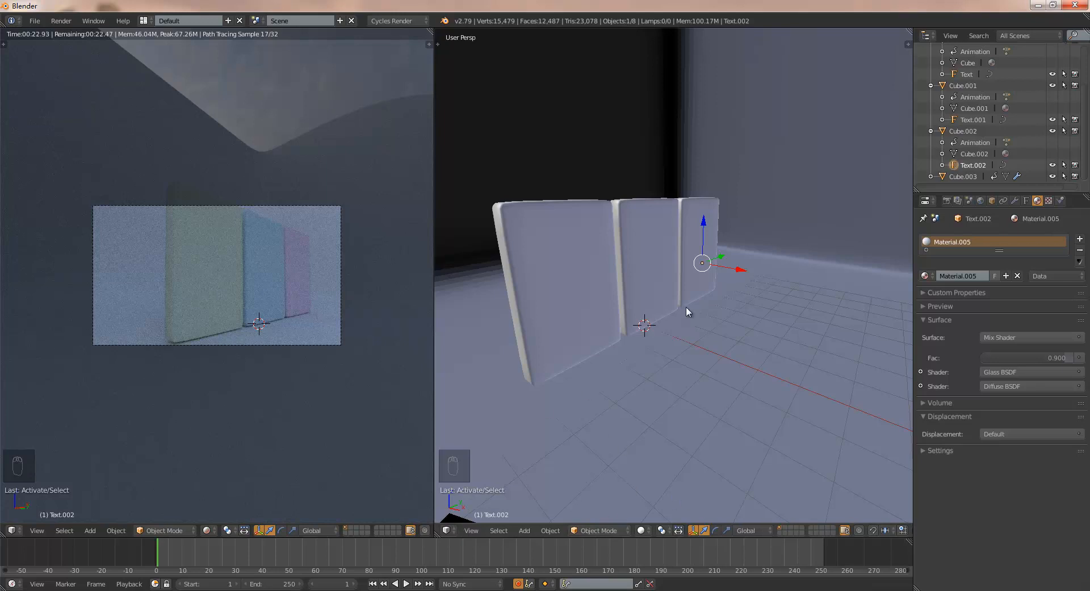
- Apply the HDTV 720p render preset to the scene's dimensions
{"action": "left_click", "coordinate": [947, 200]}
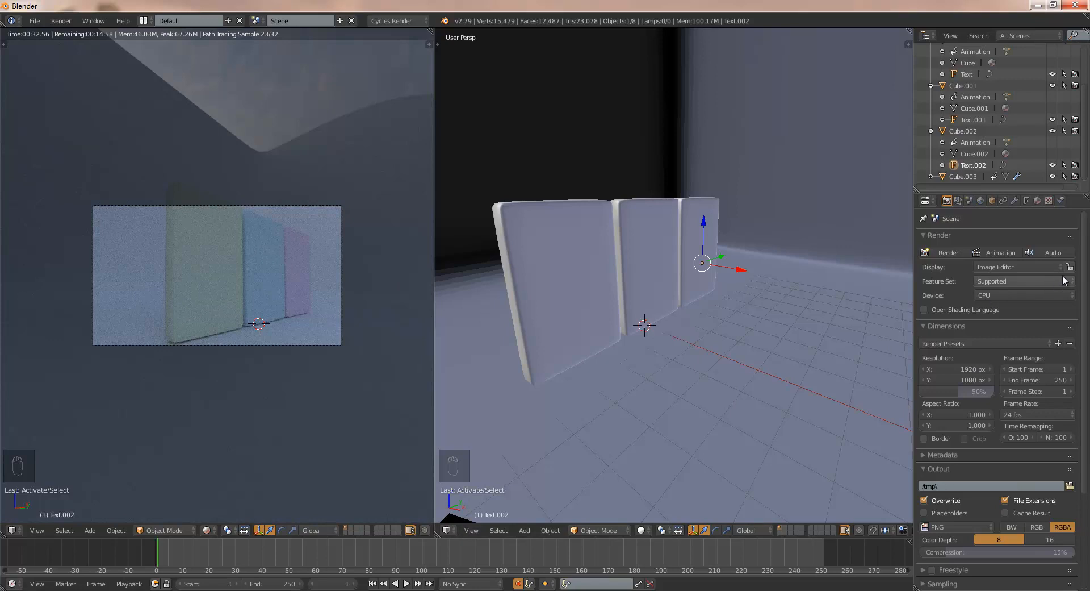
{"action": "scroll", "coordinate": [1086, 284], "scroll_direction": "down", "scroll_amount": 3}
{"action": "mouse_move", "coordinate": [1087, 318]}
{"action": "left_mouse_down"}
{"action": "mouse_move", "coordinate": [1087, 288]}
{"action": "mouse_move", "coordinate": [1086, 322]}
{"action": "left_mouse_up"}
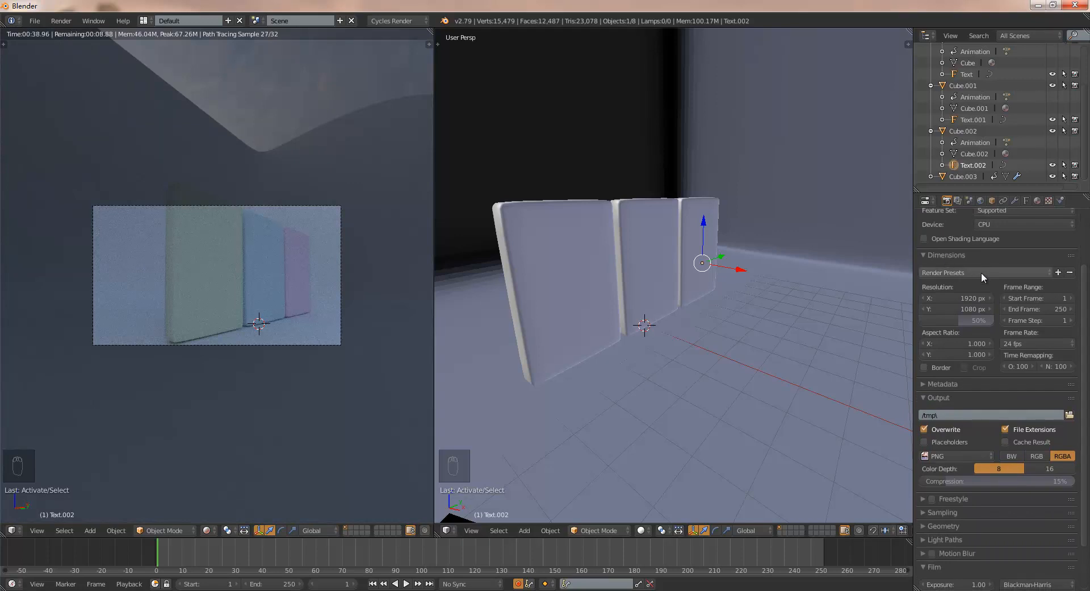
{"action": "left_click", "coordinate": [981, 272]}
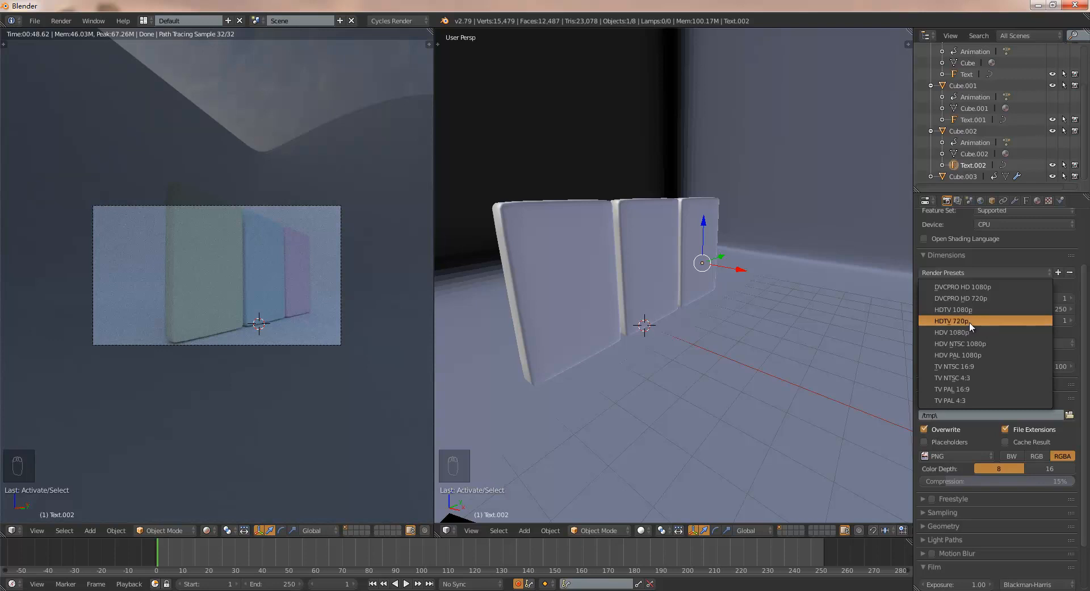
{"action": "left_click", "coordinate": [980, 321]}
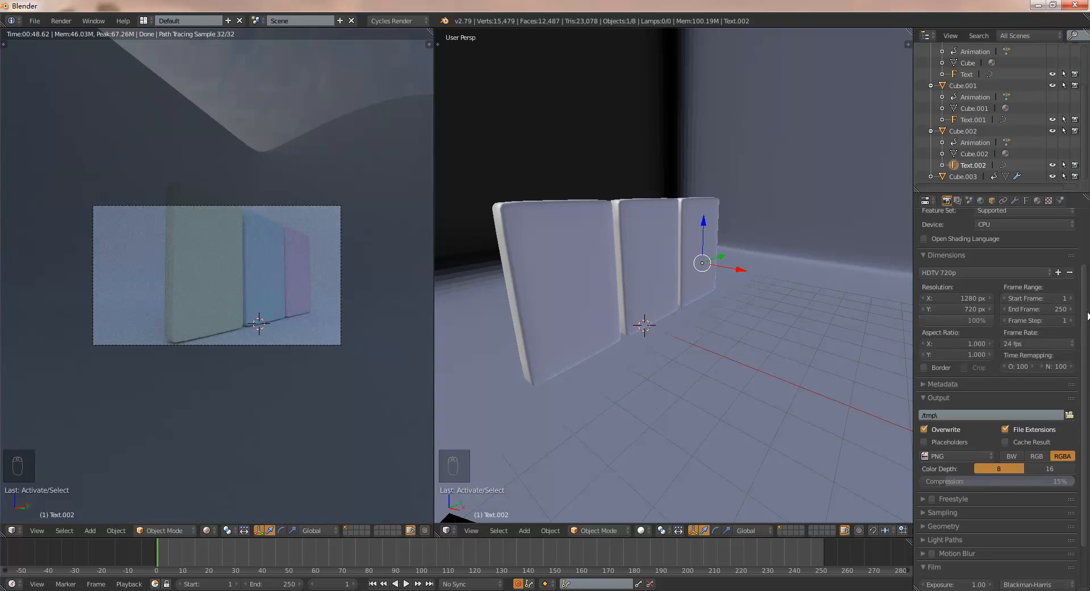
- Set the end frame of the render's frame range to 100
{"action": "scroll", "coordinate": [988, 320], "scroll_direction": "down", "scroll_amount": 1}
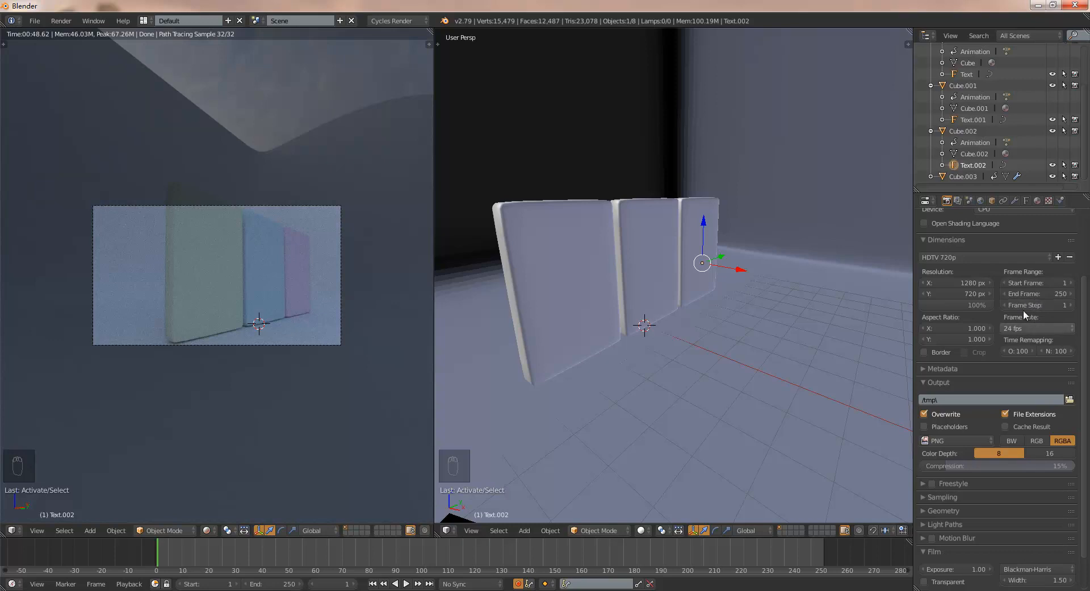
{"action": "left_click", "coordinate": [1035, 290]}
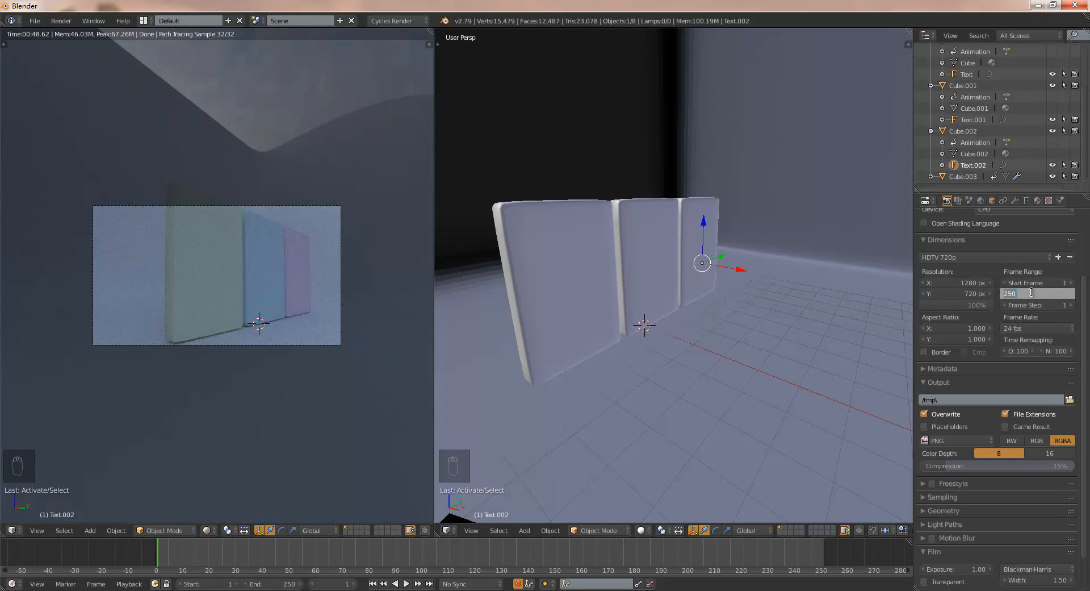
{"action": "type", "text": "100"}
{"action": "key", "text": "Return"}
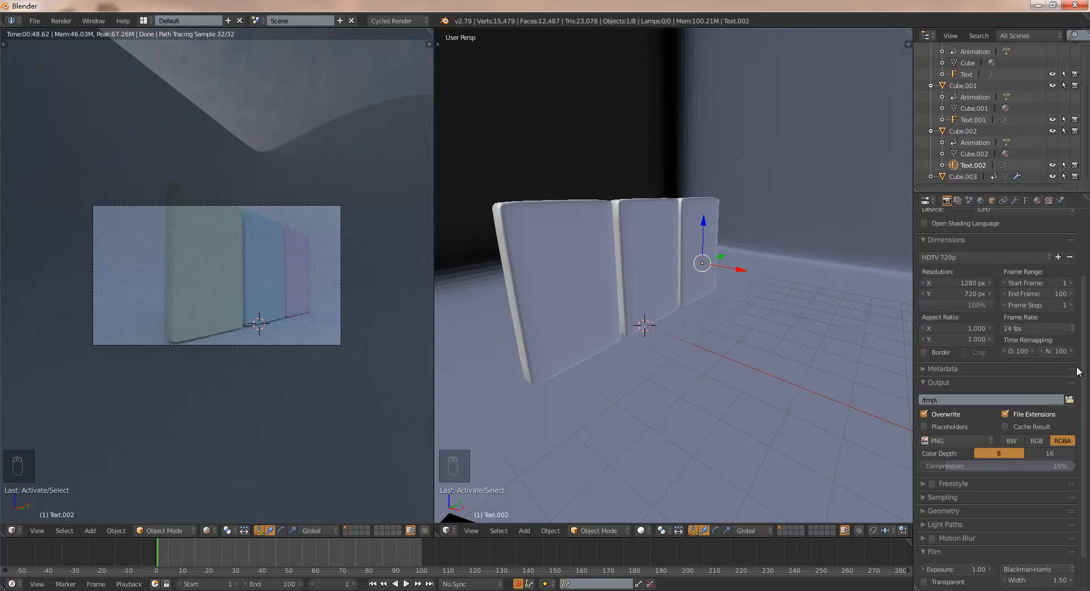
- Set the render output format to FFmpeg video with RGB color
{"action": "left_click_drag", "start_coordinate": [1084, 375], "coordinate": [1085, 432]}
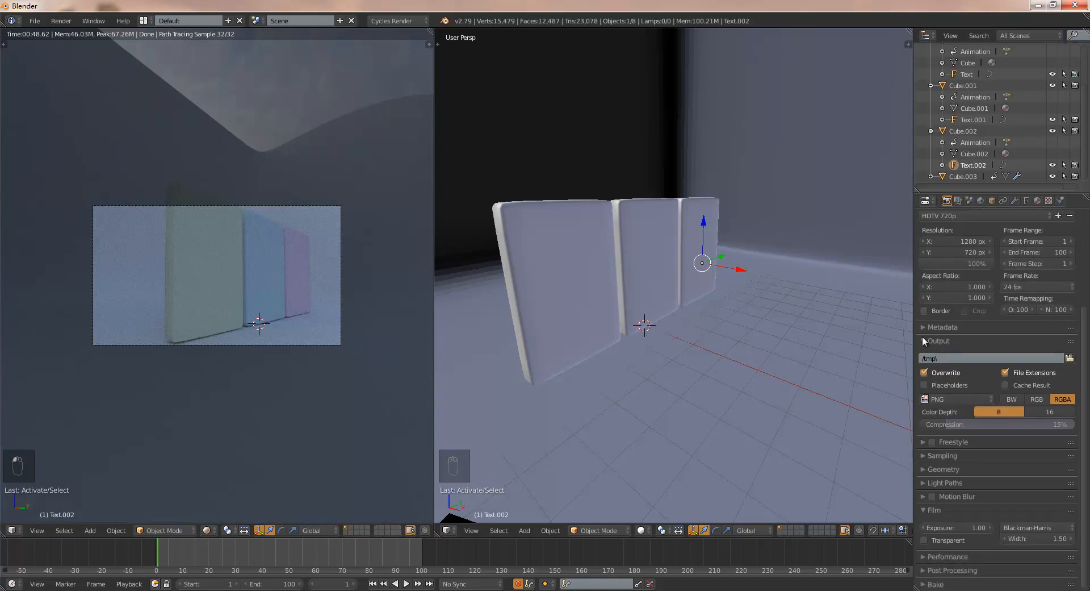
{"action": "left_click", "coordinate": [962, 400]}
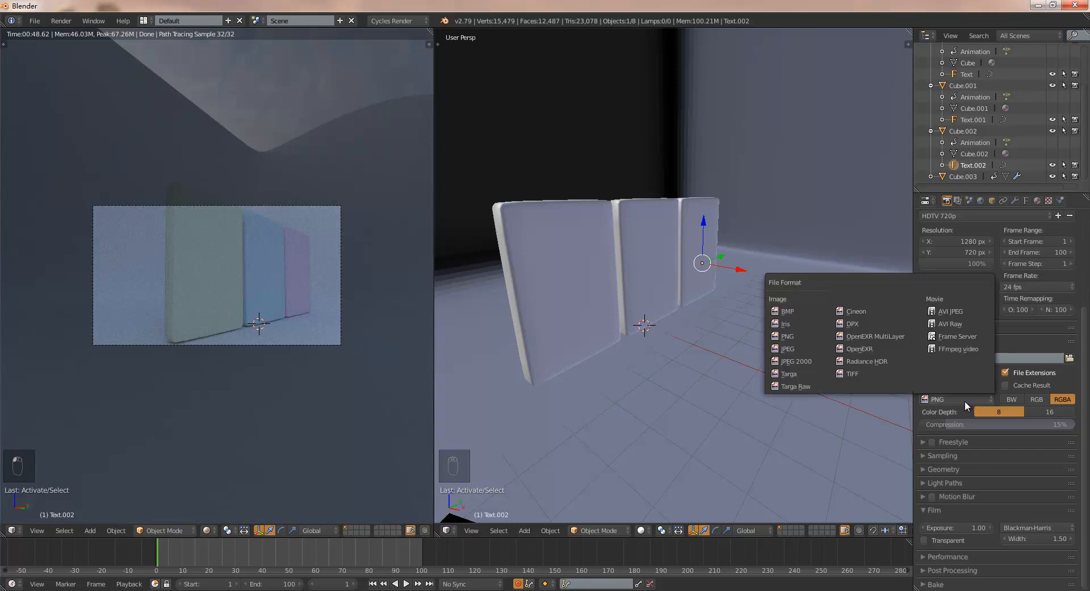
{"action": "left_click", "coordinate": [961, 350]}
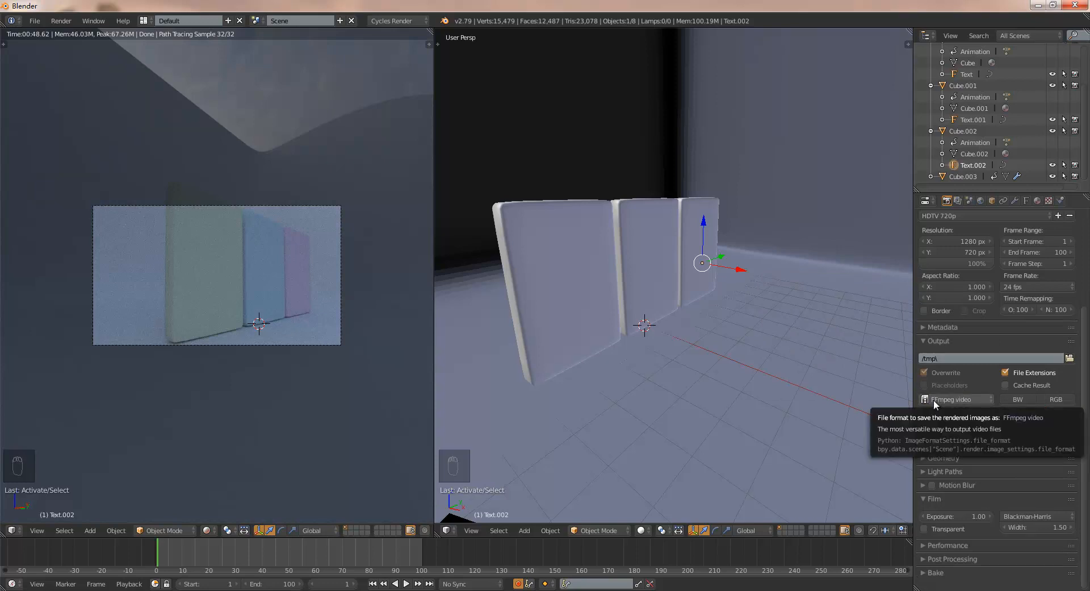
{"action": "left_click", "coordinate": [1056, 400]}
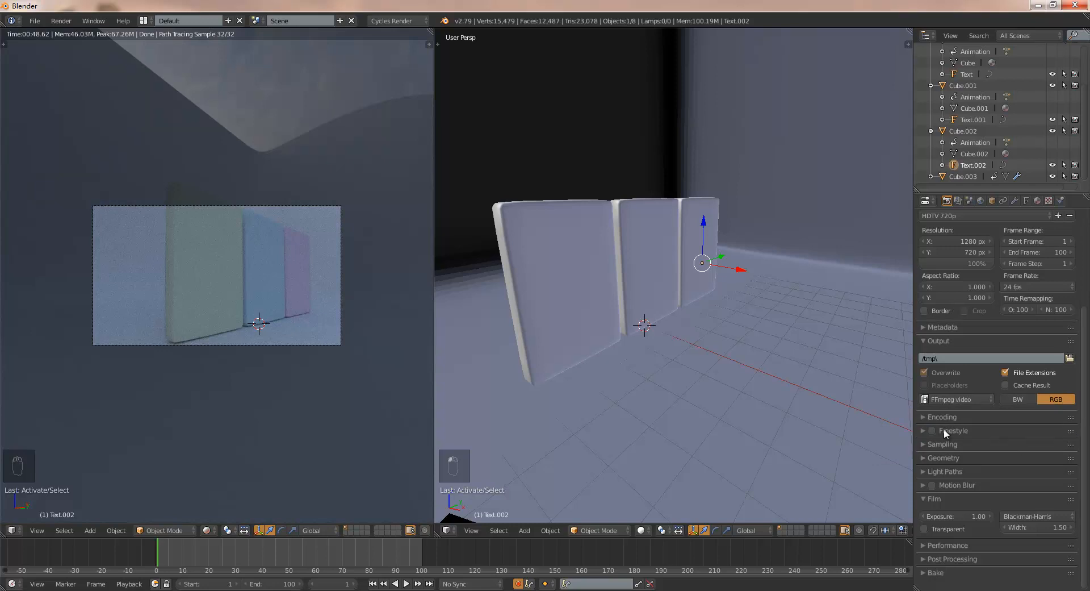
- Apply the h264 in MP4 preset to the video encoding settings
{"action": "left_click", "coordinate": [925, 418]}
{"action": "left_click", "coordinate": [993, 434]}
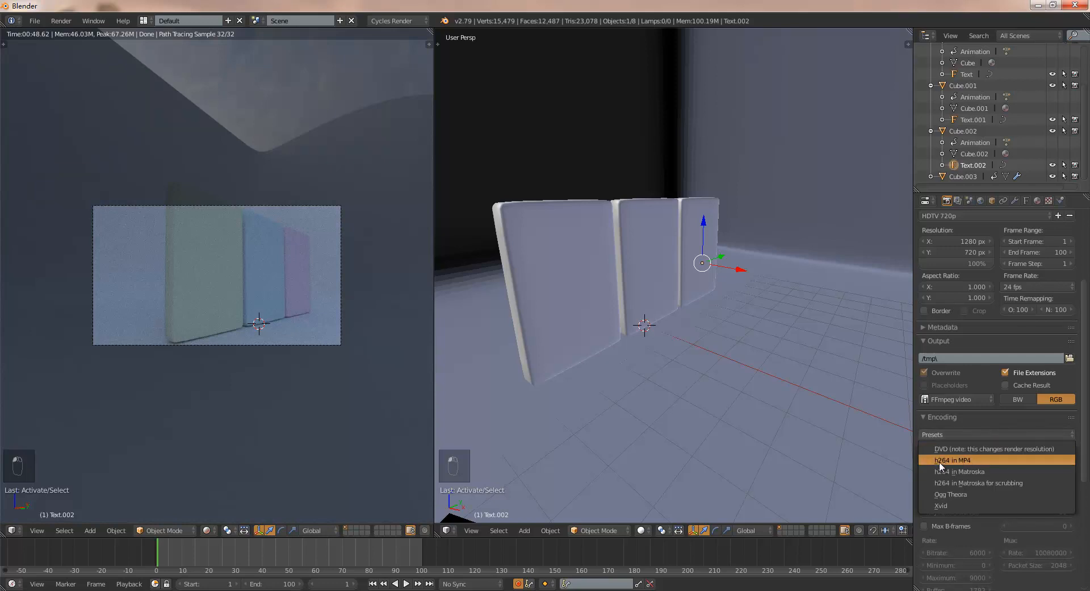
{"action": "left_click", "coordinate": [993, 462]}
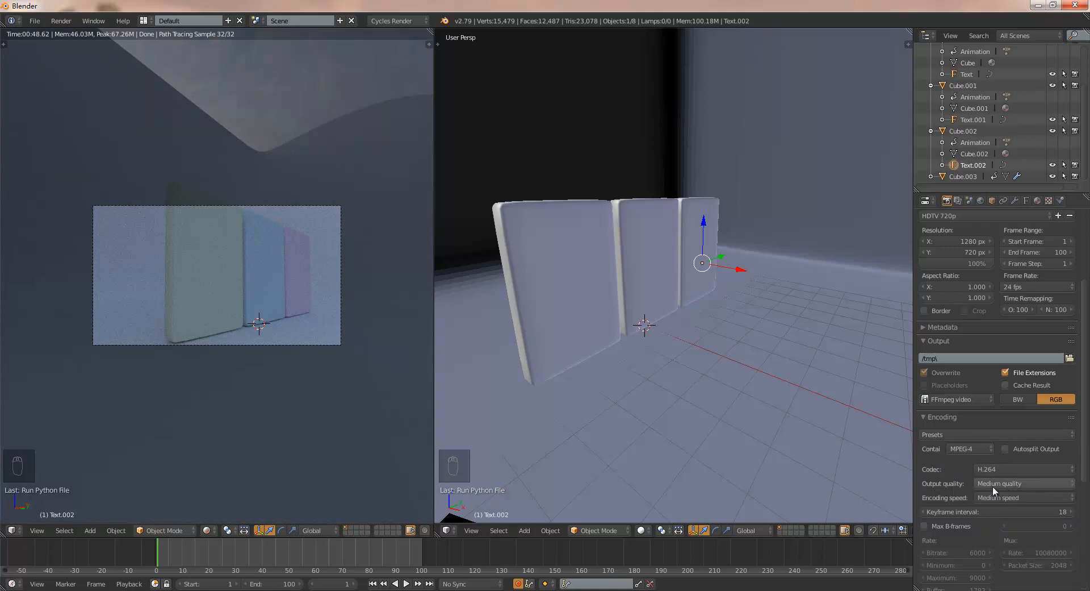
- Set the encoding's output quality to High quality and its encoding speed to Fast
{"action": "left_click", "coordinate": [1014, 487]}
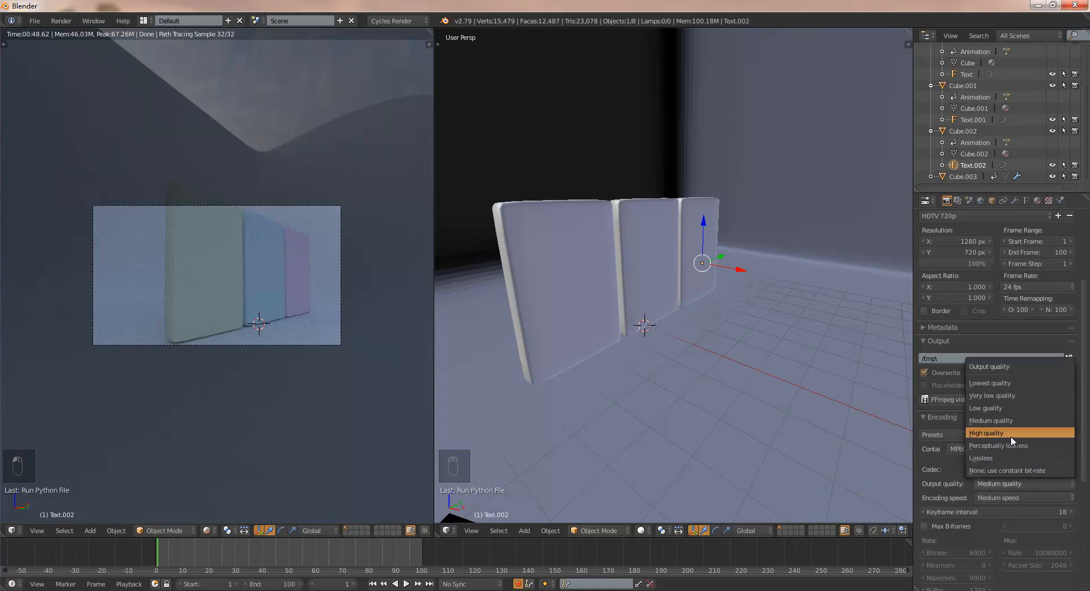
{"action": "left_click", "coordinate": [1011, 434]}
{"action": "left_click", "coordinate": [1008, 496]}
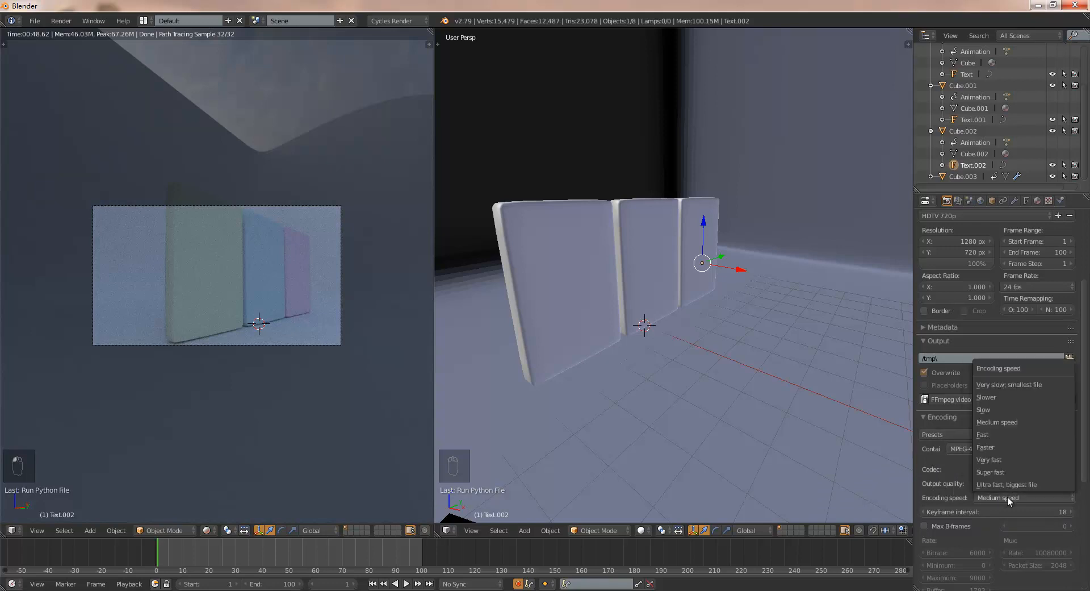
{"action": "left_click", "coordinate": [1008, 435]}
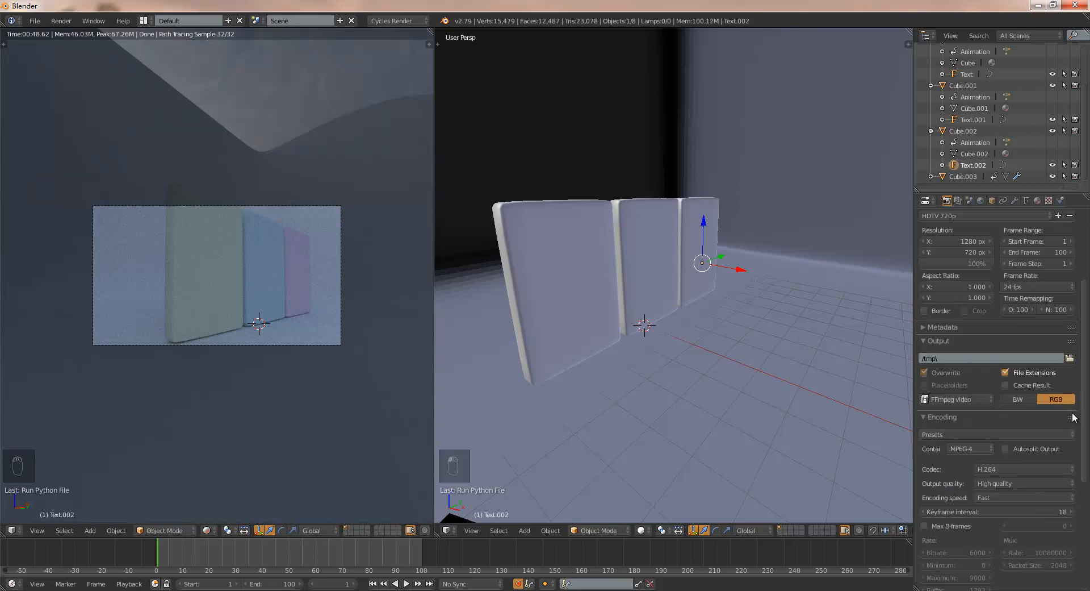
- Set the render output path to a file named test in the Blendertest folder on drive I
{"action": "scroll", "coordinate": [1067, 417], "scroll_direction": "up", "scroll_amount": 3}
{"action": "left_click_drag", "start_coordinate": [1089, 377], "coordinate": [1089, 384]}
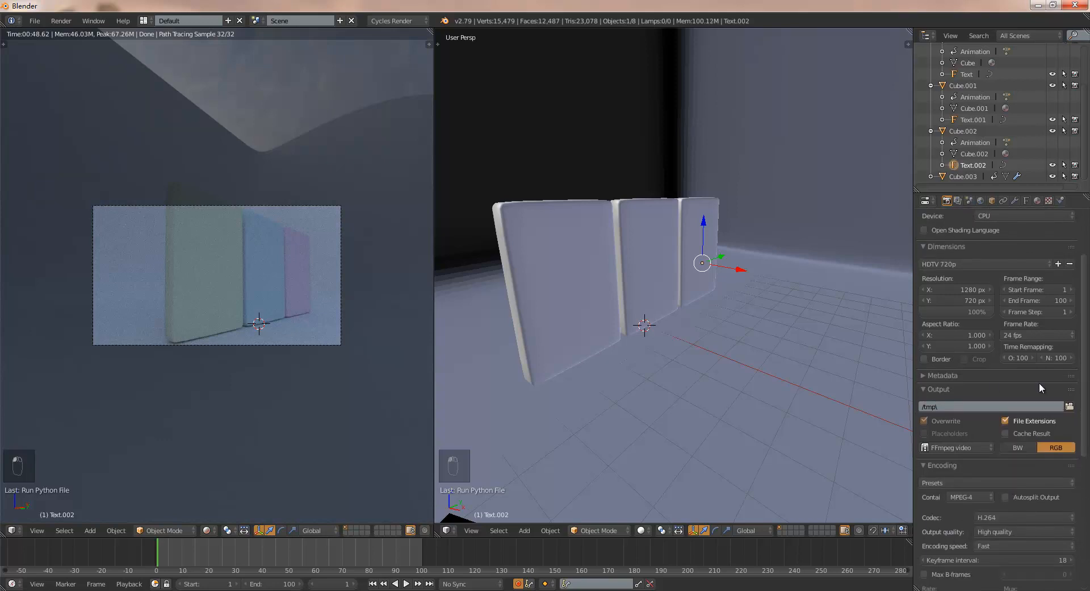
{"action": "left_click", "coordinate": [1070, 406]}
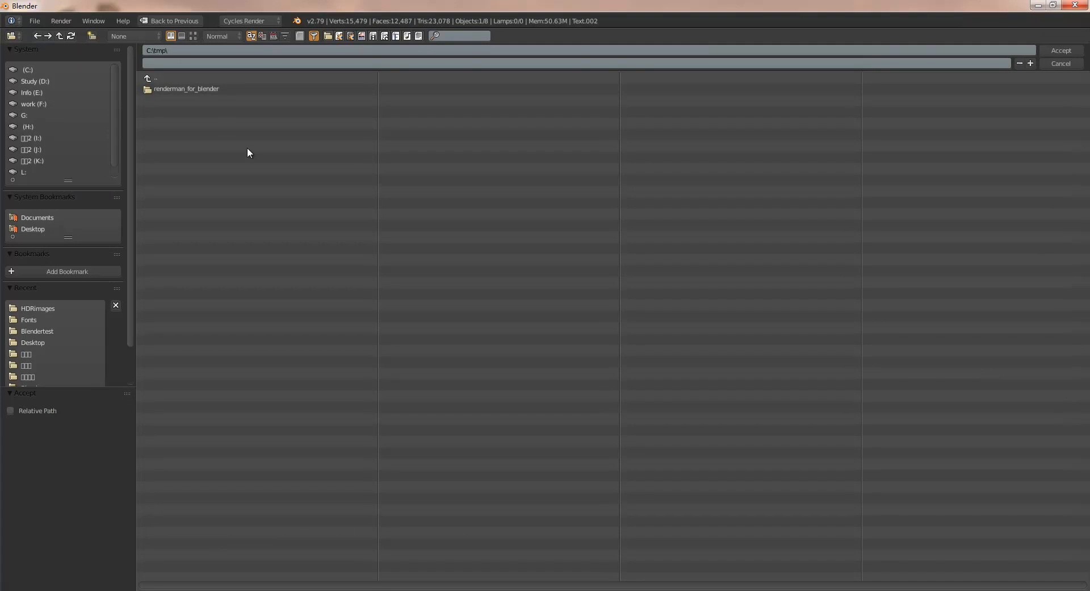
{"action": "left_click", "coordinate": [35, 139]}
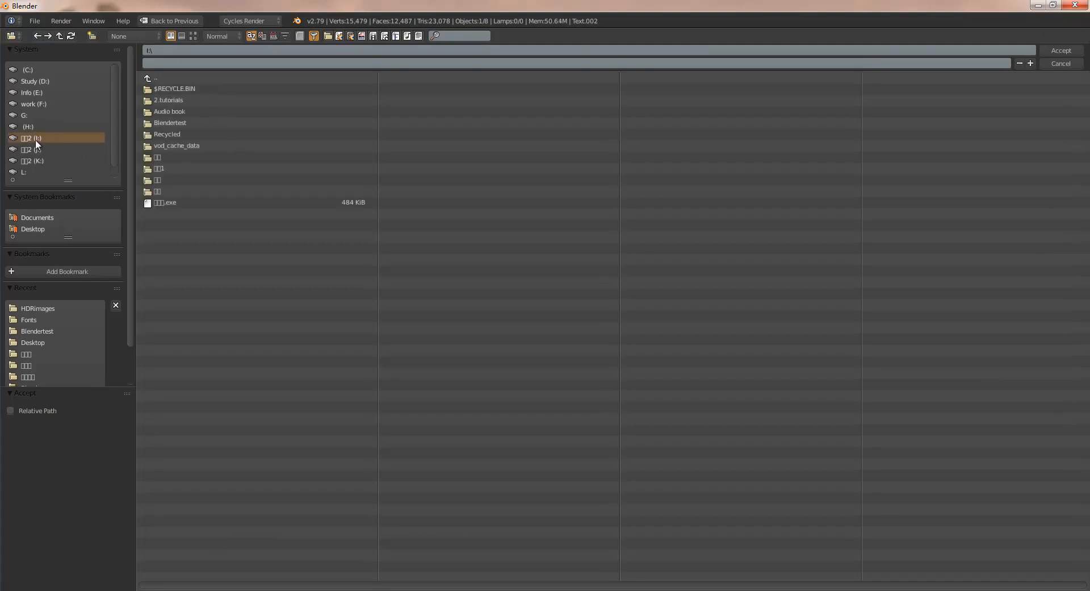
{"action": "left_click", "coordinate": [175, 125]}
{"action": "left_click", "coordinate": [192, 63]}
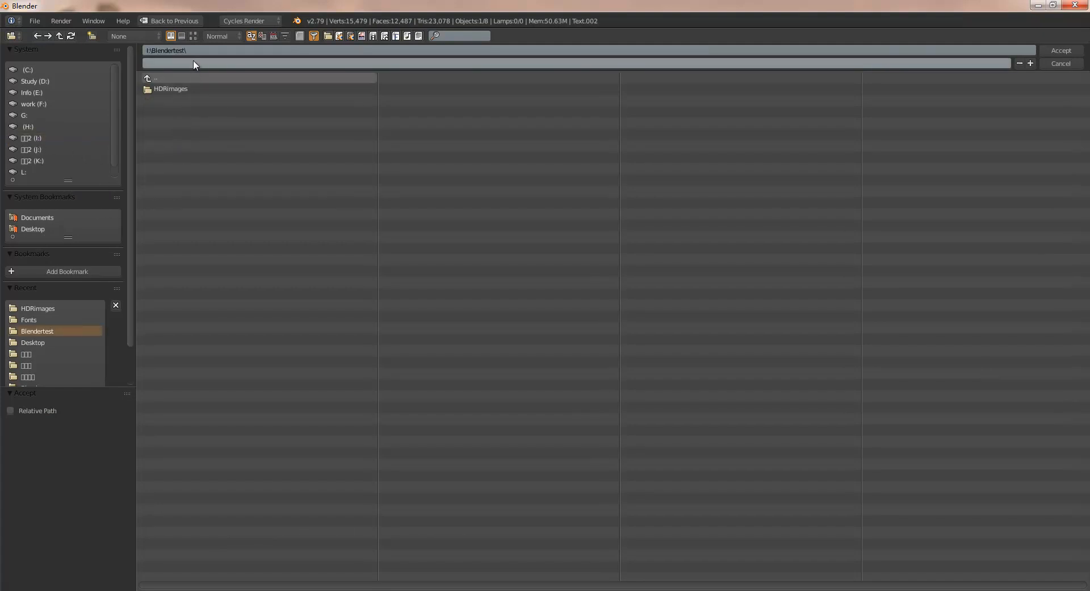
{"action": "type", "text": "test"}
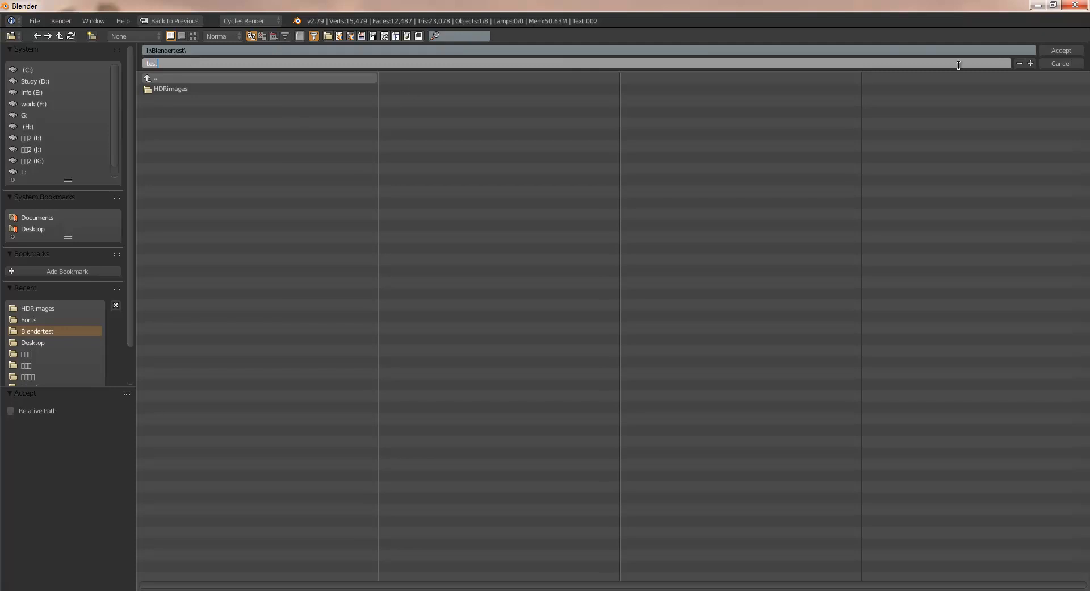
{"action": "key", "text": "Return"}
{"action": "left_click", "coordinate": [1065, 51]}
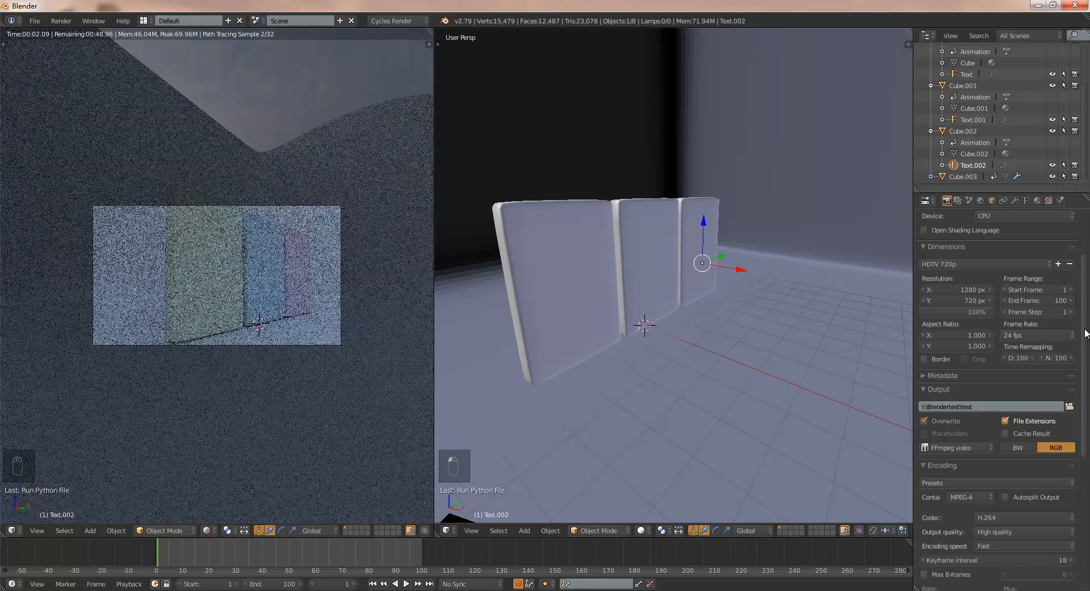
{"action": "scroll", "coordinate": [952, 356], "scroll_direction": "up", "scroll_amount": 3}
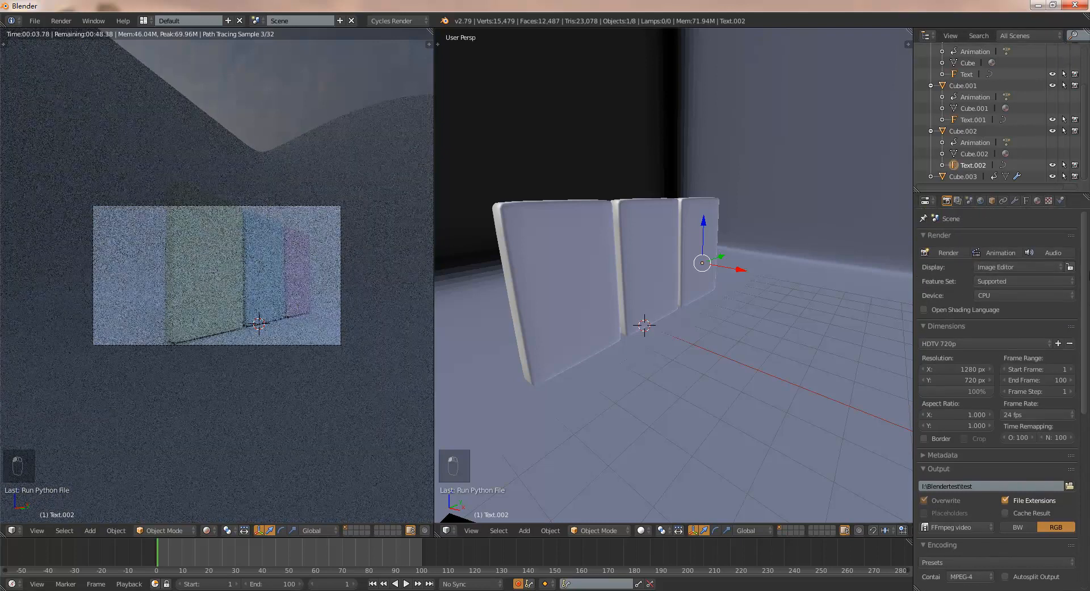
{"action": "scroll", "coordinate": [965, 369], "scroll_direction": "down", "scroll_amount": 12}
{"action": "scroll", "coordinate": [1062, 323], "scroll_direction": "up", "scroll_amount": 9}
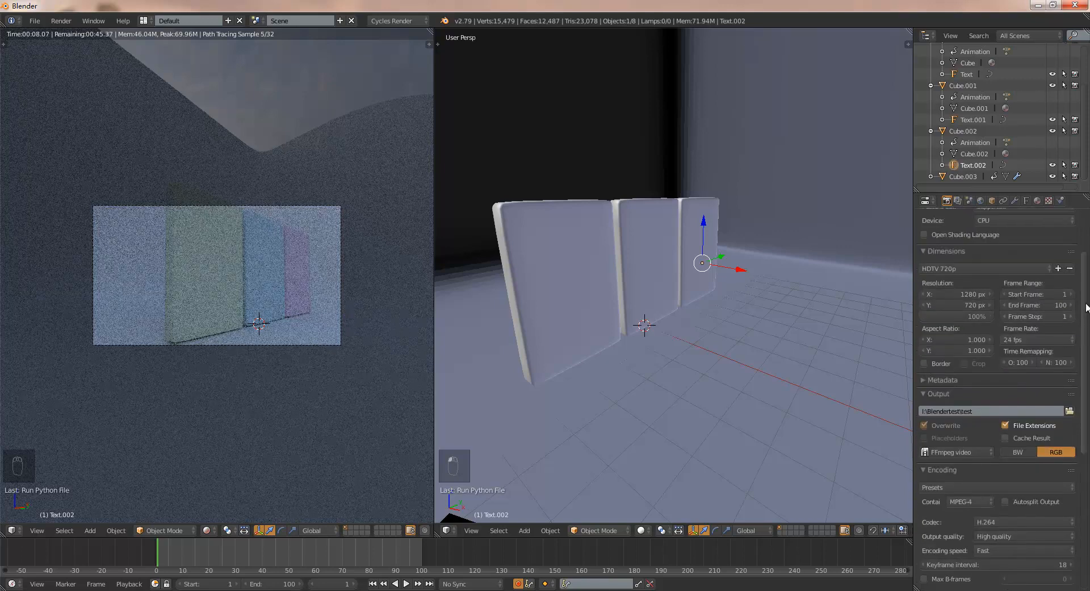
{"action": "scroll", "coordinate": [1086, 312], "scroll_direction": "up", "scroll_amount": 3}
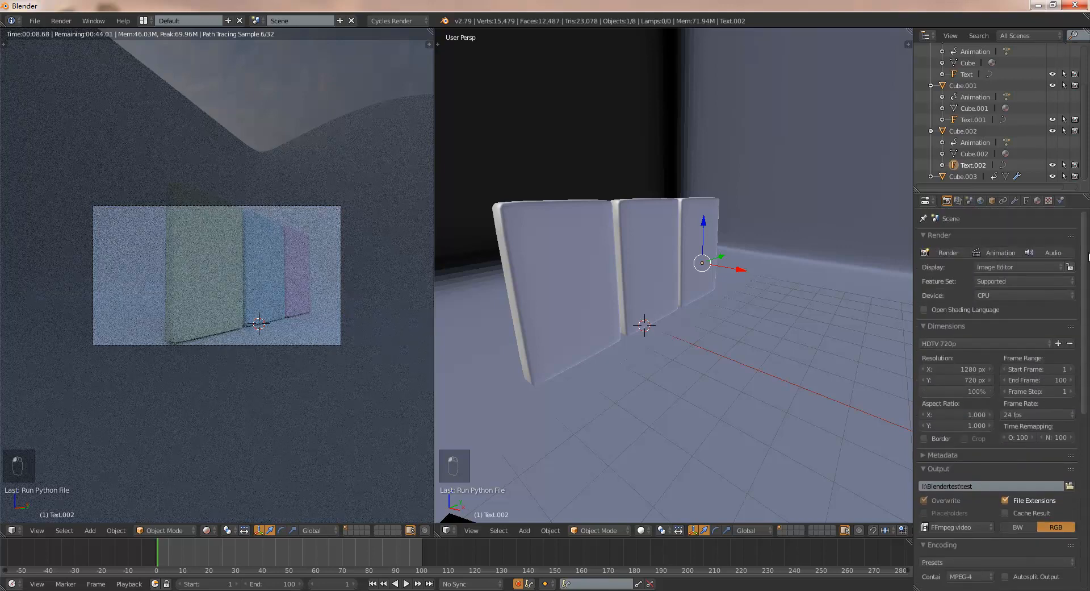
{"action": "left_click", "coordinate": [998, 251]}
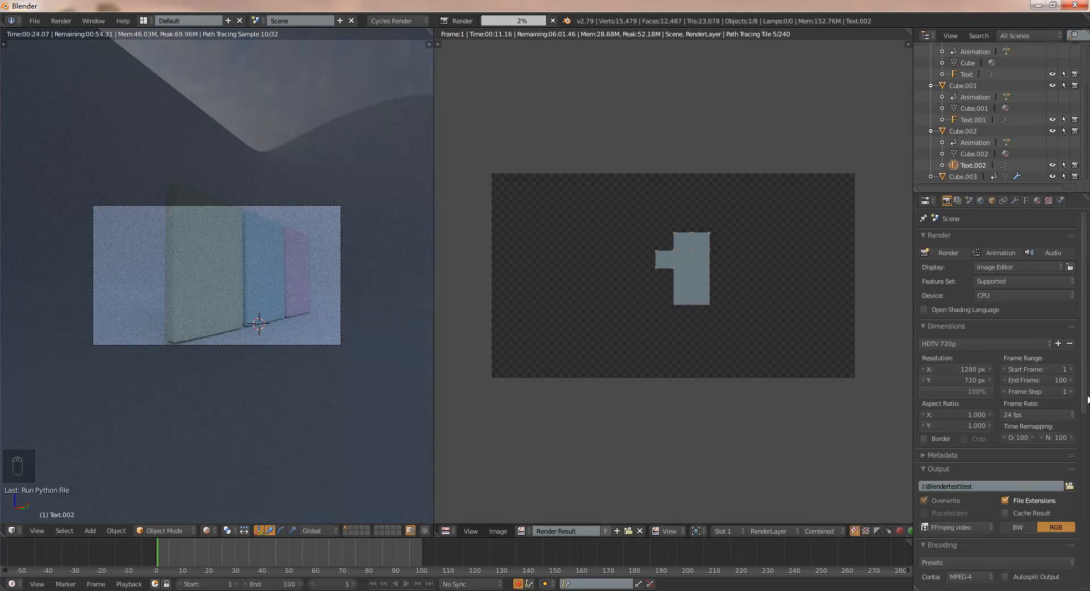
{"action": "scroll", "coordinate": [1084, 411], "scroll_direction": "down", "scroll_amount": 2}
{"action": "scroll", "coordinate": [1085, 414], "scroll_direction": "down", "scroll_amount": 6}
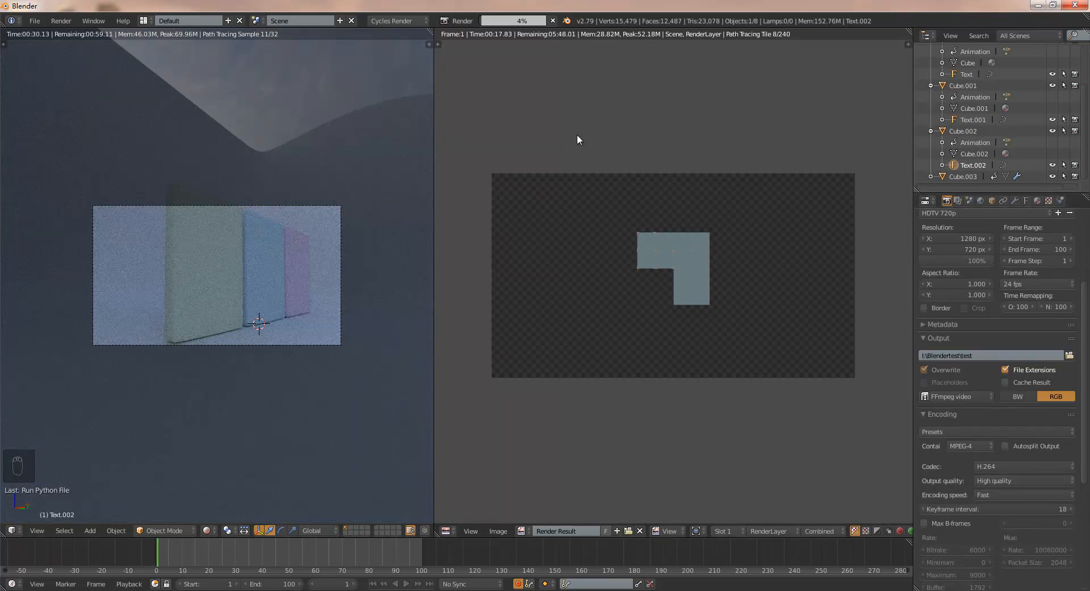
{"action": "left_click", "coordinate": [552, 20]}
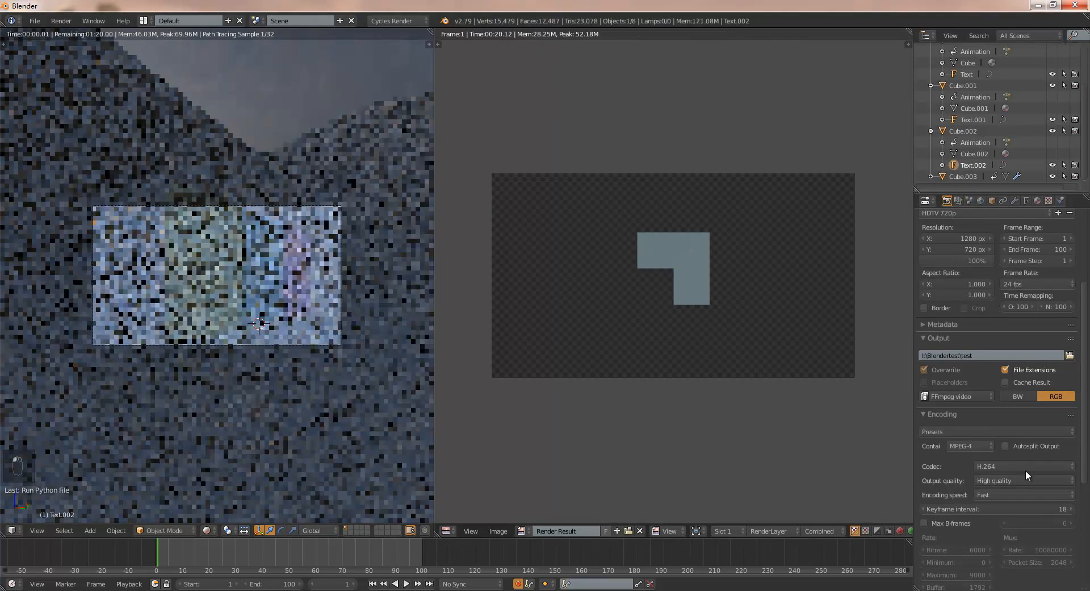
- Set the encoding's output quality to Medium quality and start rendering the animation
{"action": "left_click", "coordinate": [1008, 480]}
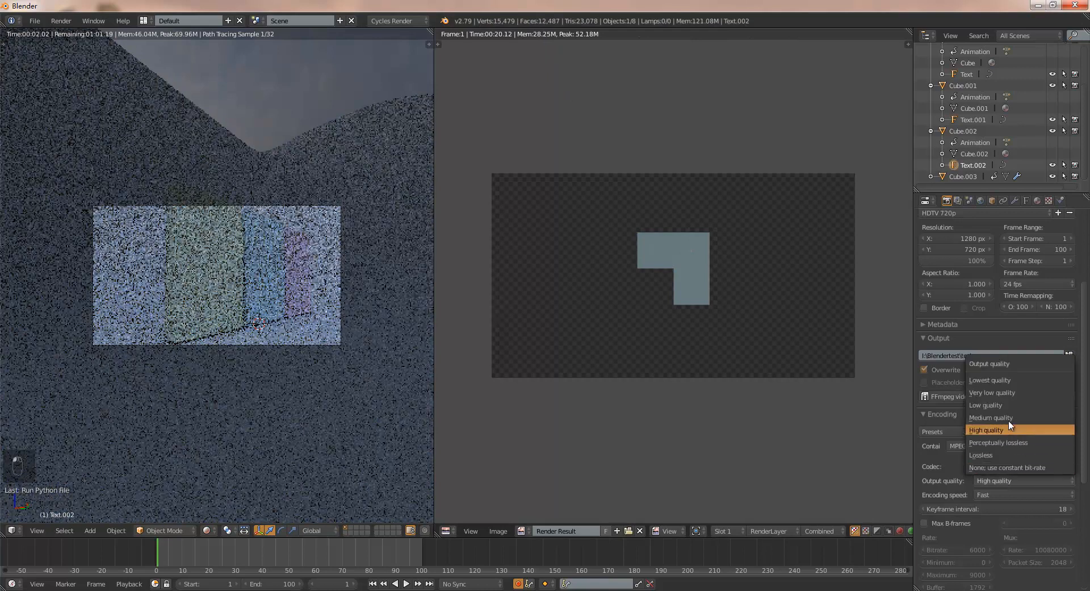
{"action": "left_click", "coordinate": [1026, 420]}
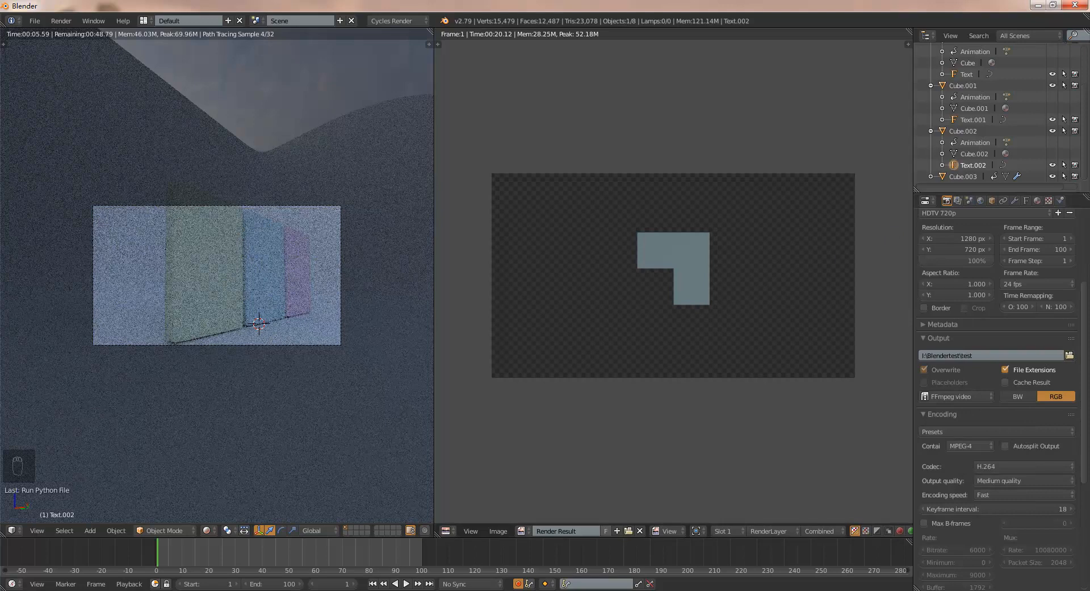
{"action": "scroll", "coordinate": [1086, 362], "scroll_direction": "up", "scroll_amount": 5}
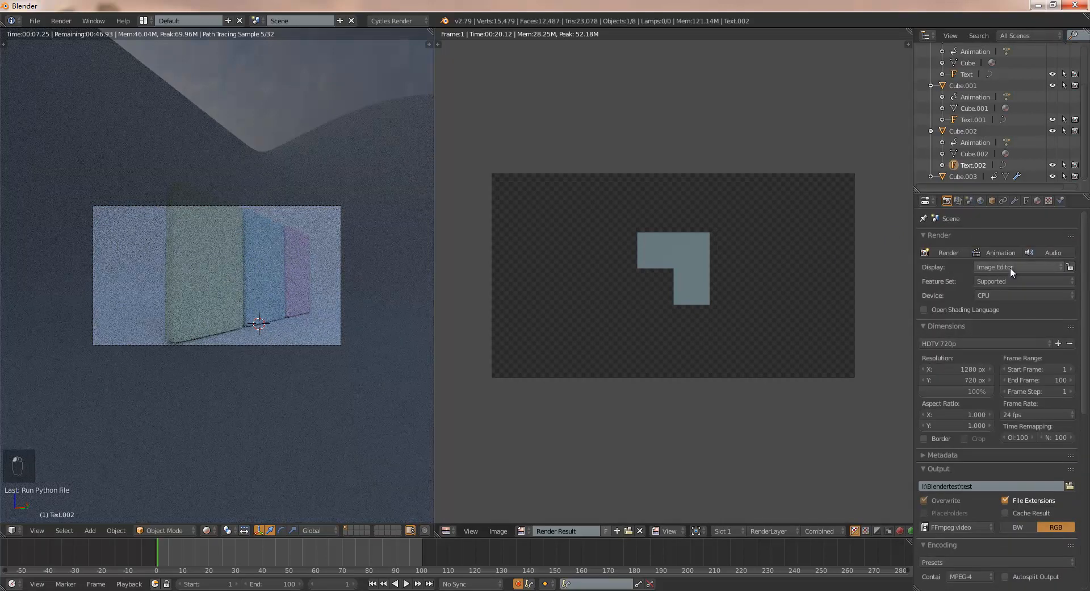
{"action": "left_click", "coordinate": [996, 249]}
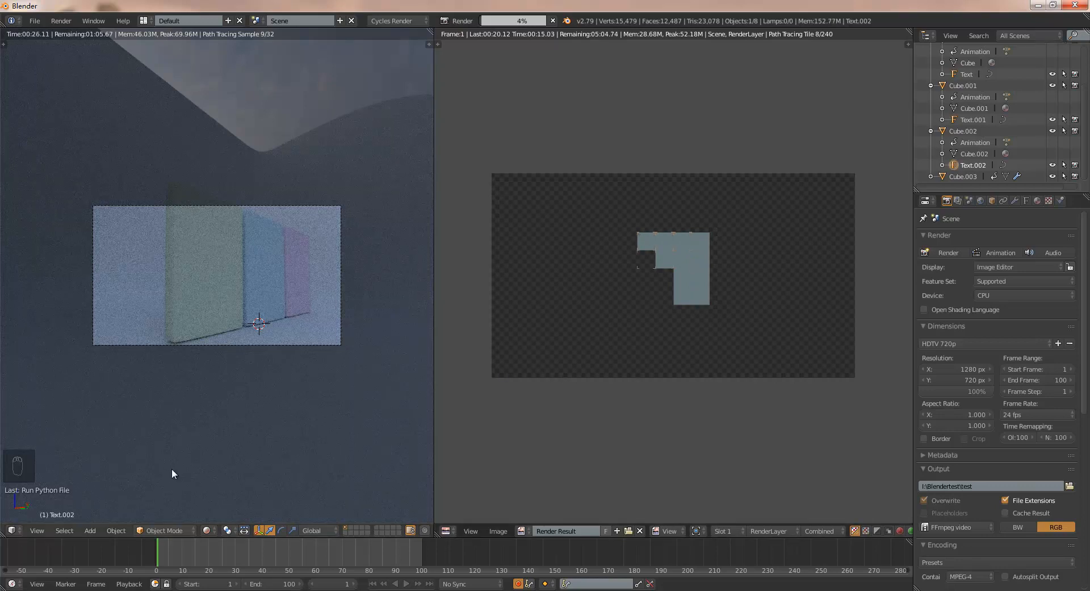
- Check the output video file in the Blendertest folder in Windows Explorer and return to the render in Blender
{"action": "left_click", "coordinate": [134, 590]}
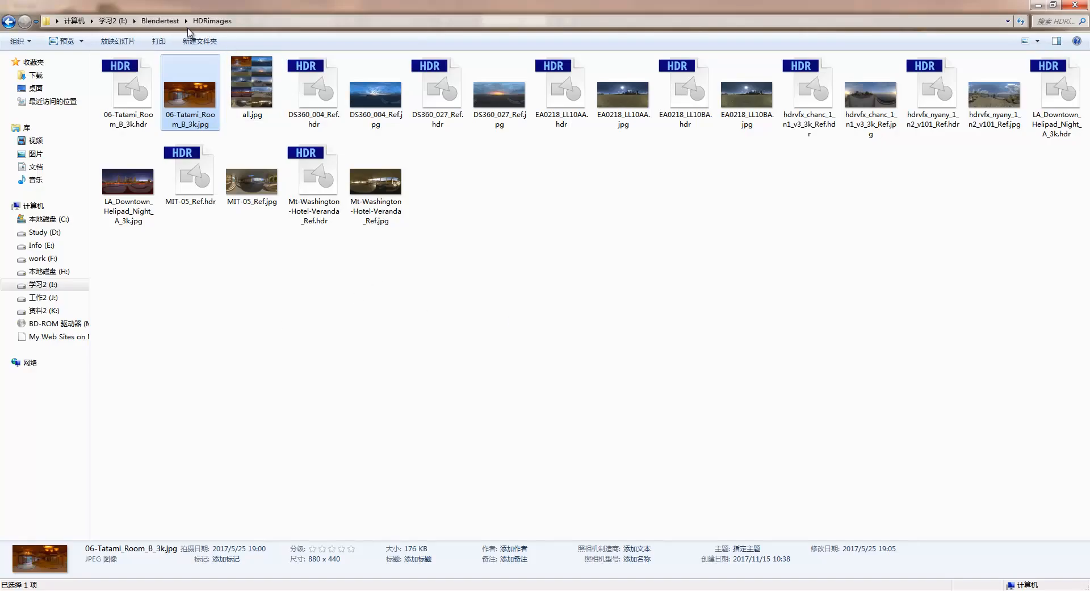
{"action": "left_click", "coordinate": [160, 20]}
{"action": "left_click", "coordinate": [204, 121]}
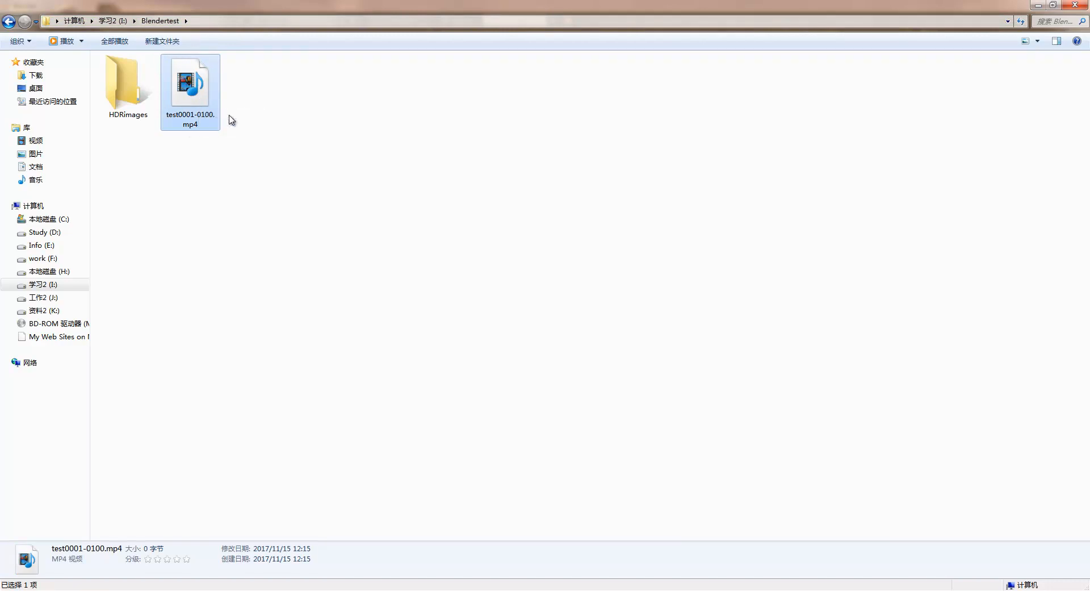
{"action": "left_click", "coordinate": [196, 590]}
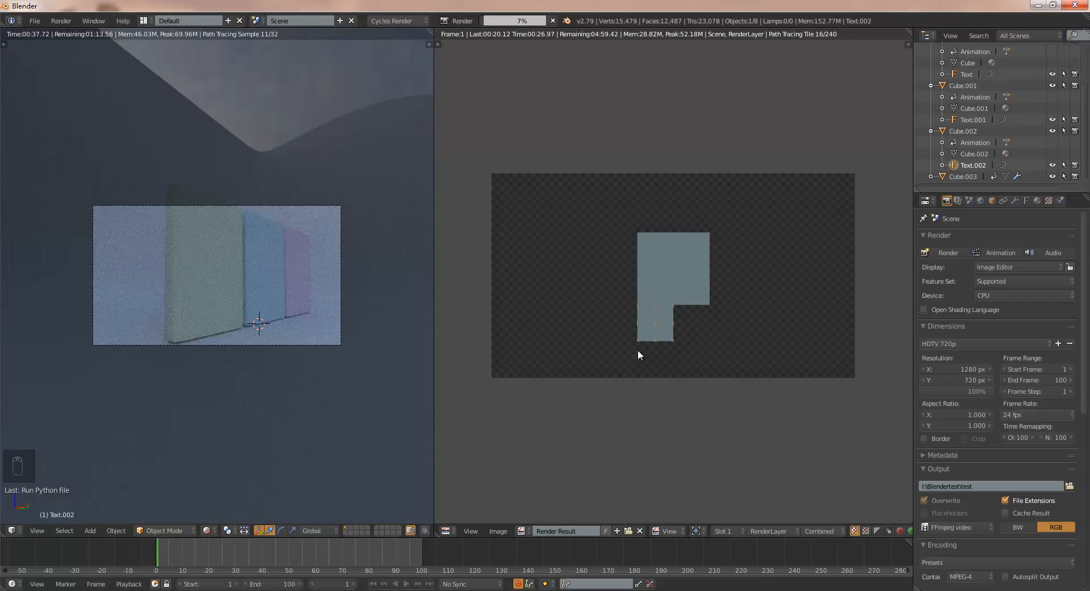
{"action": "left_click", "coordinate": [136, 590]}
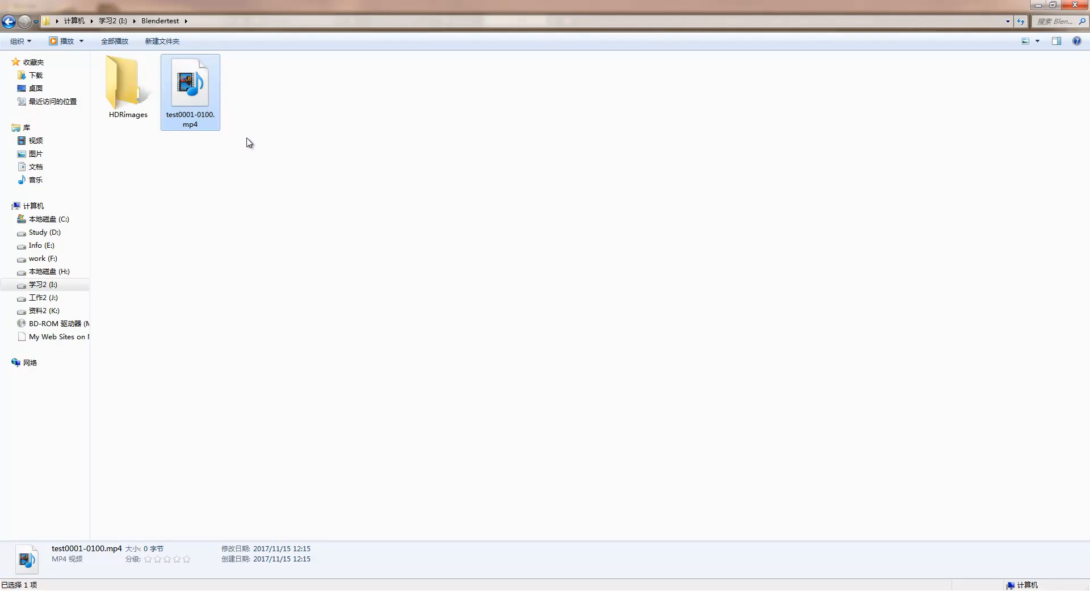
{"action": "left_click", "coordinate": [222, 590]}
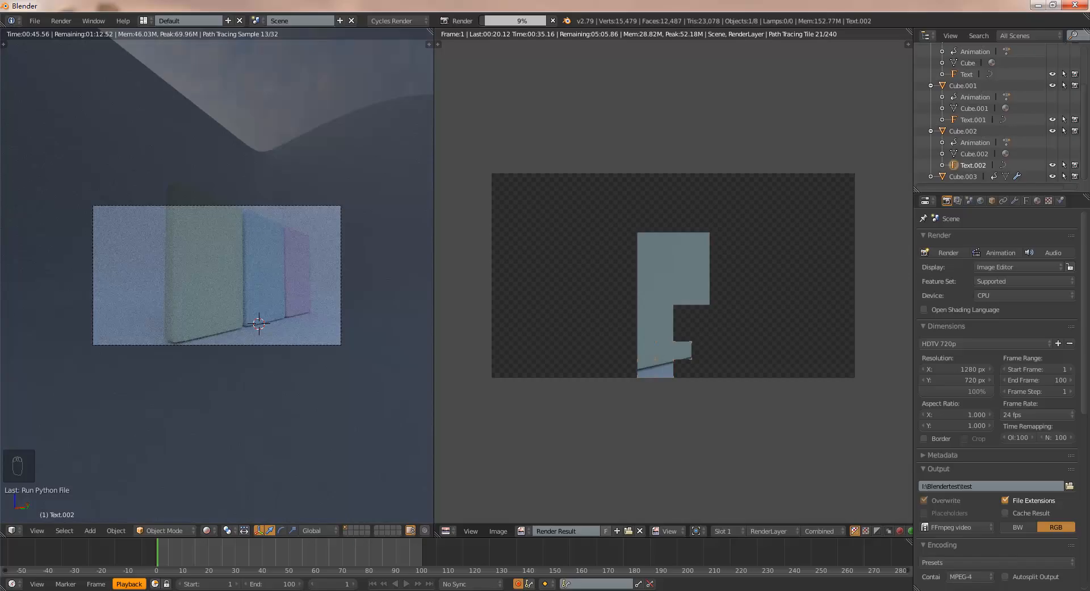